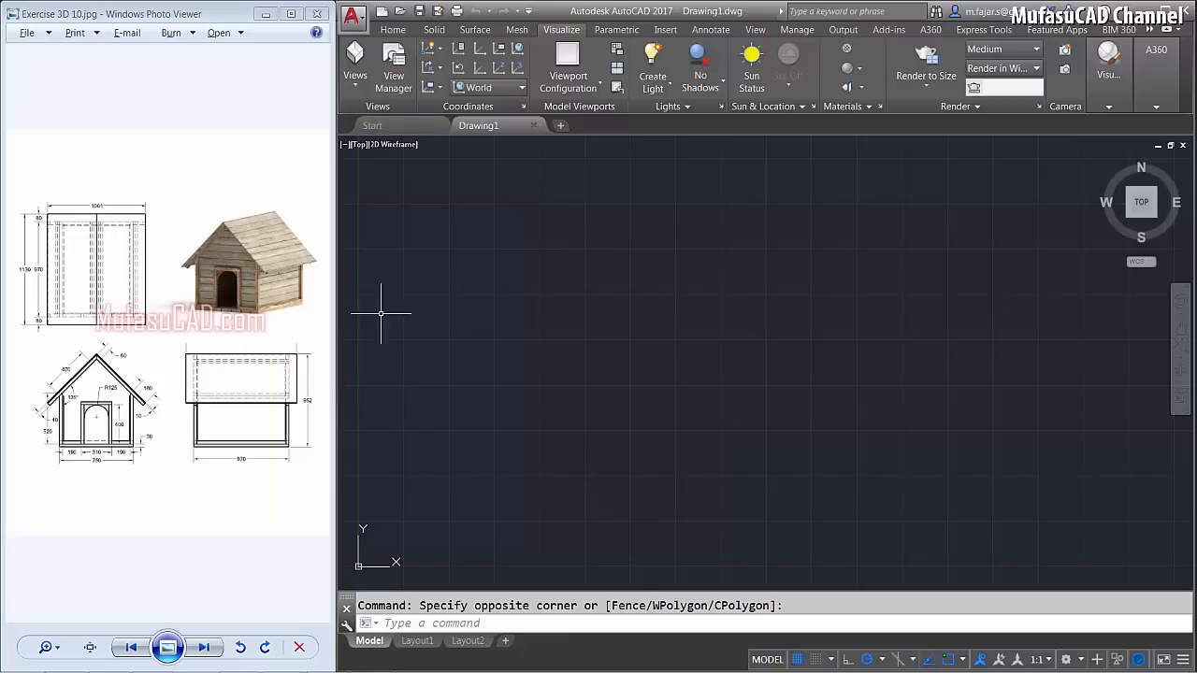
Draw a 750 by 970 rectangle for the doghouse base.
left_click(573, 316)
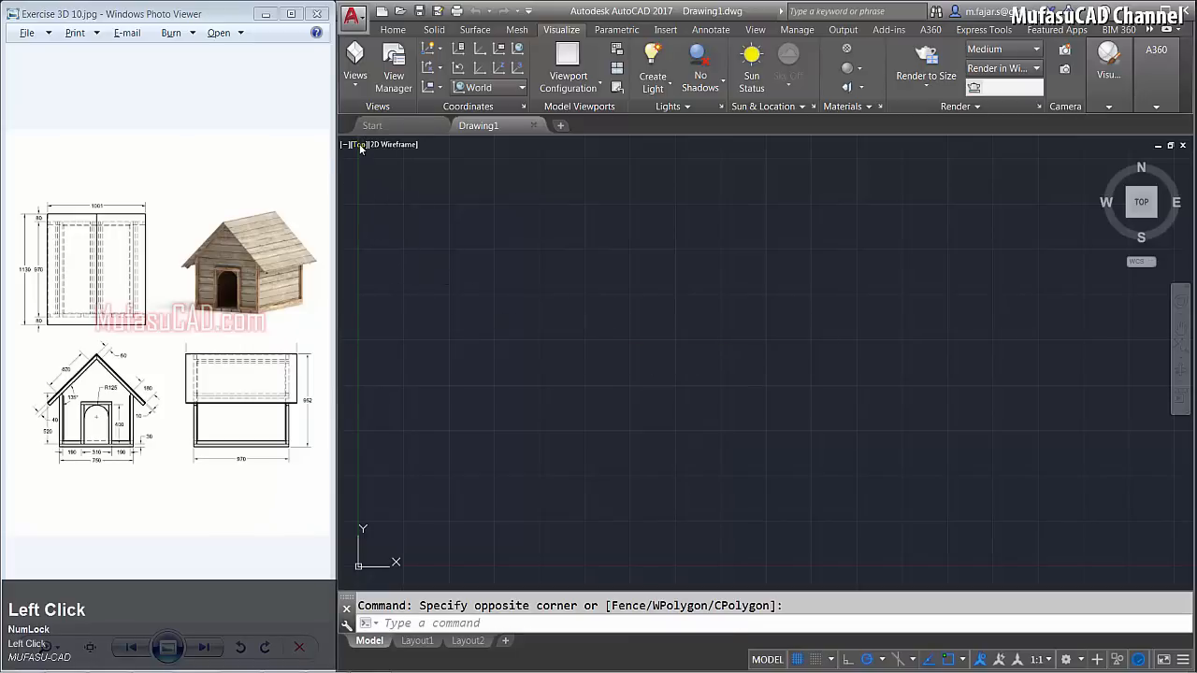
type("rec")
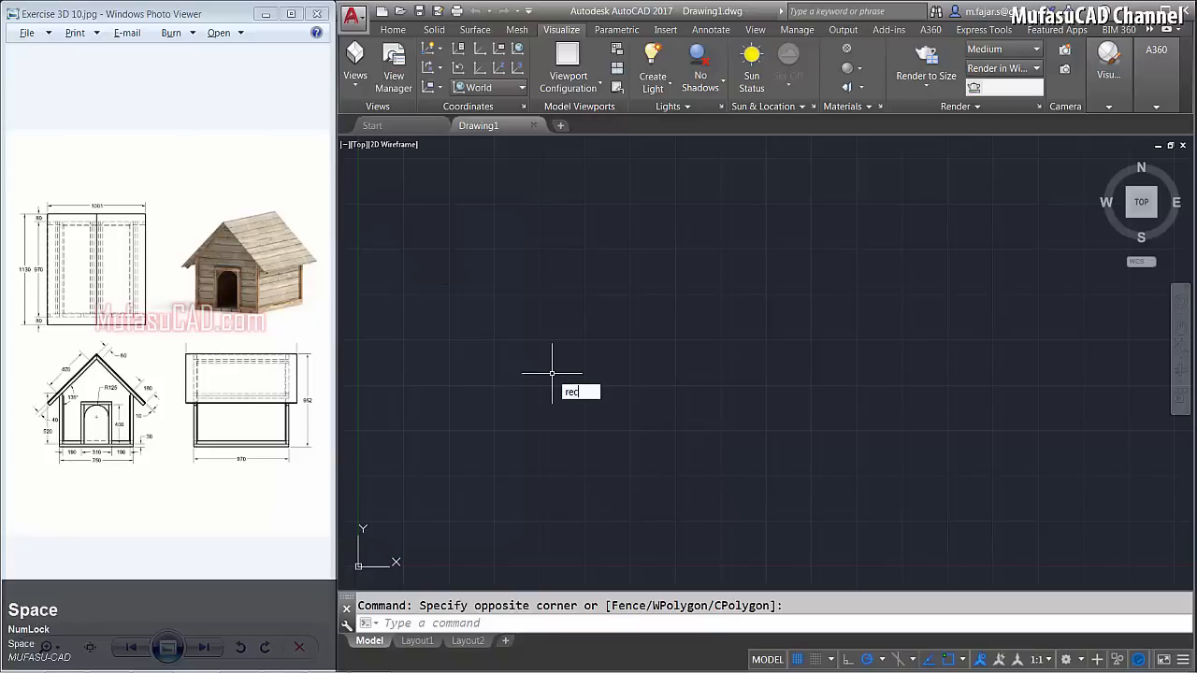
key("space")
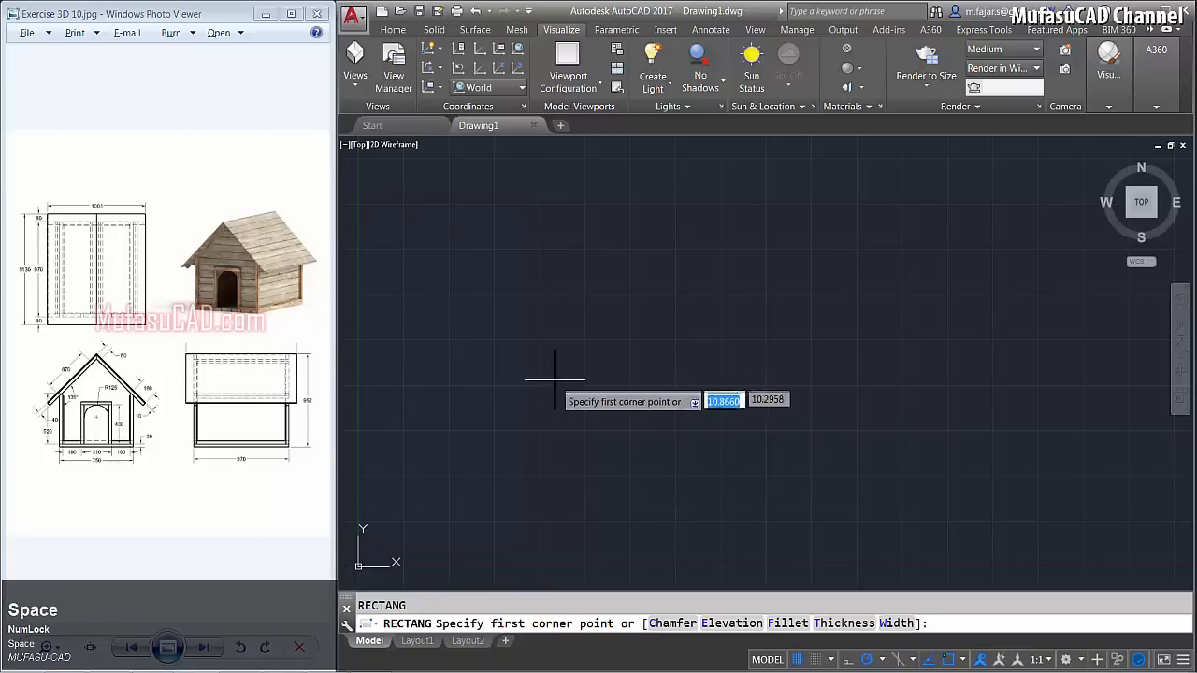
left_click(540, 368)
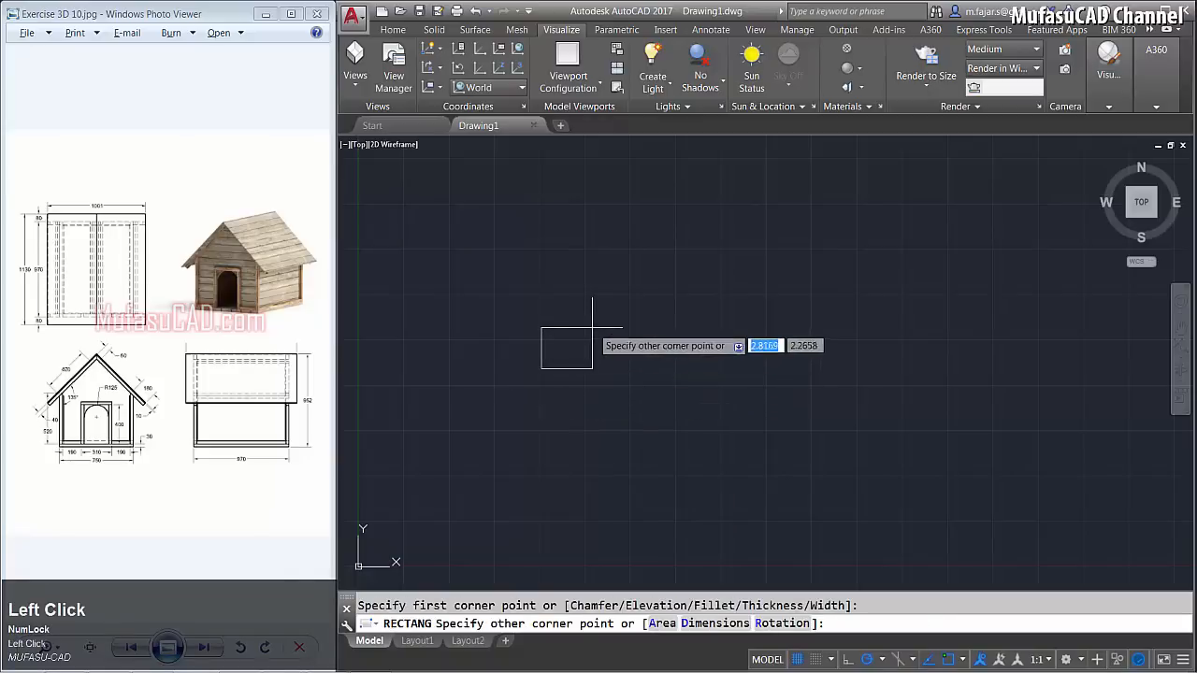
key("space")
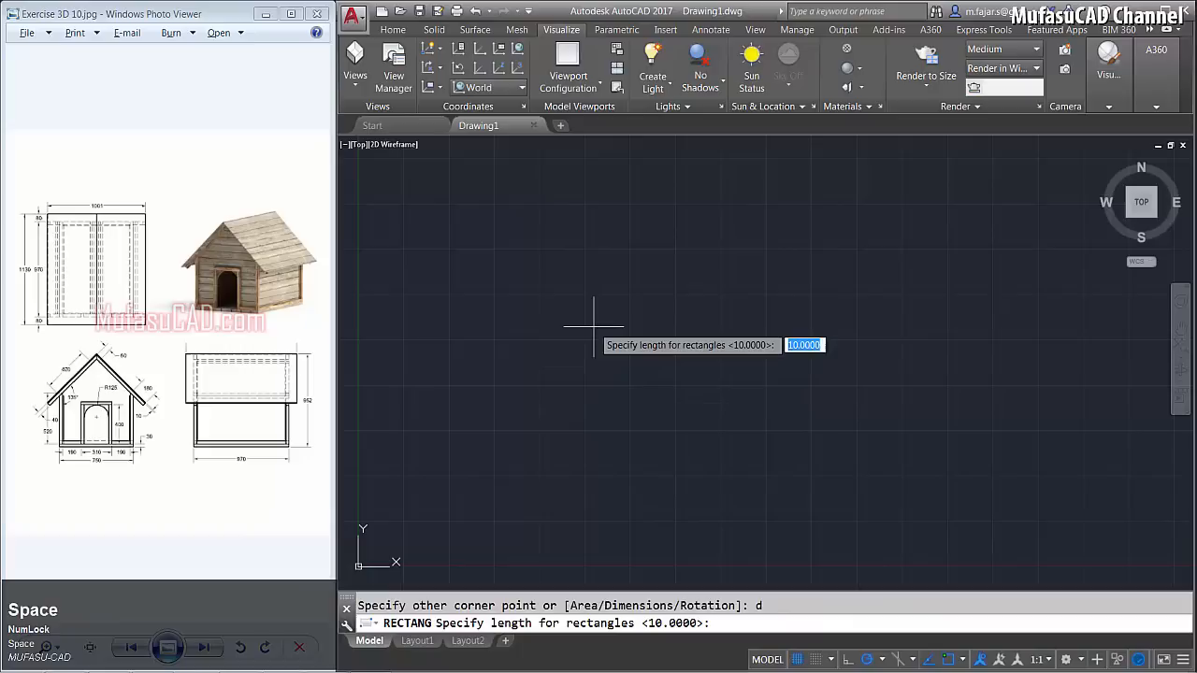
type("7")
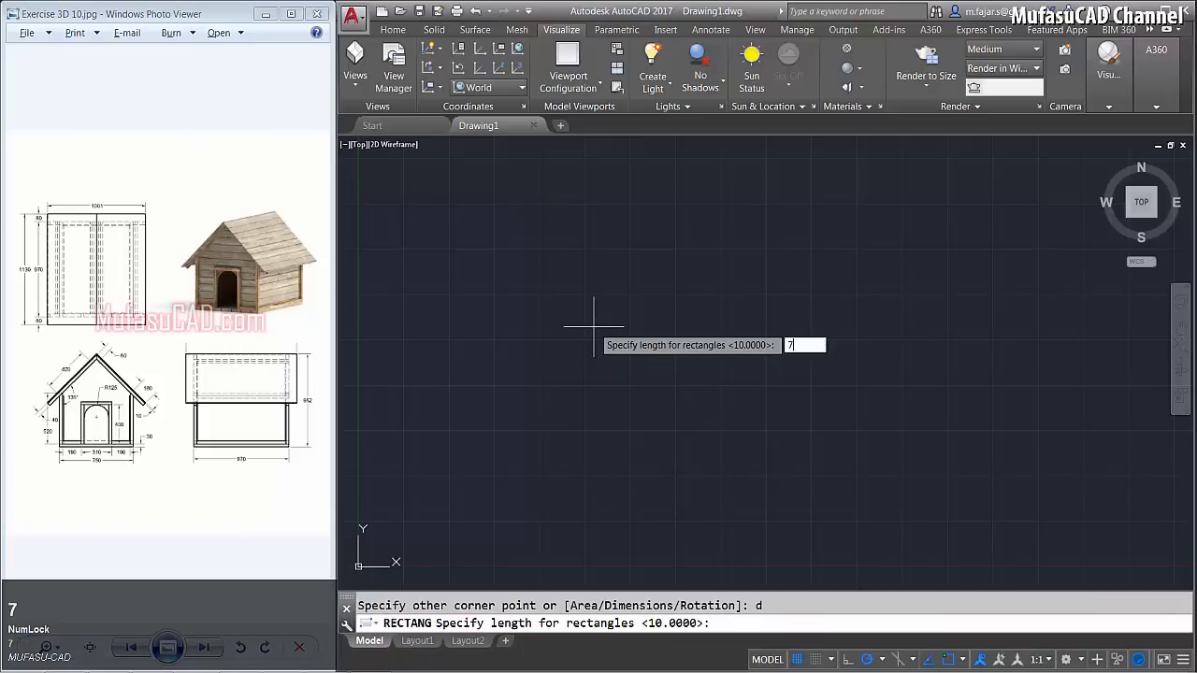
type("50")
key("Return")
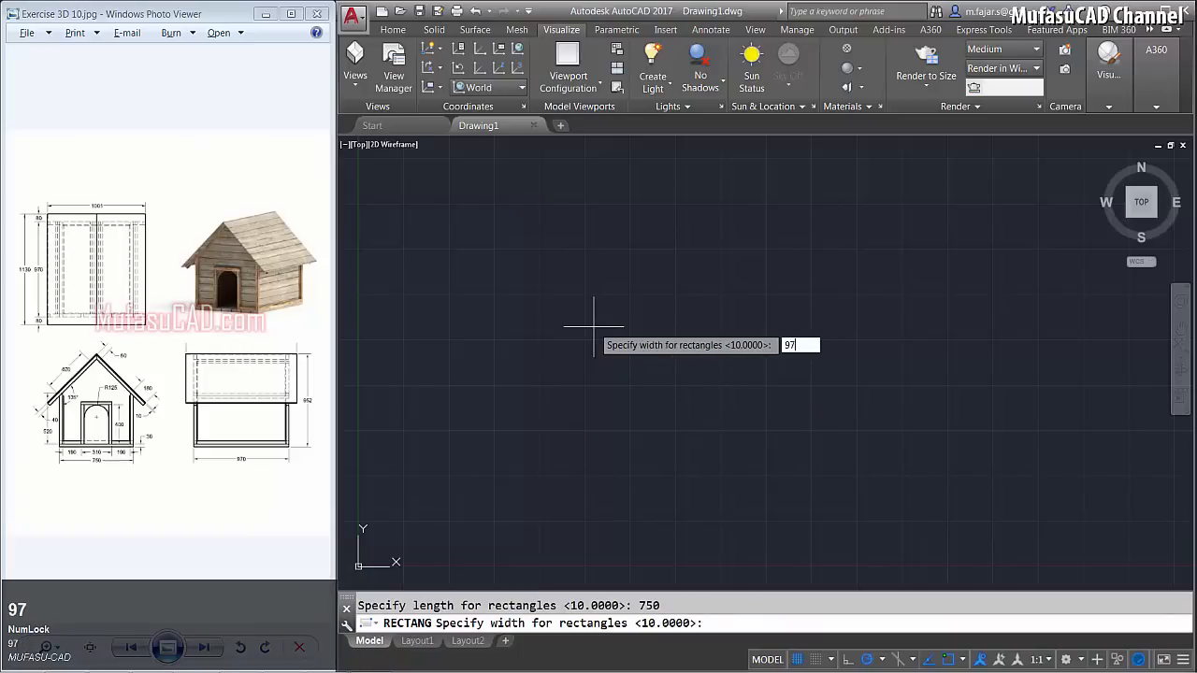
key("Return")
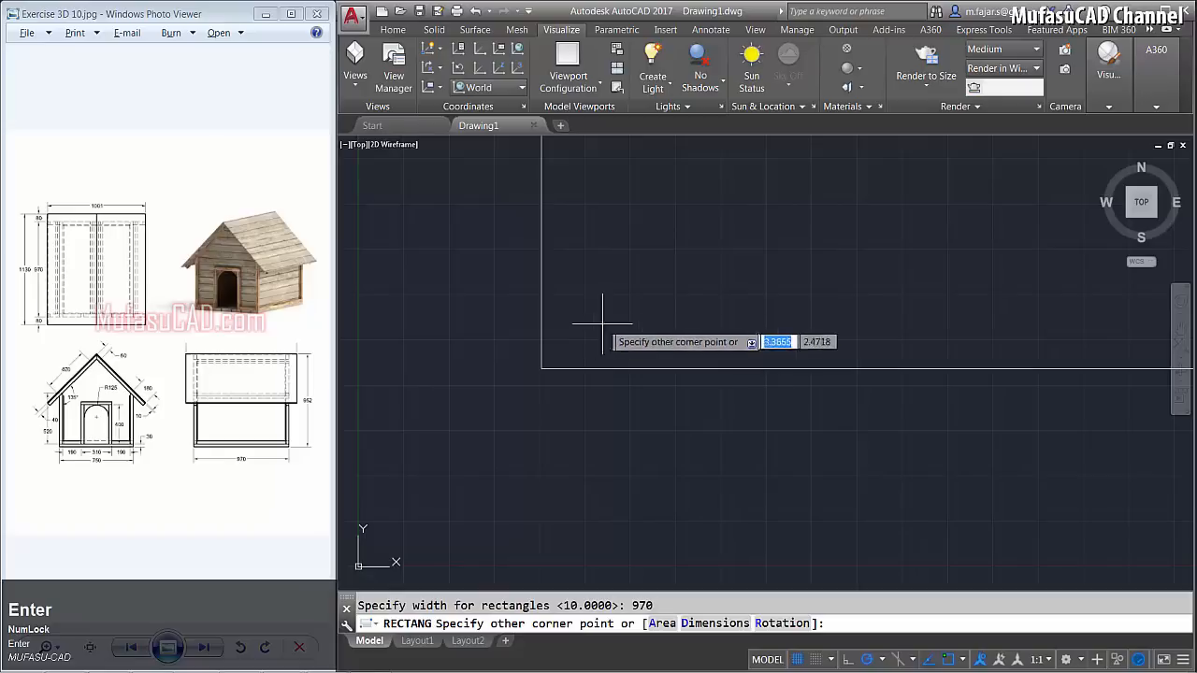
left_click(654, 271)
key("ctrl+y")
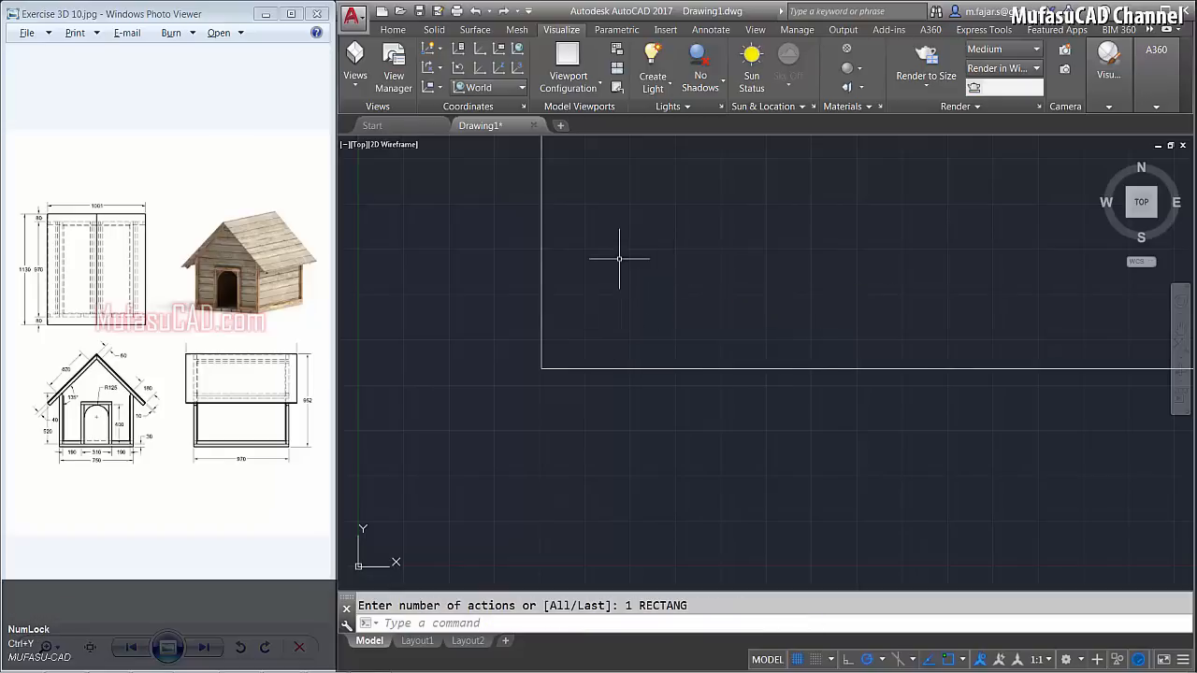
Extrude the base rectangle to a height of 30 in a 3D view.
type("z")
key("space")
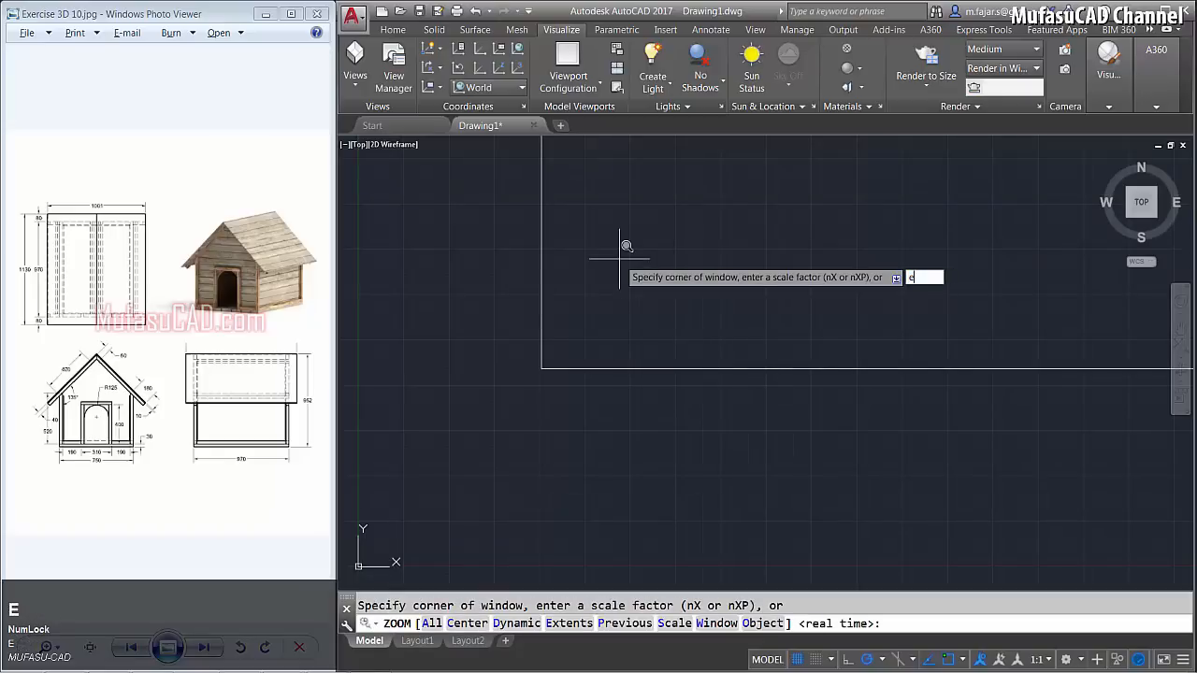
type("e")
key("space")
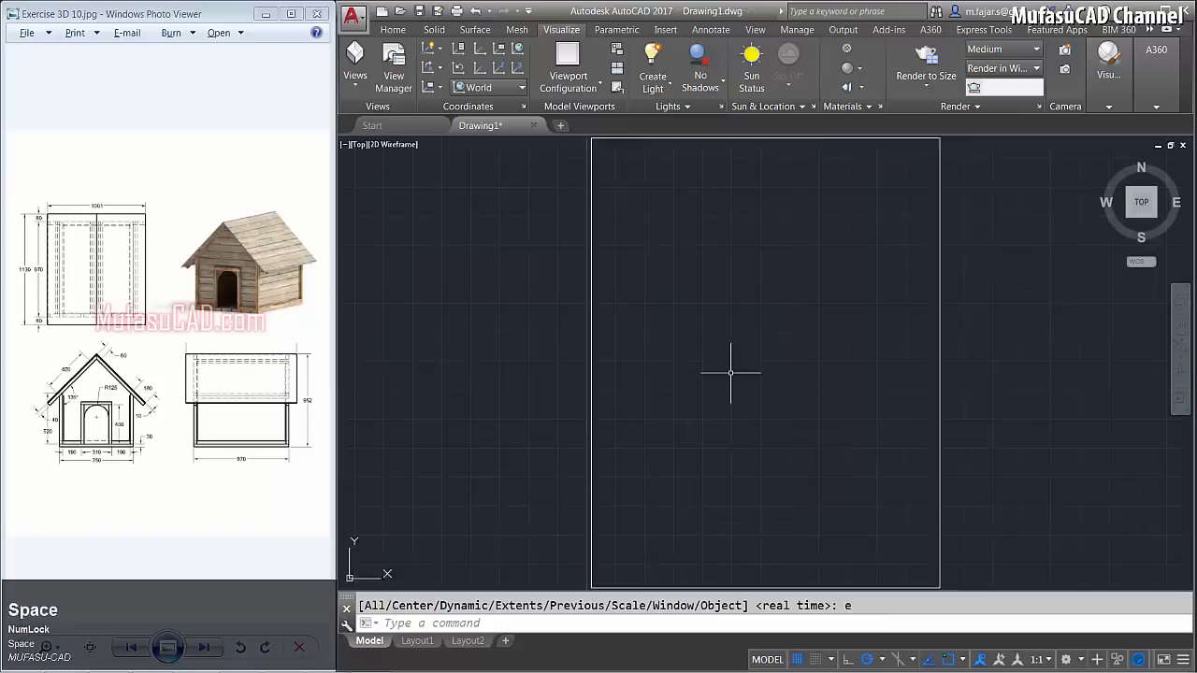
scroll(730, 373, "down", 1)
middle_click_drag(730, 373, 703, 381)
middle_click_drag(748, 421, 671, 318, "shift")
middle_click_drag(684, 374, 667, 400)
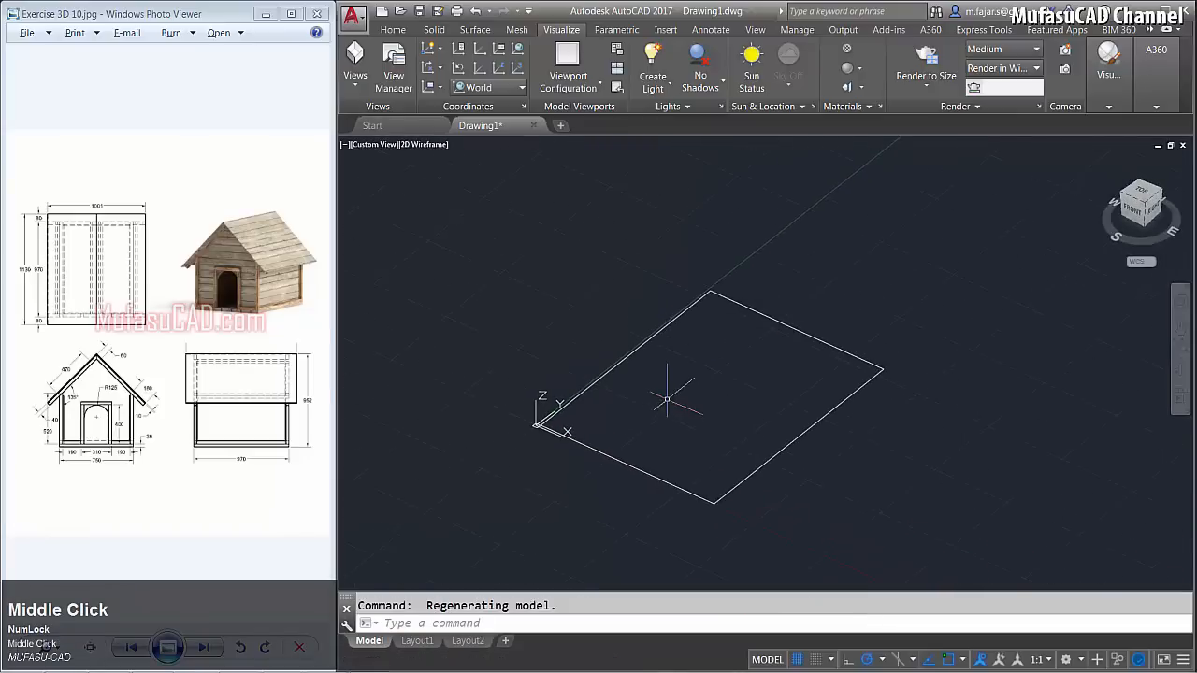
scroll(666, 399, "up", 1)
key("space")
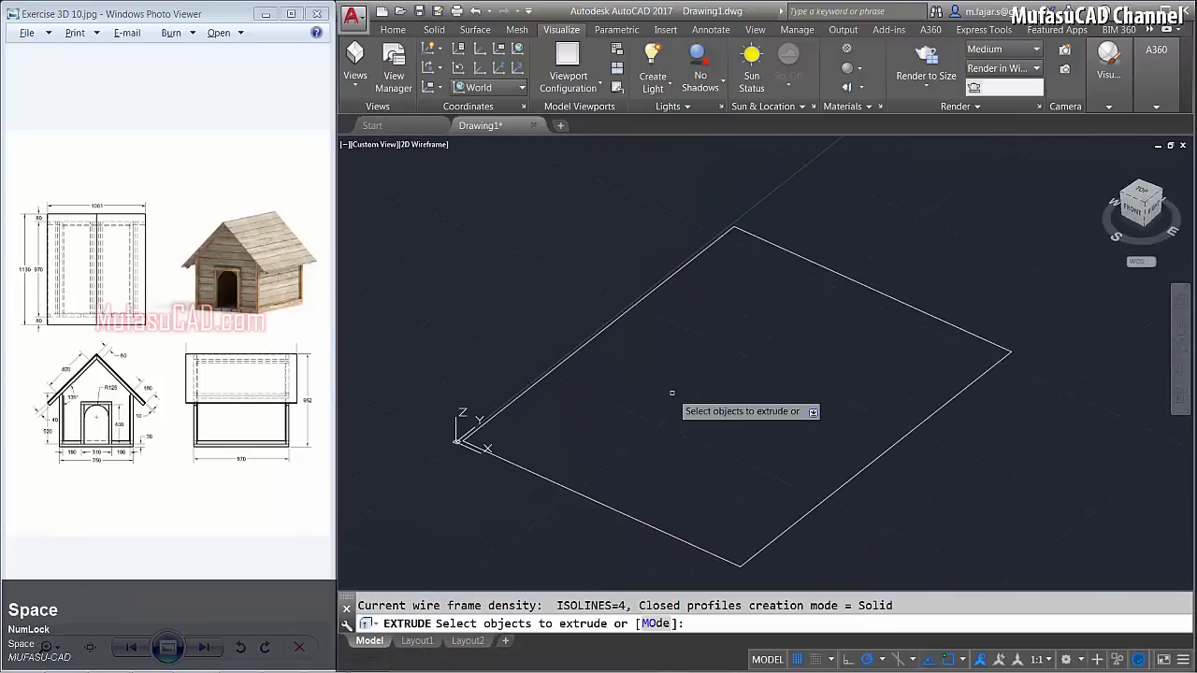
left_click(630, 347)
left_click(564, 309)
key("space")
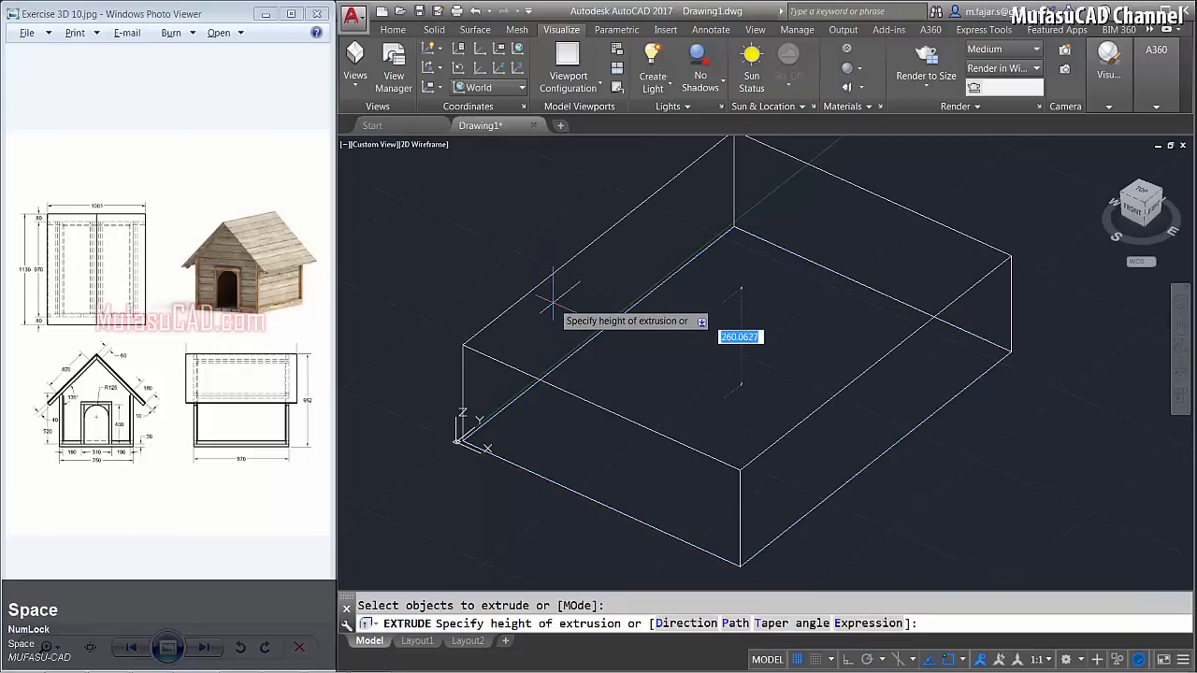
key("space")
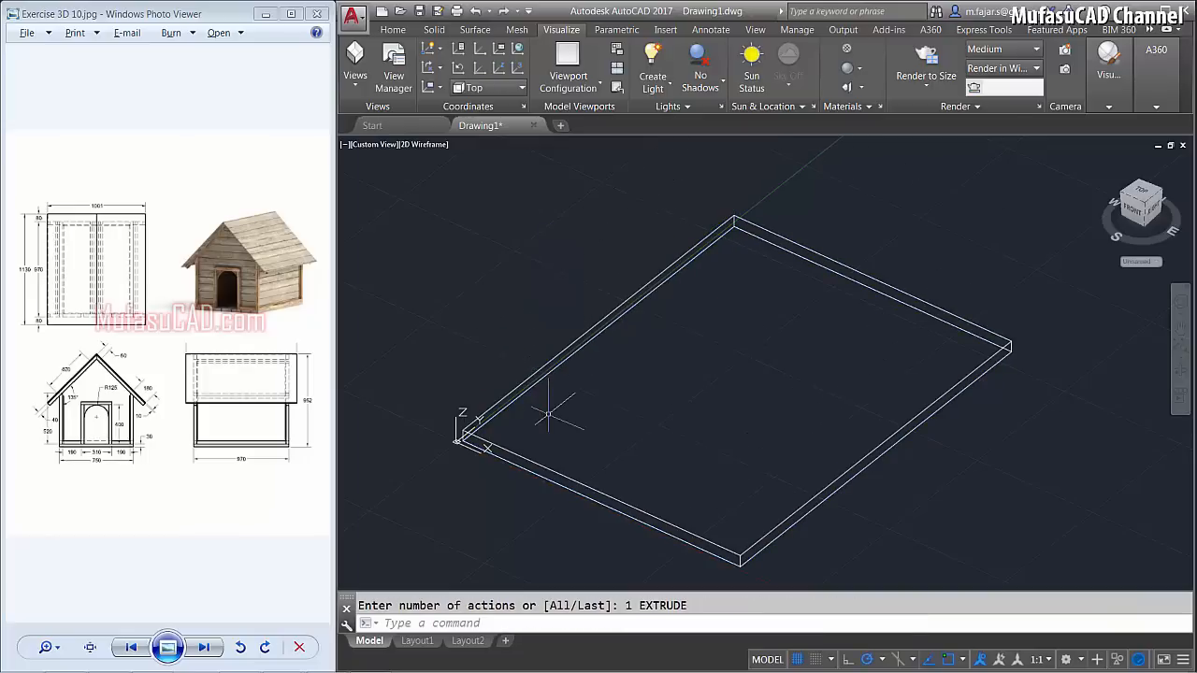
Draw a 30 by 30 rectangle beside the base as the profile of a corner post.
type("rec")
key("space")
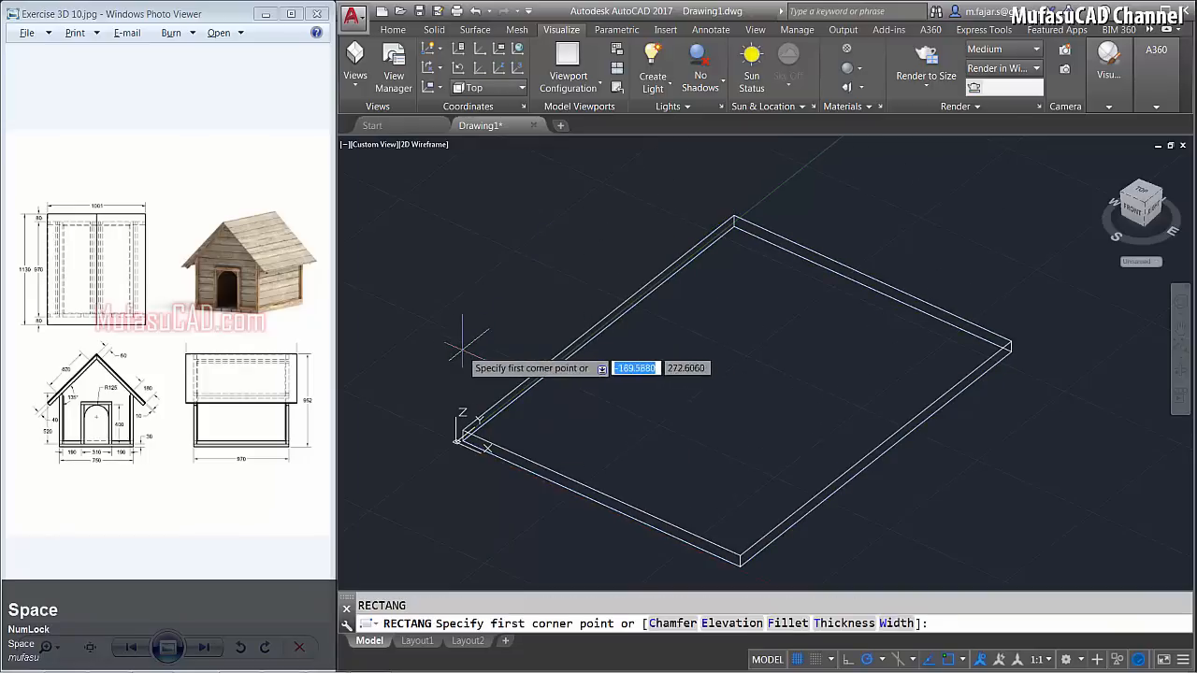
left_click(438, 354)
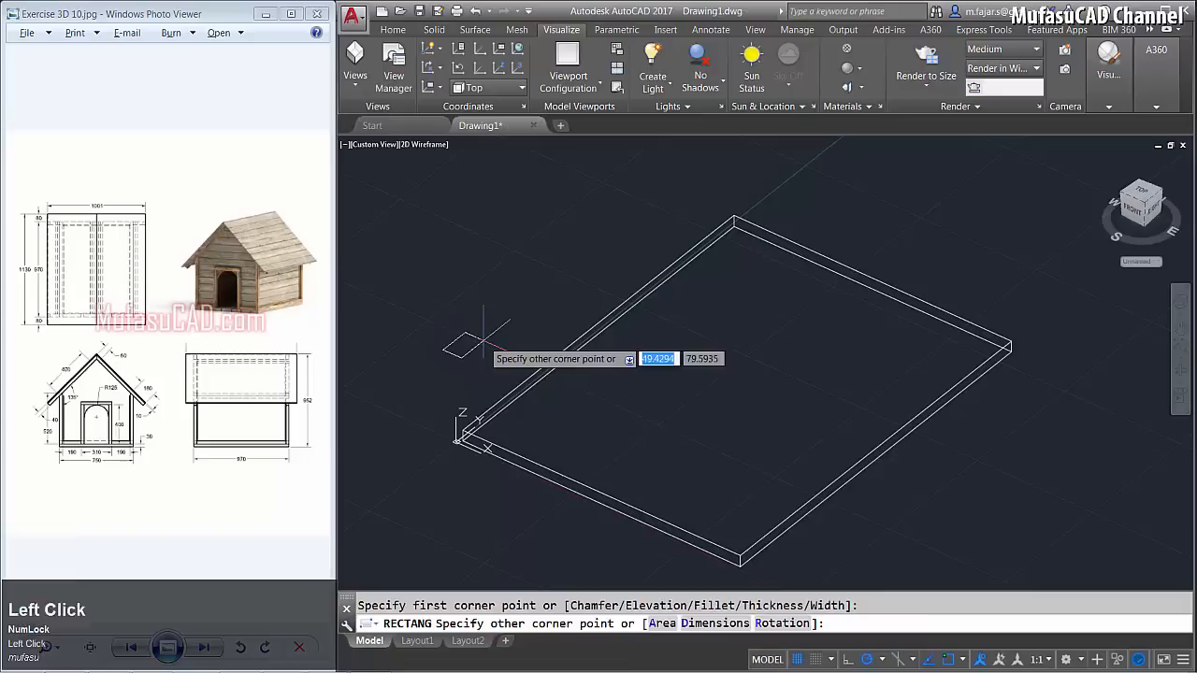
type("d")
key("space")
type("30")
key("Return")
type("3")
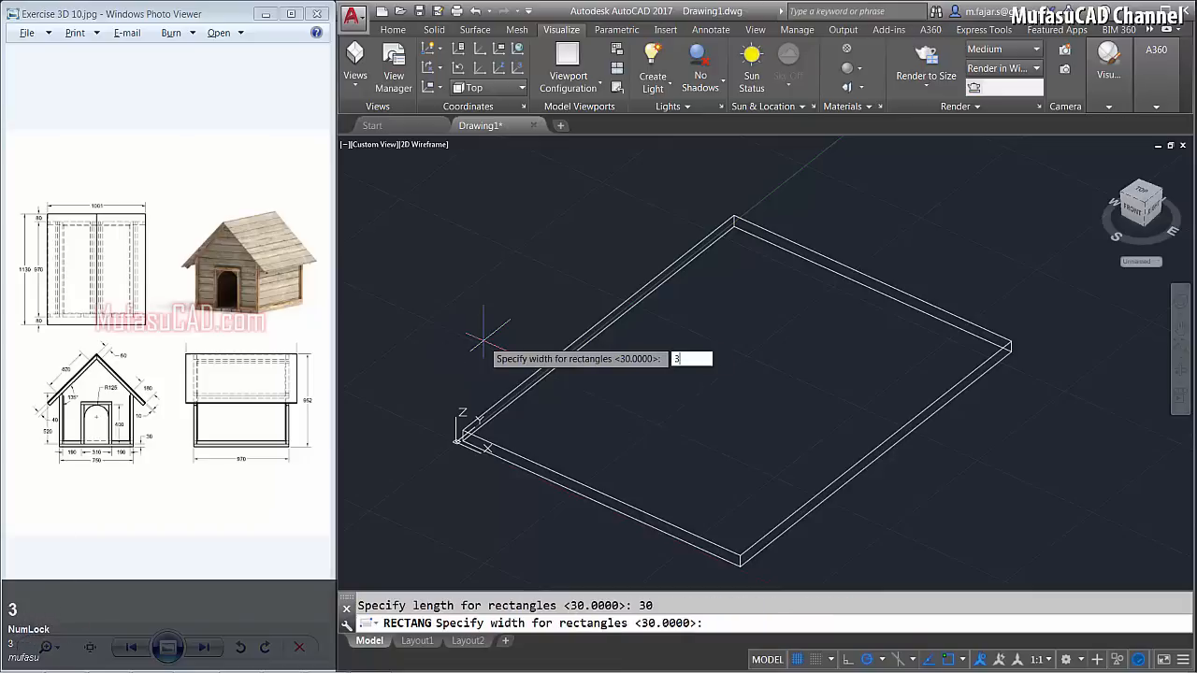
type("0")
key("space")
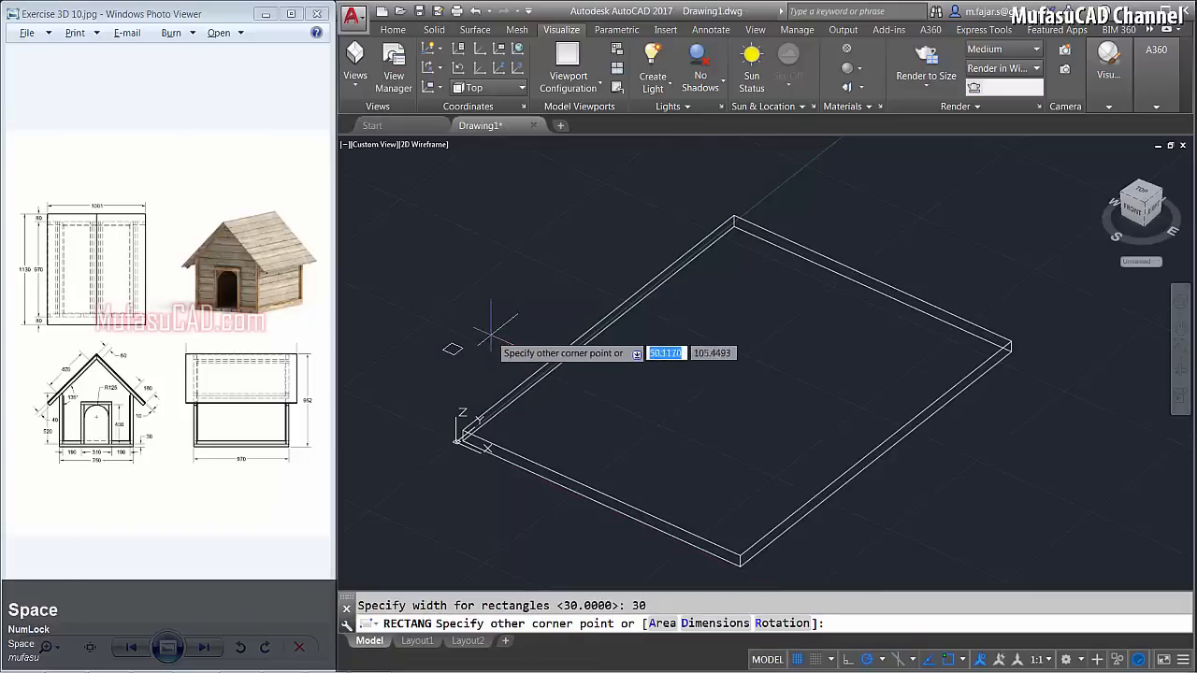
left_click(494, 311)
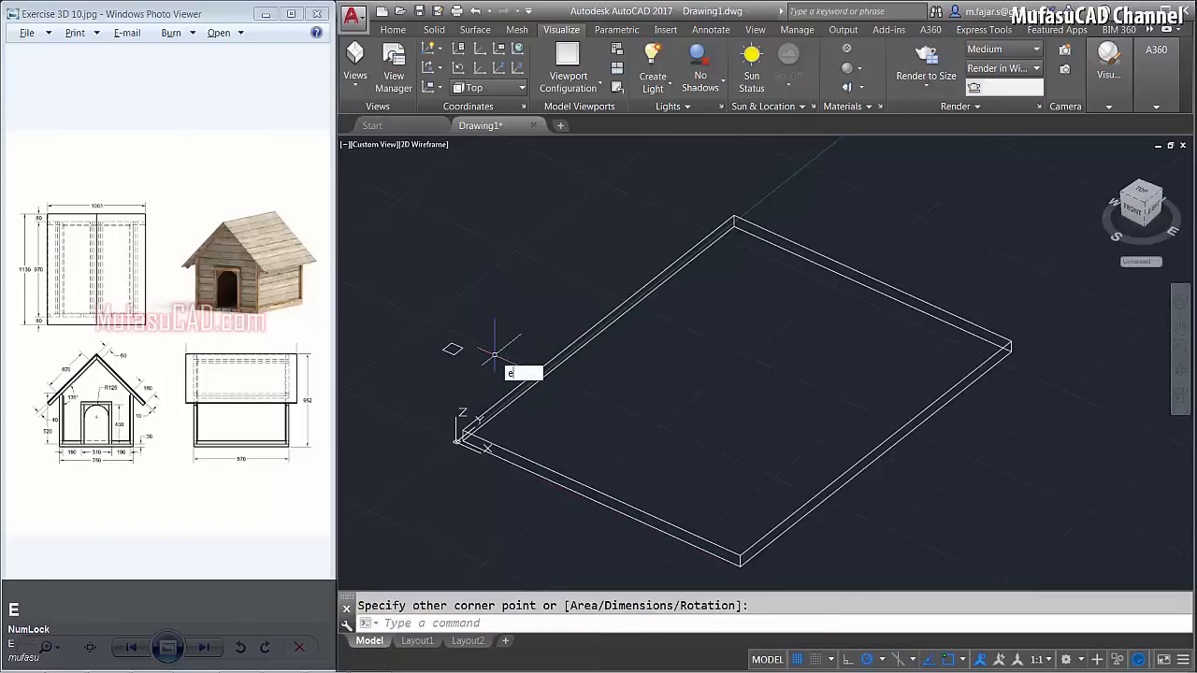
Extrude the small square profile to a height of 520 to form the post.
type("ext")
key("space")
left_click(453, 349)
key("space")
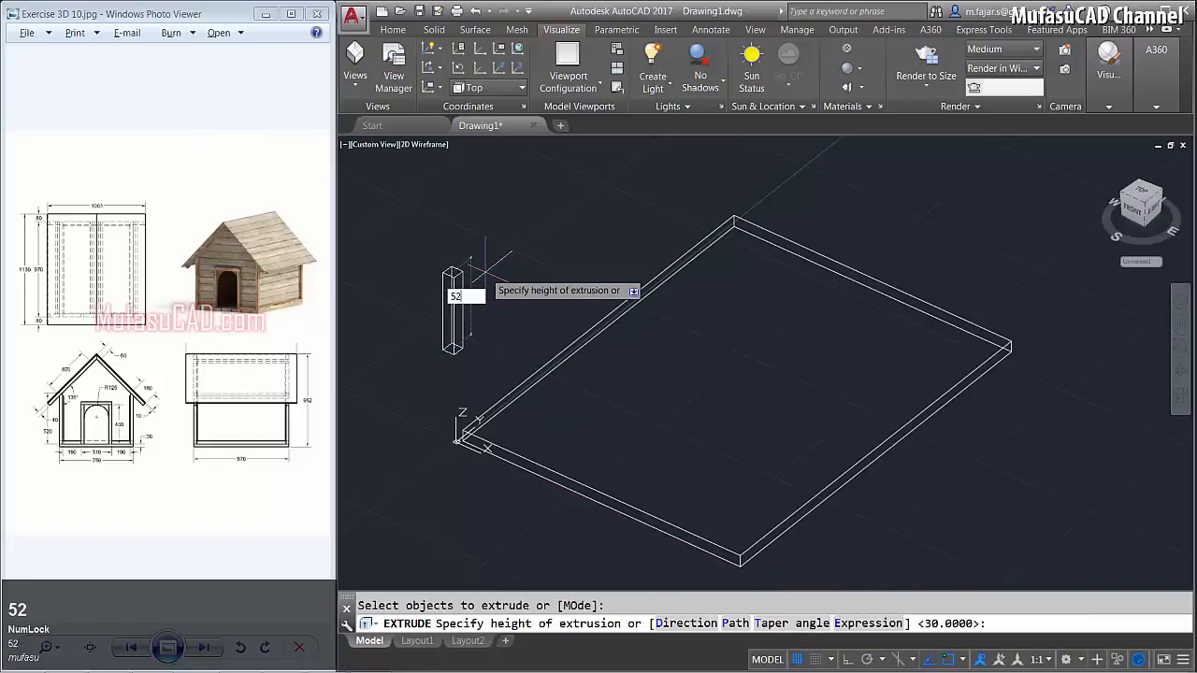
key("Return")
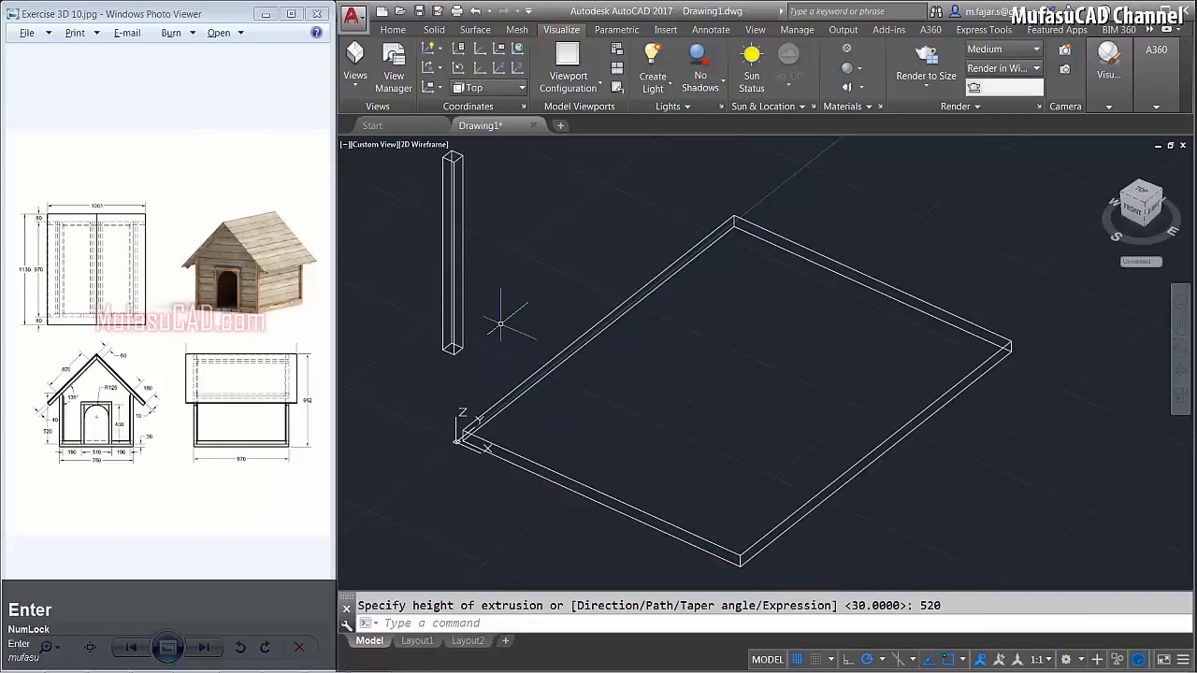
Move the post by its bottom corner onto the top of the base at its front-left corner.
type("m")
key("space")
left_click(497, 293)
left_click(406, 365)
key("space")
scroll(432, 360, "up", 3)
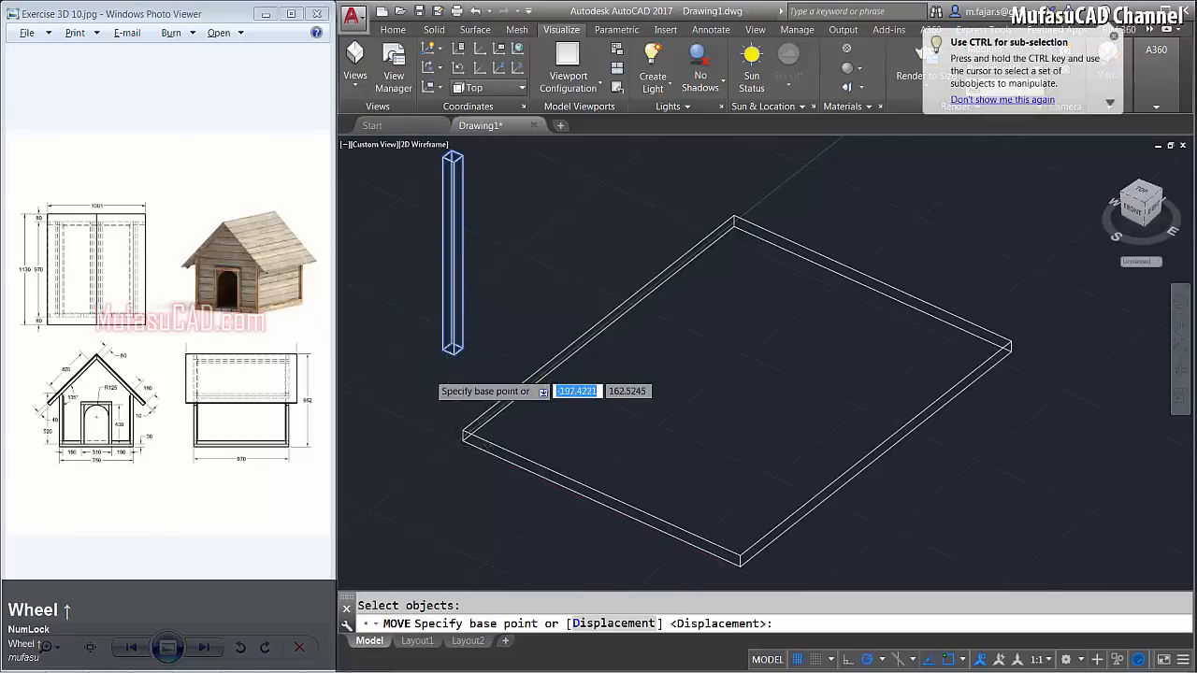
left_click(464, 326)
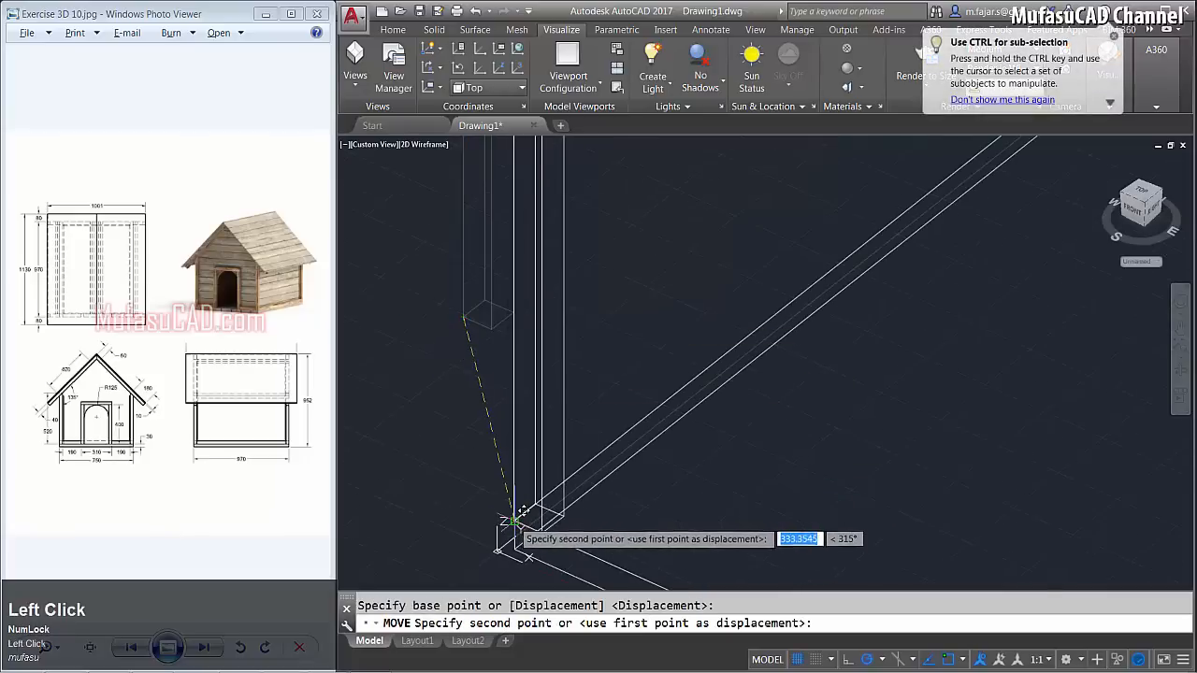
left_click(561, 517)
Copy the post by its bottom corner to the front-right top corner of the base.
middle_click_drag(765, 519, 685, 445)
type("c")
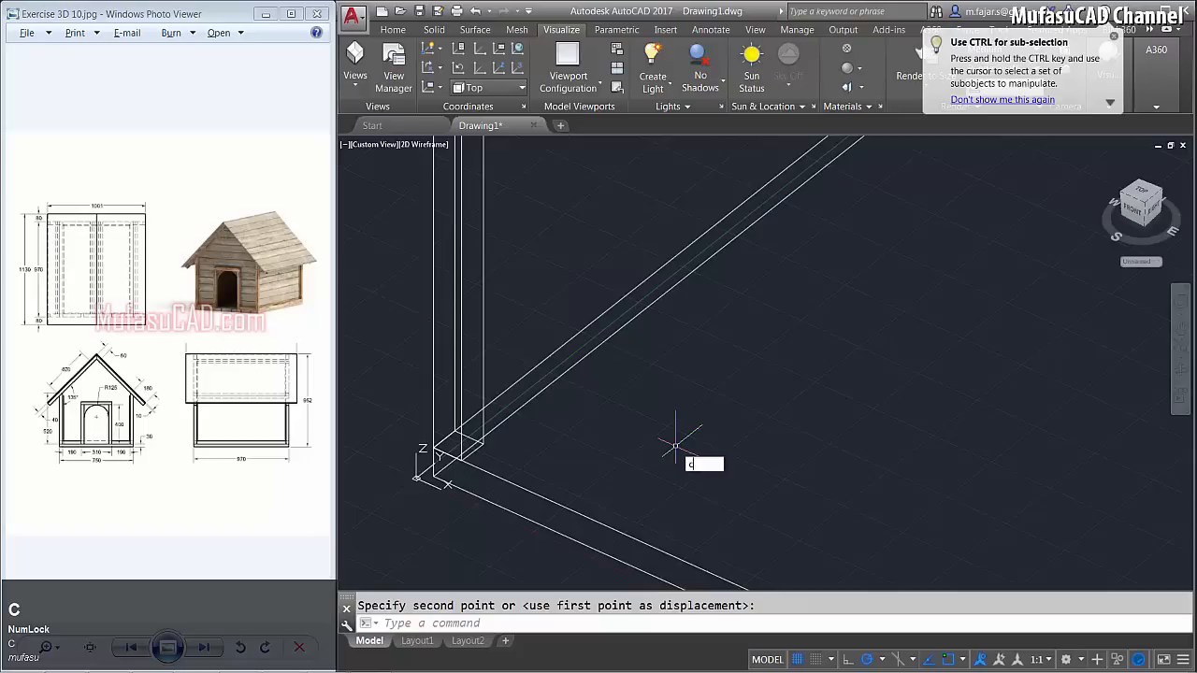
type("o")
key("space")
left_click(625, 281)
left_click(472, 308)
key("space")
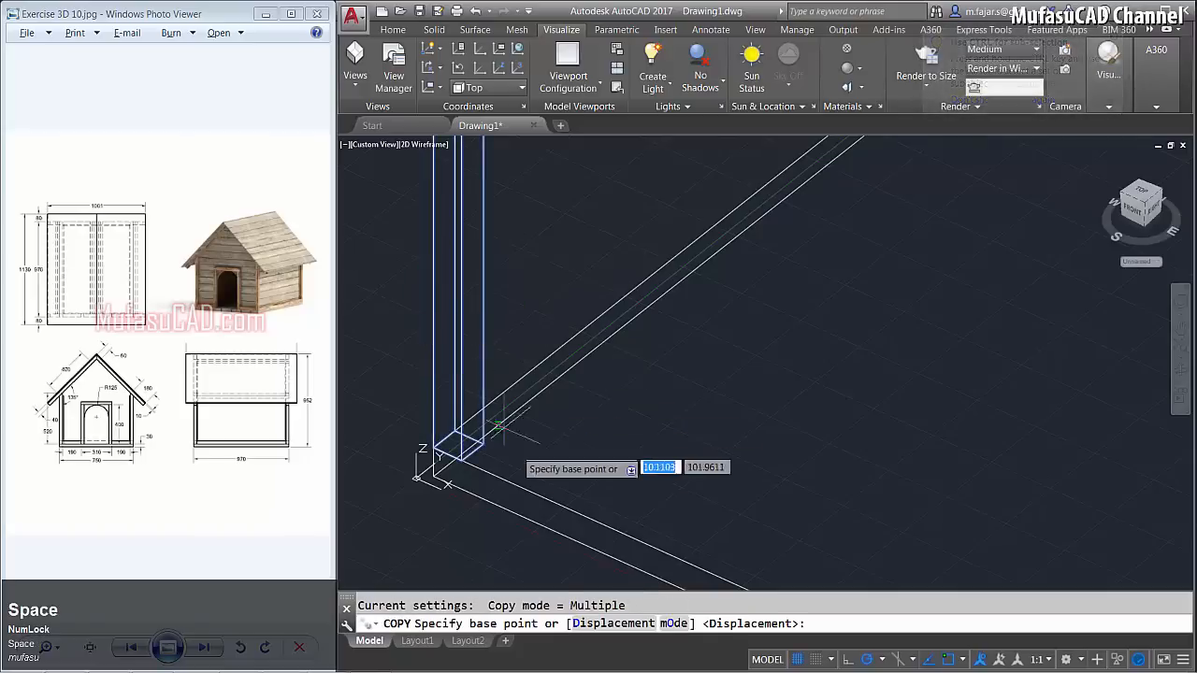
left_click(461, 460)
middle_click_drag(561, 467, 598, 402)
scroll(636, 486, "up", 3)
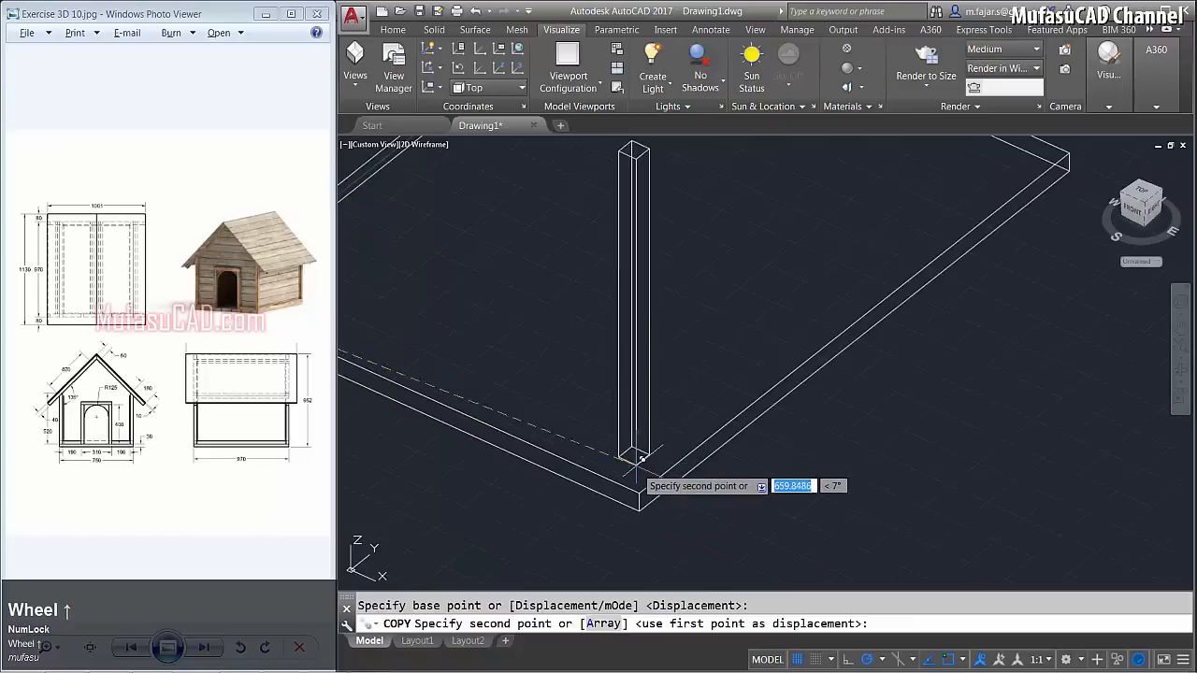
left_click(639, 493)
scroll(555, 406, "down", 5)
key("space")
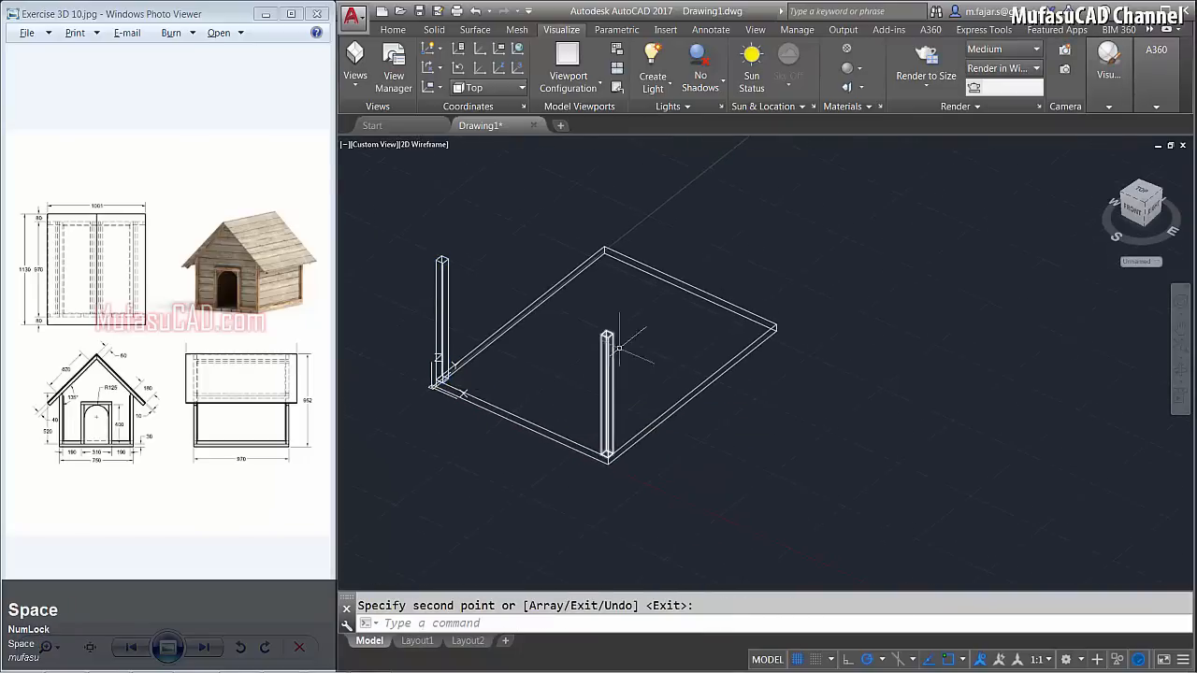
Copy both front posts together to the two rear corners on top of the base.
left_click(620, 334)
key("space")
left_click(640, 333)
left_click(587, 383)
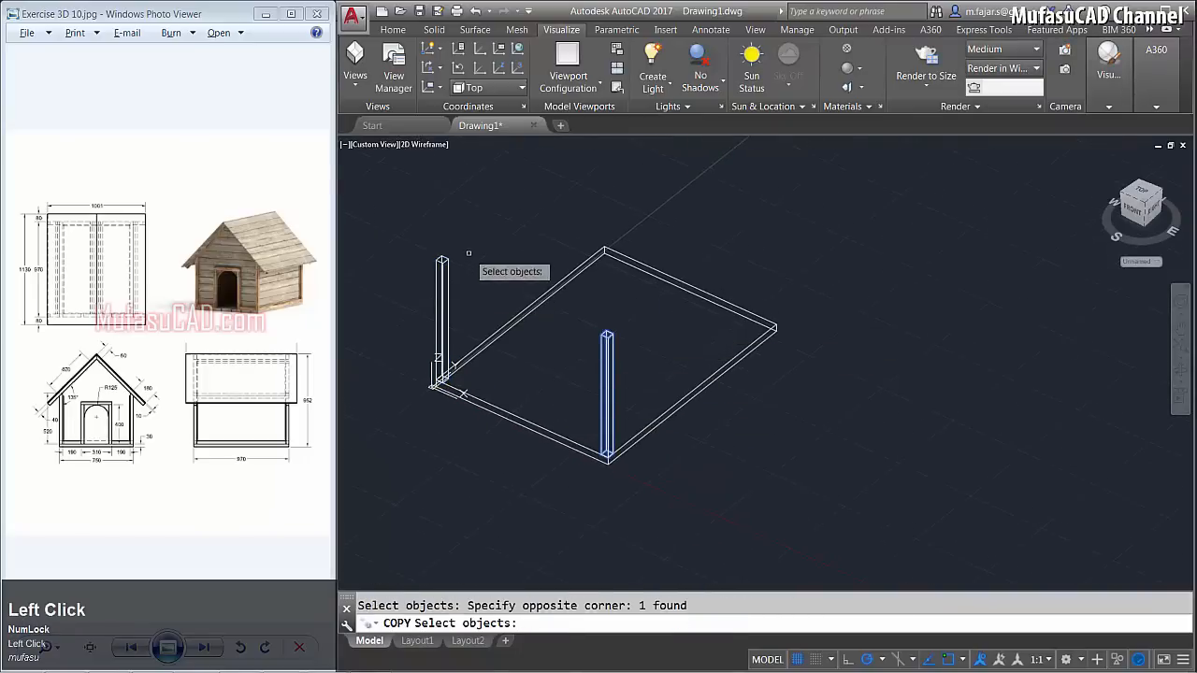
left_click(443, 281)
key("space")
scroll(608, 456, "up", 5)
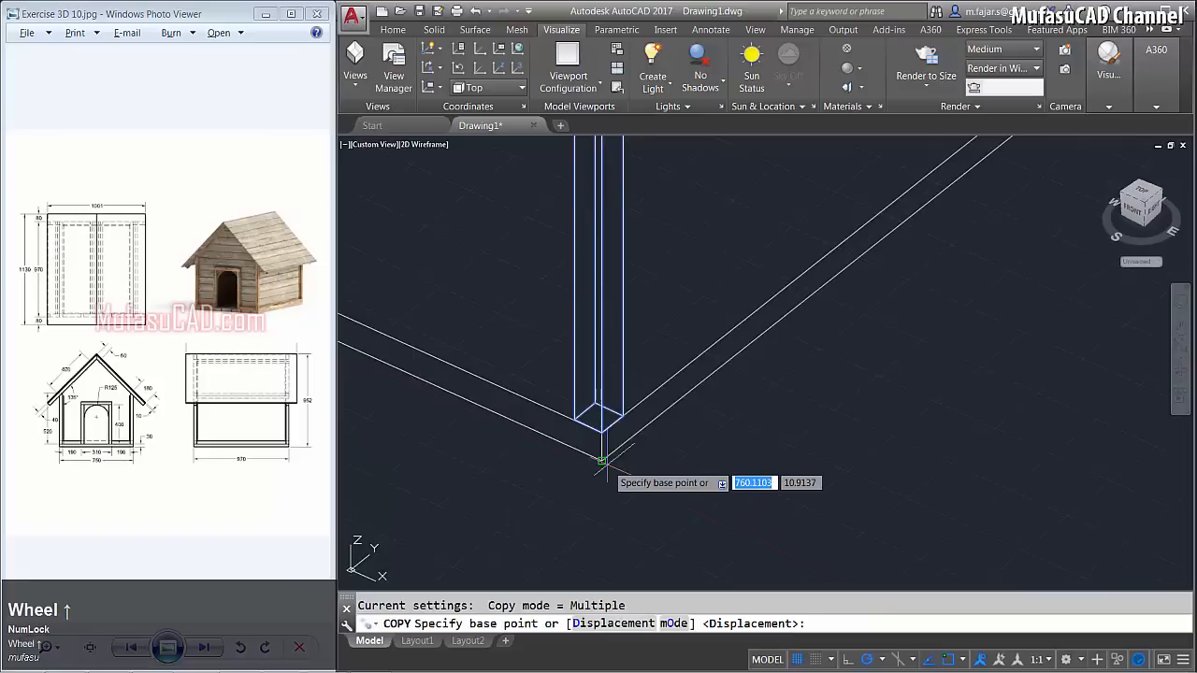
left_click(622, 418)
middle_click(654, 468)
middle_click(655, 467)
scroll(742, 307, "up", 6)
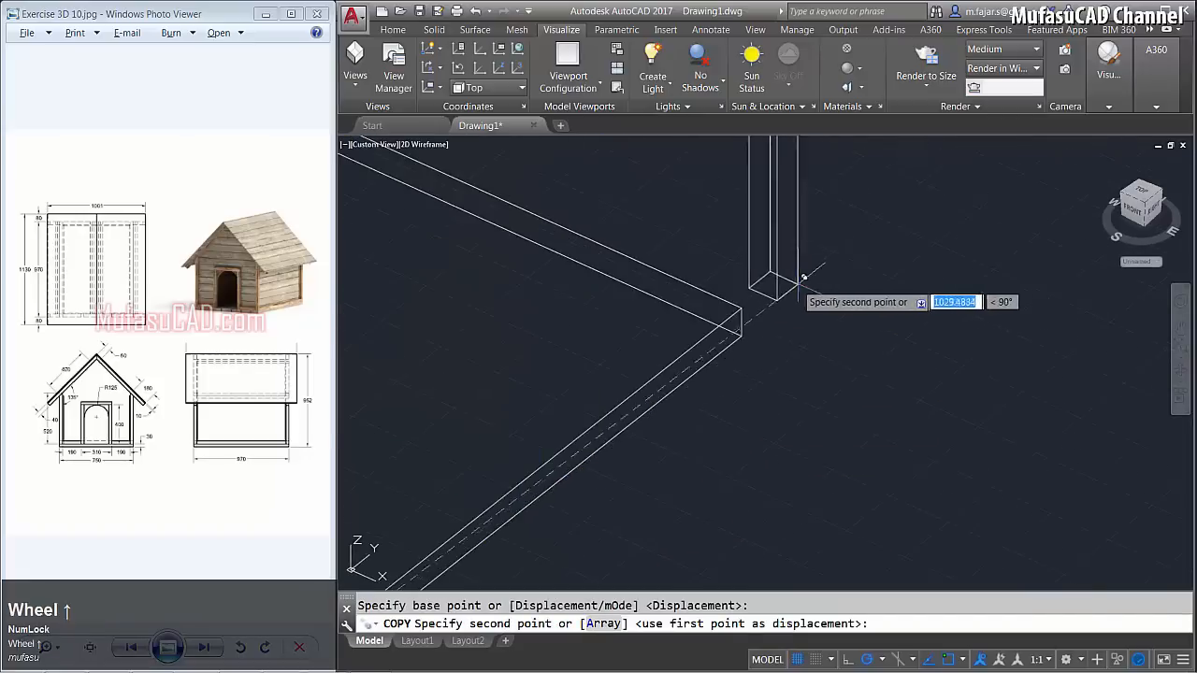
left_click(741, 306)
scroll(715, 343, "down", 5)
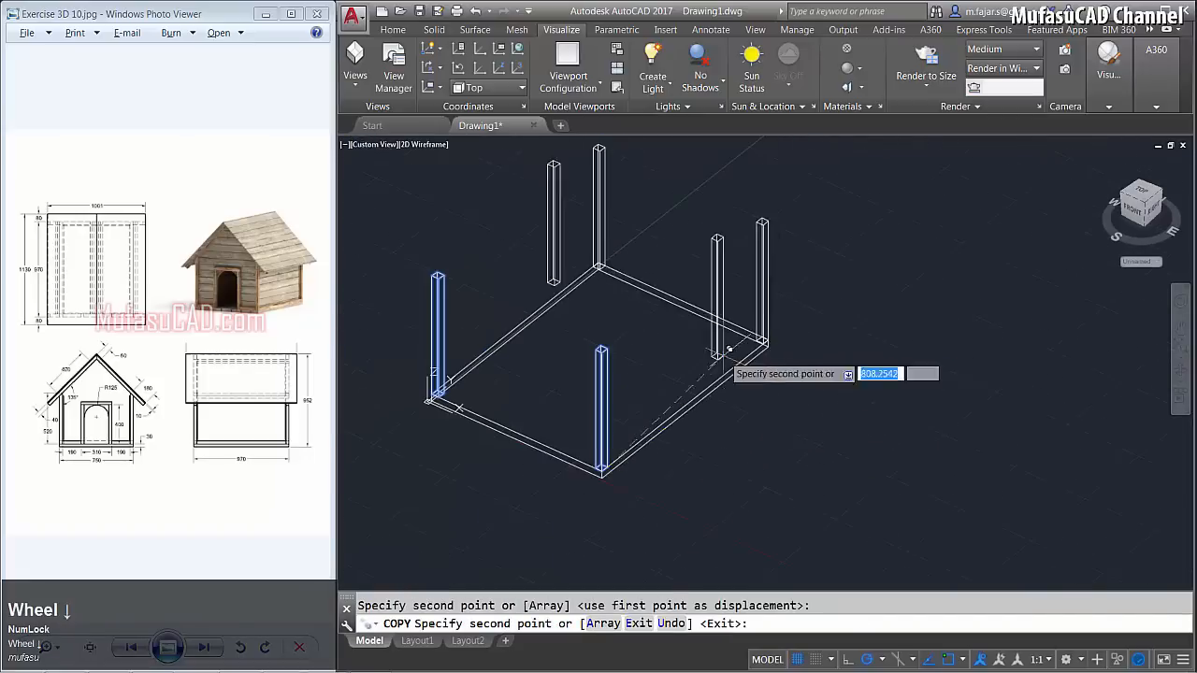
key("space")
Draw a rectangle on top of the base along its left side, spanning between the front-left and rear-left posts.
middle_click_drag(609, 344, 708, 371)
scroll(594, 338, "up", 1)
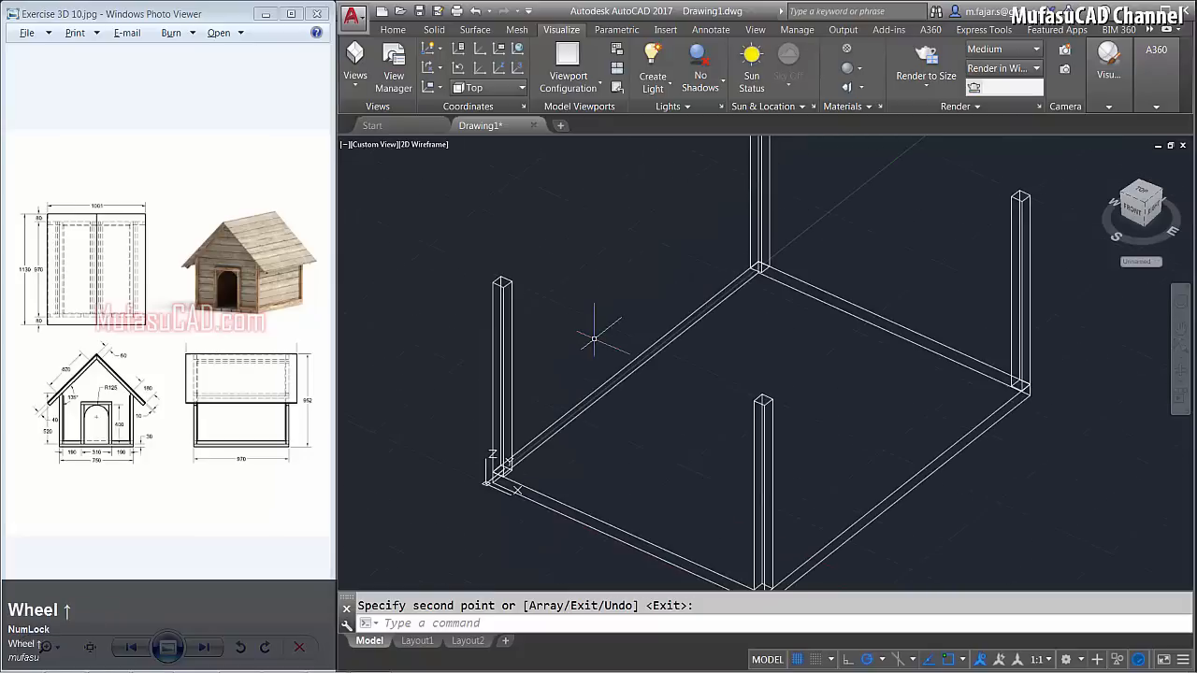
type("rect")
key("space")
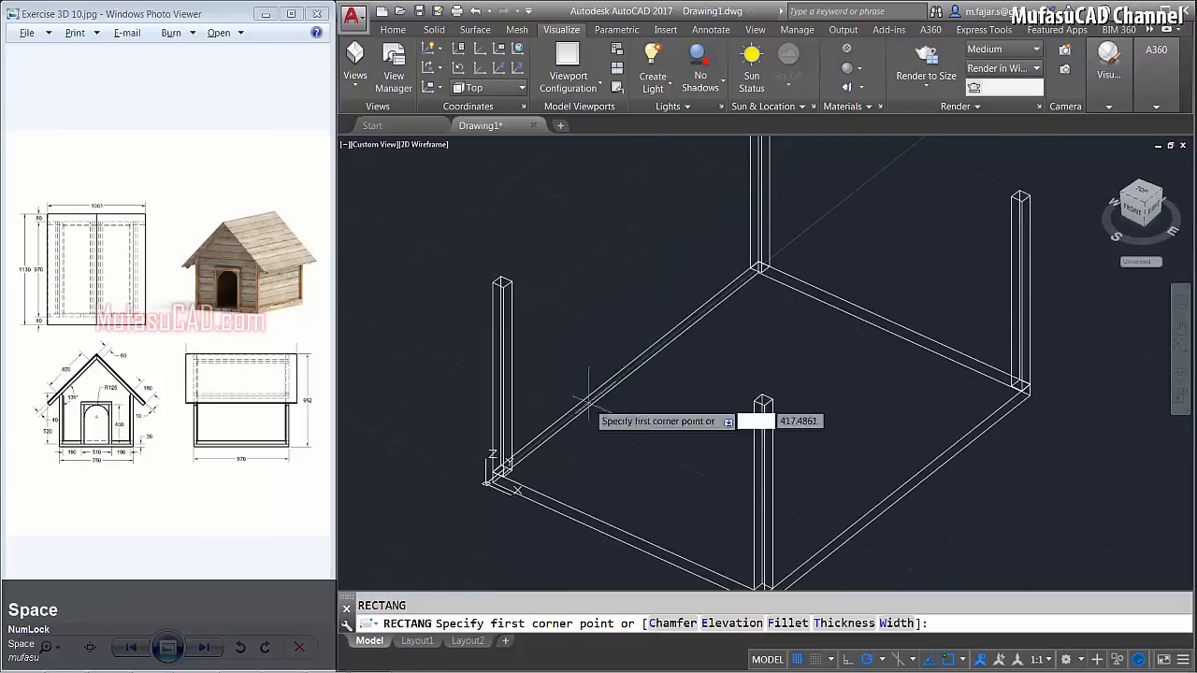
scroll(570, 402, "up", 2)
left_click(465, 484)
middle_click_drag(466, 484, 828, 422)
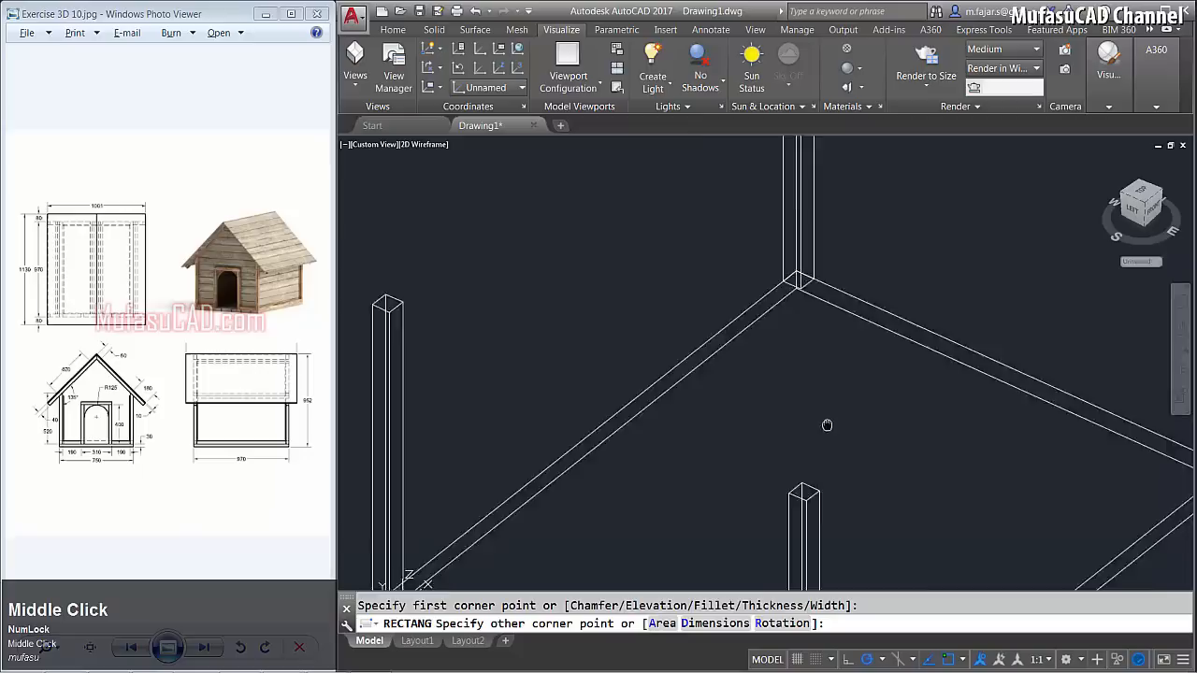
scroll(756, 401, "up", 3)
left_click(577, 338)
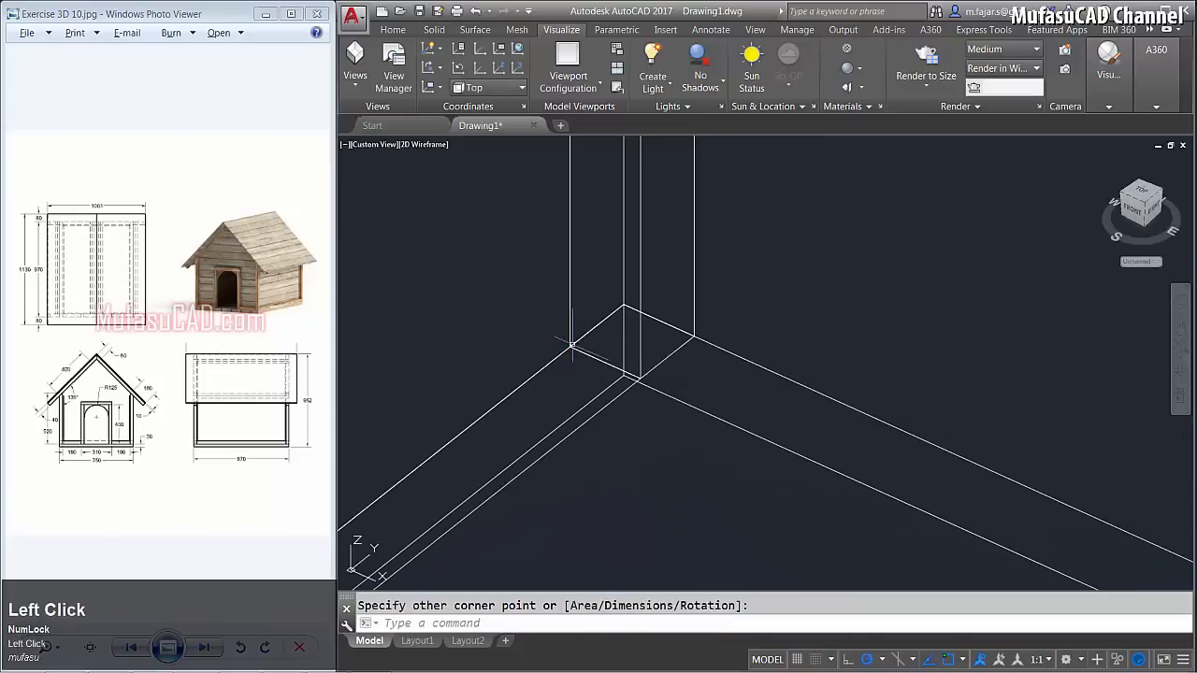
Extrude the left side rectangle to a height of 30 to form a bottom rail.
scroll(643, 420, "down", 1)
type("ex")
key("space")
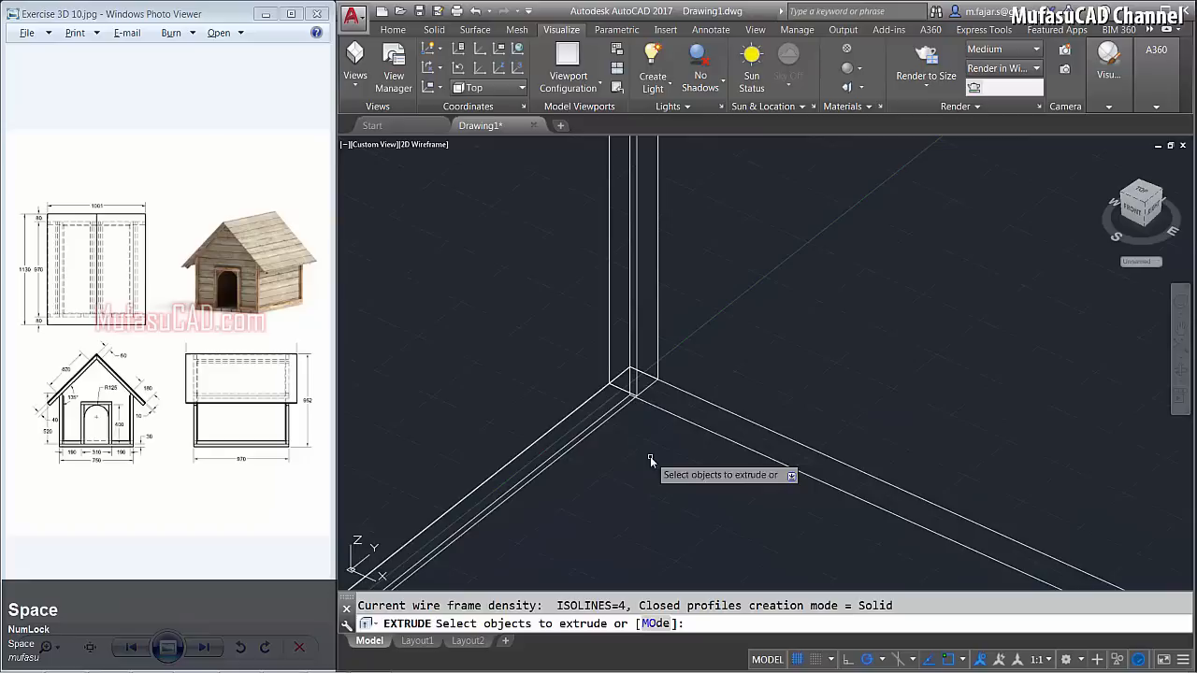
left_click(649, 459)
key("space")
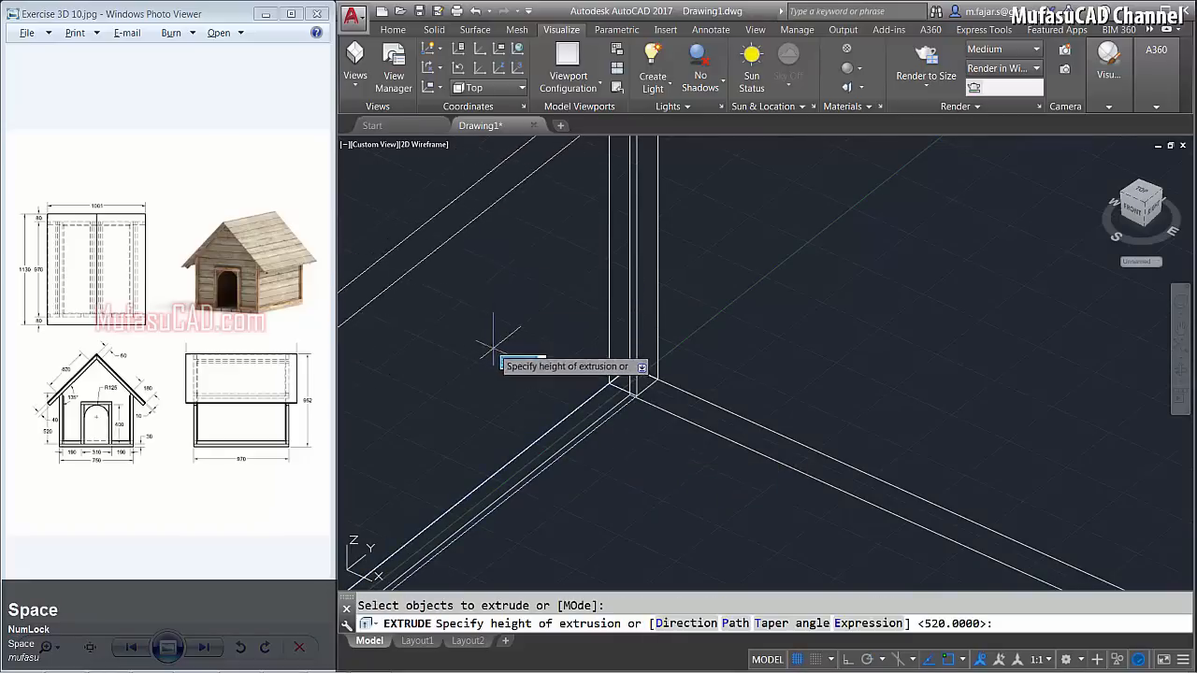
type("30")
key("space")
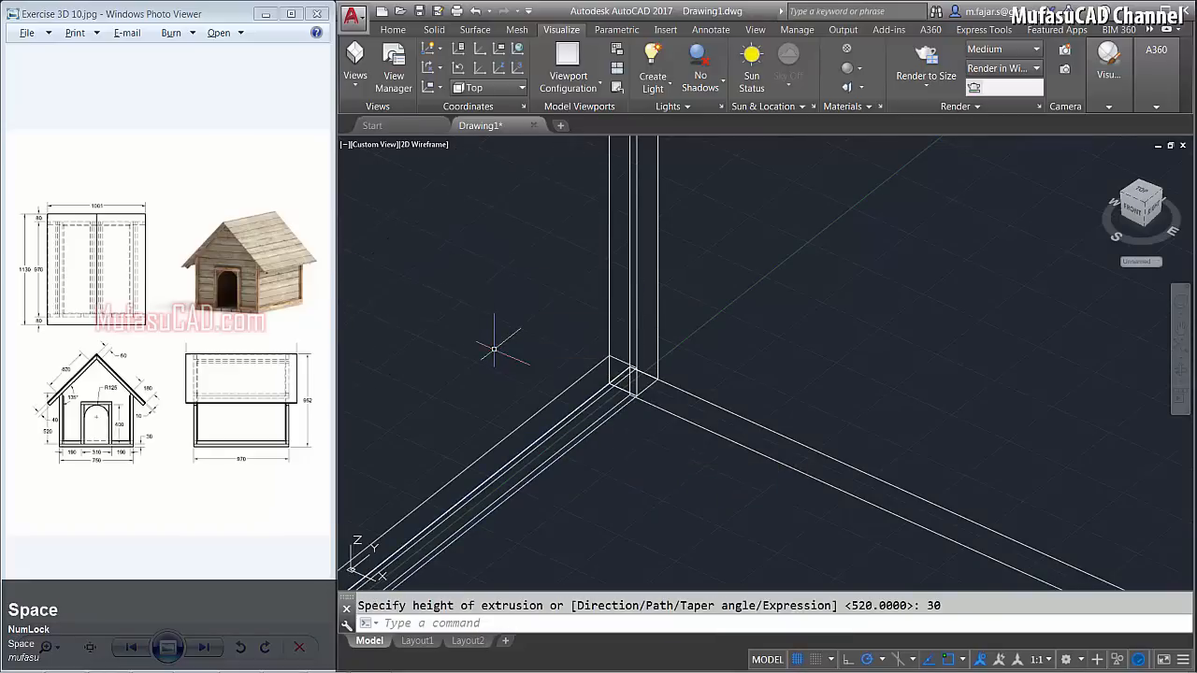
key("Escape")
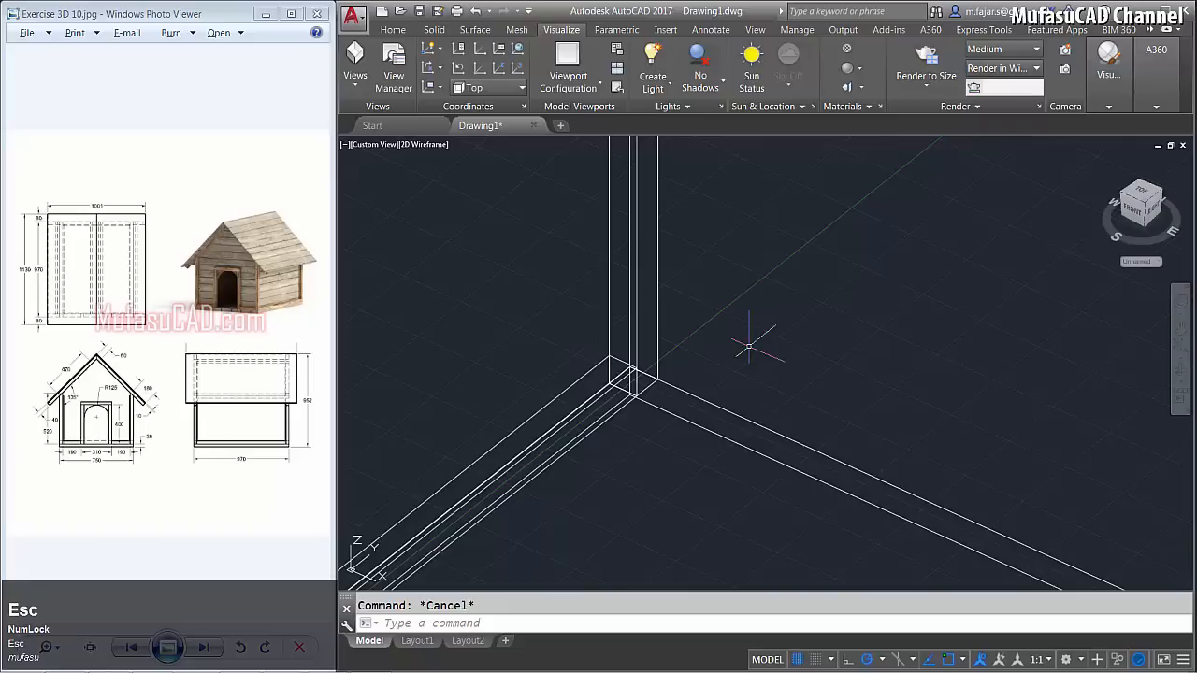
Draw a rectangle on top of the base along its rear side, spanning between the two rear posts.
type("rec")
key("space")
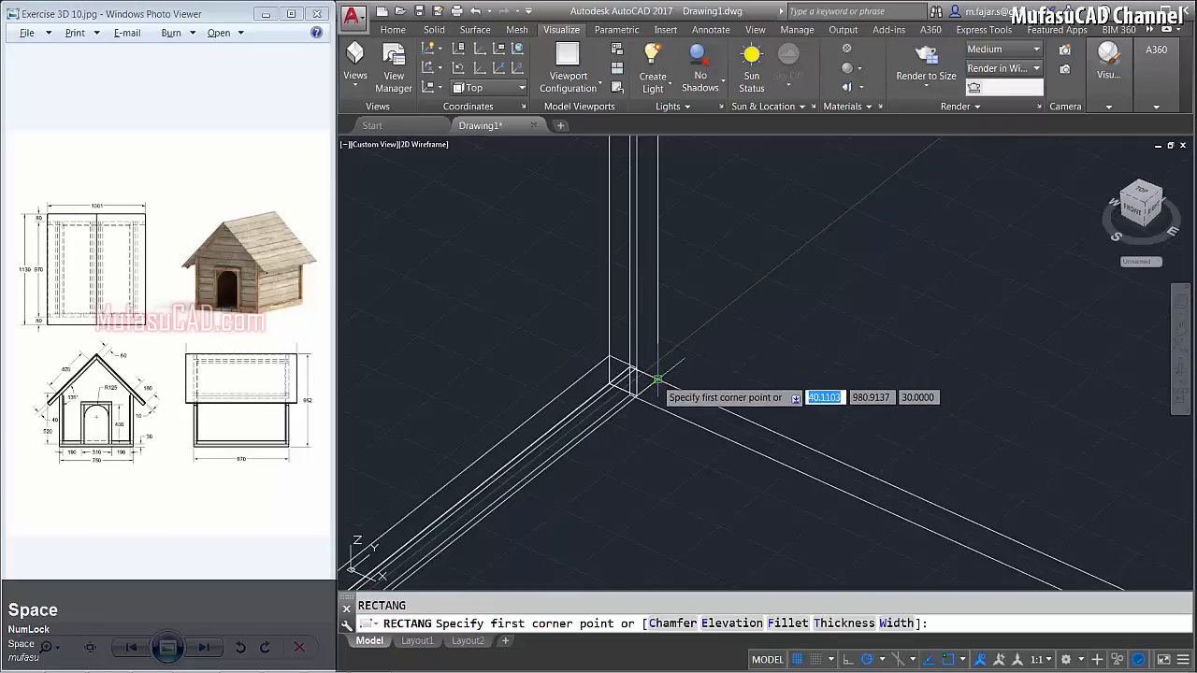
left_click(721, 379)
middle_click_drag(723, 377, 783, 365)
scroll(783, 365, "up", 3)
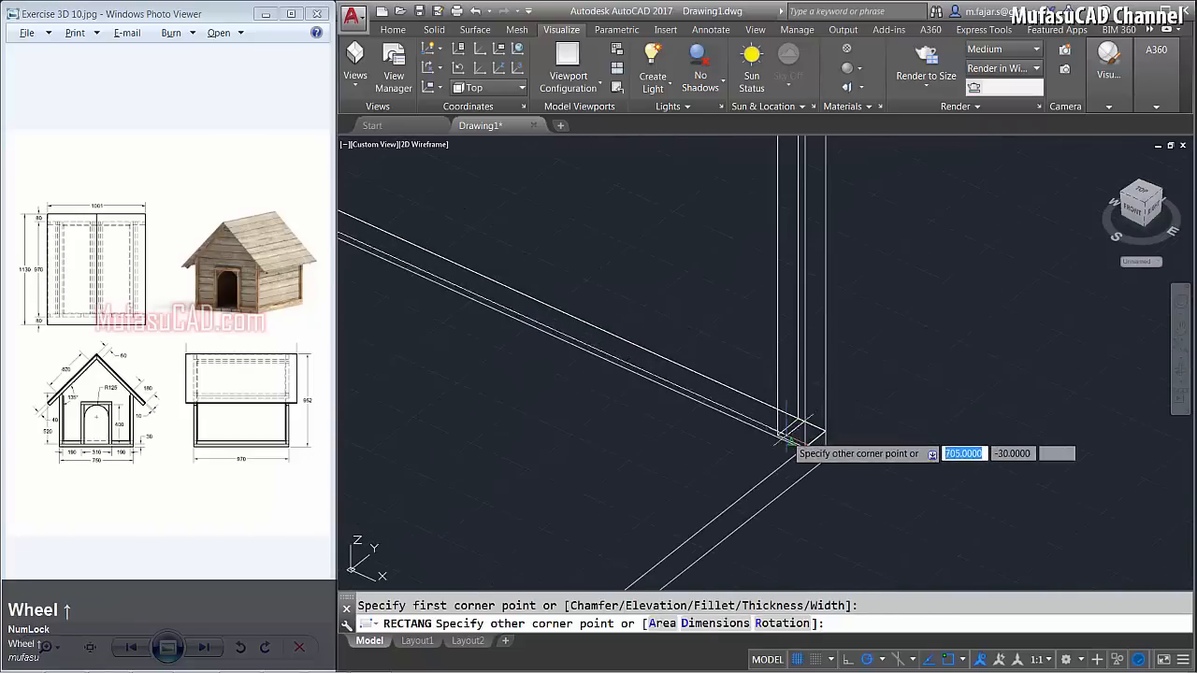
left_click(742, 436)
Extrude the rear rectangle to a height of 30 to form the back bottom rail.
middle_click_drag(552, 434, 678, 462)
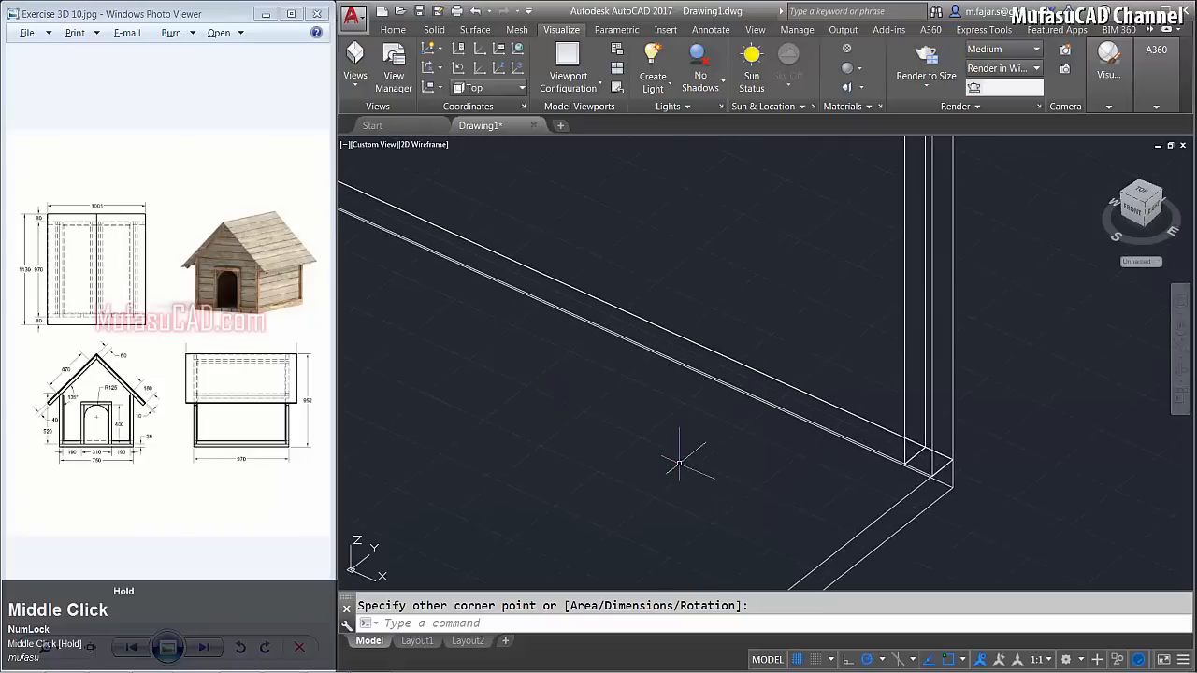
key("space")
left_click(622, 339)
key("space")
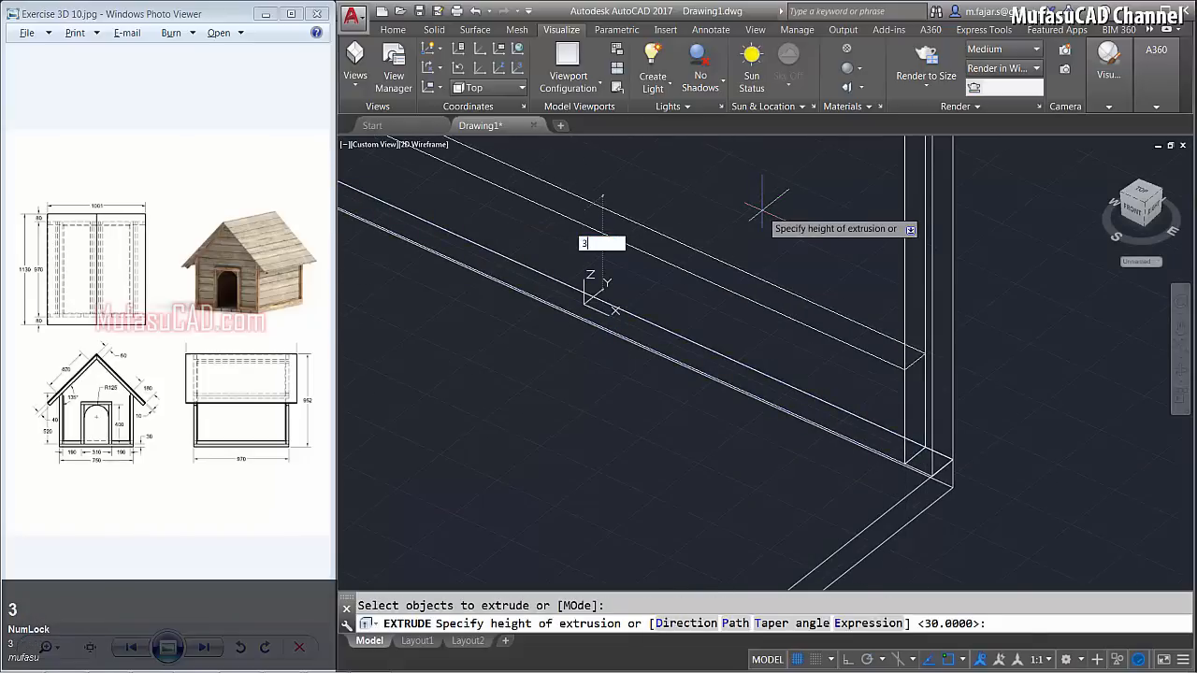
type("30")
key("space")
scroll(775, 249, "down", 3)
middle_click_drag(775, 248, 604, 347)
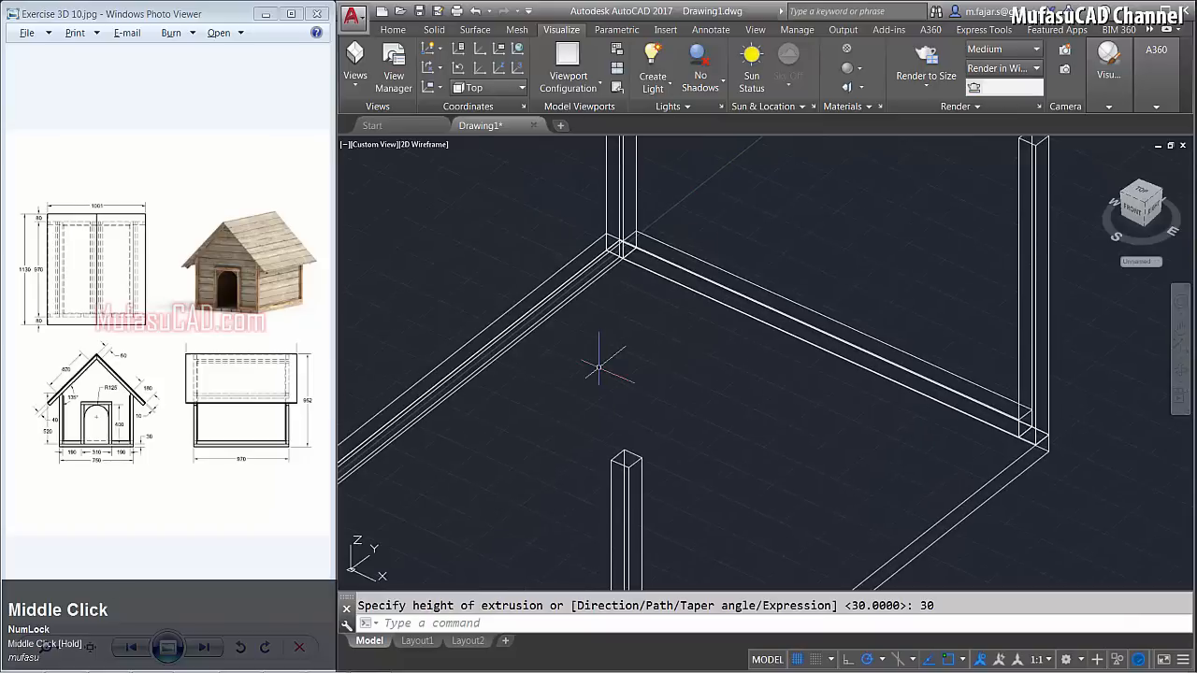
Copy the left bottom rail by its rear lower corner to the rear-right post so it runs along the right side.
type("ct o")
key("space")
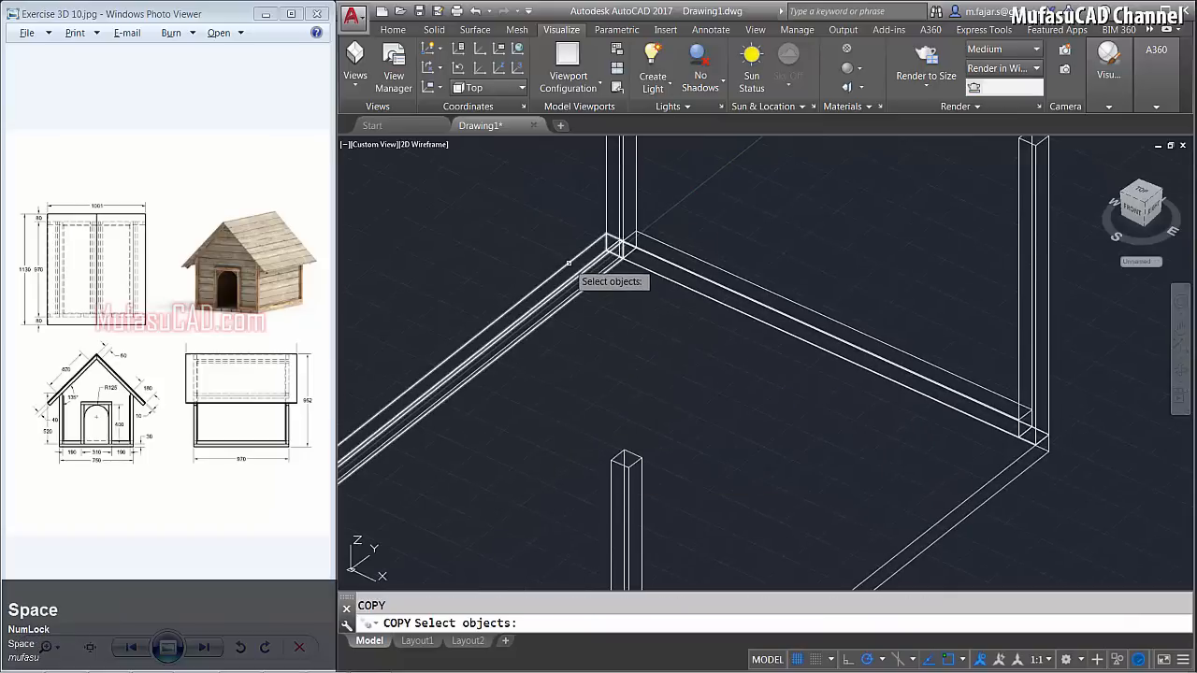
left_click(583, 273)
key("space")
scroll(625, 280, "up", 3)
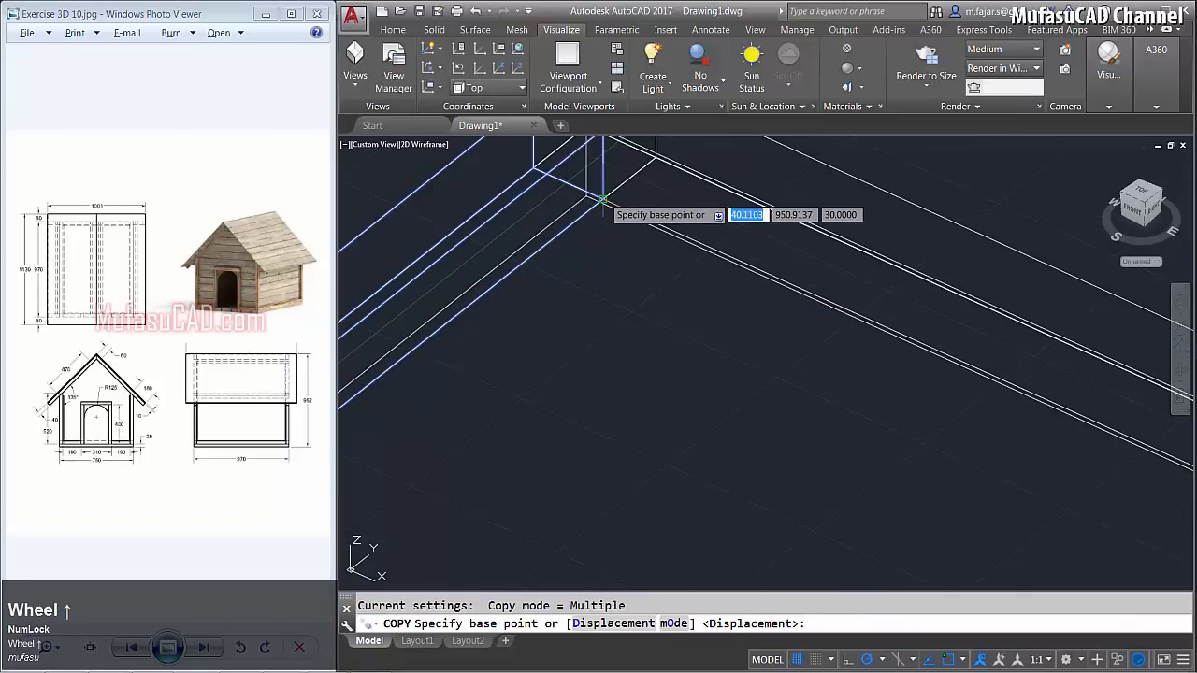
left_click(645, 229)
scroll(651, 241, "down", 5)
middle_click_drag(768, 378, 585, 329)
scroll(953, 360, "up", 5)
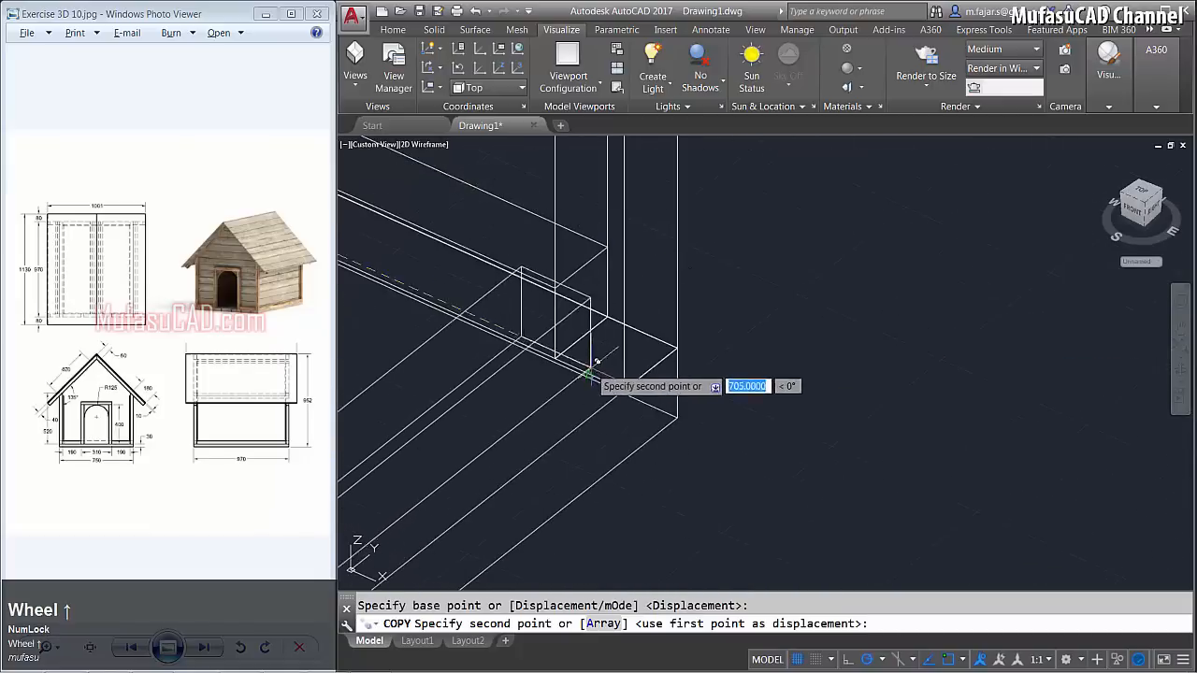
left_click(666, 388)
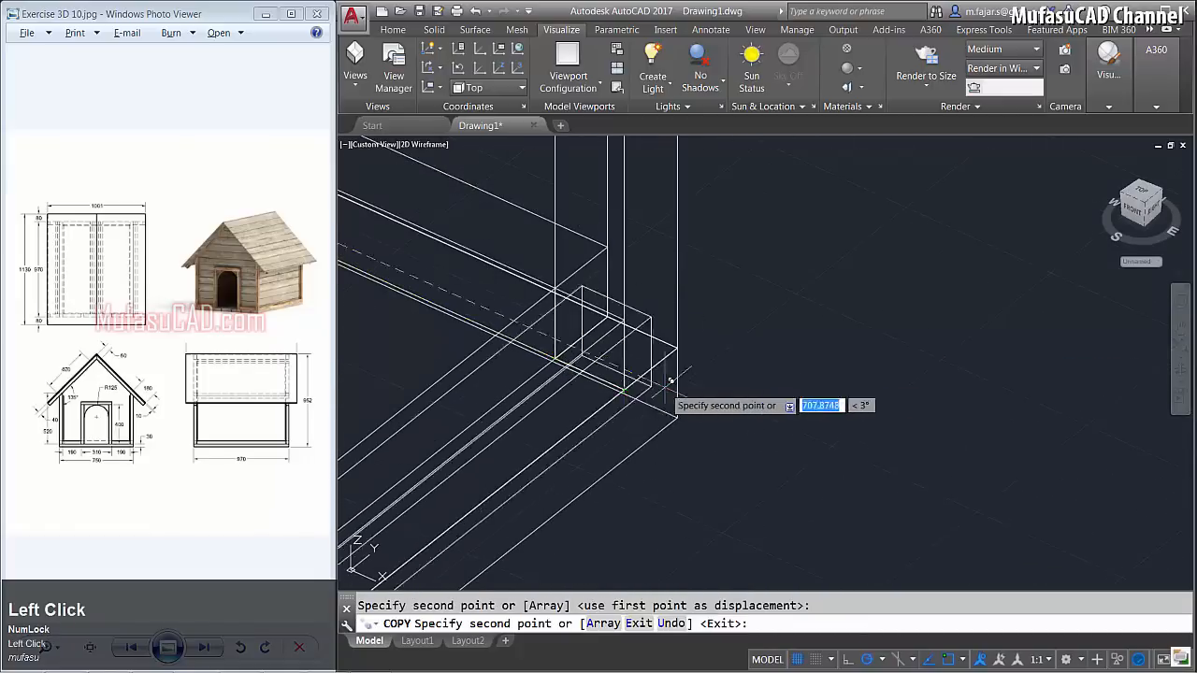
scroll(779, 391, "down", 3)
scroll(779, 391, "down", 3)
key("space")
Inspect the base, posts and rails in the Realistic visual style from another angle, and return to 2D Wireframe.
middle_click_drag(689, 364, 477, 187)
left_click(434, 150)
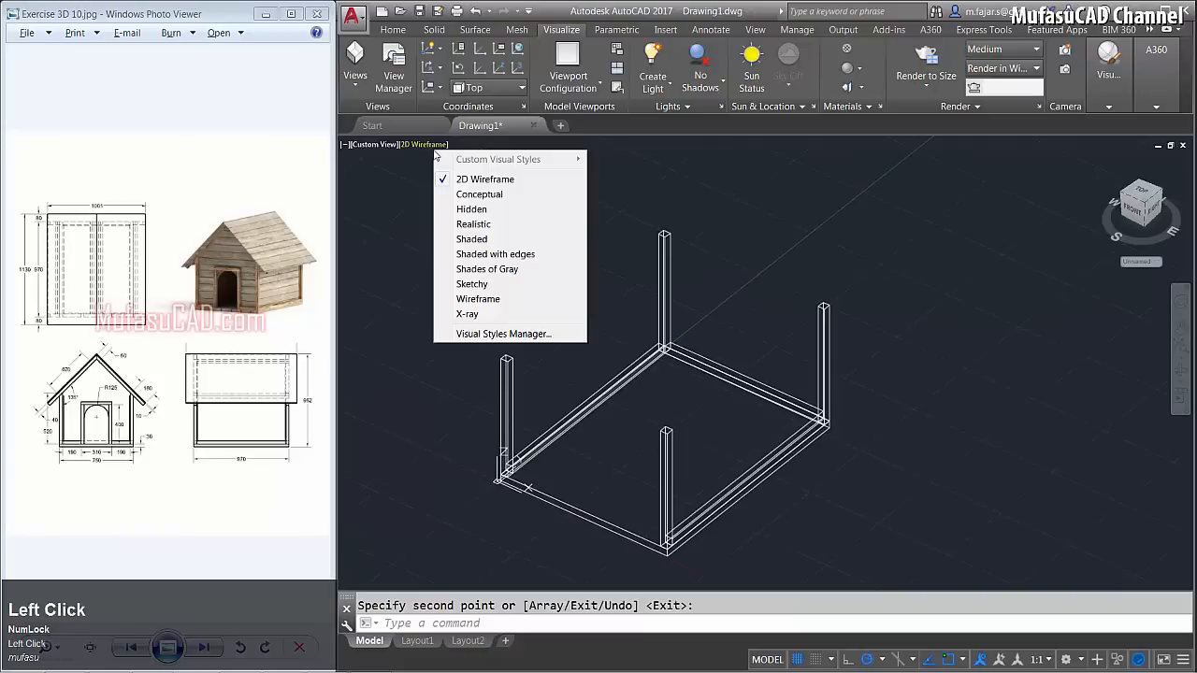
left_click(462, 224)
mouse_move(707, 334)
middle_mouse_down("shift")
mouse_move(750, 348)
mouse_move(550, 334)
mouse_move(580, 369)
mouse_move(662, 356)
mouse_move(777, 374)
mouse_move(673, 420)
mouse_move(770, 421)
mouse_move(761, 410)
middle_mouse_up("shift")
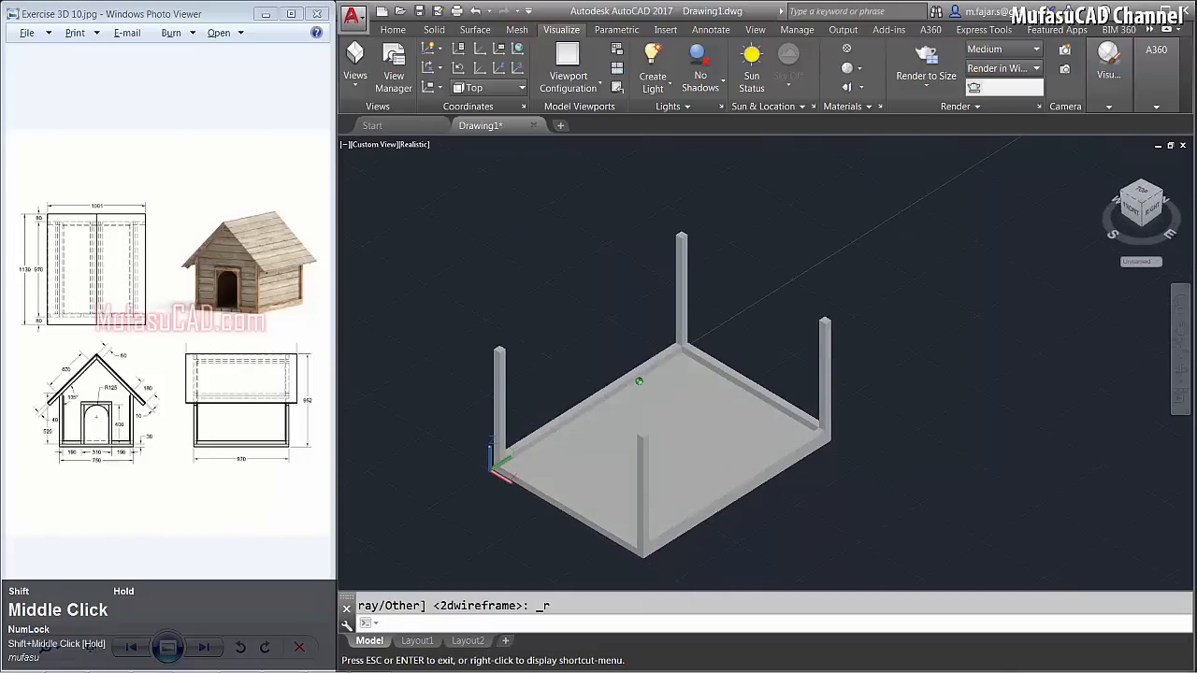
middle_click_drag(664, 409, 676, 368)
left_click(415, 145)
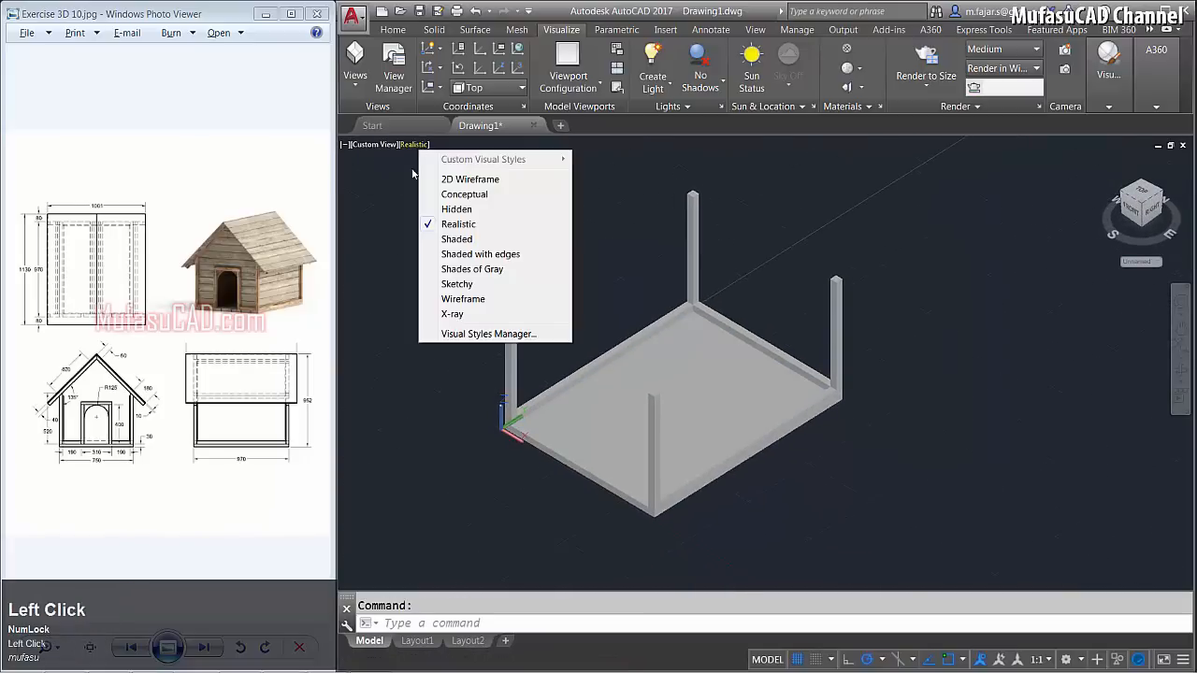
left_click(465, 180)
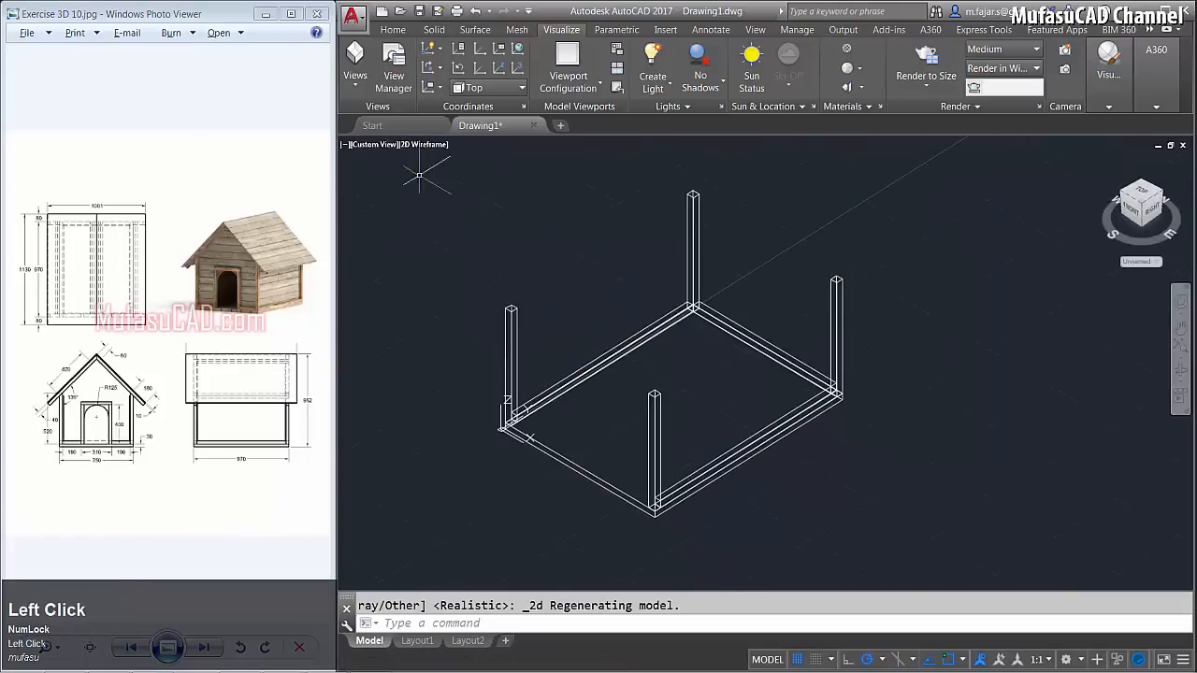
Switch to the Front view with the whole post frame visible.
left_click(365, 145)
left_click(400, 240)
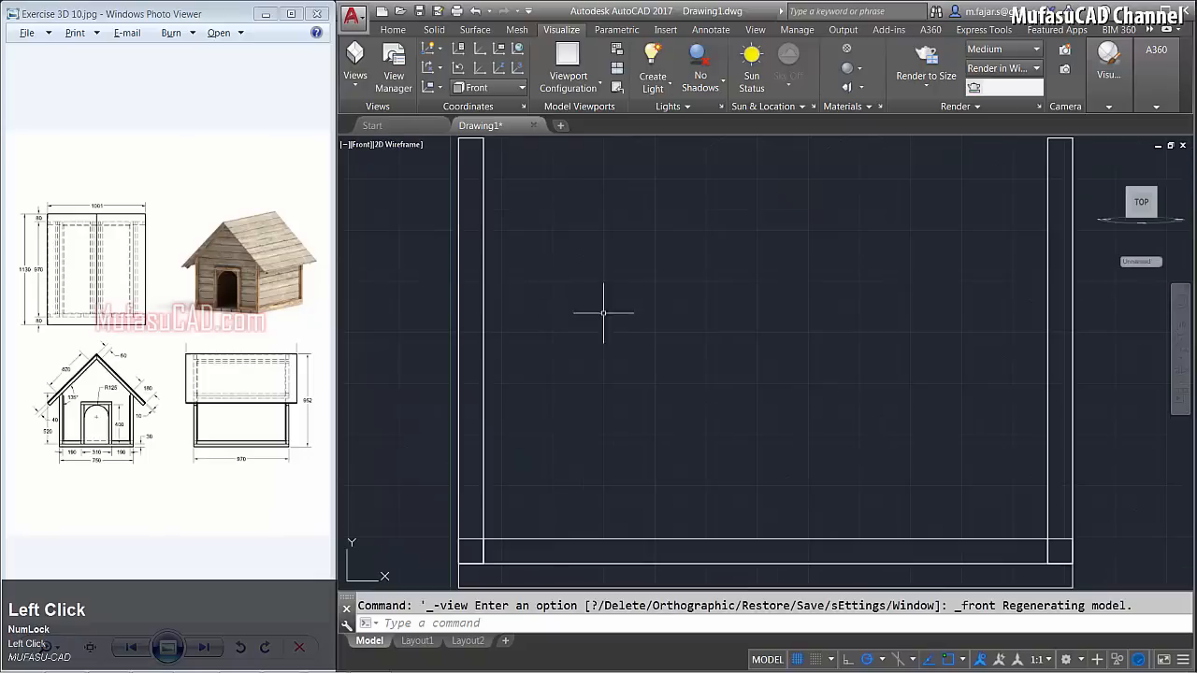
scroll(806, 353, "down", 2)
middle_click_drag(807, 353, 680, 359)
Draw a closed upright polyline rectangle, 30 wide and 400 high, in the empty space beside the right post.
type("p")
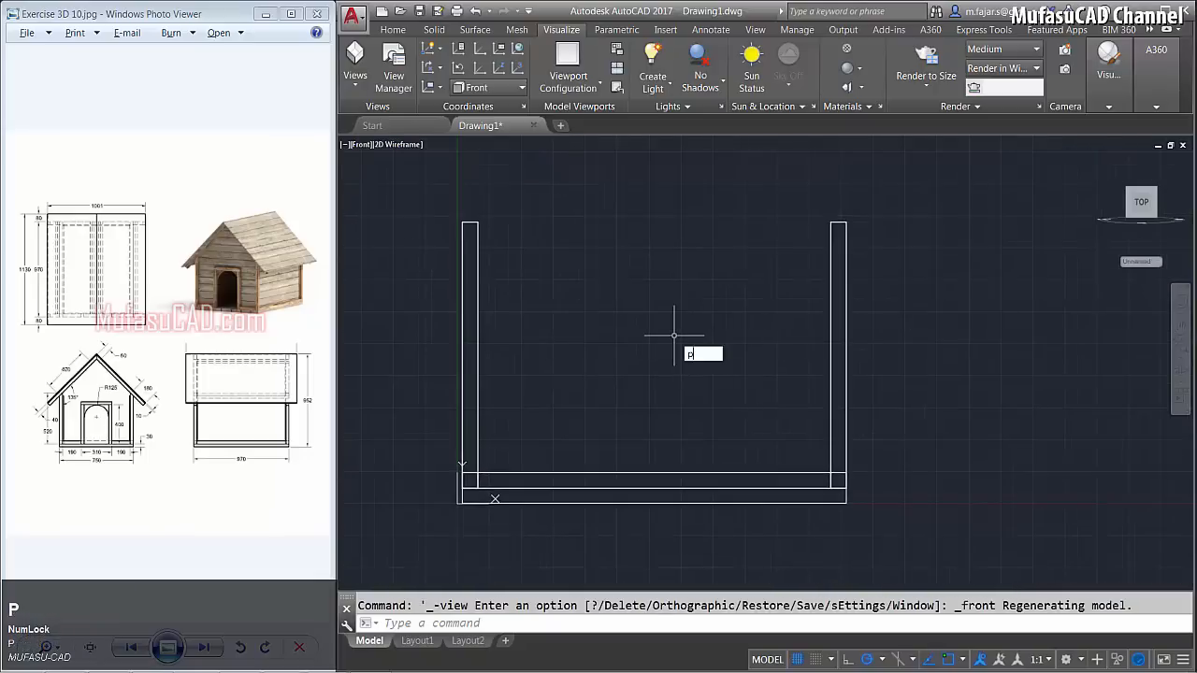
type("li")
key("Return")
middle_click_drag(689, 353, 626, 353)
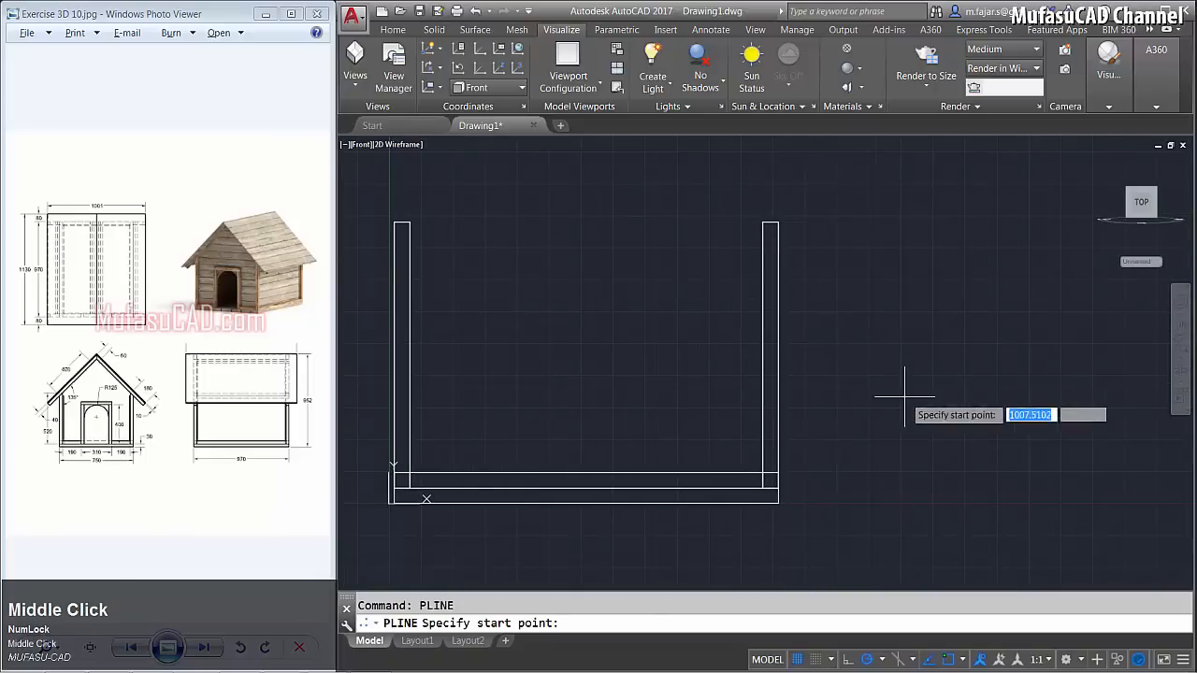
left_click(869, 334)
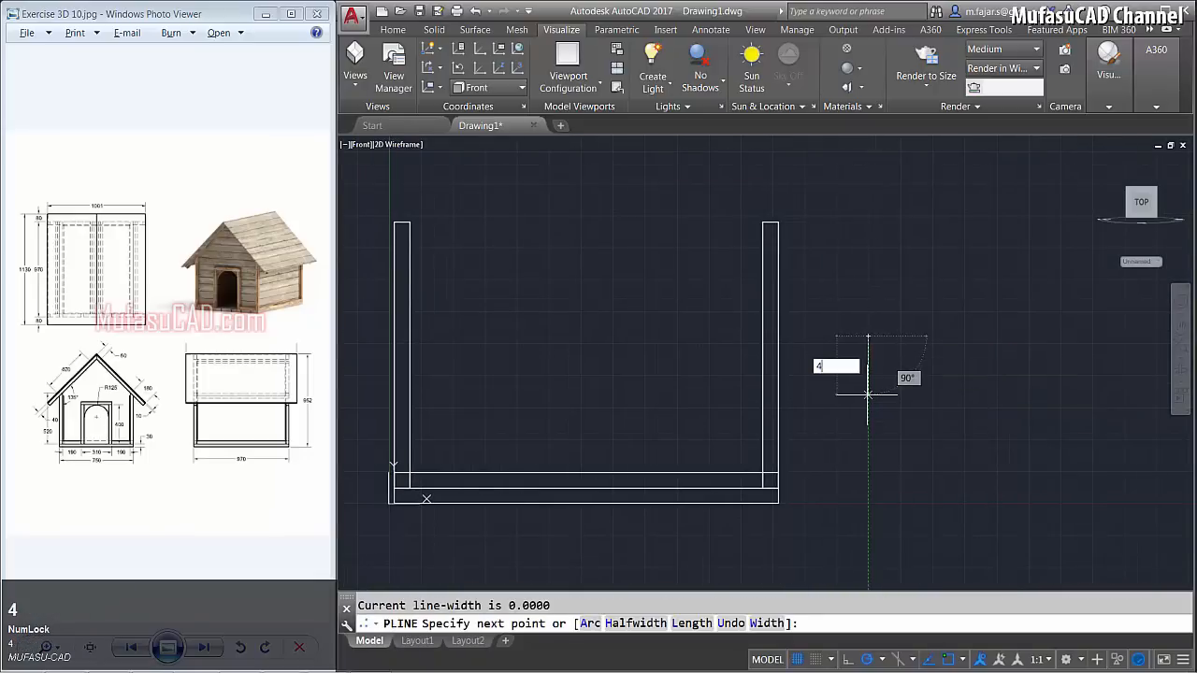
type("400")
key("space")
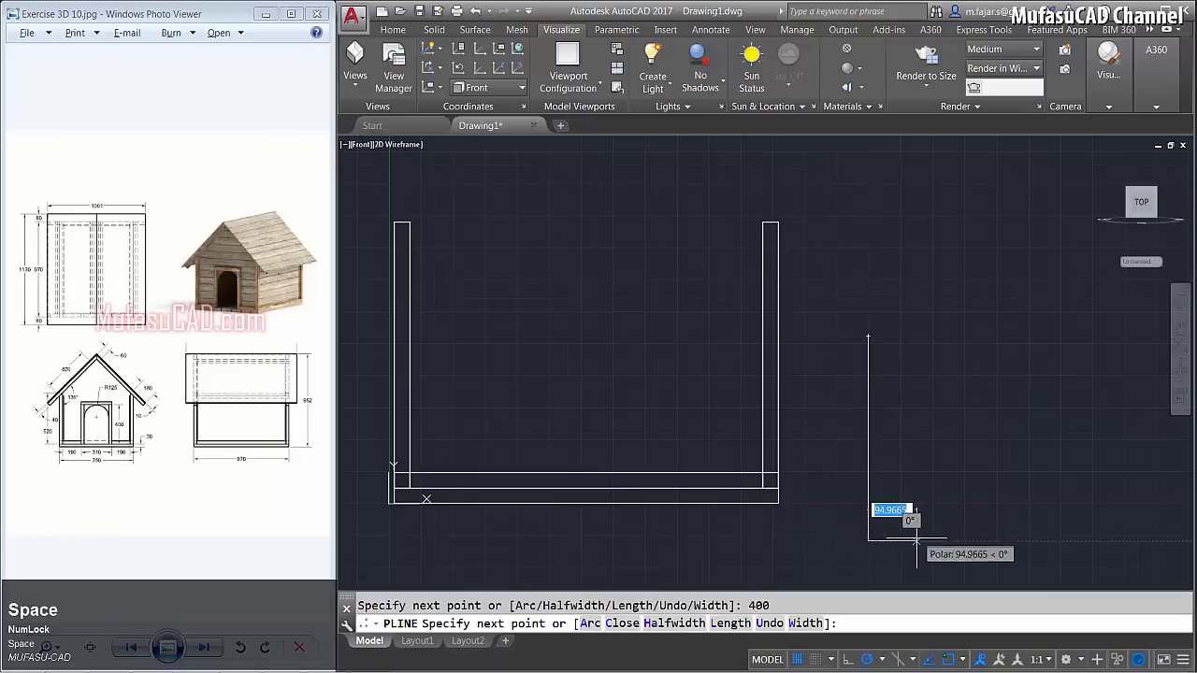
type("30")
key("space")
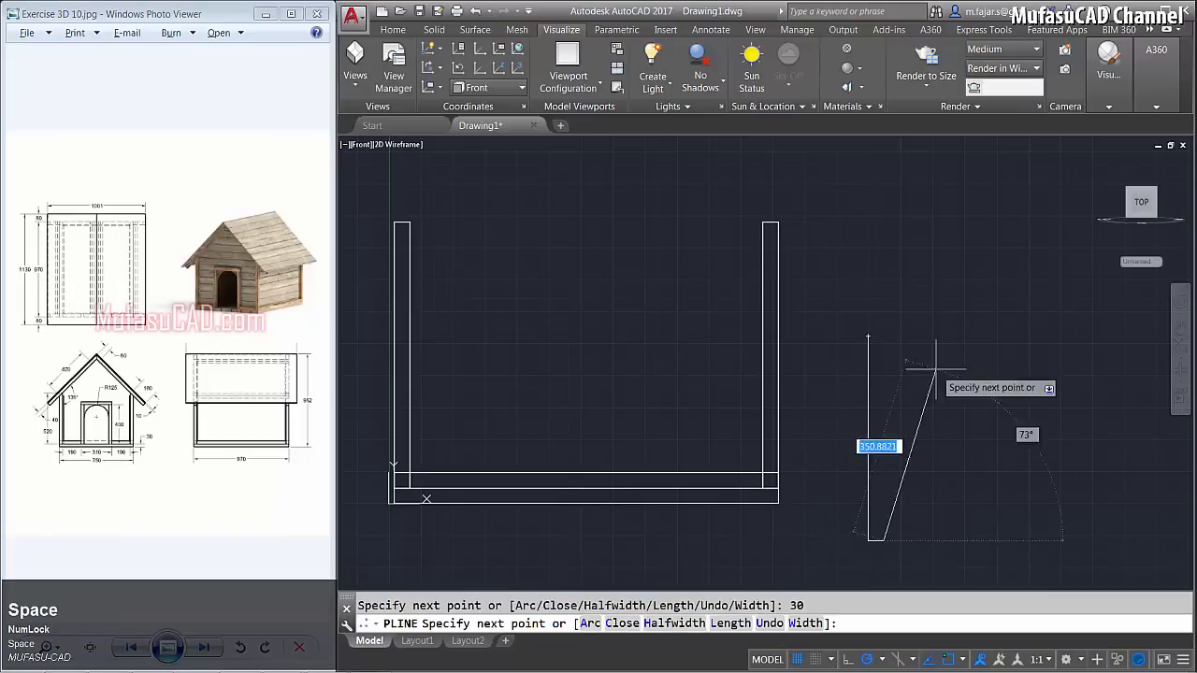
type("400")
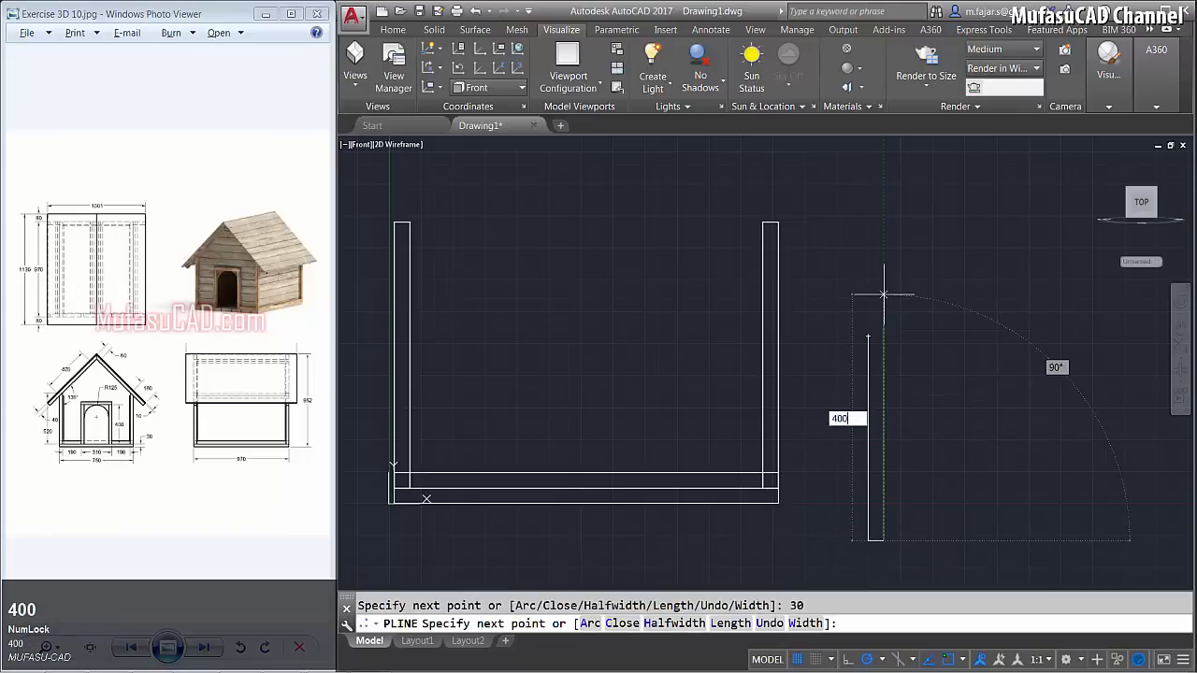
key("space")
type("c")
key("space")
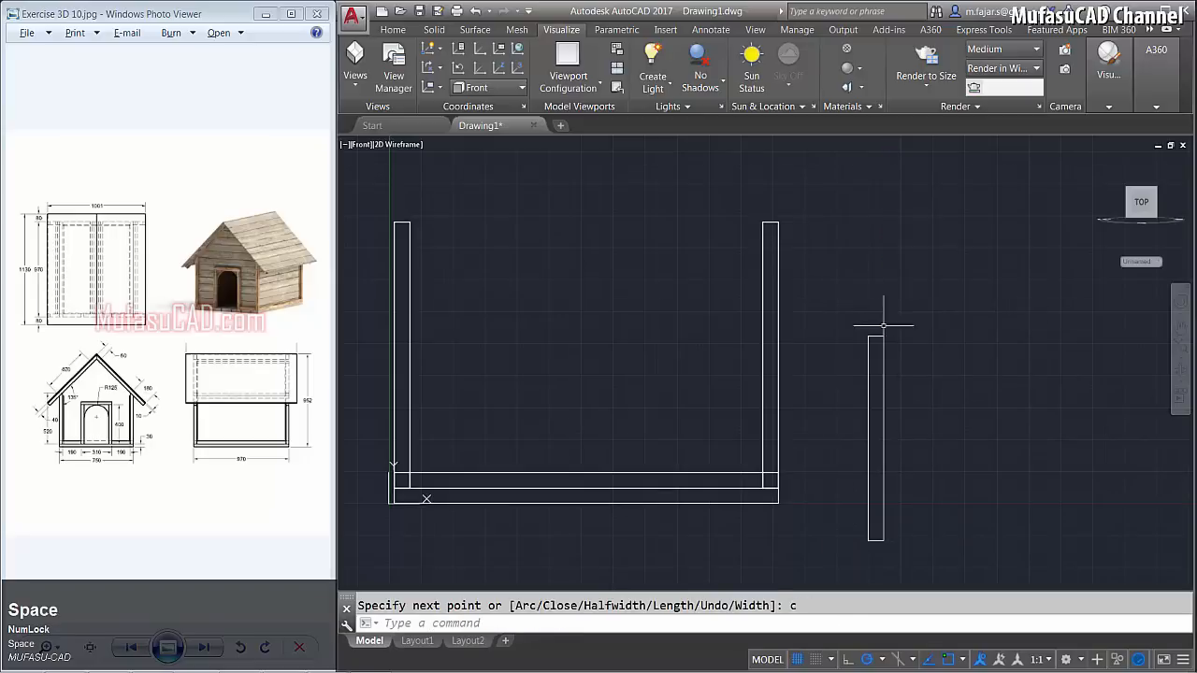
Draw a closed polyline rectangle, 190 wide and 30 high, starting from the lower right corner of the upright profile.
middle_click_drag(927, 417, 832, 389)
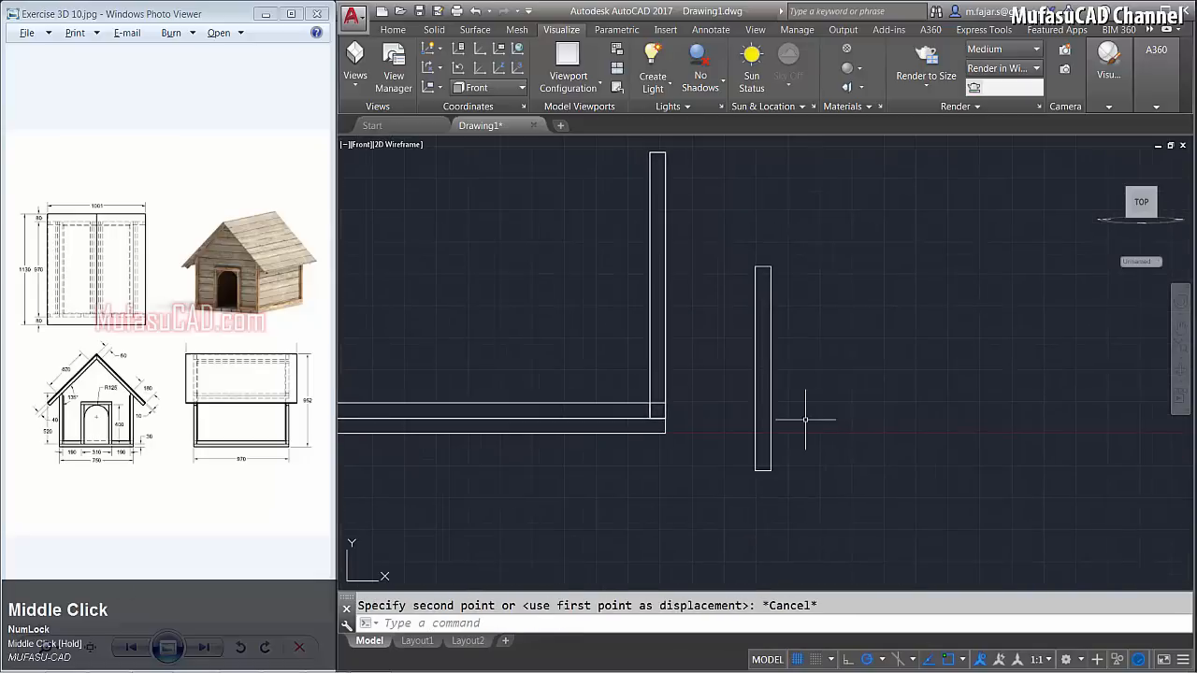
type("pli")
key("Return")
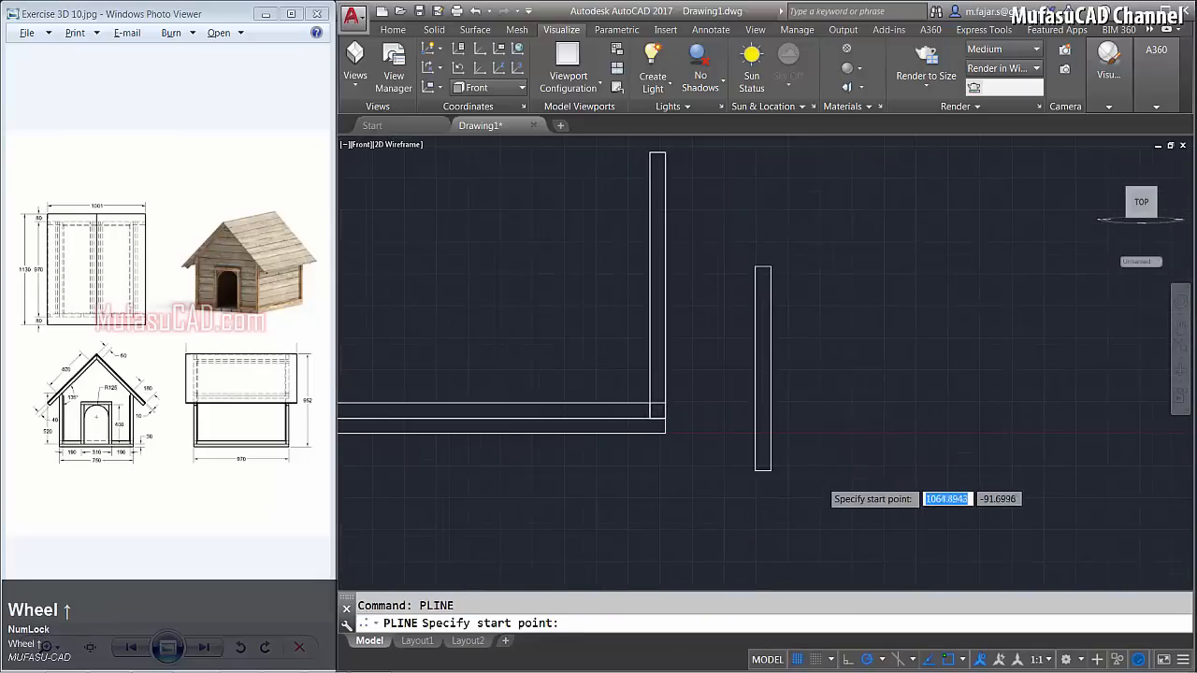
scroll(773, 481, "up", 2)
left_click(770, 471)
scroll(812, 462, "down", 2)
middle_click_drag(812, 462, 800, 522)
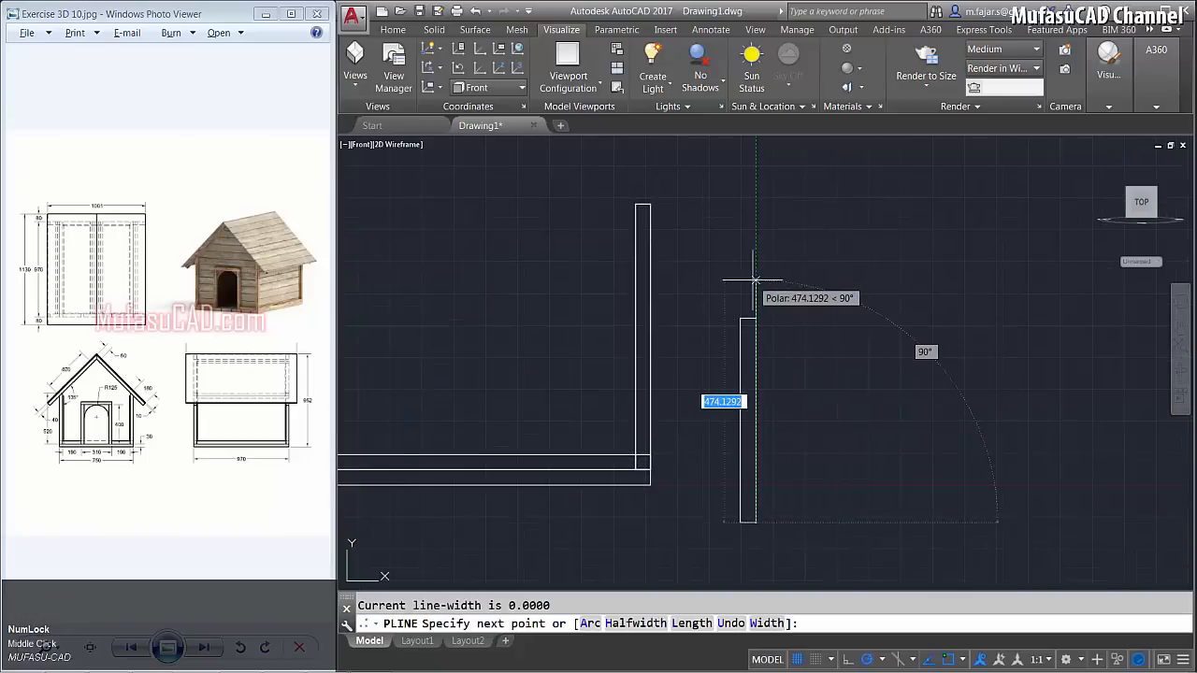
type("30")
key("space")
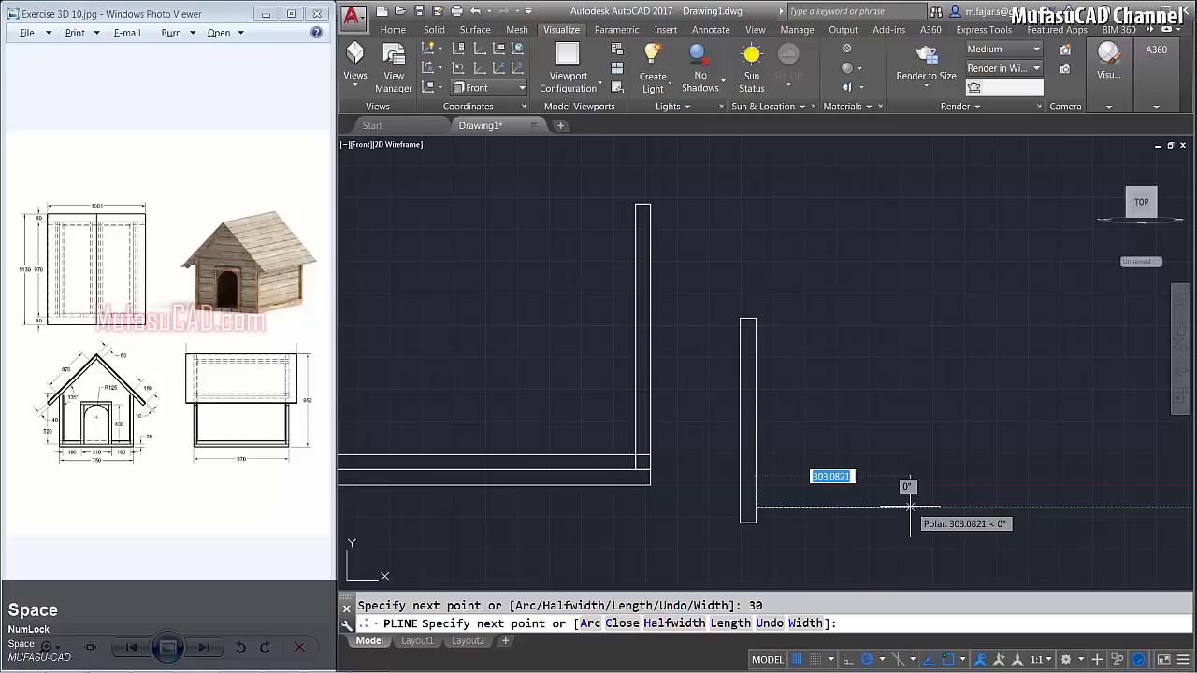
type("190")
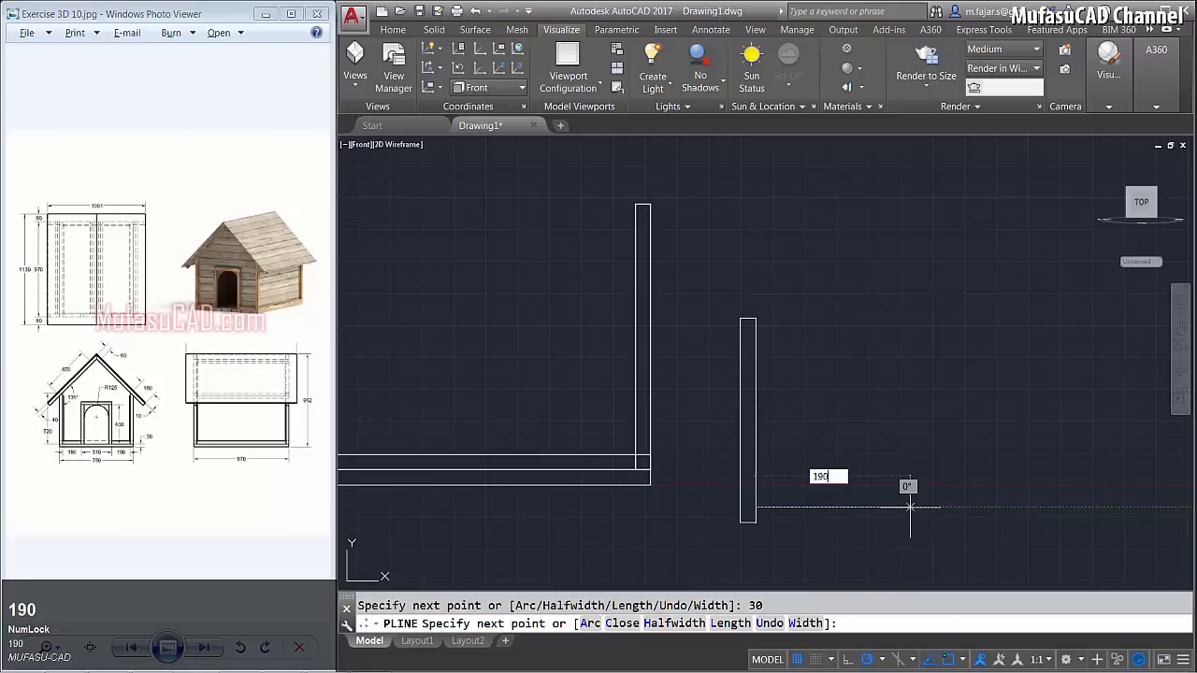
key("space")
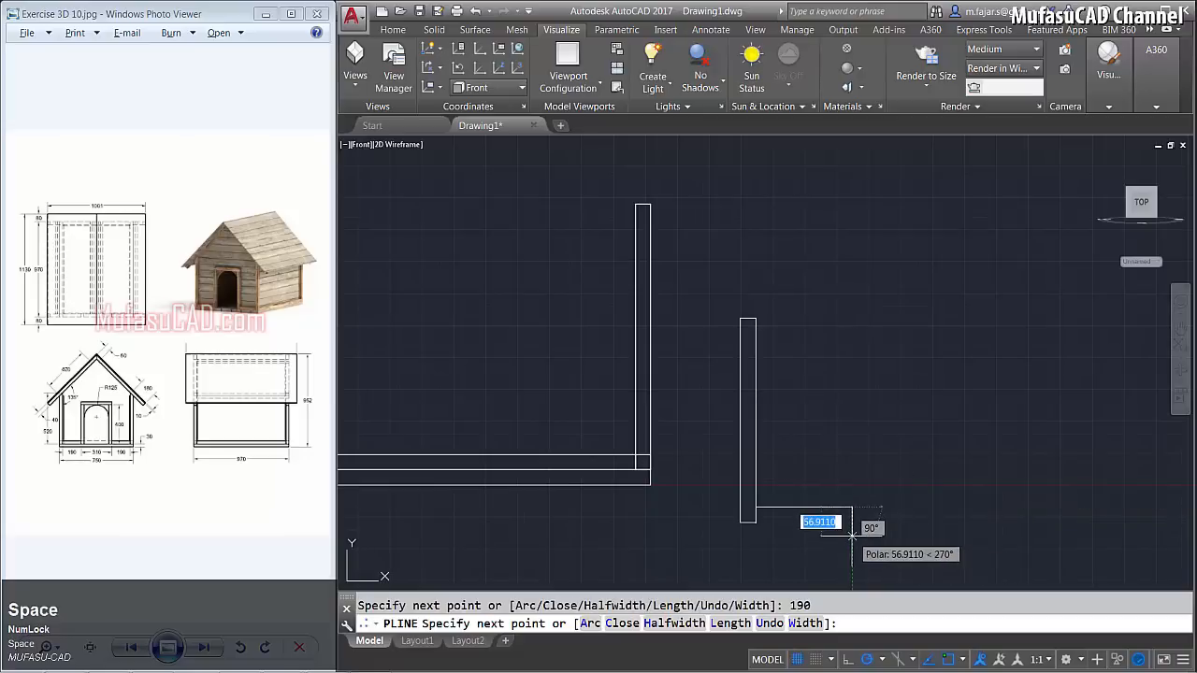
type("30")
key("space")
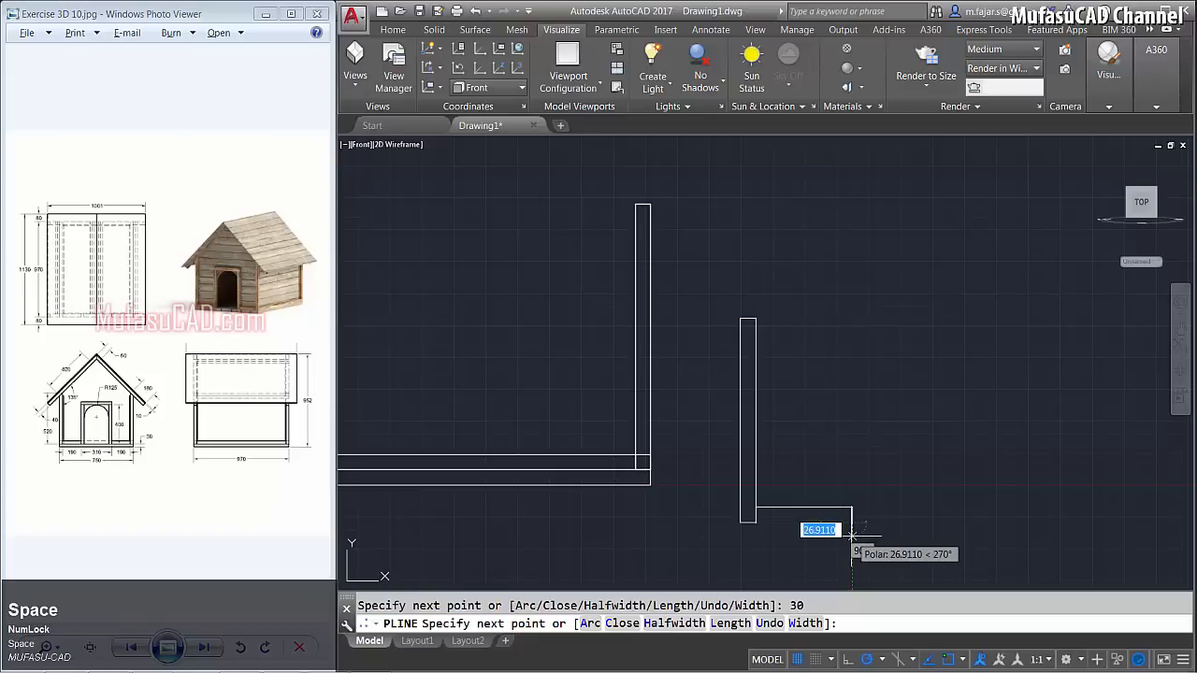
type("c")
key("space")
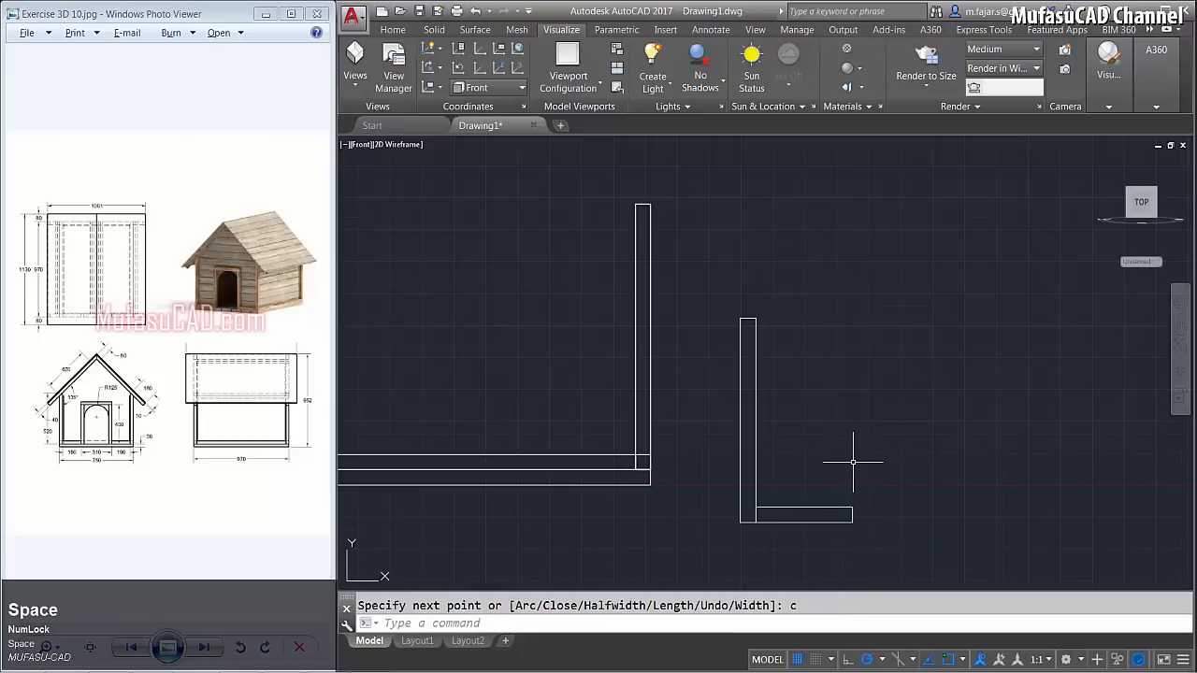
Move both profiles by the short rectangle's lower right corner to the bottom inner corner of the front-right post.
middle_click_drag(848, 382, 710, 505, "shift")
type("m")
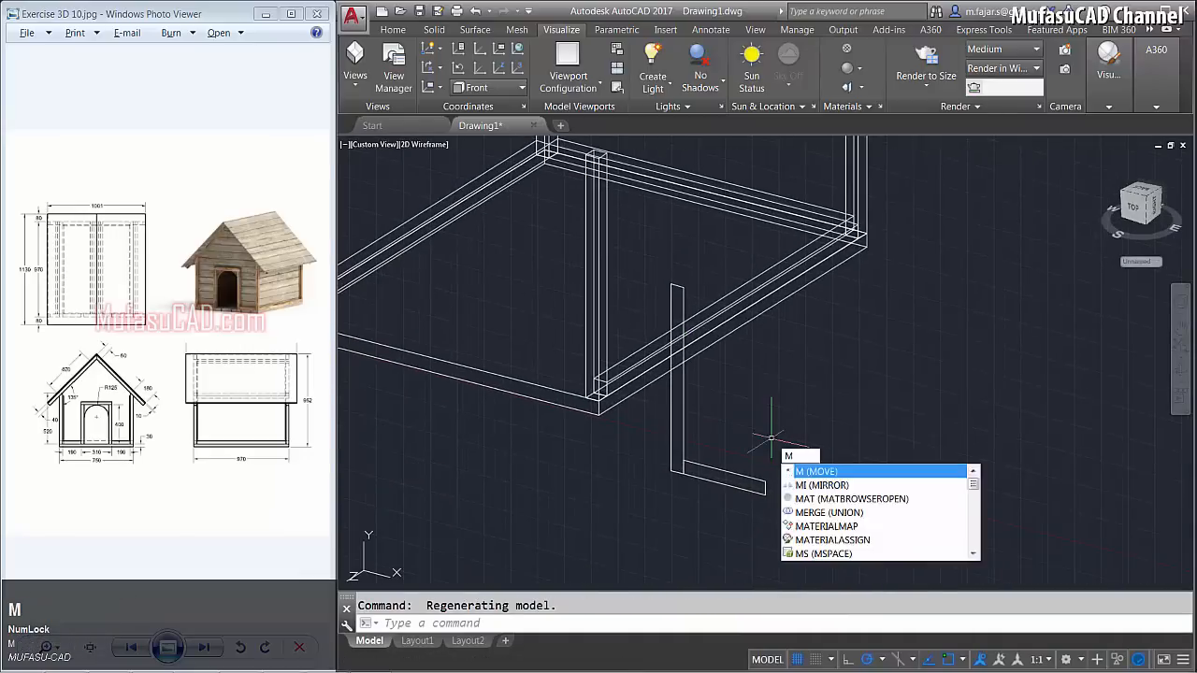
key("space")
left_click(775, 428)
left_click(731, 471)
key("space")
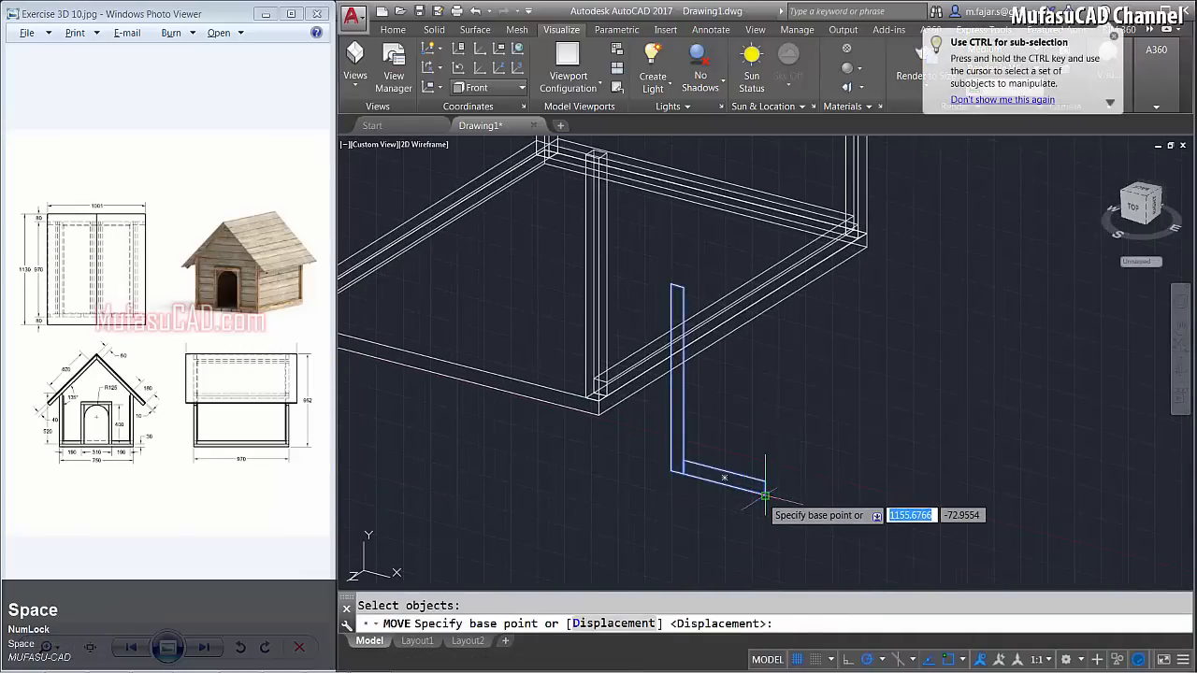
left_click(764, 493)
middle_click_drag(606, 446, 633, 470)
scroll(619, 464, "up", 4)
left_click(612, 394)
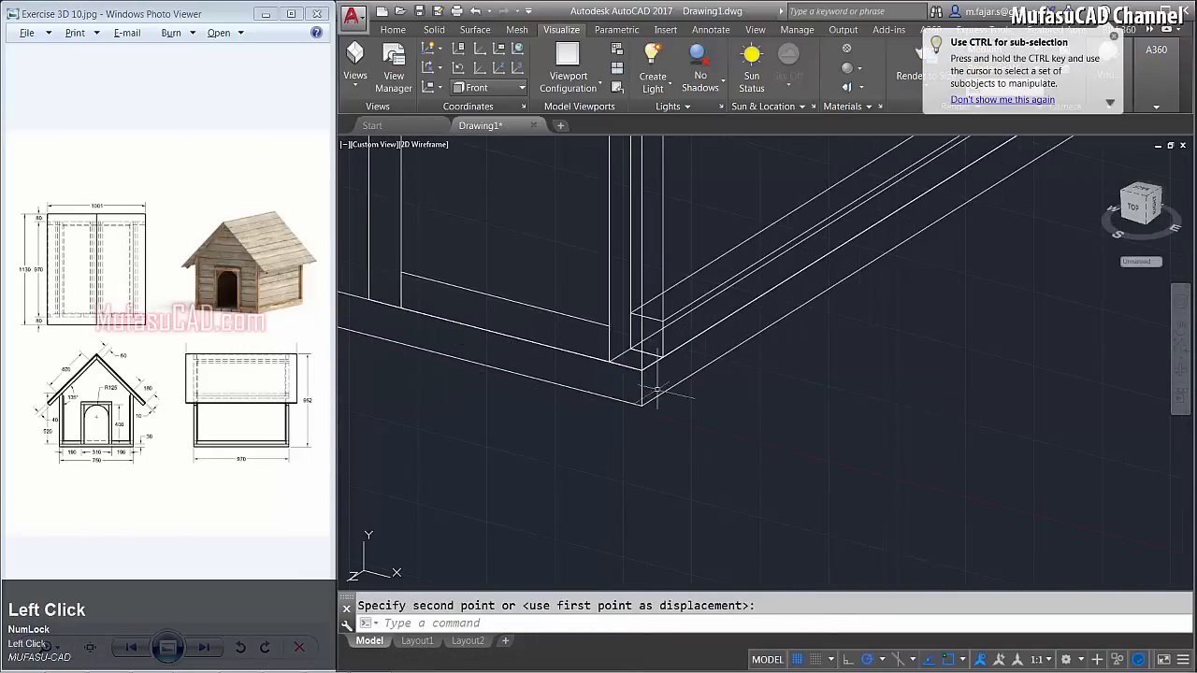
middle_click(617, 412)
middle_click(617, 411)
middle_click_drag(617, 411, 801, 490)
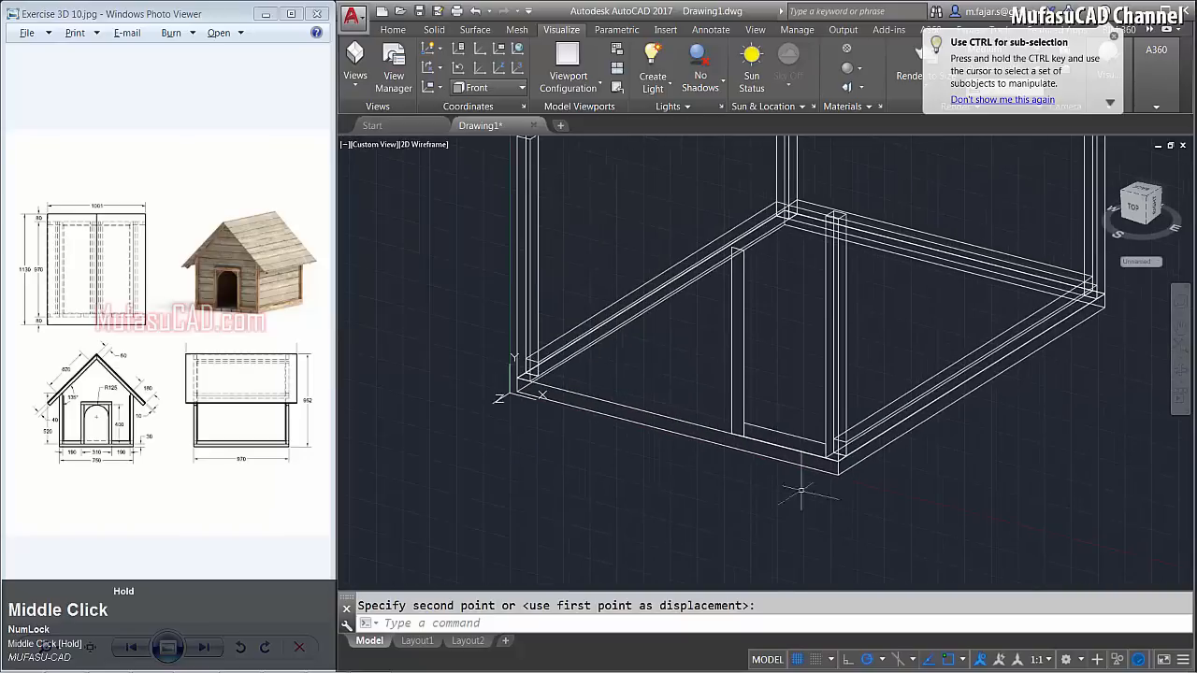
In the Front view, mirror the upright and bottom rail profiles about the frame's vertical centre line, keeping the originals.
left_click(373, 146)
left_click(395, 237)
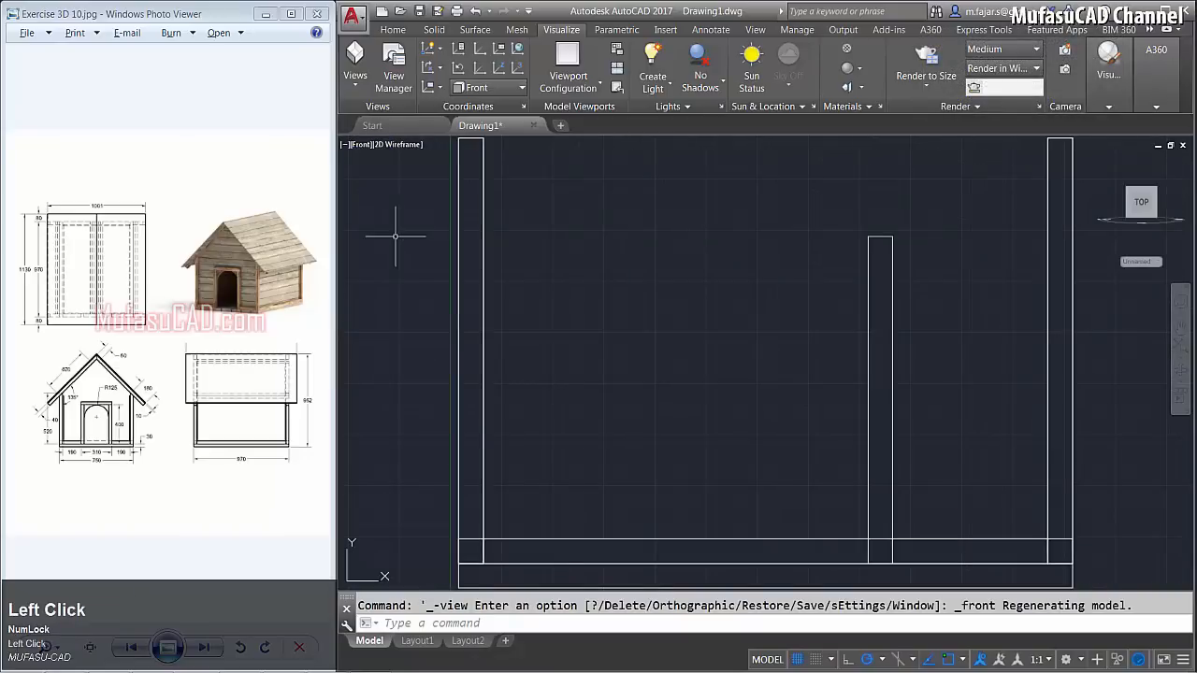
middle_click_drag(777, 393, 746, 334)
type("mi")
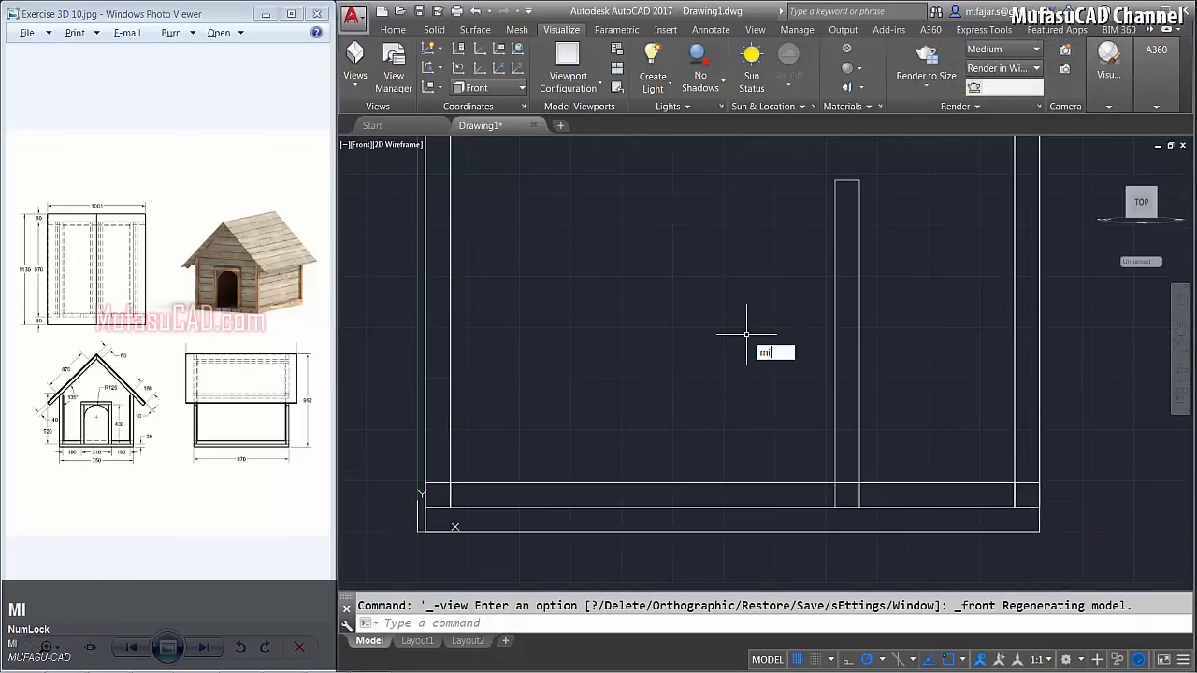
key("space")
left_click(935, 295)
left_click(790, 365)
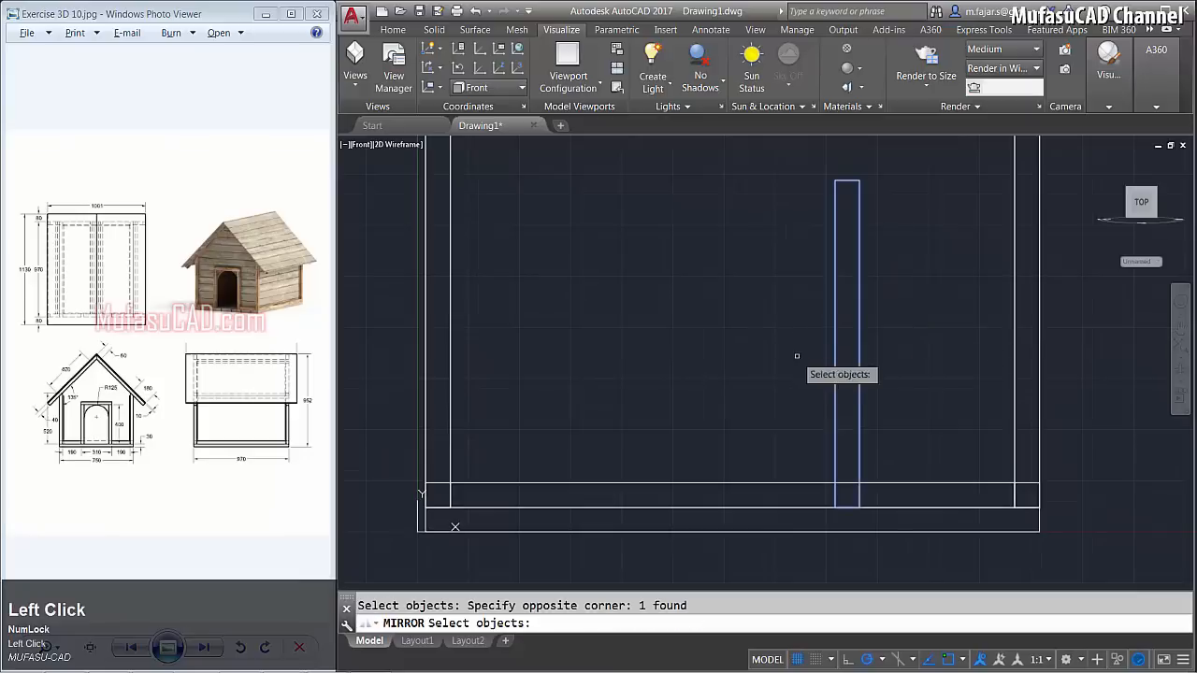
left_click(871, 494)
left_click(833, 499)
middle_click_drag(894, 421, 897, 368)
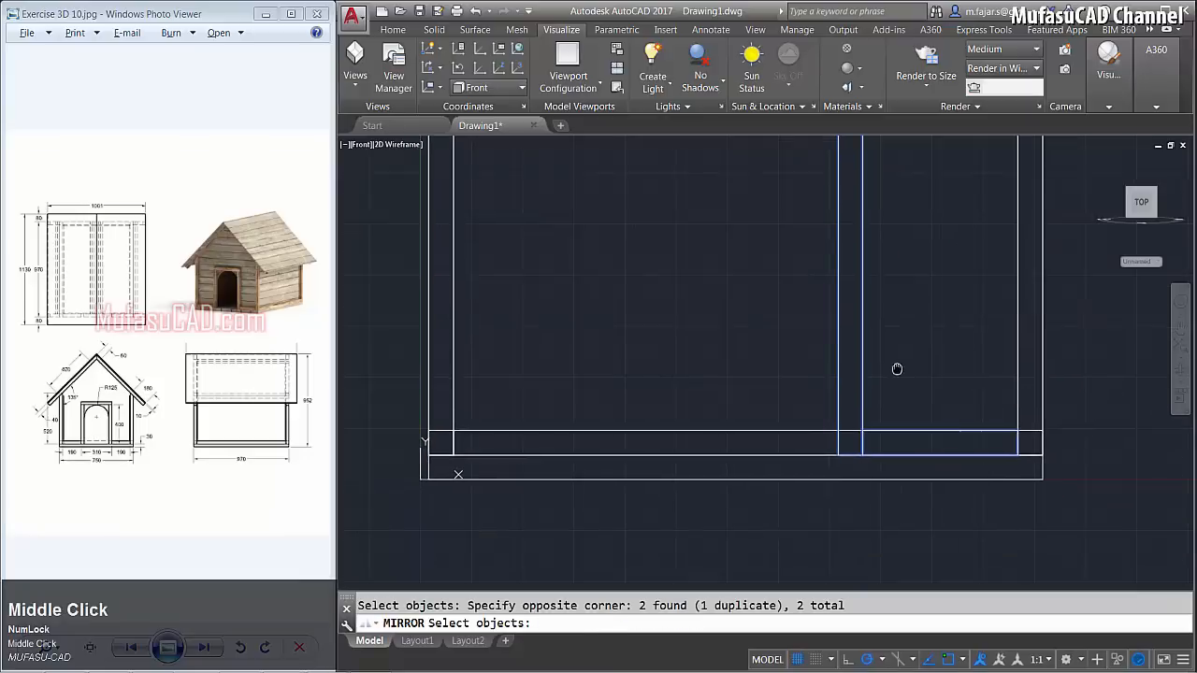
left_click(735, 455)
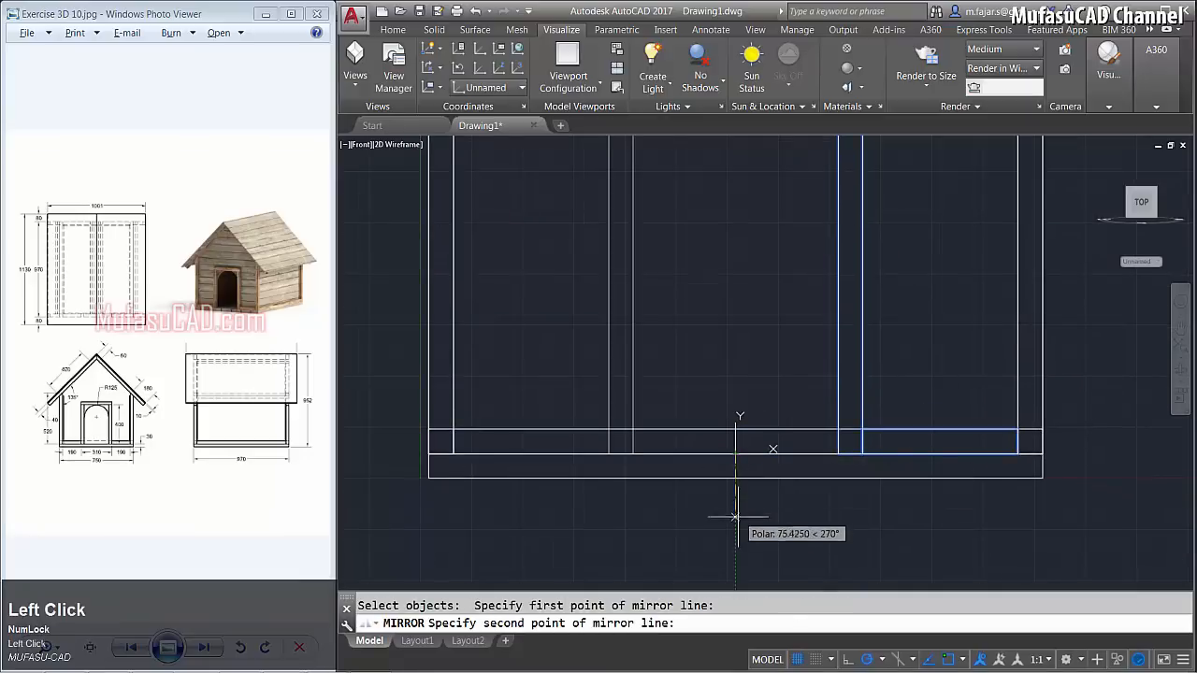
left_click(736, 526)
key("space")
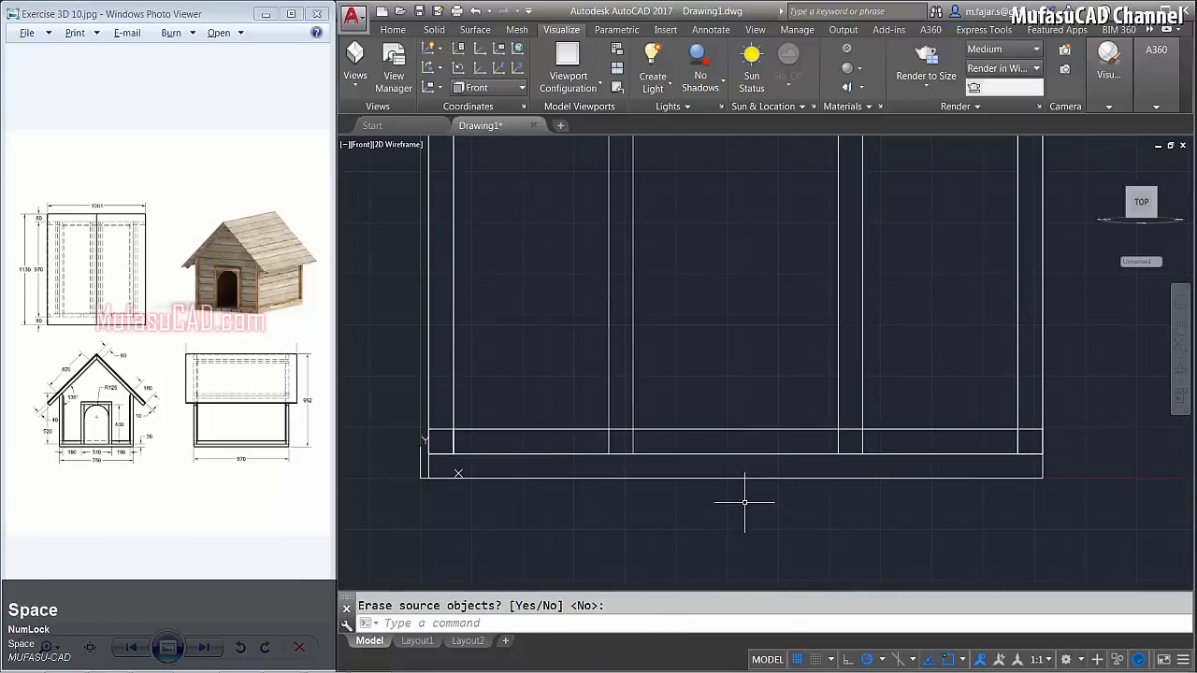
Draw a closed polyline rectangle 30 high across the tops of both door uprights, from outer edge to outer edge.
mouse_move(742, 486)
middle_mouse_down()
mouse_move(705, 347)
mouse_move(701, 358)
middle_mouse_up()
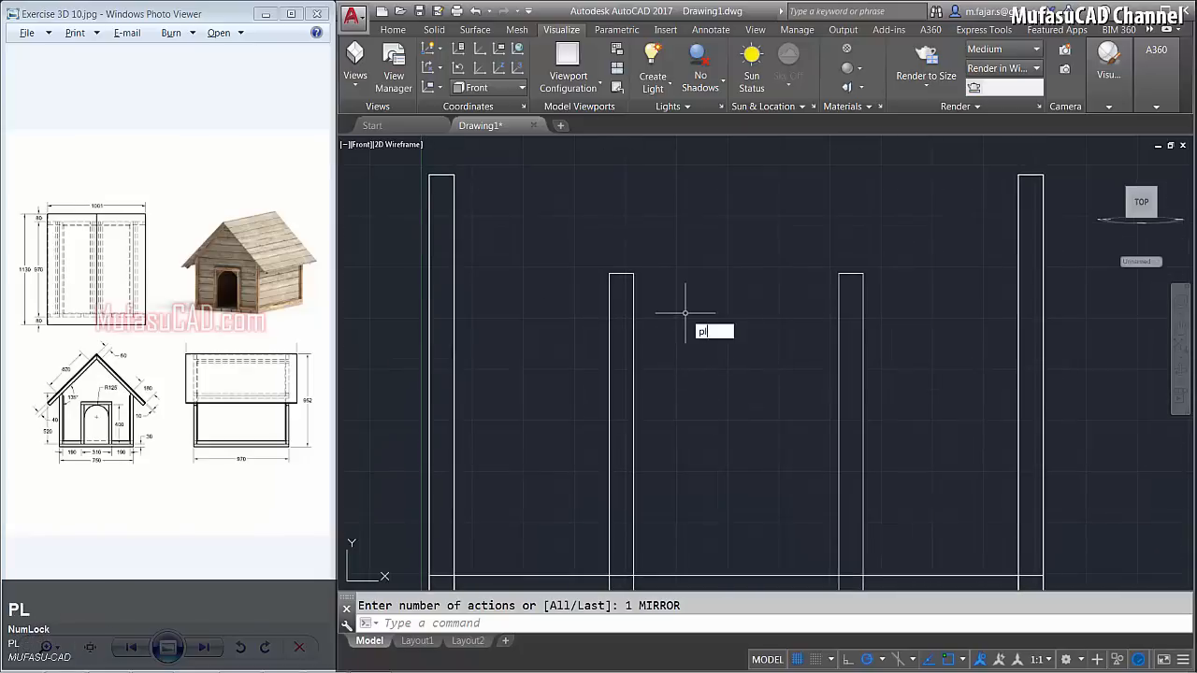
type("pli")
key("space")
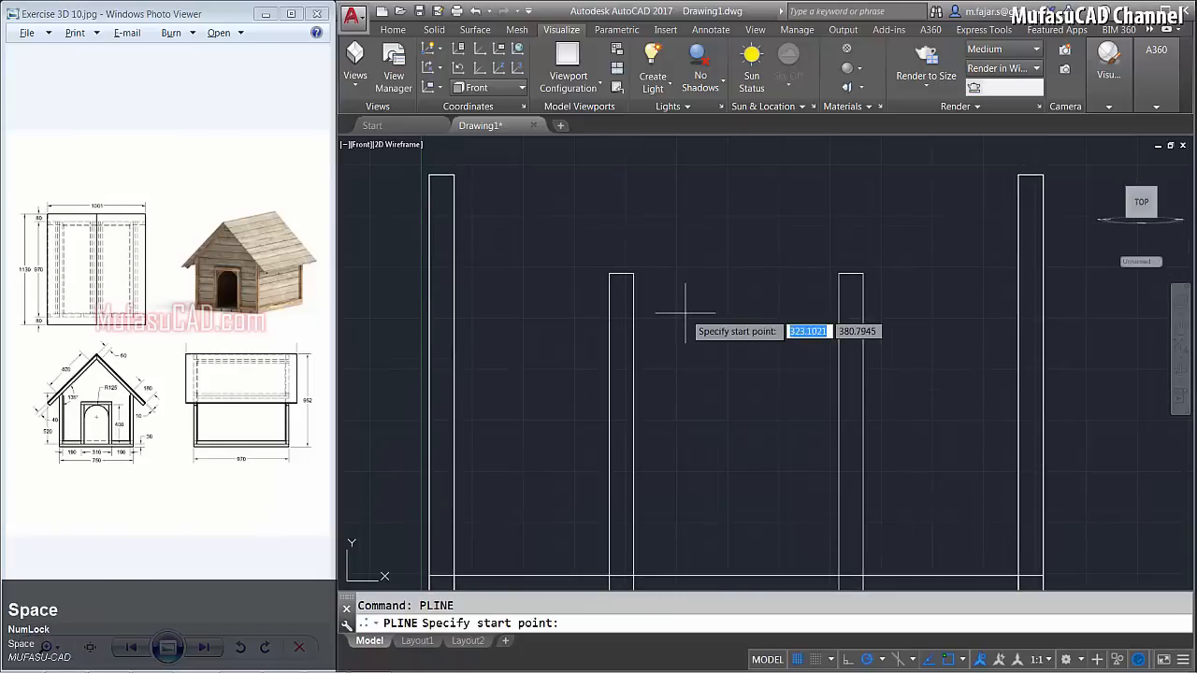
left_click(609, 274)
type("3")
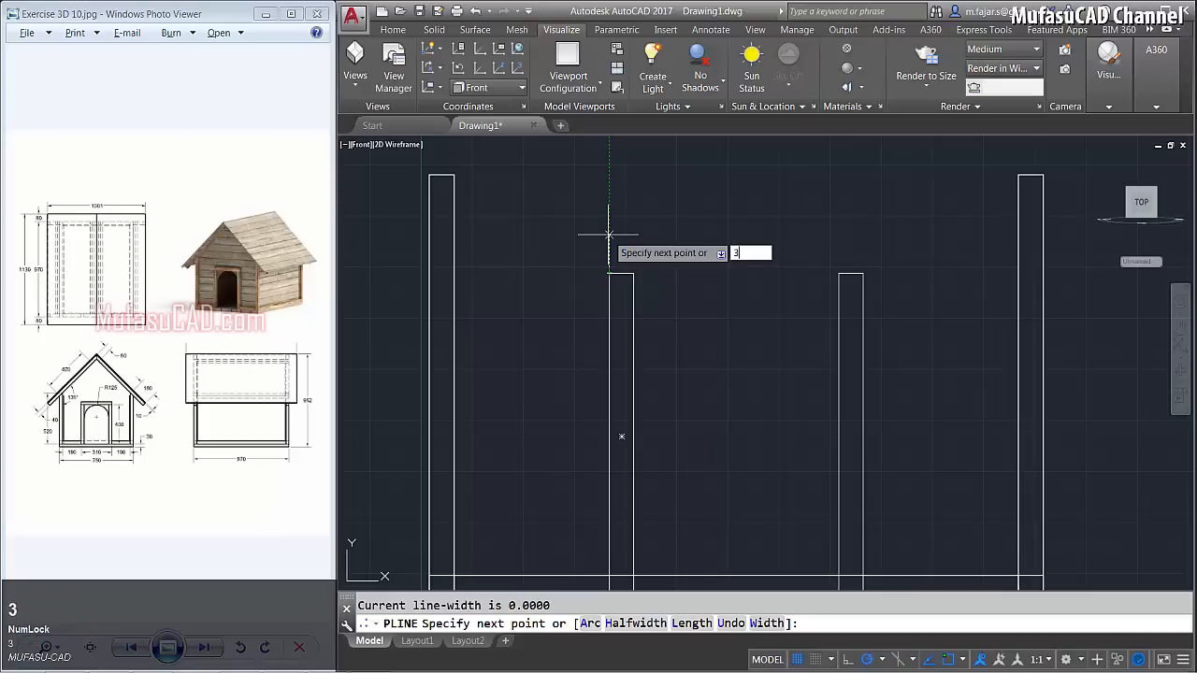
type("0")
key("space")
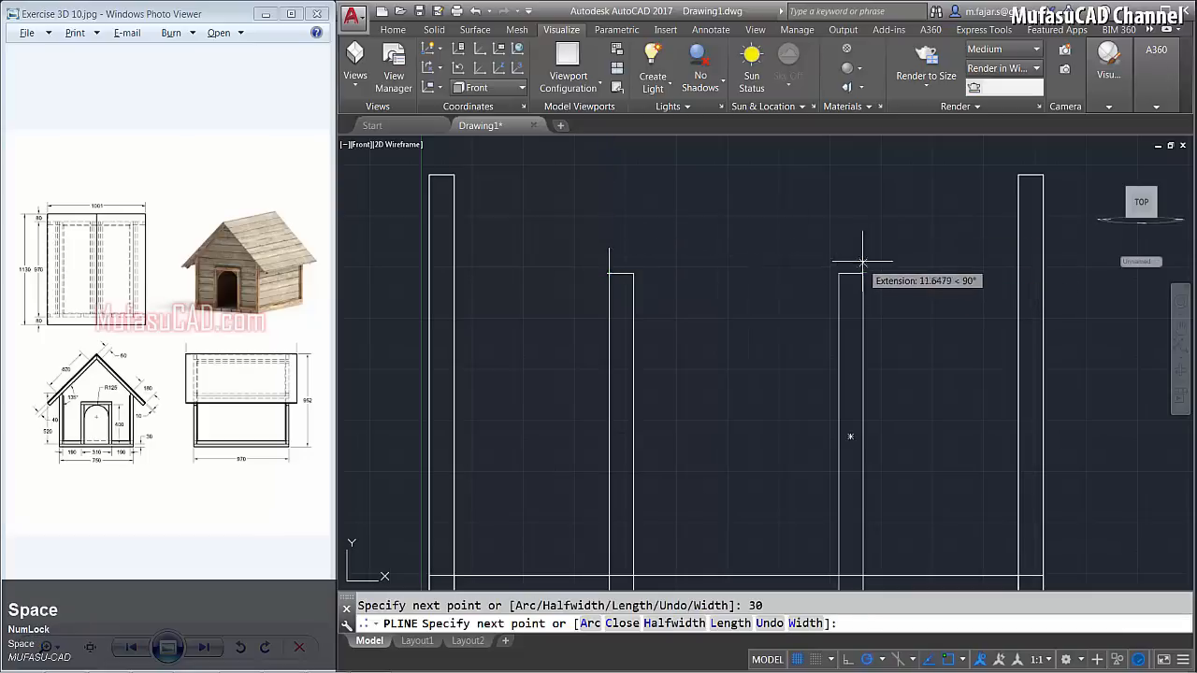
left_click(862, 249)
middle_click_drag(874, 358, 858, 266)
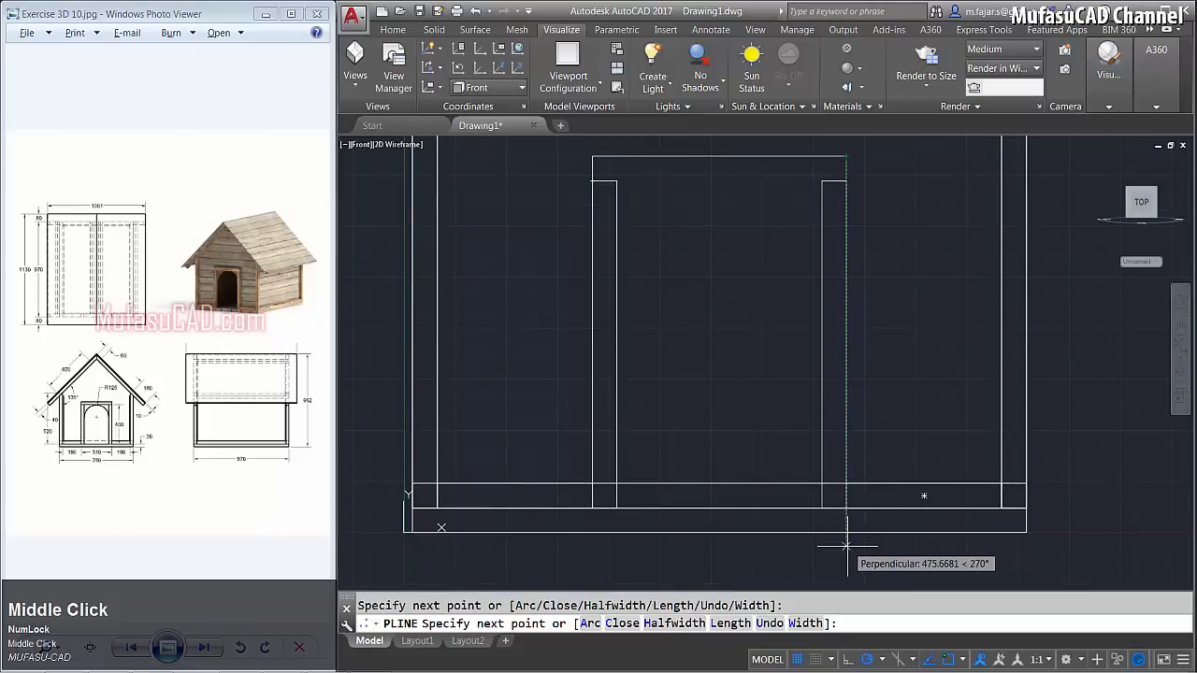
type("30")
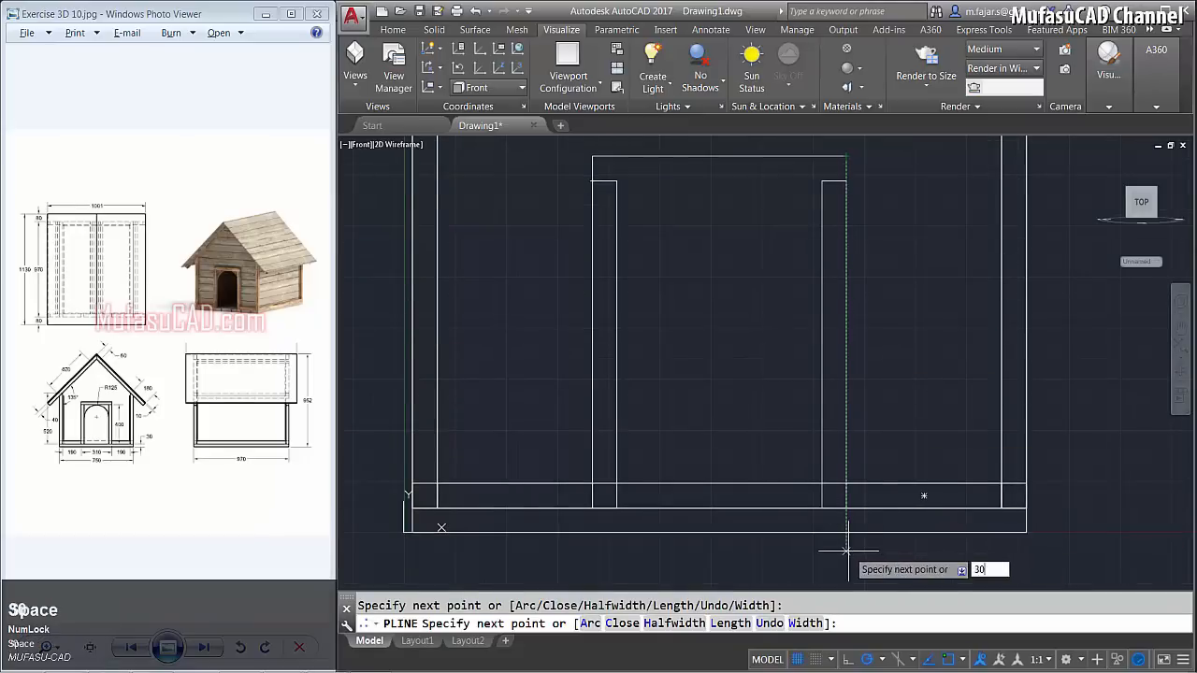
key("space")
key("space")
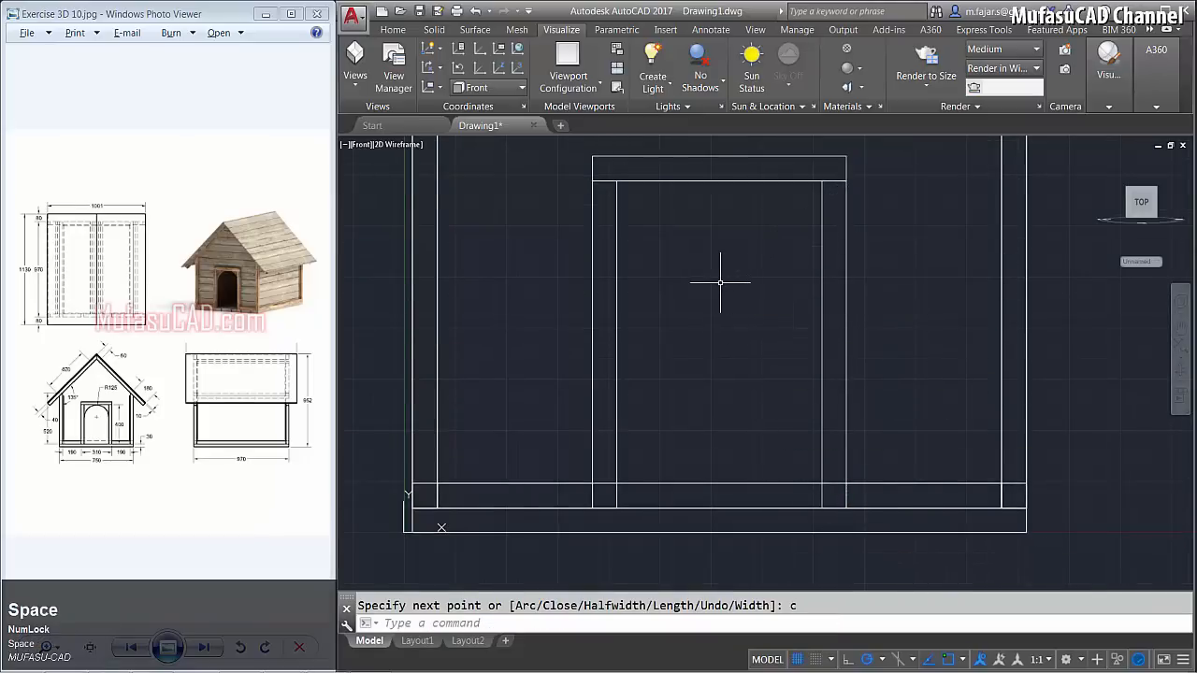
Extrude the two door uprights, the lintel and the two front bottom rail profiles by 30 into the frame.
middle_click_drag(442, 528, 869, 261, "shift")
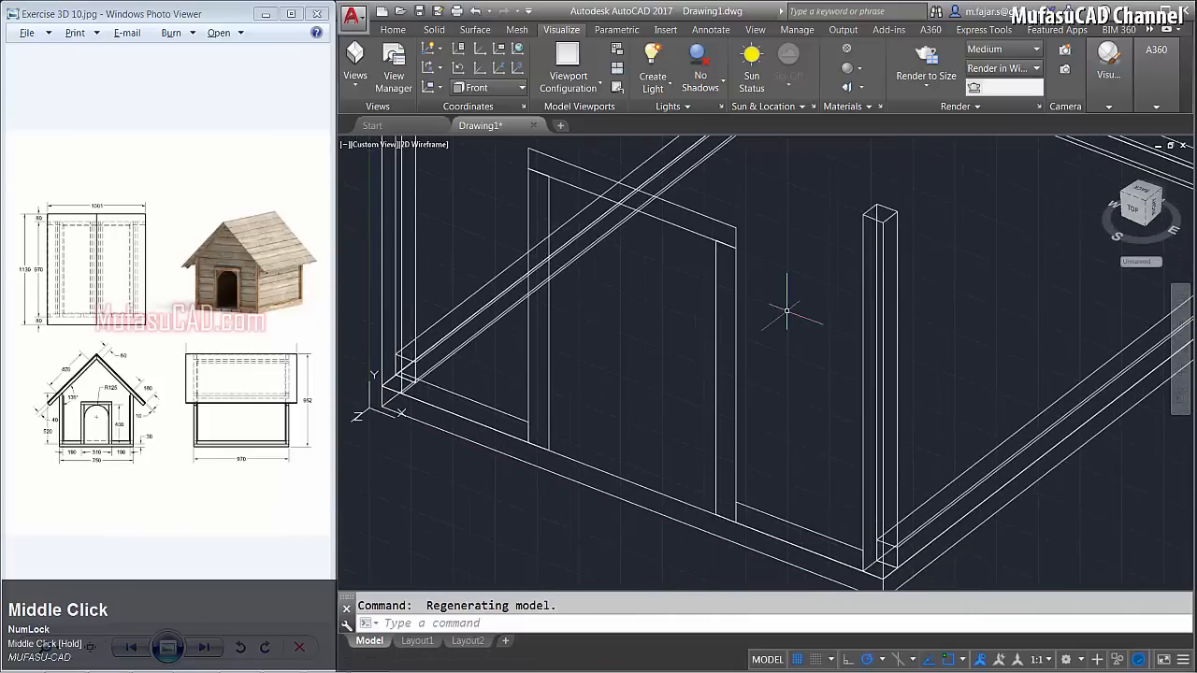
left_click(784, 457)
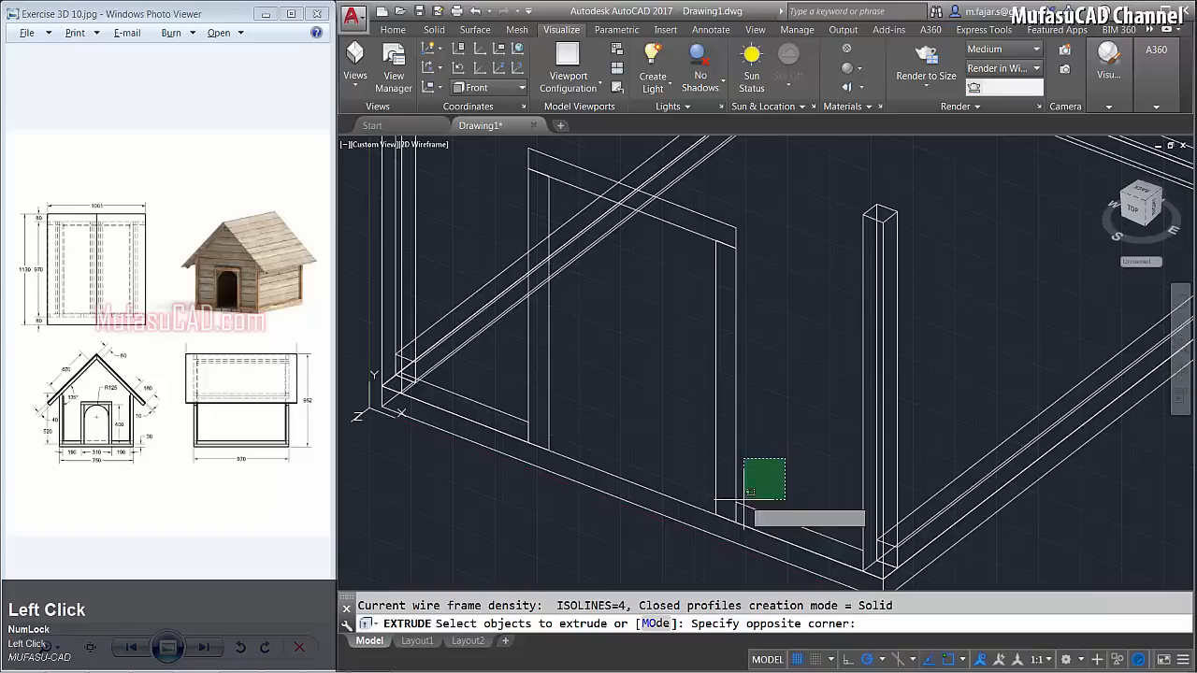
left_click(725, 507)
left_click(765, 221)
left_click(615, 387)
left_click(570, 392)
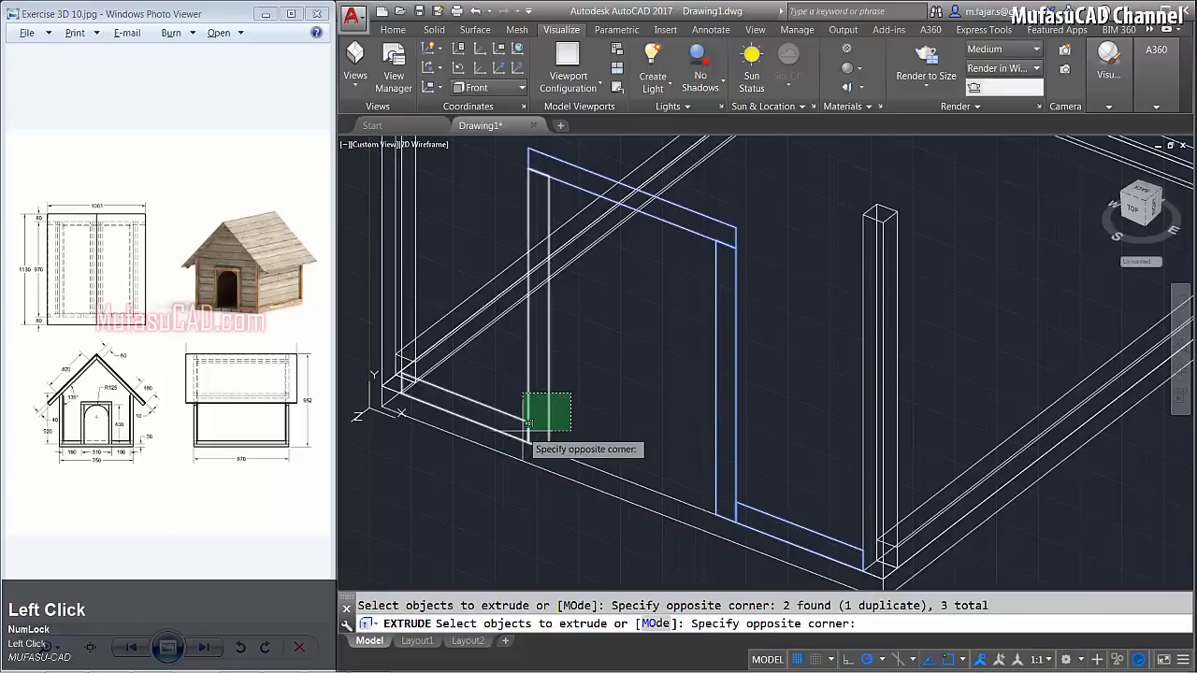
left_click(491, 459)
key("space")
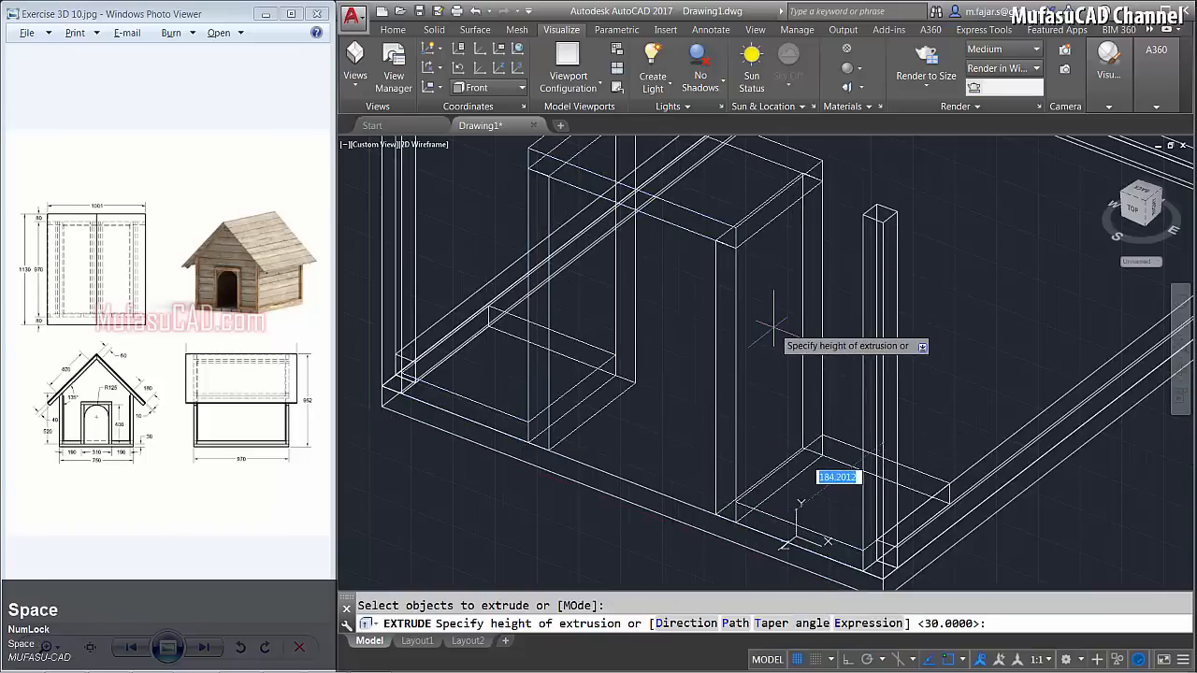
key("space")
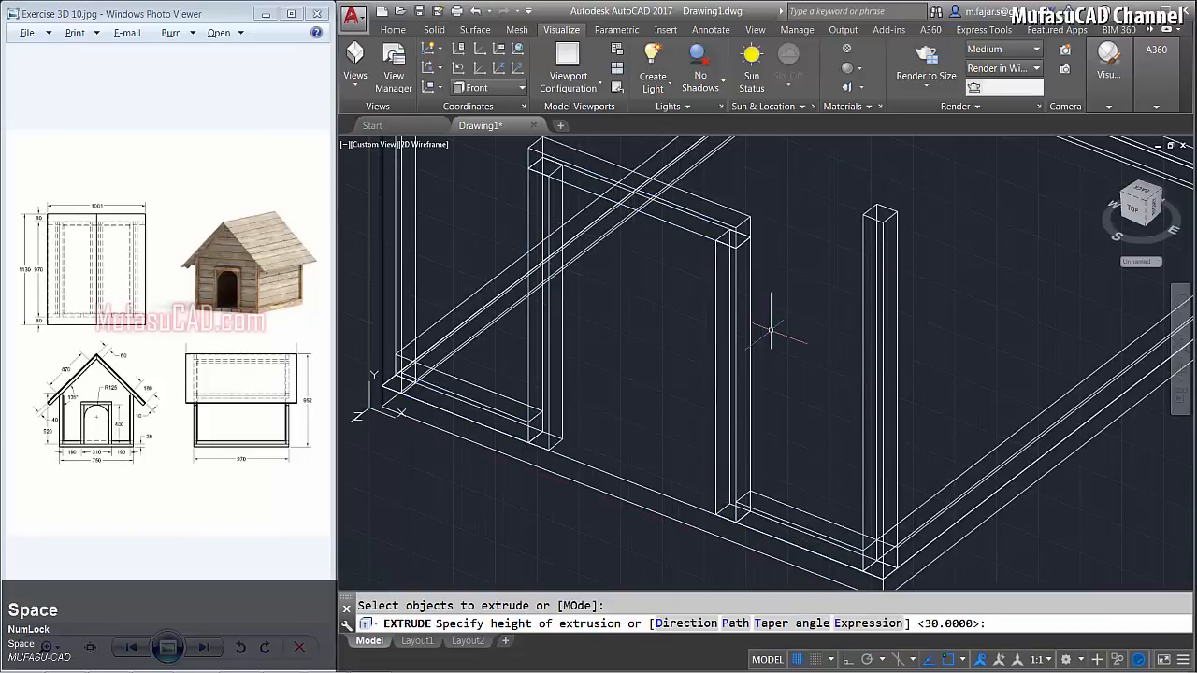
In the Front view, draw a horizontal line from the top of the right post to beyond the left post.
scroll(776, 327, "down", 3)
middle_click_drag(778, 327, 740, 366)
left_click(382, 146)
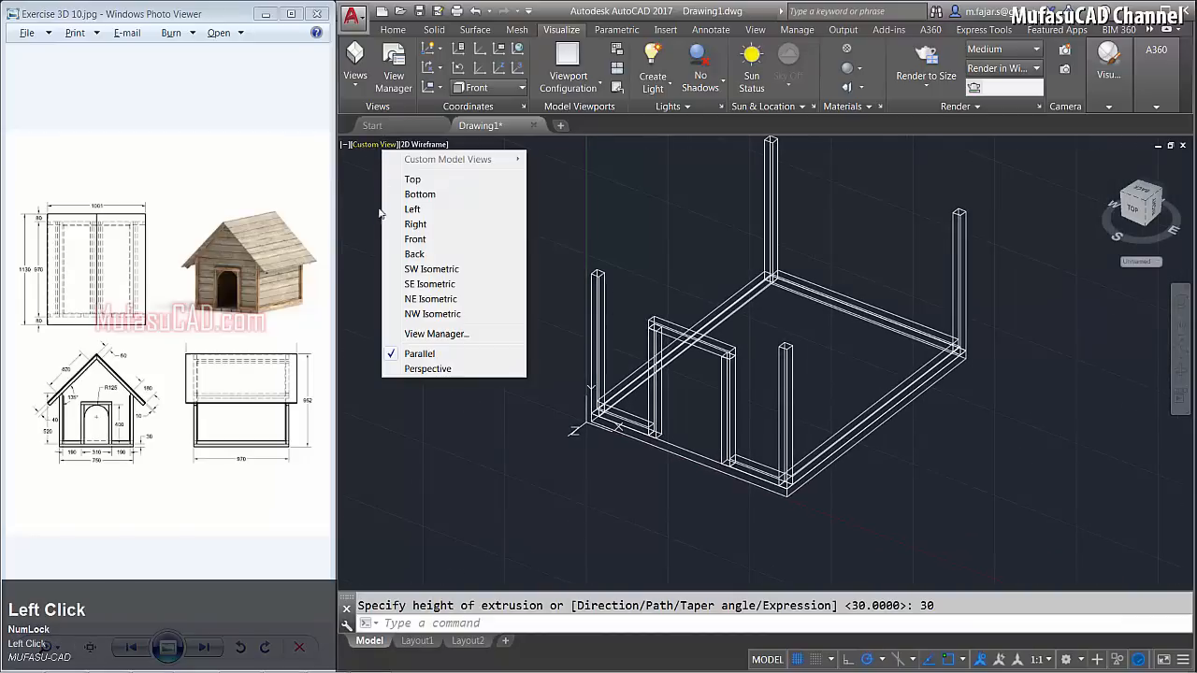
left_click(412, 241)
middle_click_drag(880, 259, 818, 388)
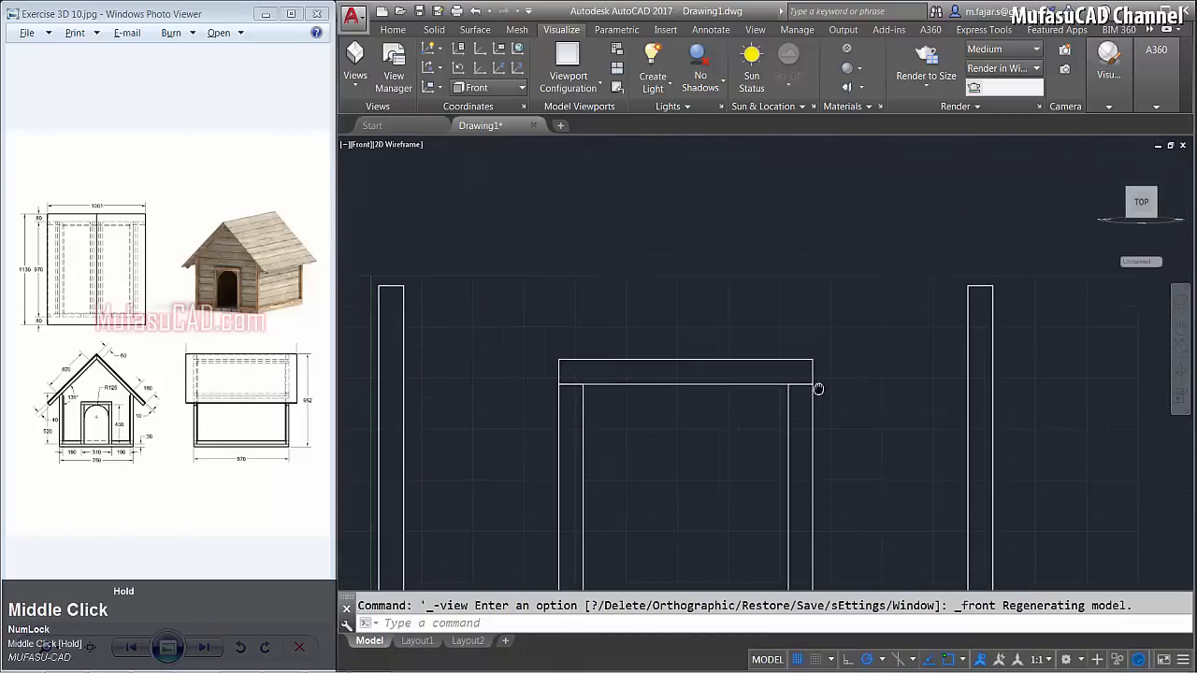
key("space")
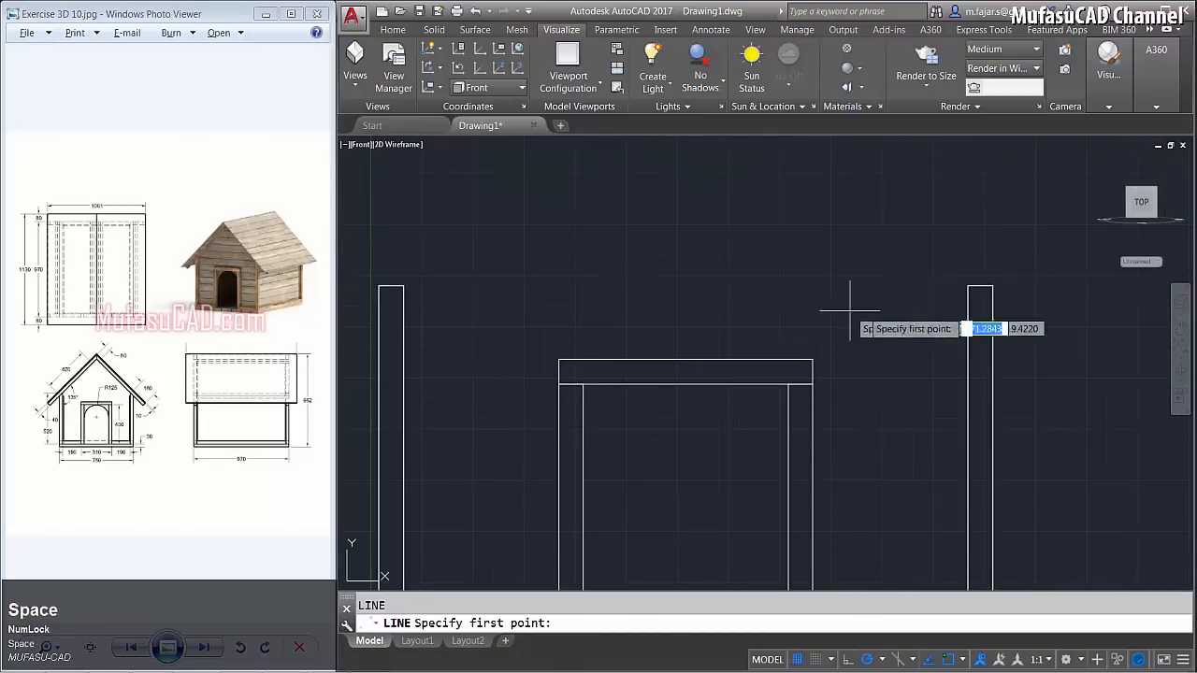
left_click(963, 281)
middle_click_drag(748, 311, 832, 304)
left_click(397, 276)
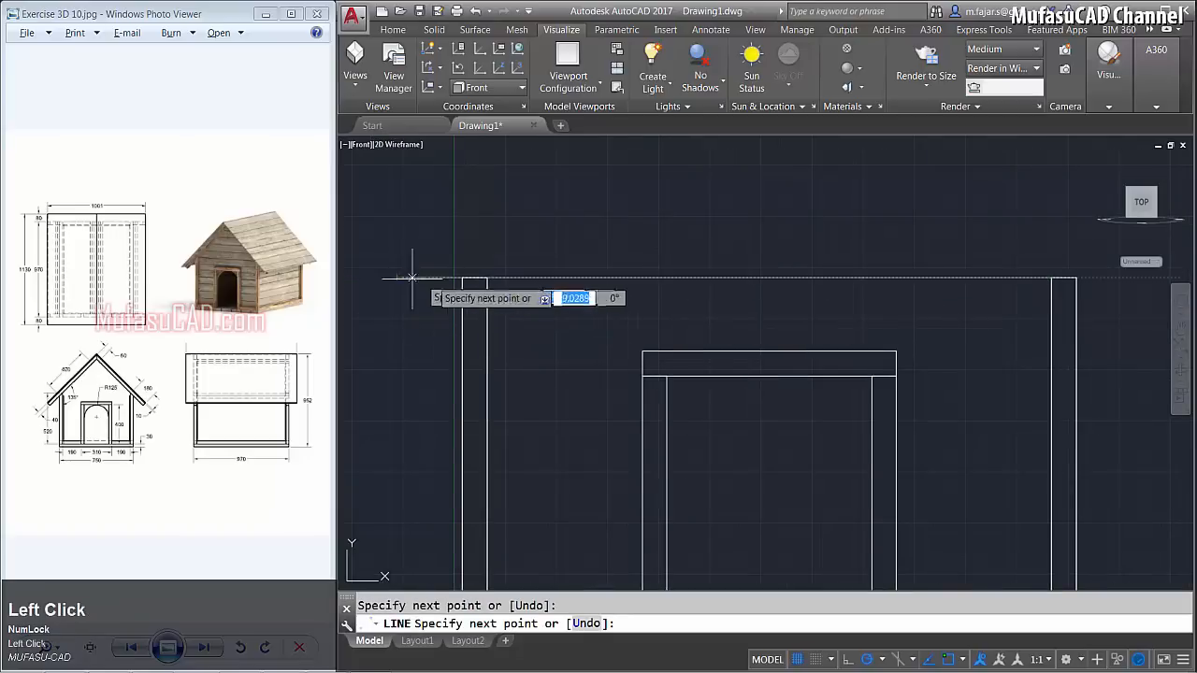
key("space")
key("ctrl+y")
middle_click_drag(865, 243, 813, 275)
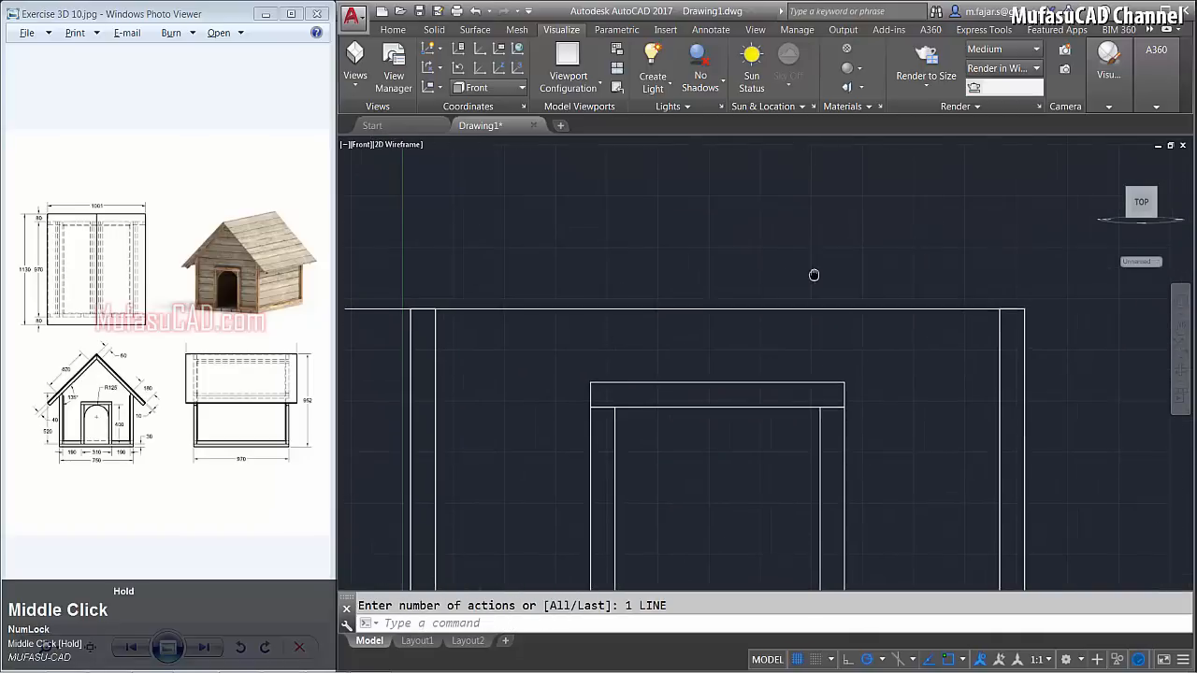
Rotate the horizontal line by -45 degrees about the inner top corner of the right post.
type("ro")
key("space")
left_click(785, 277)
left_click(764, 334)
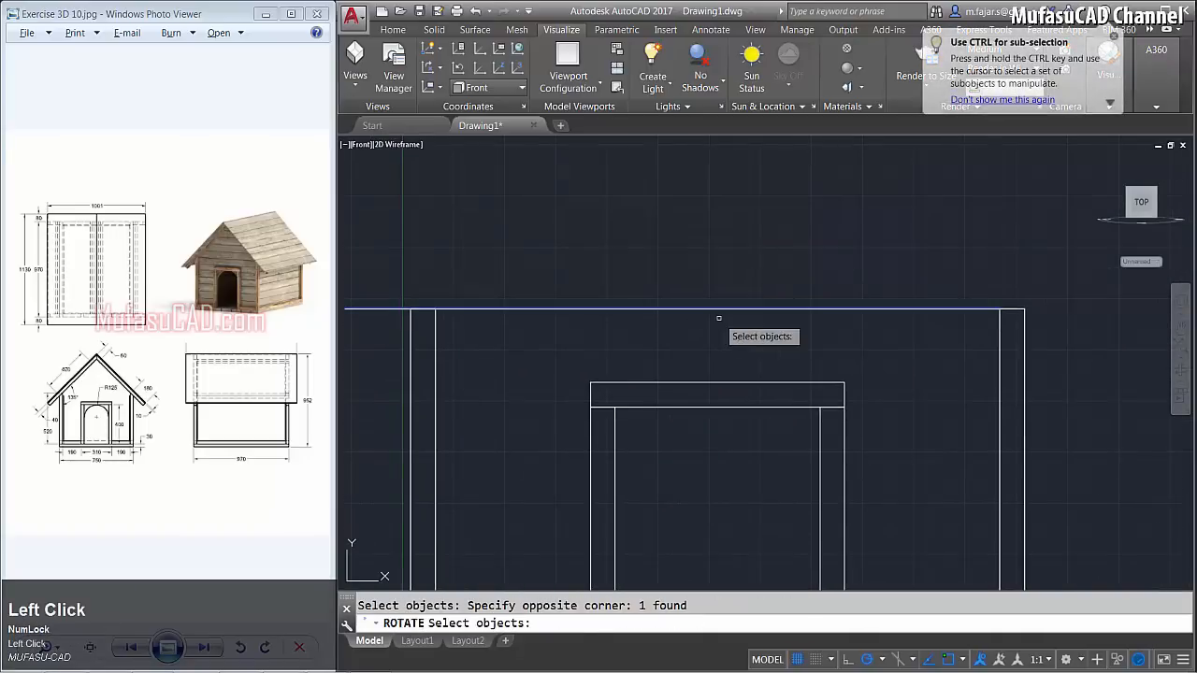
key("space")
left_click(998, 310)
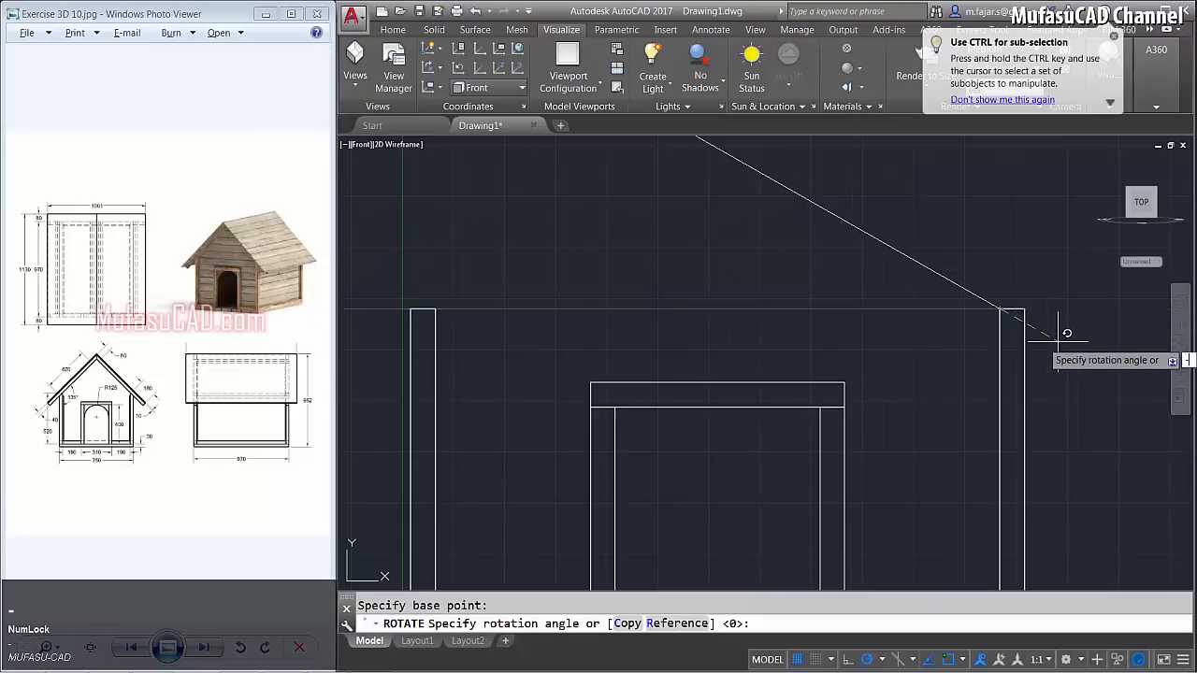
type("-45")
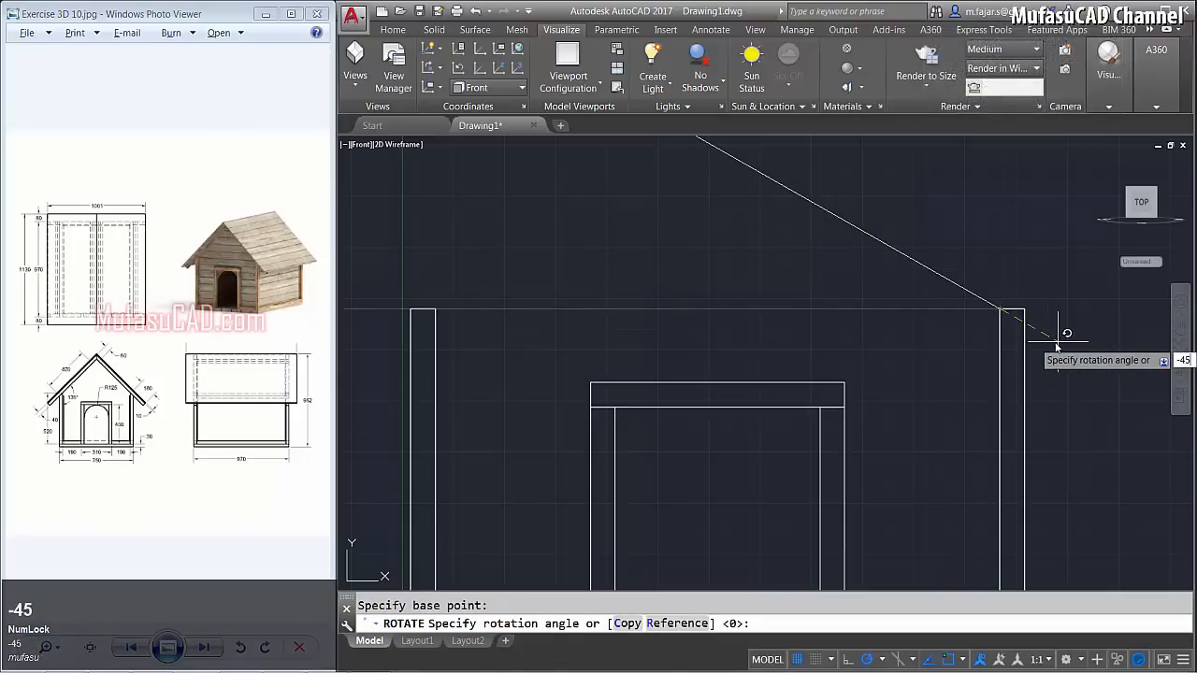
key("Return")
Continue the sloped line 180 down past the right post's inner top corner and join both segments into one line.
scroll(916, 262, "down", 2)
middle_click_drag(916, 262, 826, 359)
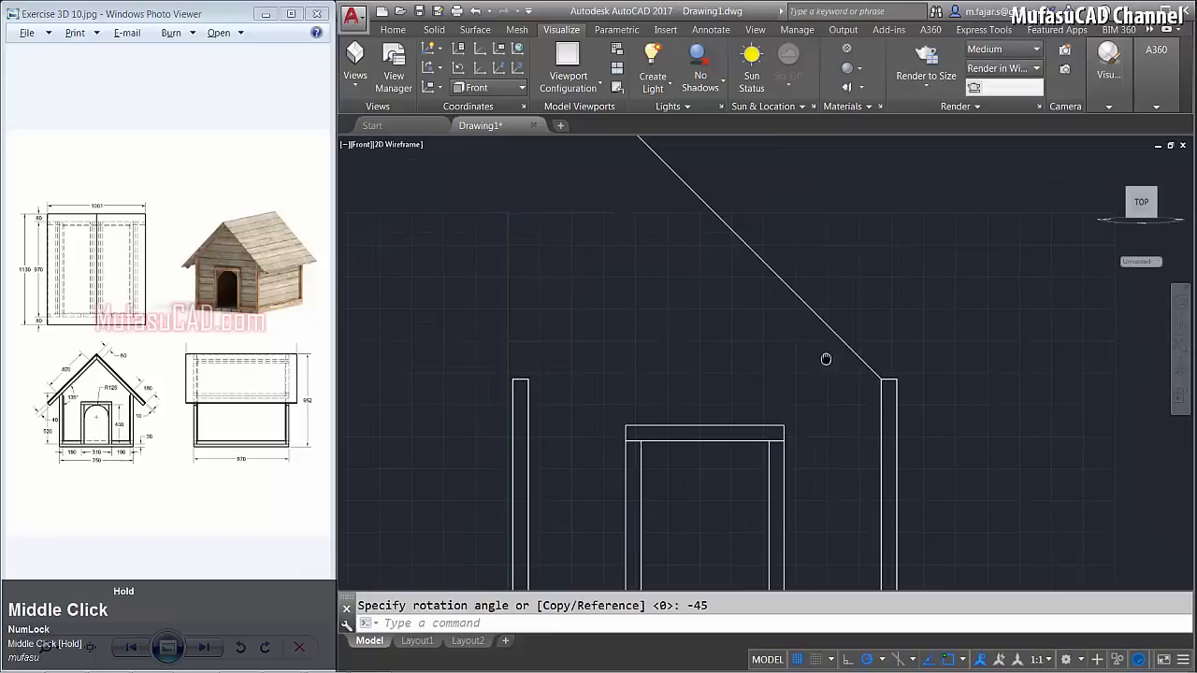
left_click(882, 380)
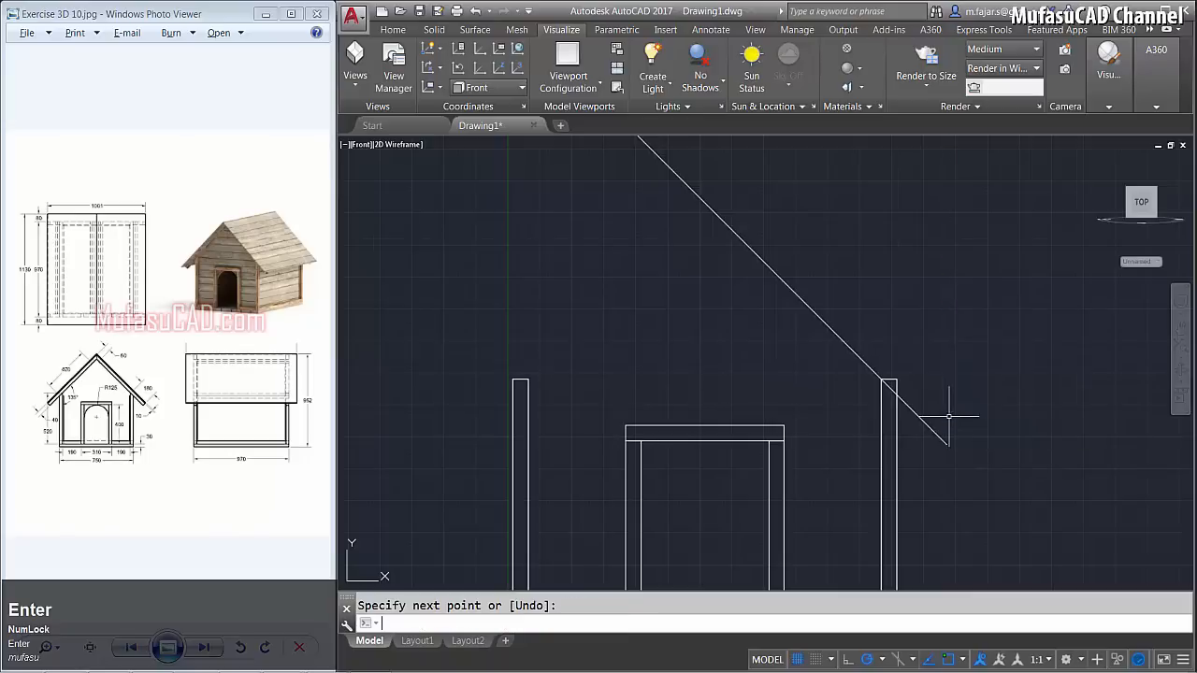
key("space")
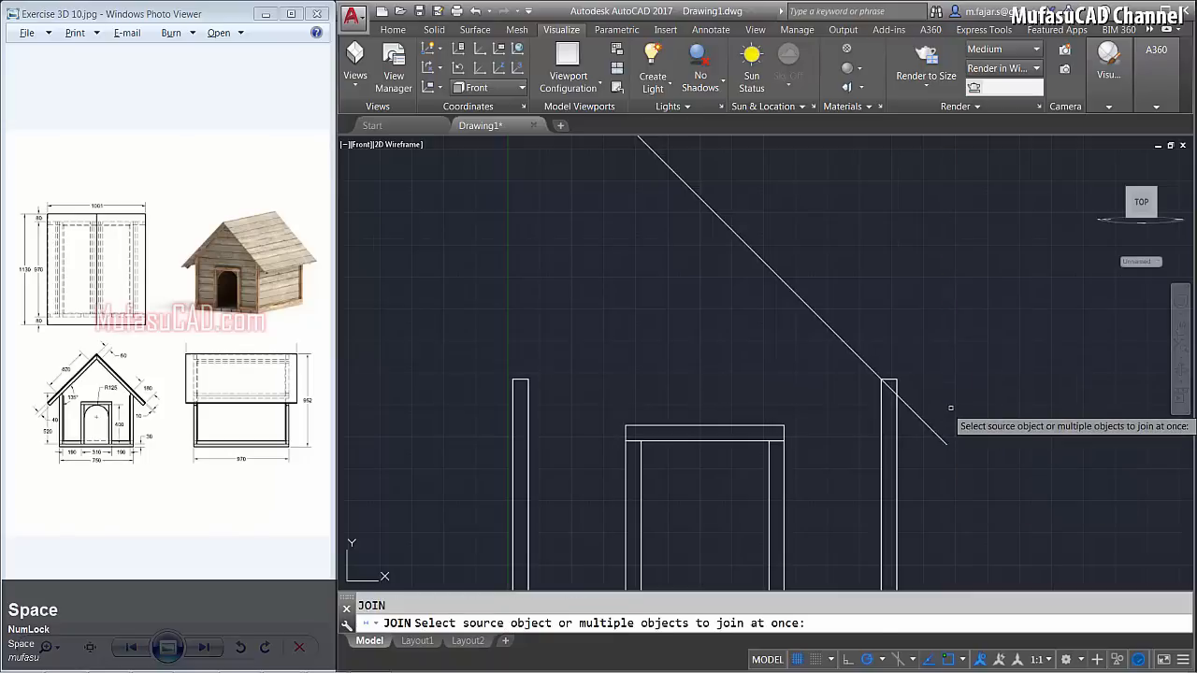
left_click(952, 407)
left_click(927, 446)
left_click(836, 286)
left_click(770, 323)
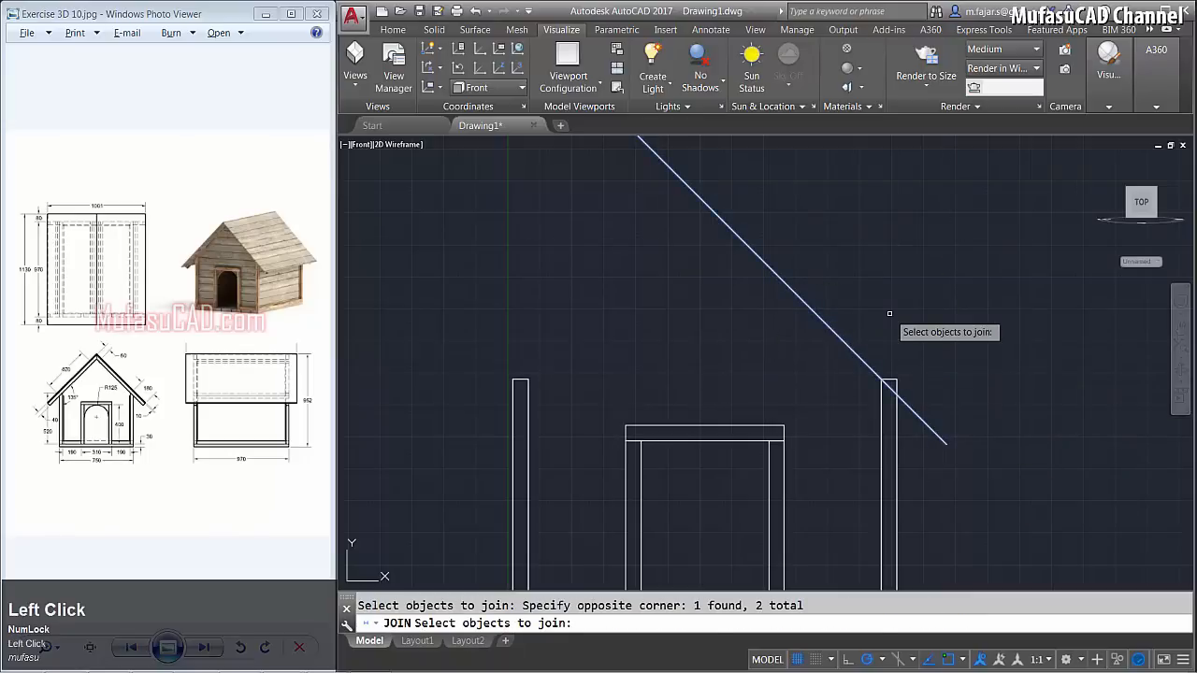
key("space")
key("ctrl+z")
Offset the sloped roof line by 30 toward the outside of the house.
type("offset")
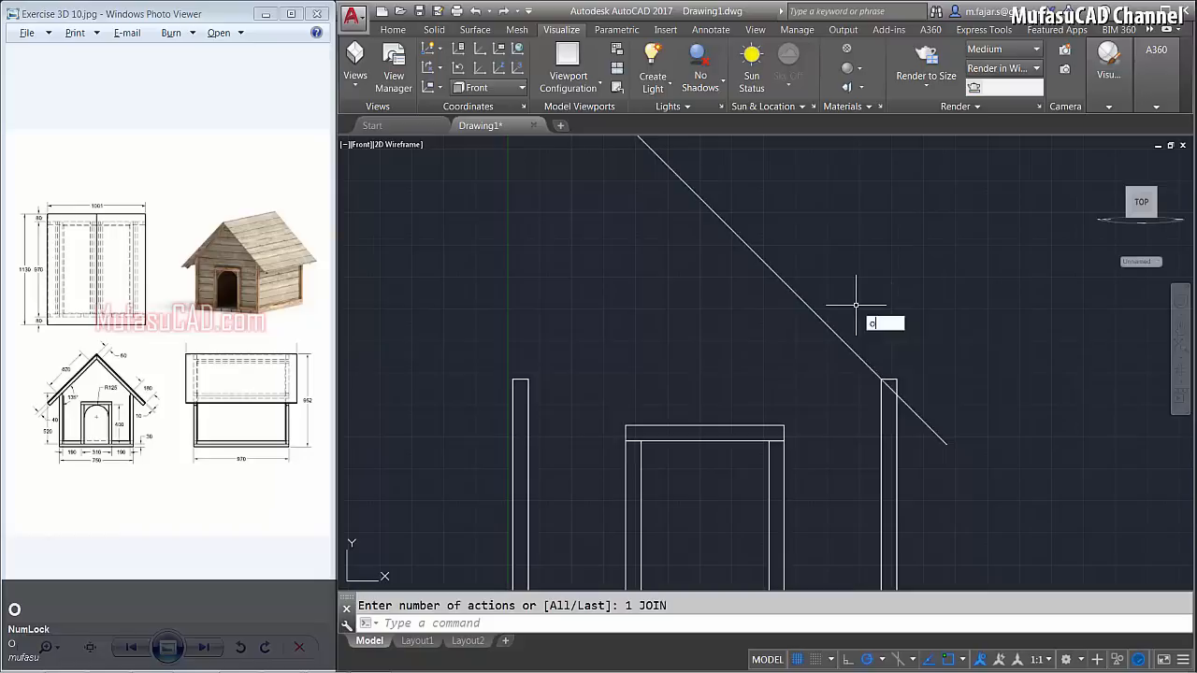
key("space")
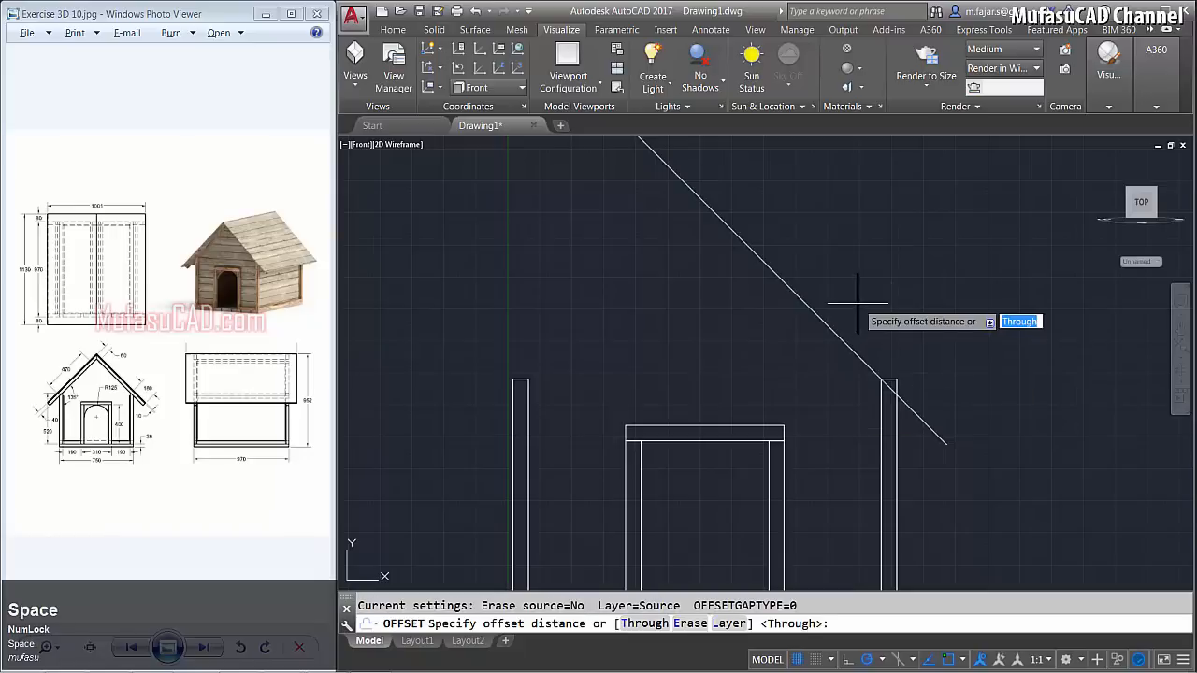
type("30")
key("space")
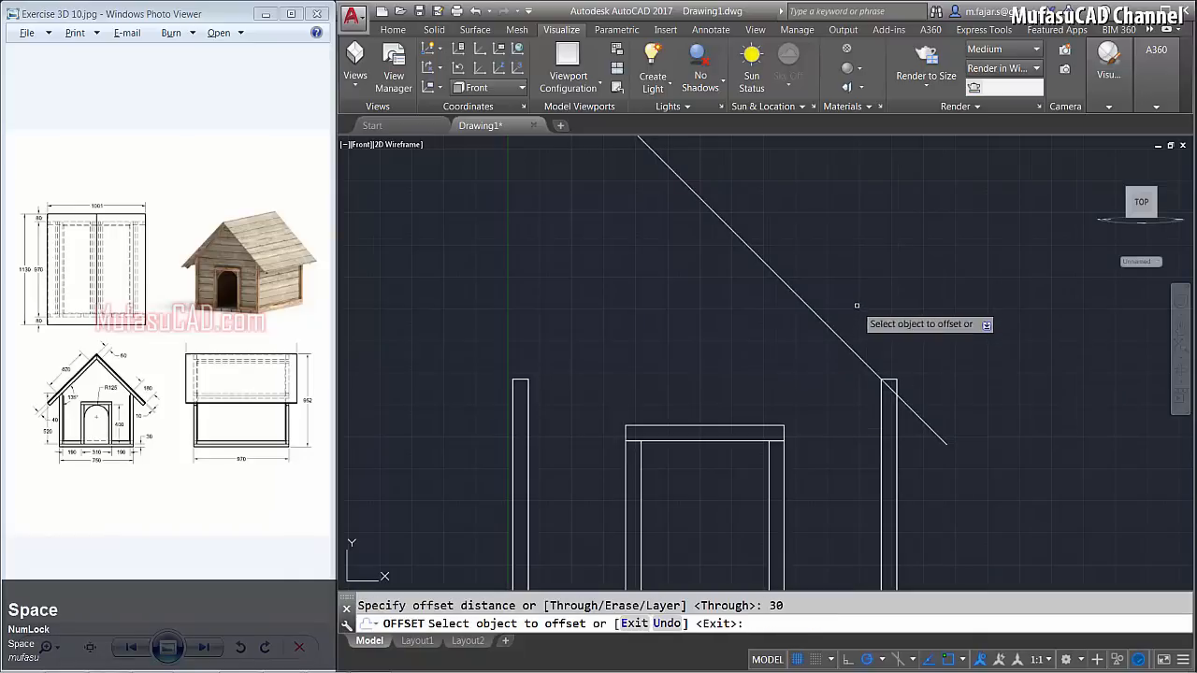
left_click(849, 344)
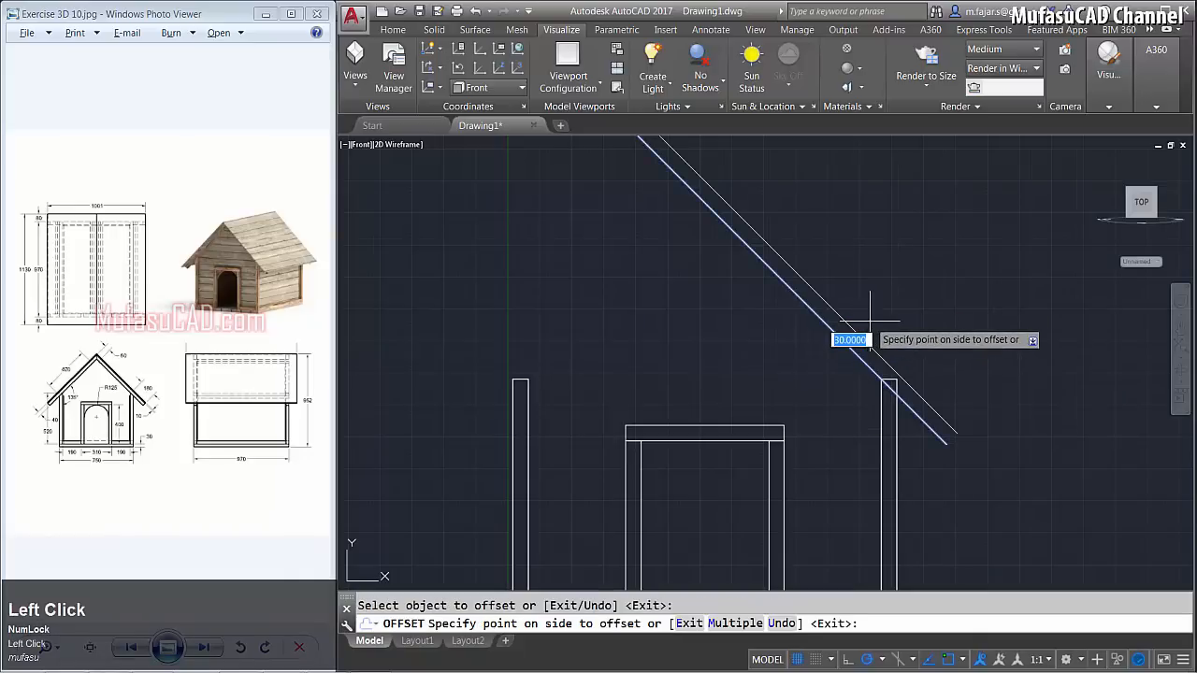
left_click(869, 320)
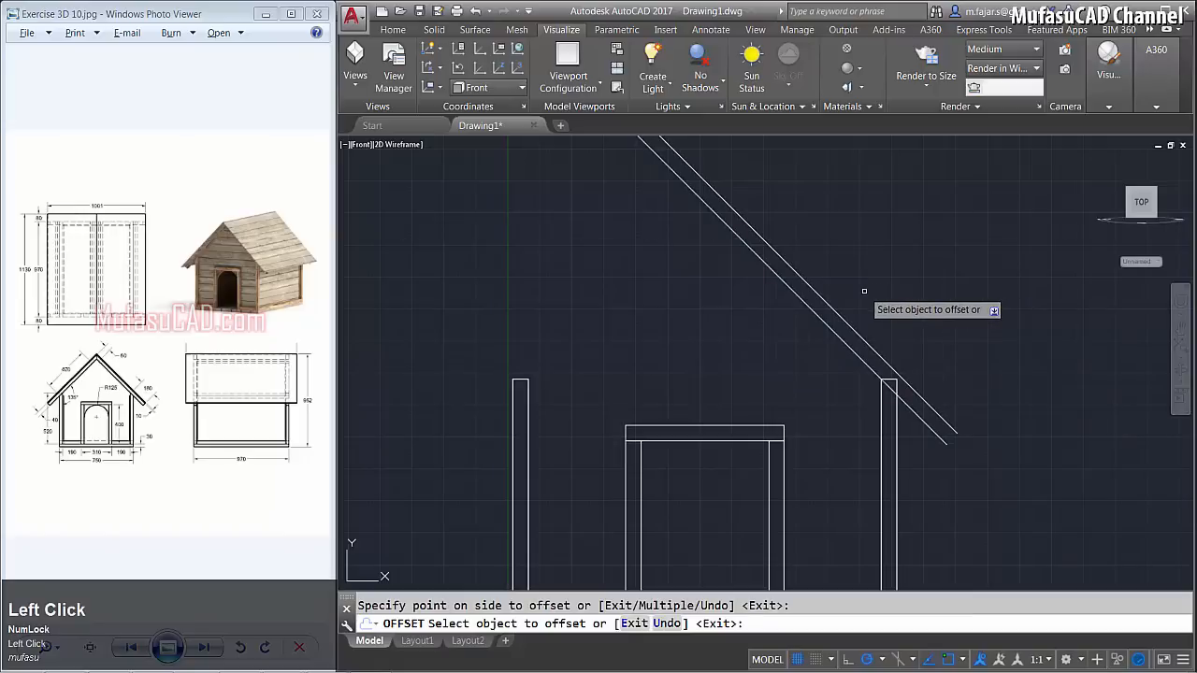
key("space")
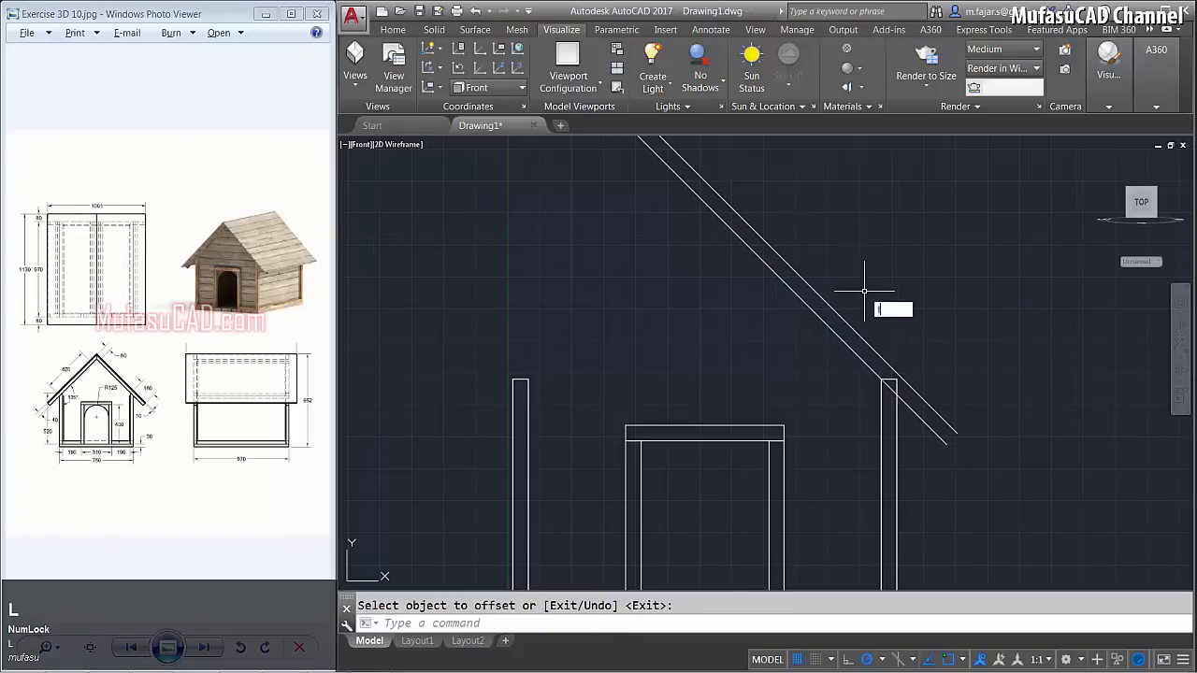
Close the lower and upper ends of the rafter profile with short lines between the two sloped lines.
key("space")
left_click(954, 435)
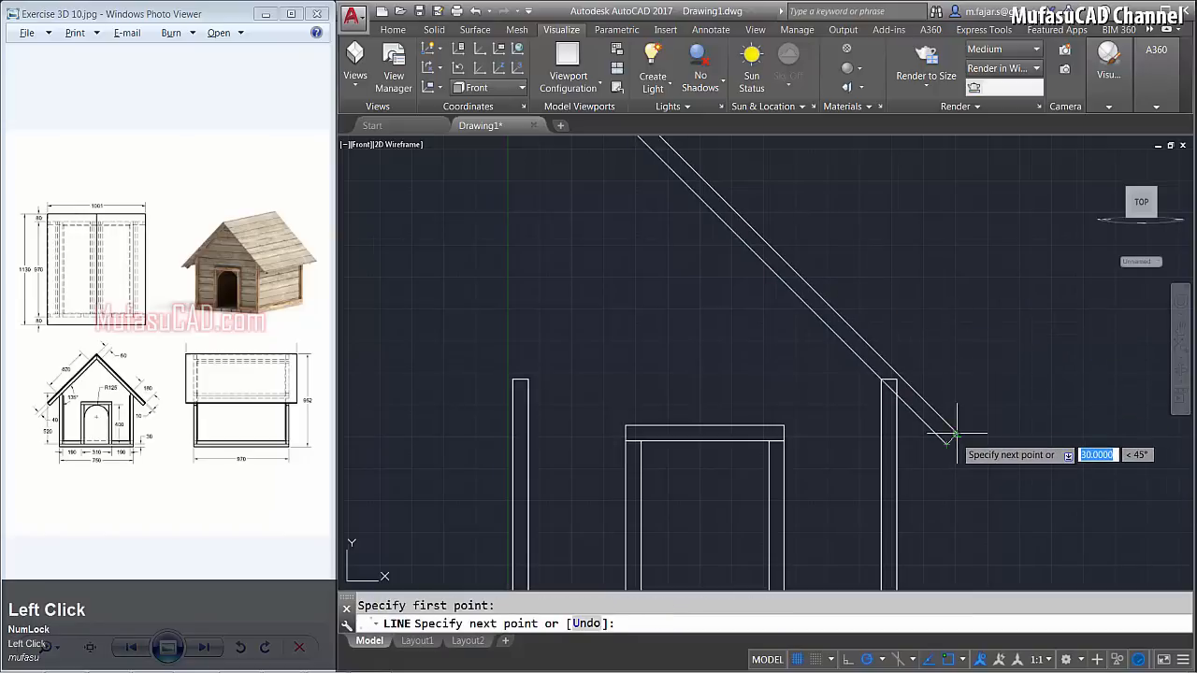
key("space")
middle_click_drag(728, 263, 782, 420)
key("space")
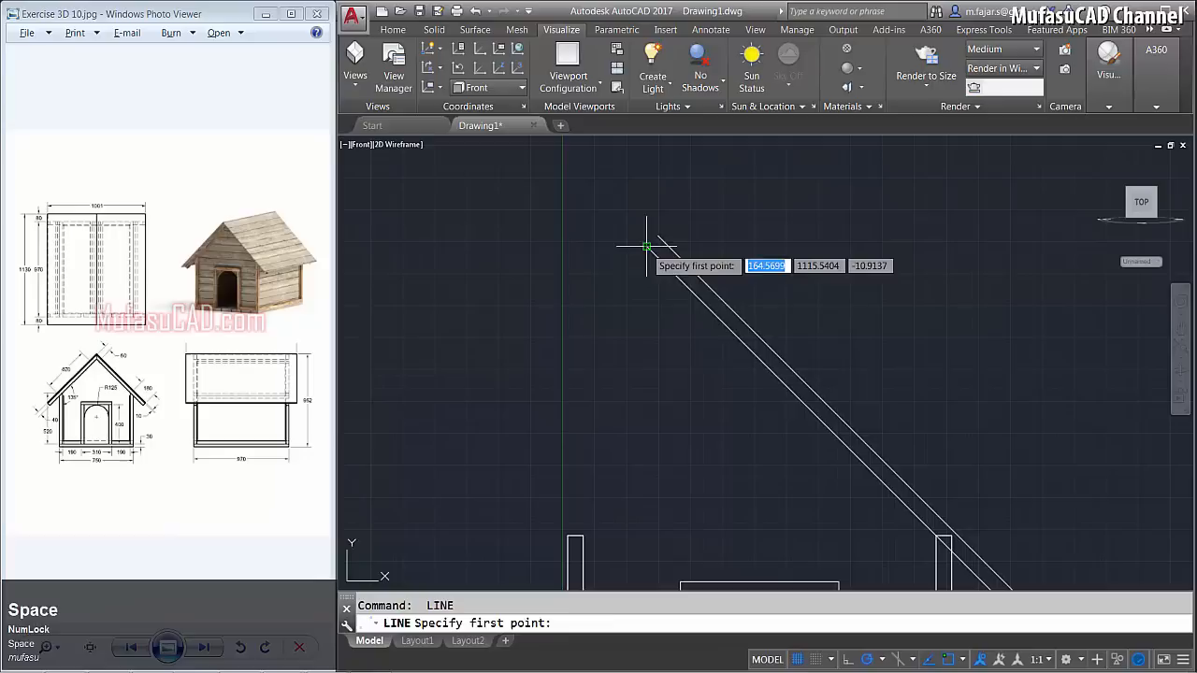
left_click(647, 246)
key("space")
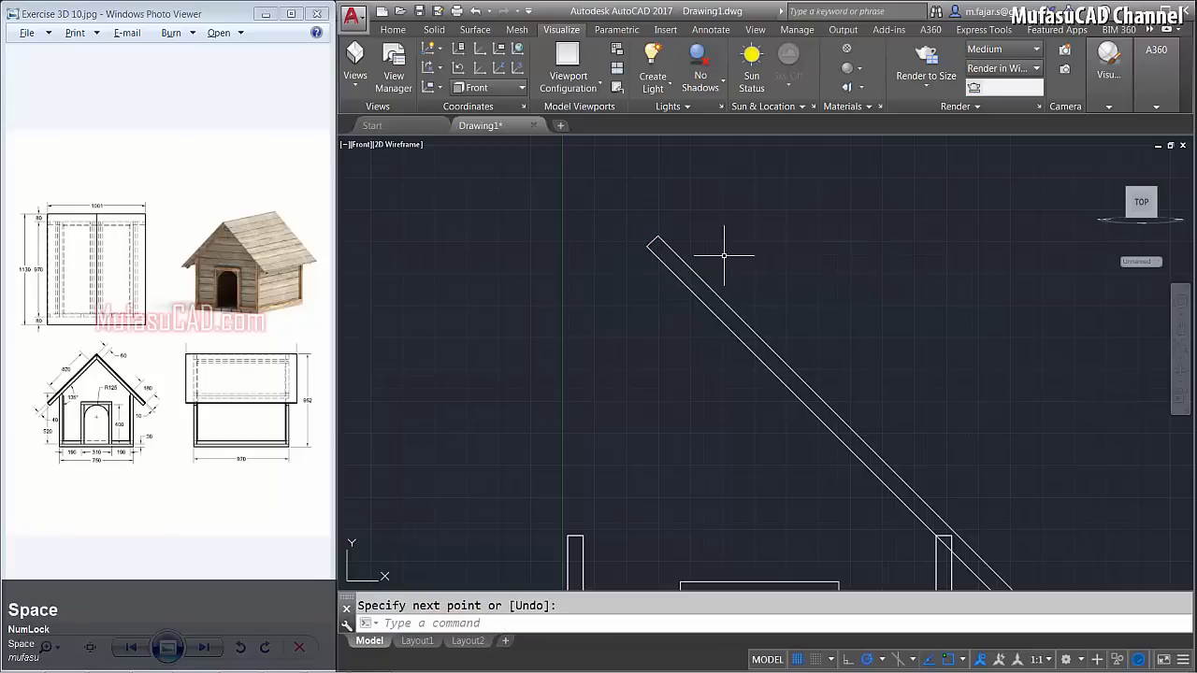
Offset the rafter's outer sloped edge by 10 outward for the roof board thickness.
scroll(724, 257, "down", 2)
middle_click_drag(841, 320, 752, 344)
type("o")
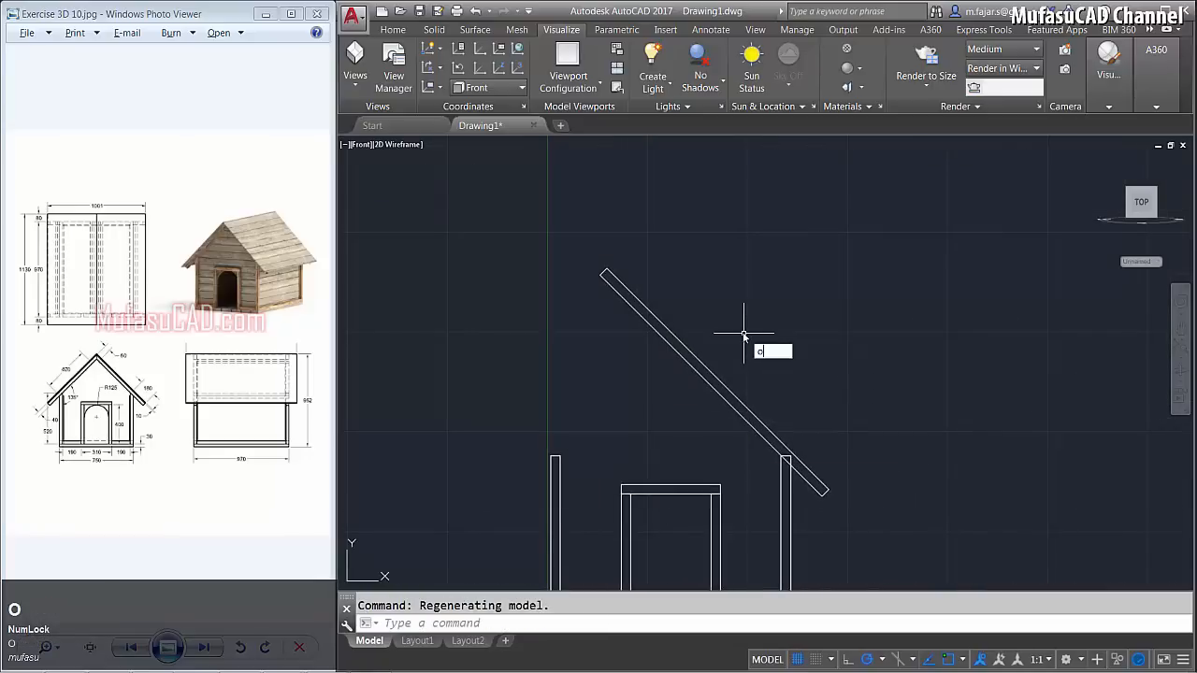
type("ffset")
key("space")
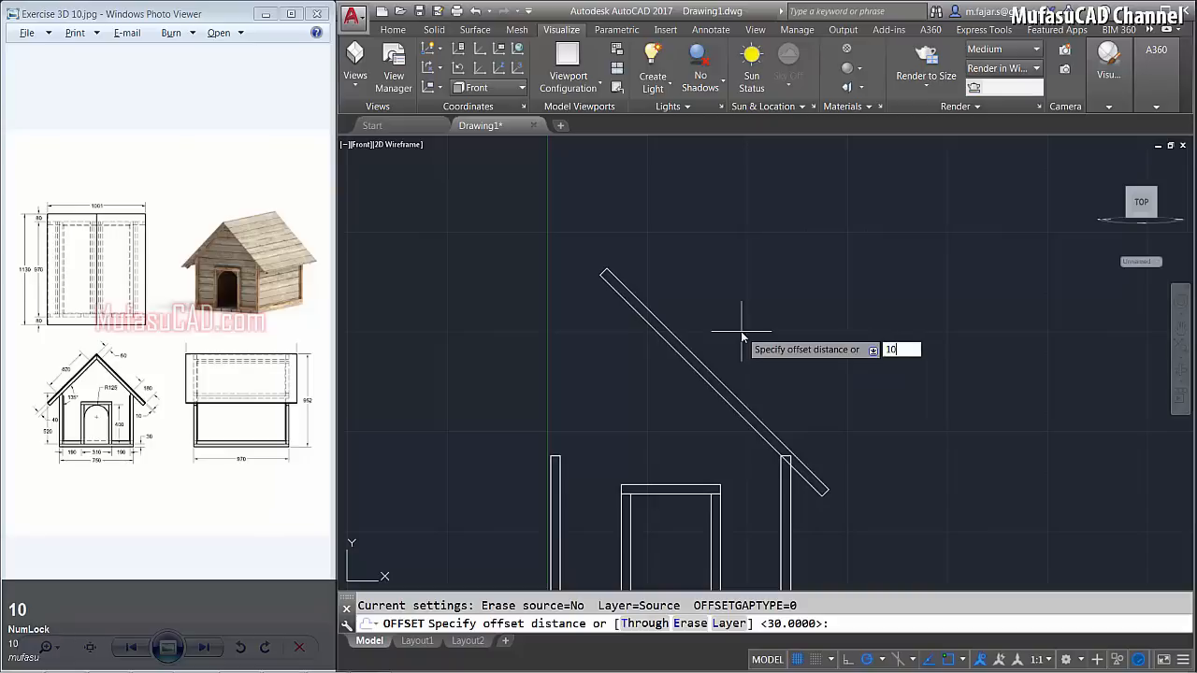
key("space")
left_click(737, 397)
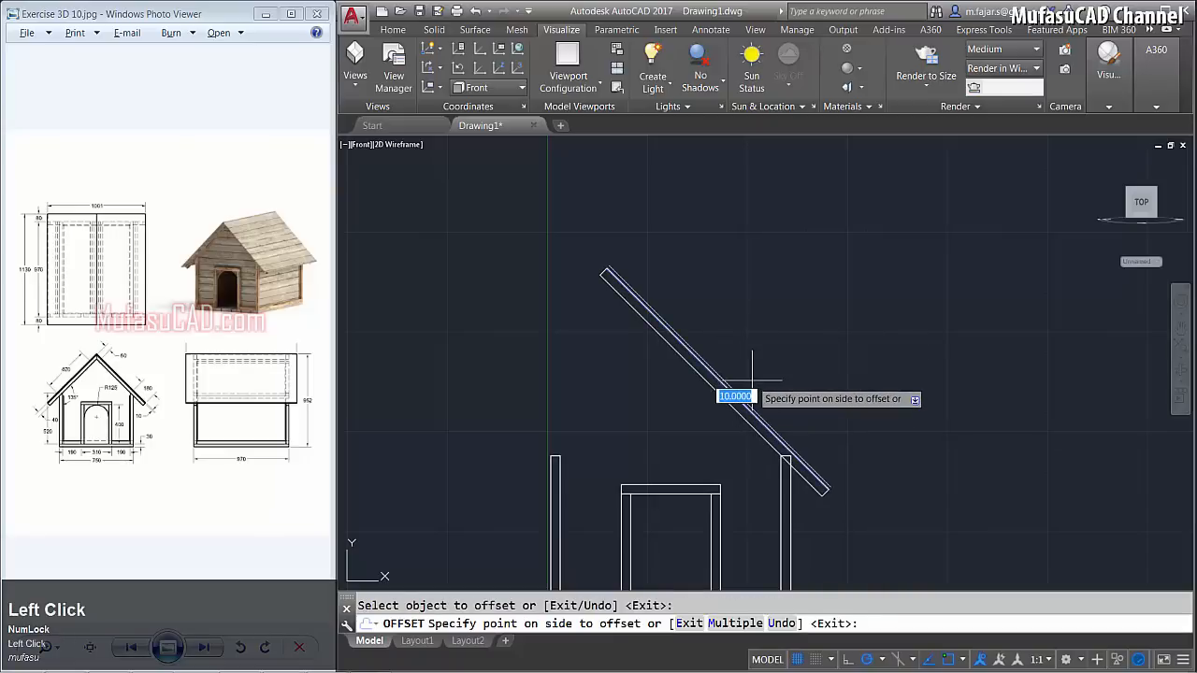
key("space")
Copy the rafter's outer edge and its 10 offset line clear of the rafter, and erase the original offset line.
scroll(731, 375, "up", 2)
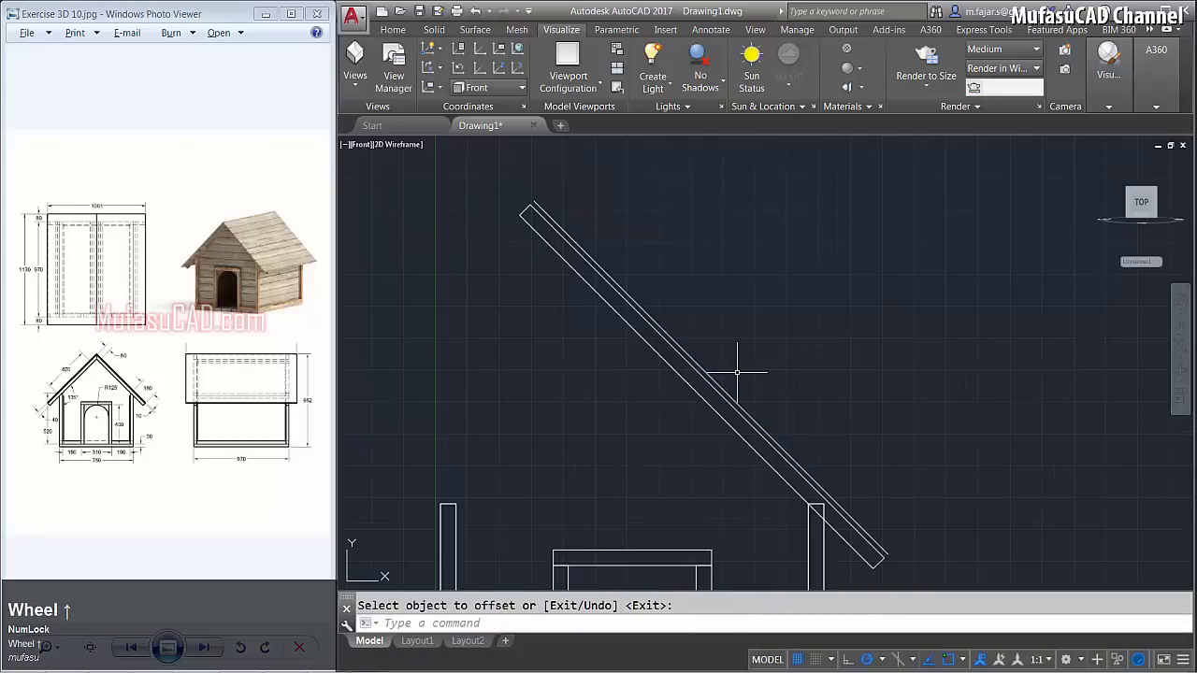
type("ct o")
key("space")
left_click(742, 356)
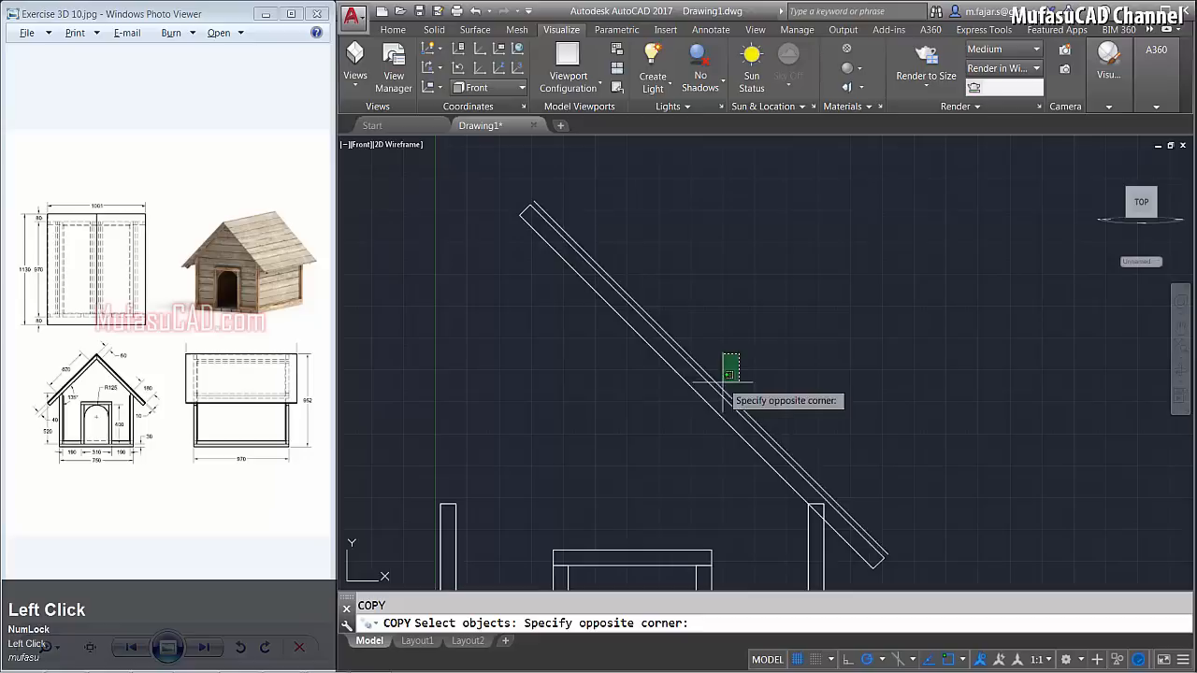
left_click(712, 394)
key("space")
left_click(748, 364)
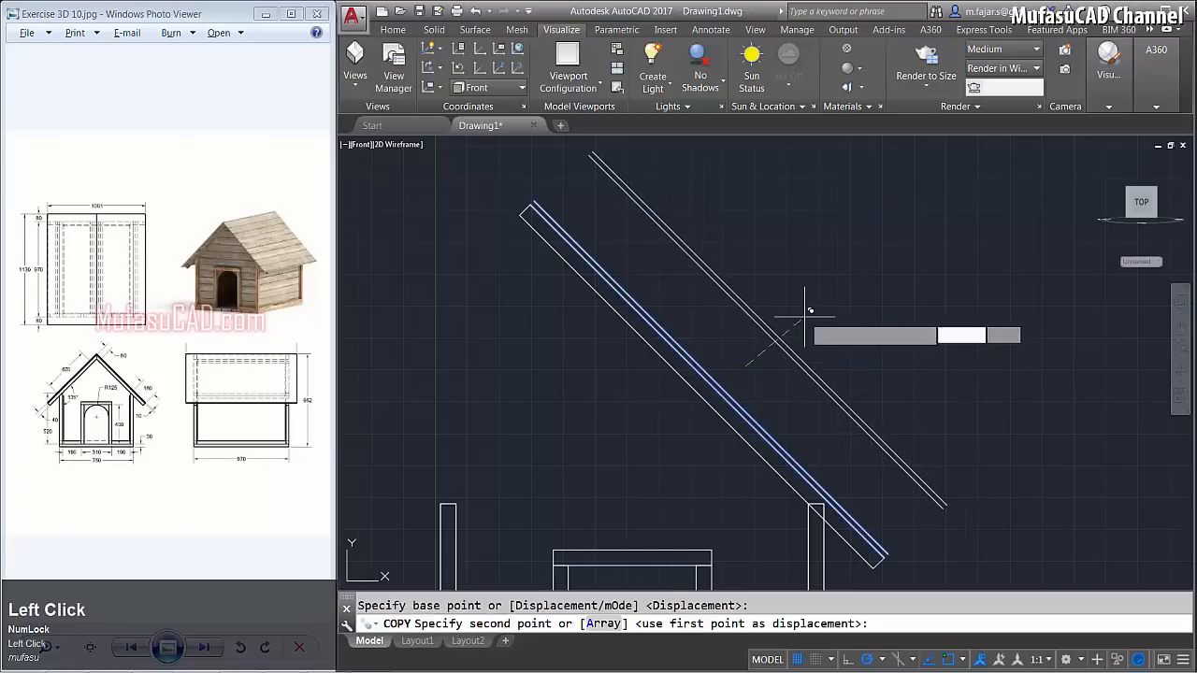
key("space")
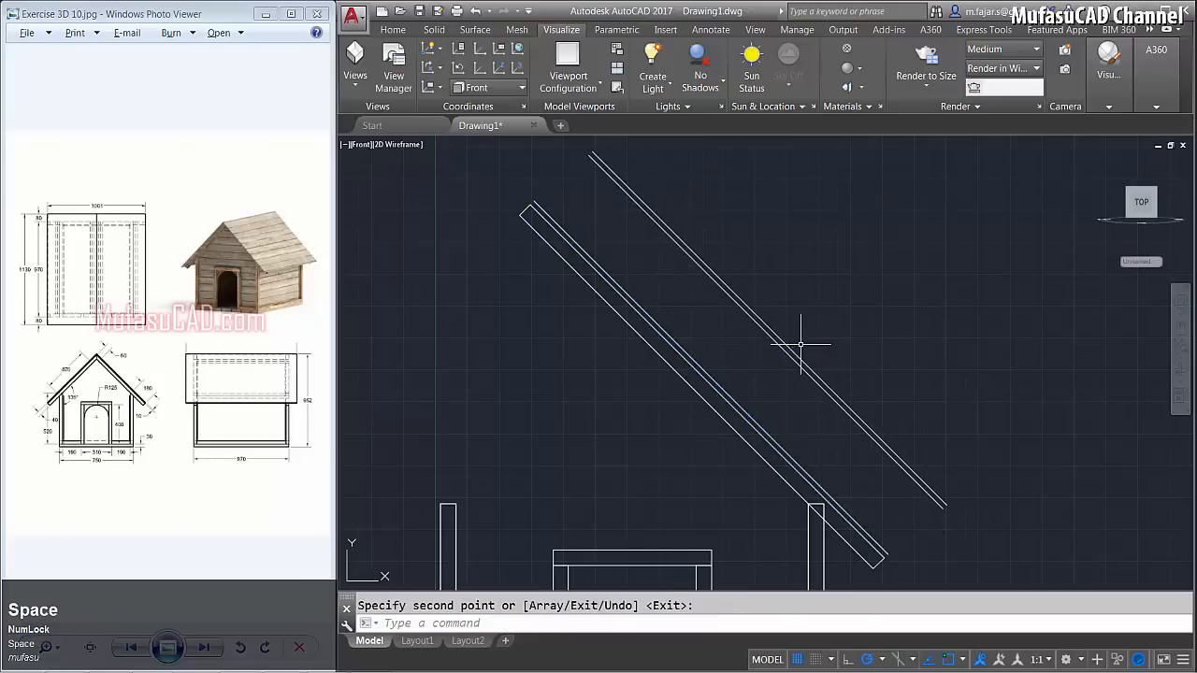
left_click(735, 399)
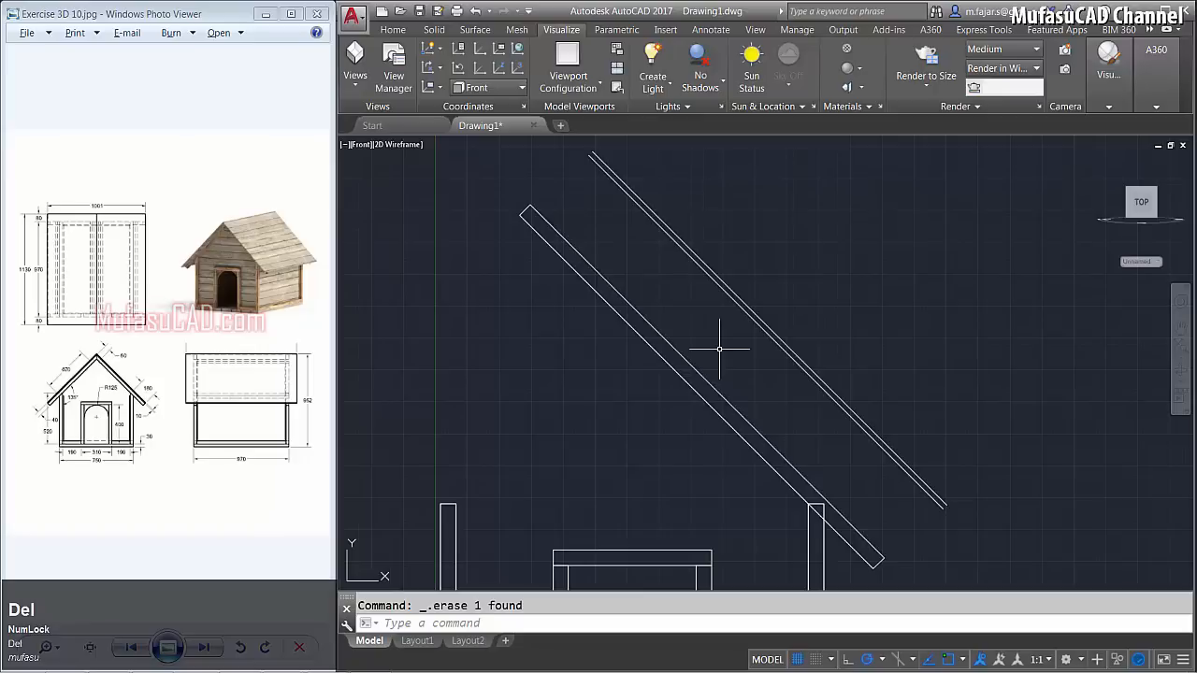
Close both ends of the copied 10-thick roof board profile with short lines.
key("space")
scroll(939, 496, "up", 1)
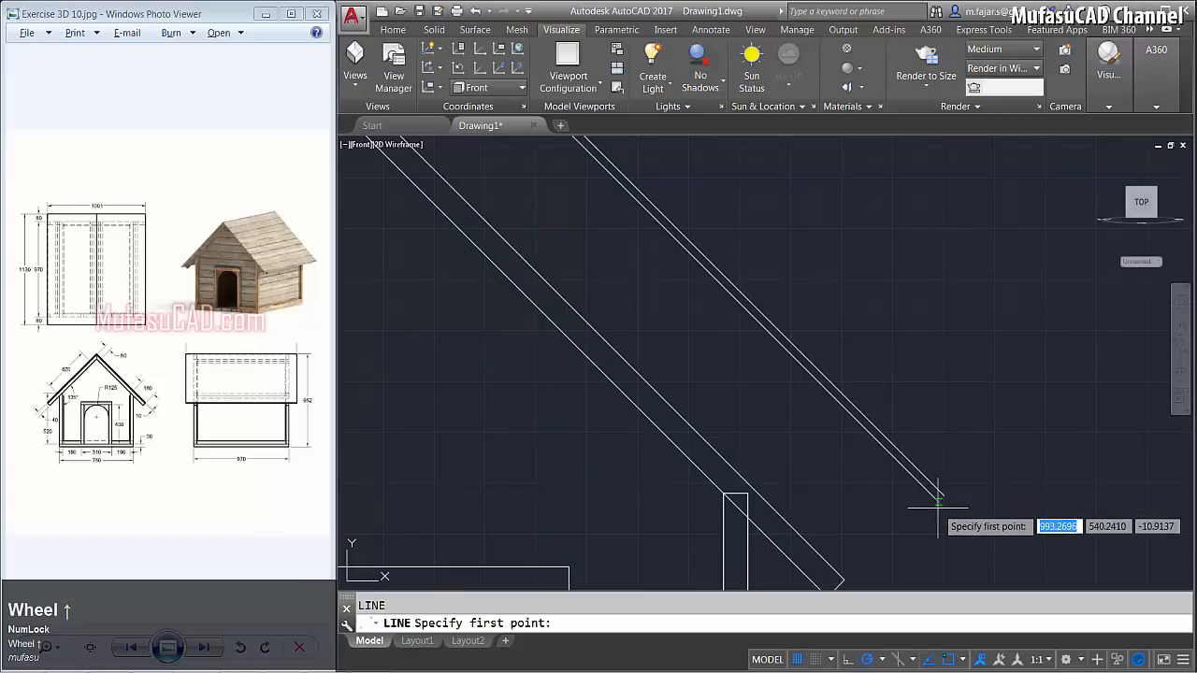
left_click(938, 501)
left_click(944, 494)
key("space")
scroll(689, 320, "down", 1)
middle_click_drag(689, 320, 803, 499)
key("space")
left_click(607, 258)
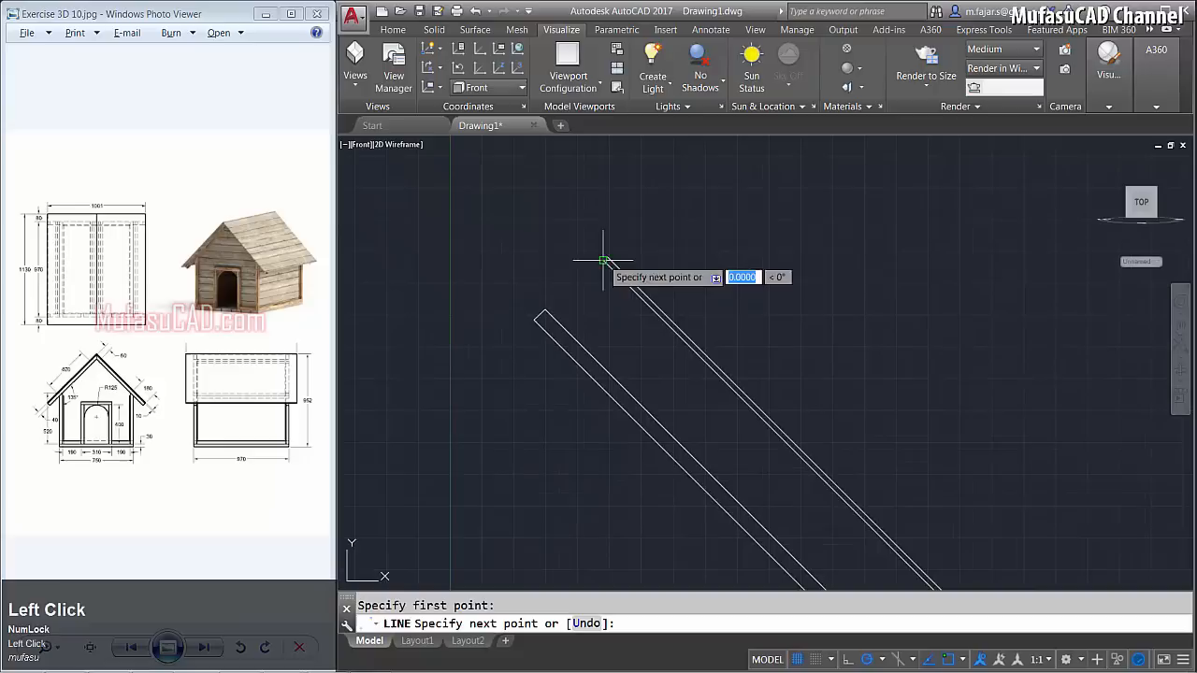
left_click(606, 258)
key("space")
Join the lines of the rafter and the thin roof board into closed polylines.
scroll(683, 281, "down", 1)
middle_click_drag(772, 351, 745, 316)
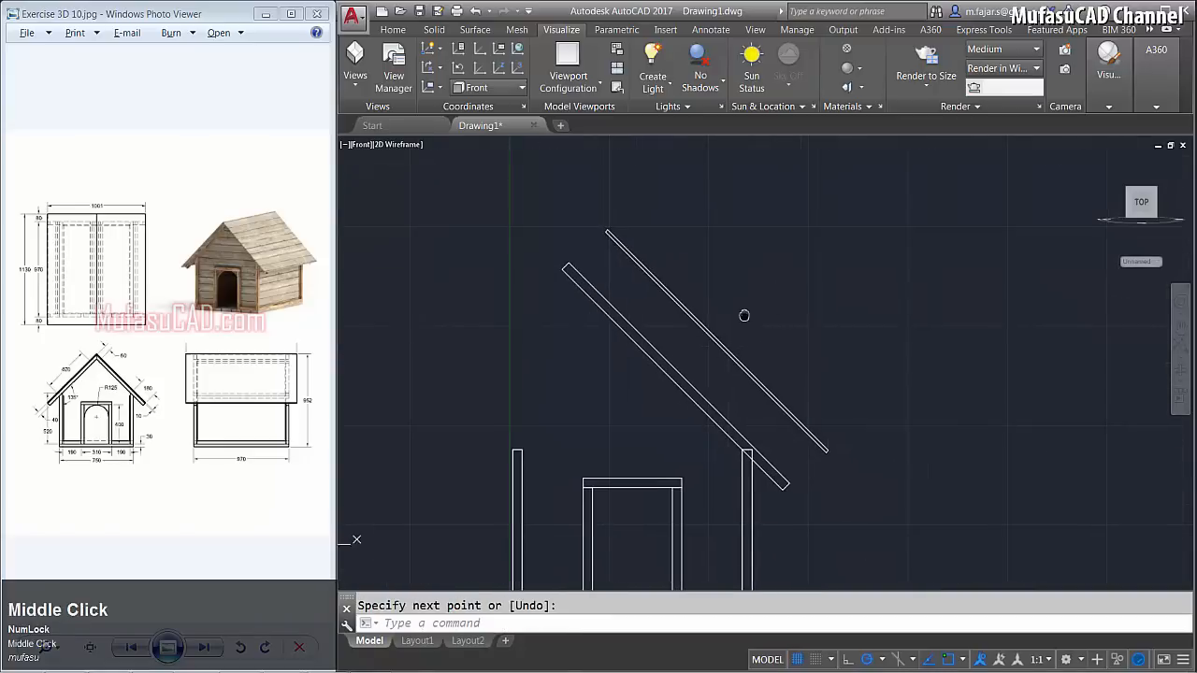
type("j")
key("space")
left_click(701, 181)
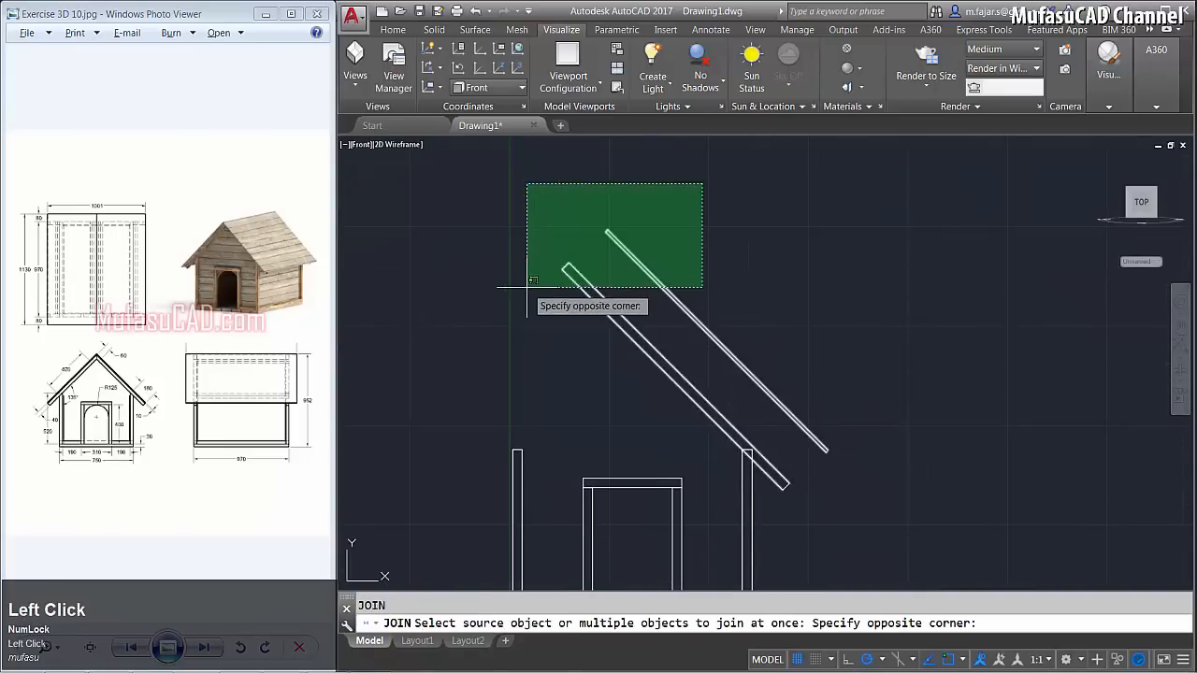
left_click(496, 492)
left_click(896, 437)
left_click(753, 533)
key("space")
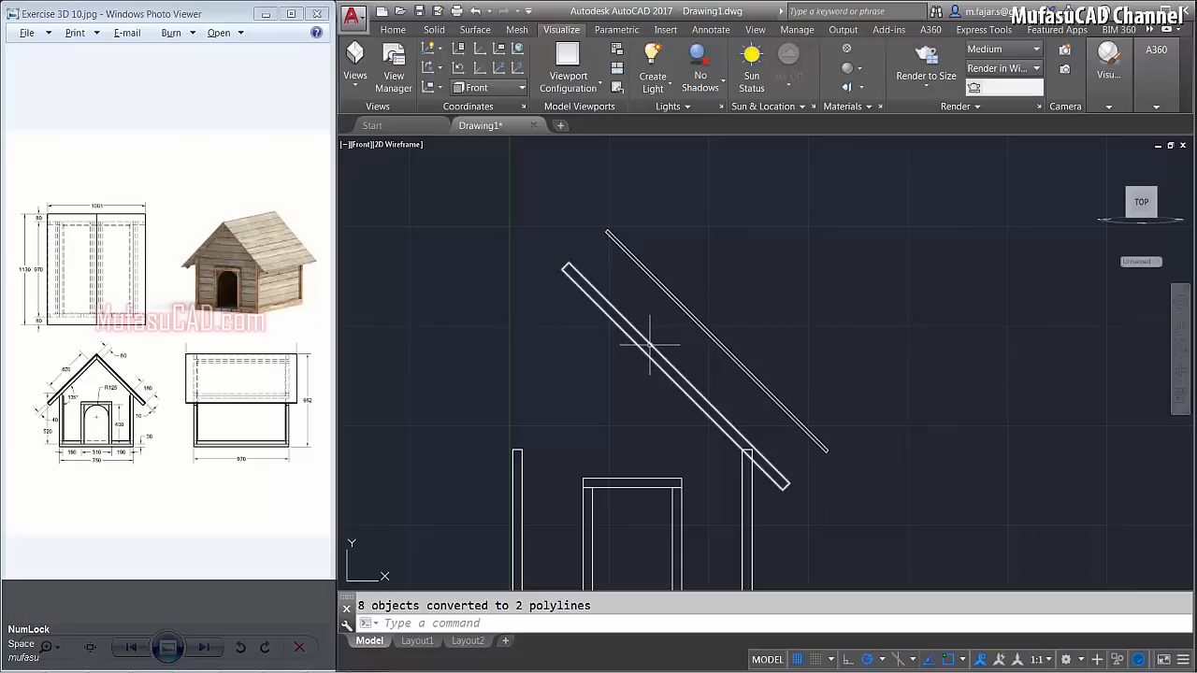
Move the thin roof board profile by its inner upper corner onto the outer upper corner of the rafter.
middle_click(729, 312)
scroll(714, 299, "up", 2)
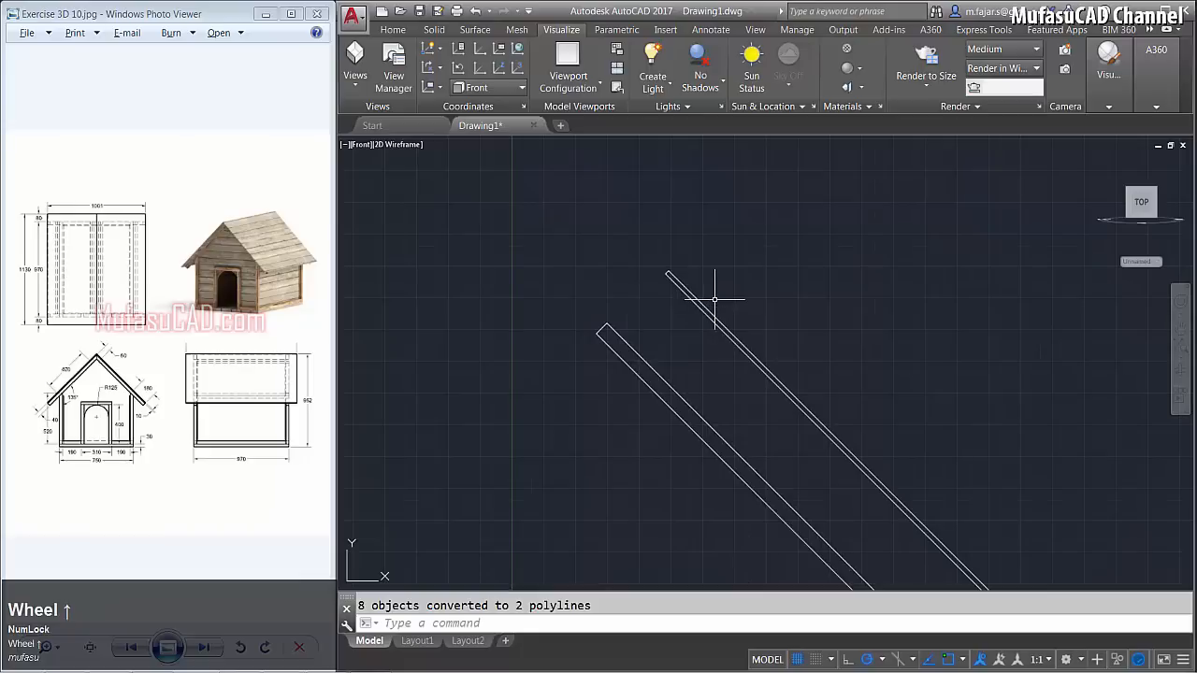
type("m")
key("space")
left_click(714, 270)
left_click(678, 288)
key("space")
scroll(691, 245, "up", 2)
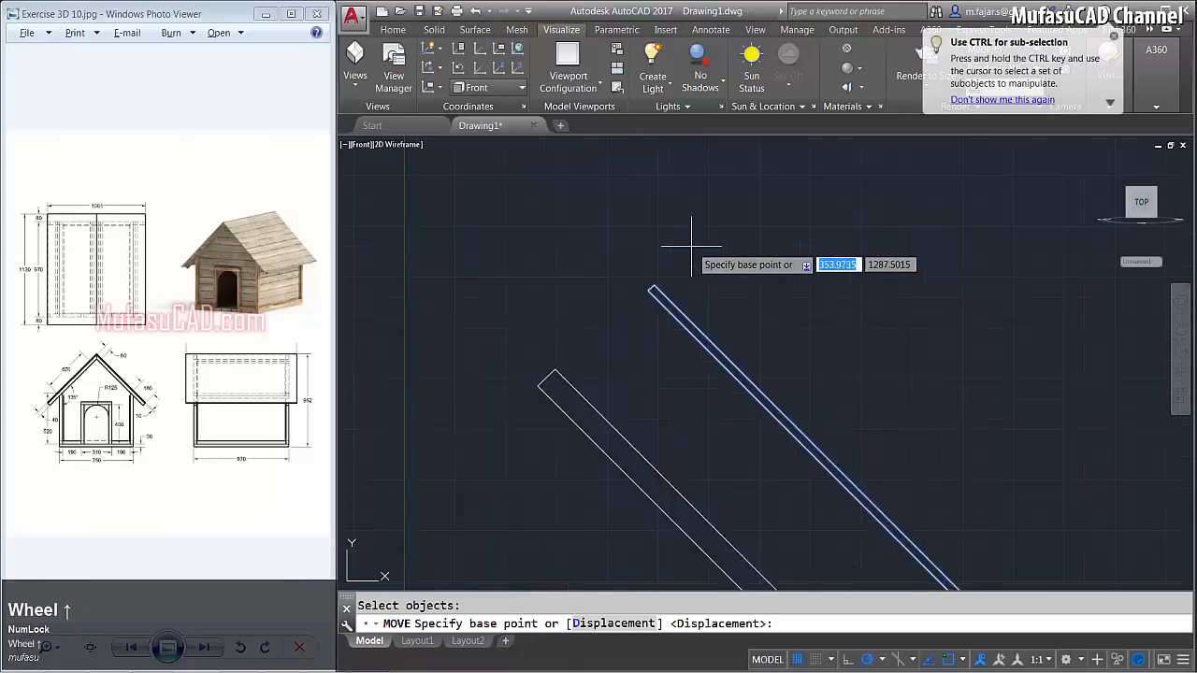
left_click(629, 313)
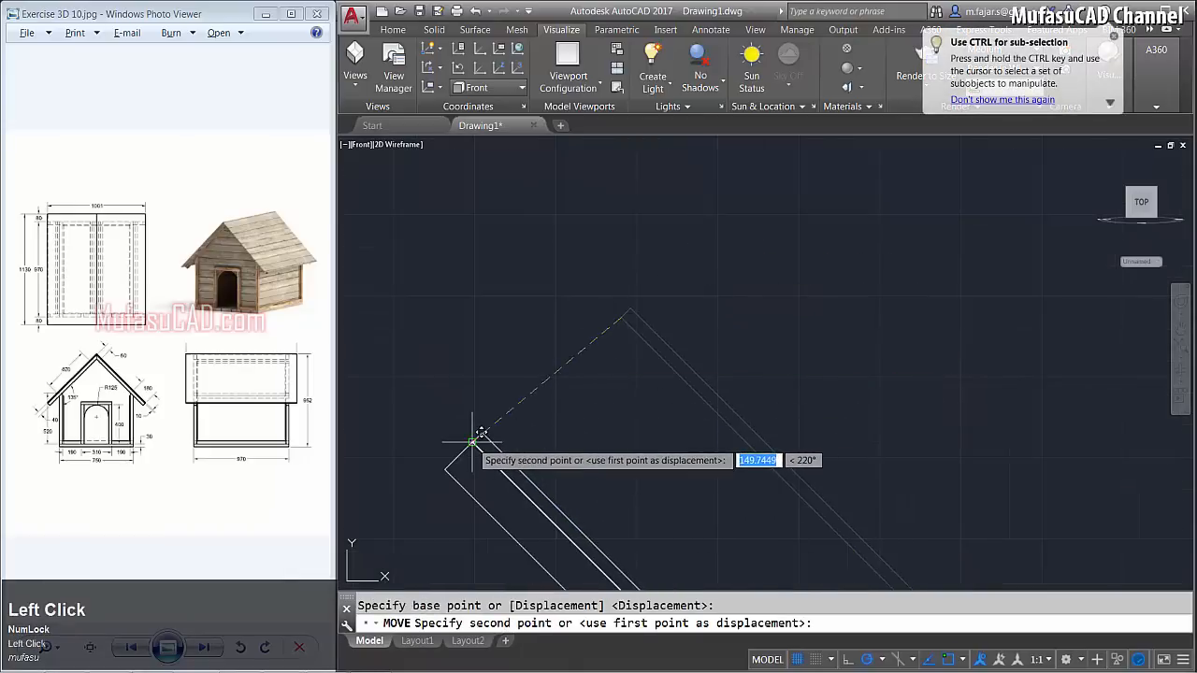
left_click(479, 434)
Extrude the closed rafter profile by 30 from the front of the doghouse frame.
middle_click_drag(501, 427, 662, 241)
middle_click_drag(765, 362, 696, 375, "shift")
scroll(726, 387, "down", 3)
scroll(673, 272, "up", 5)
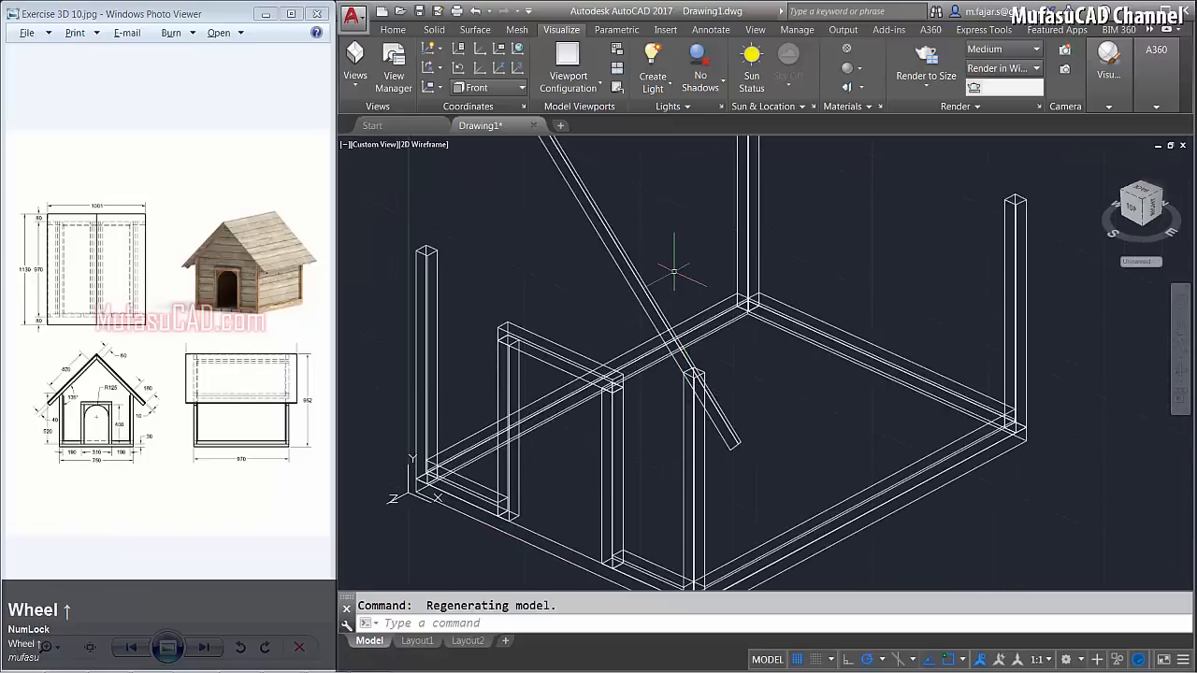
key("space")
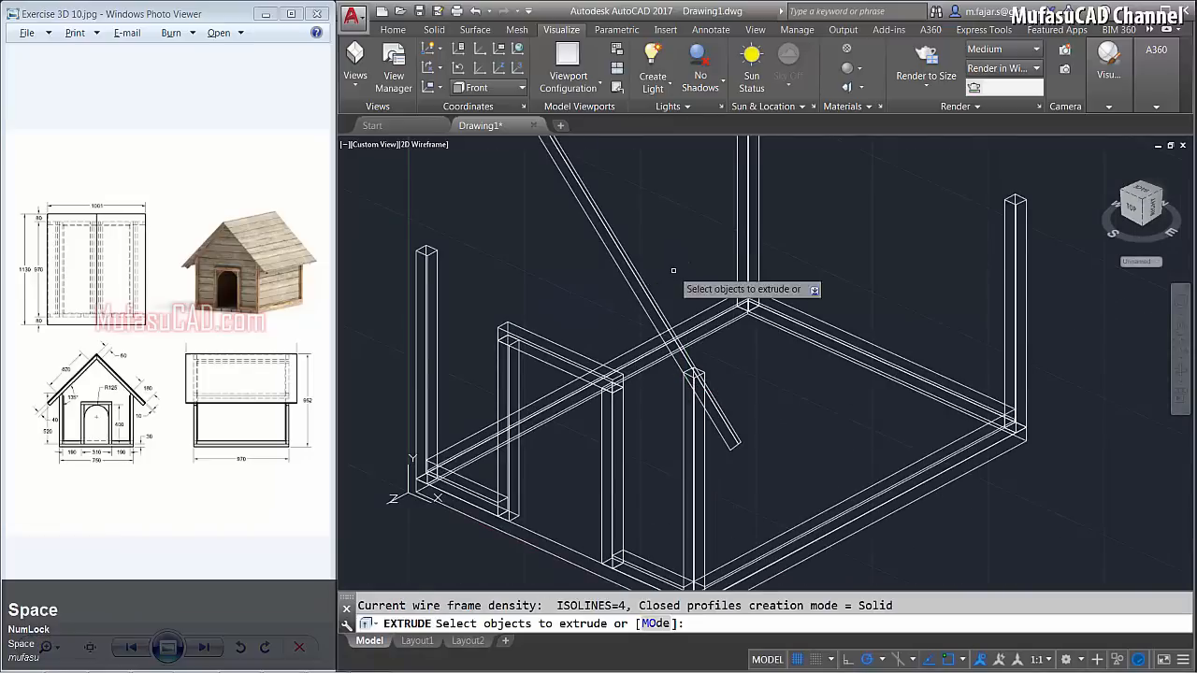
left_click(669, 318)
key("space")
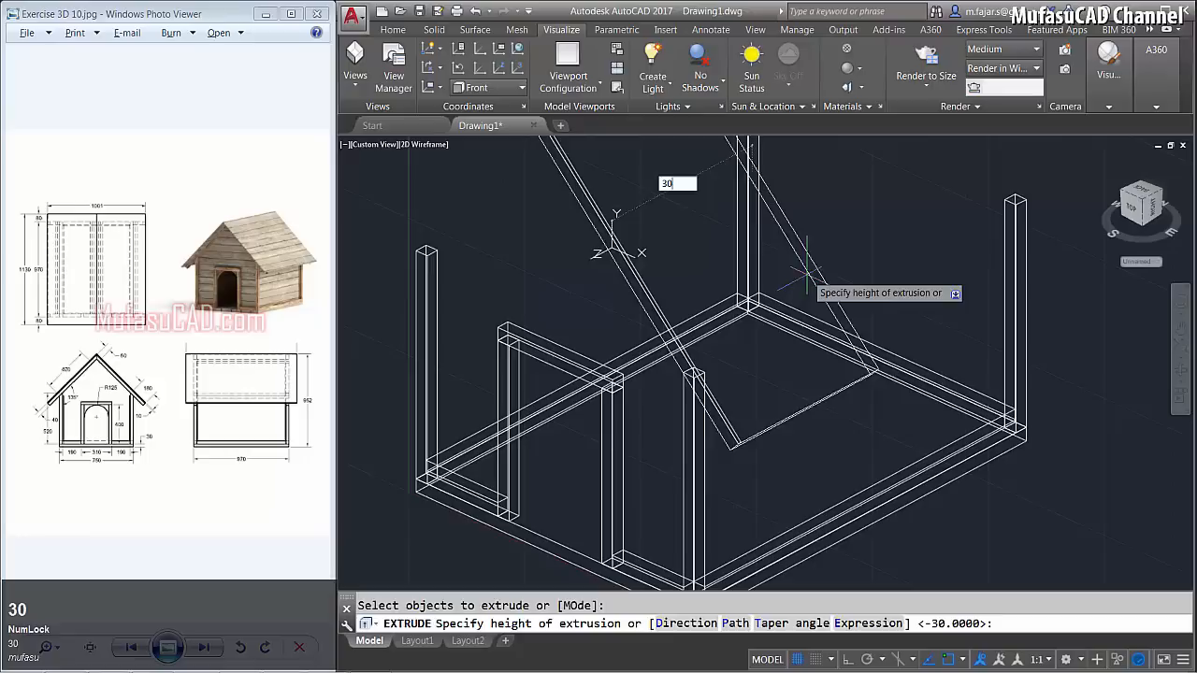
key("space")
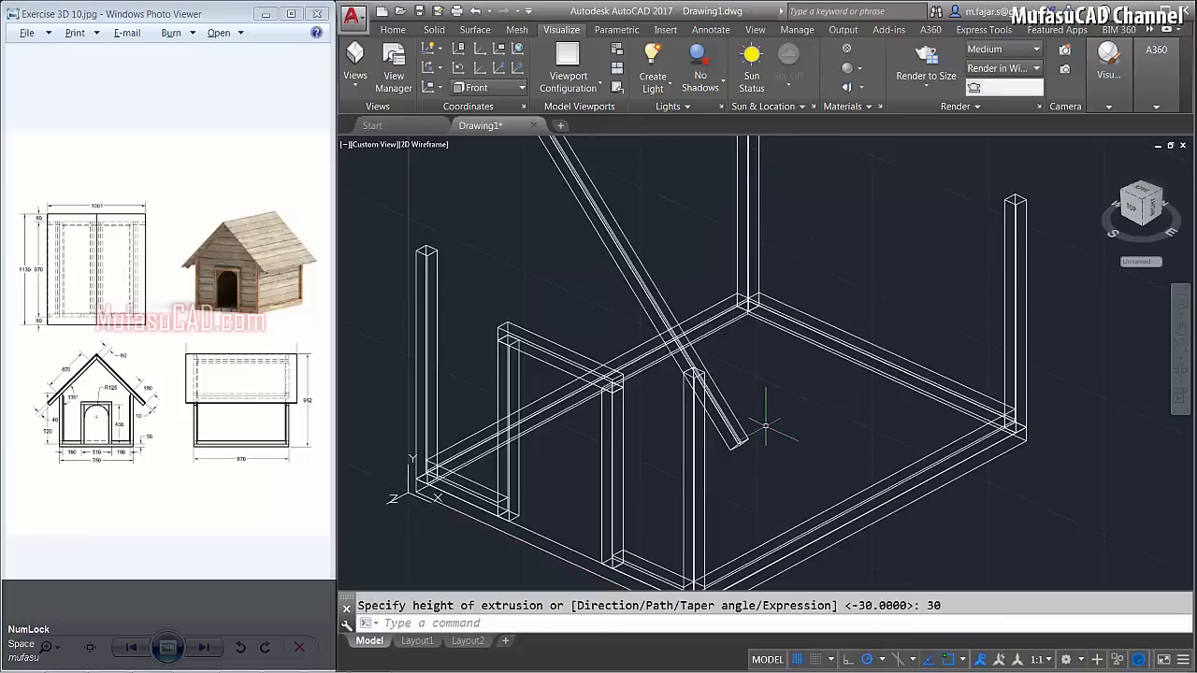
Extrude the thin roof board profile back to the upper corner of the rear post.
key("space")
scroll(765, 426, "up", 5)
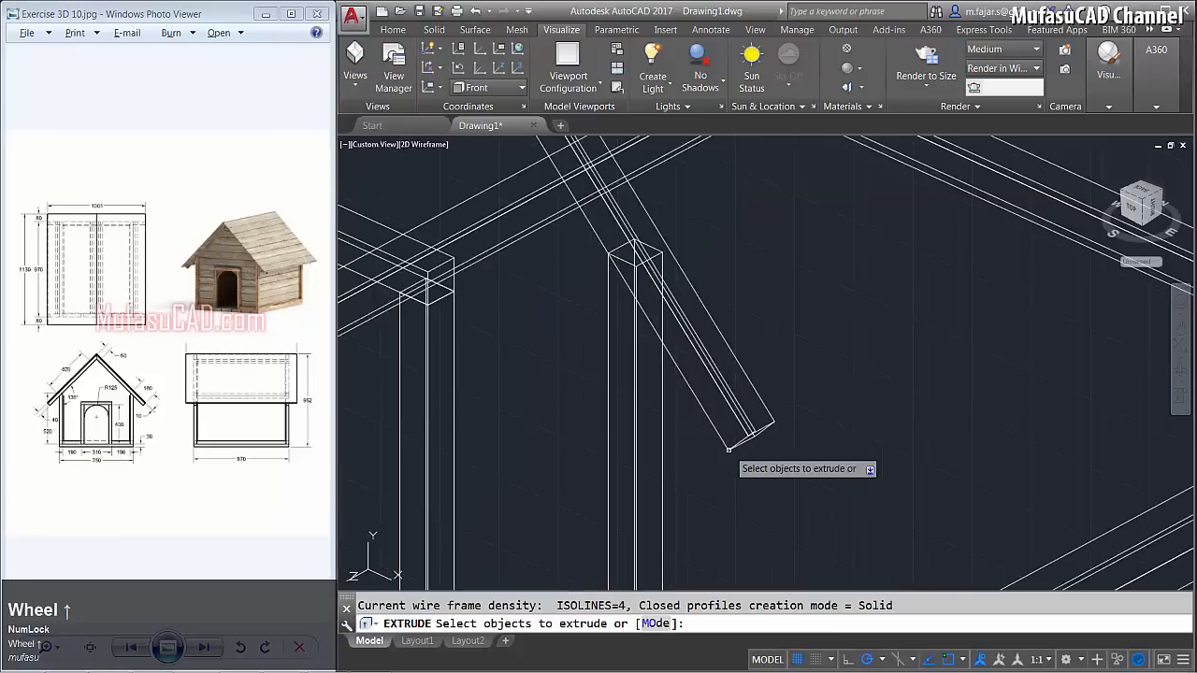
left_click(748, 426)
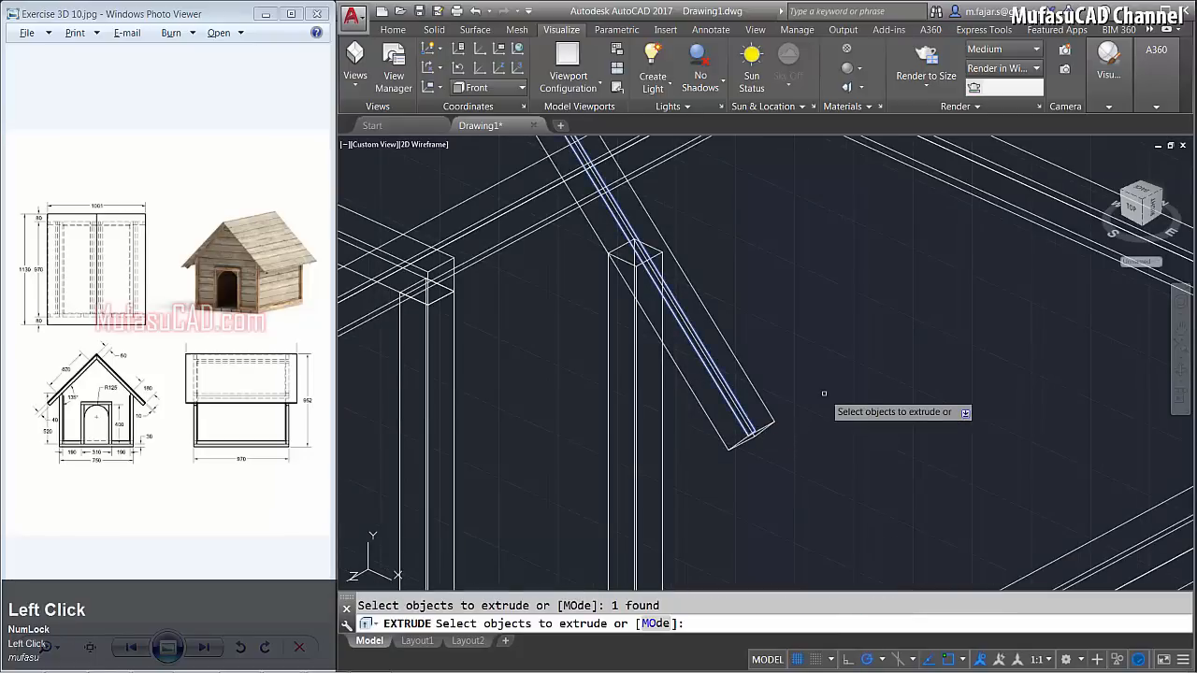
key("space")
middle_click(871, 391)
middle_click(871, 391)
scroll(815, 347, "up", 6)
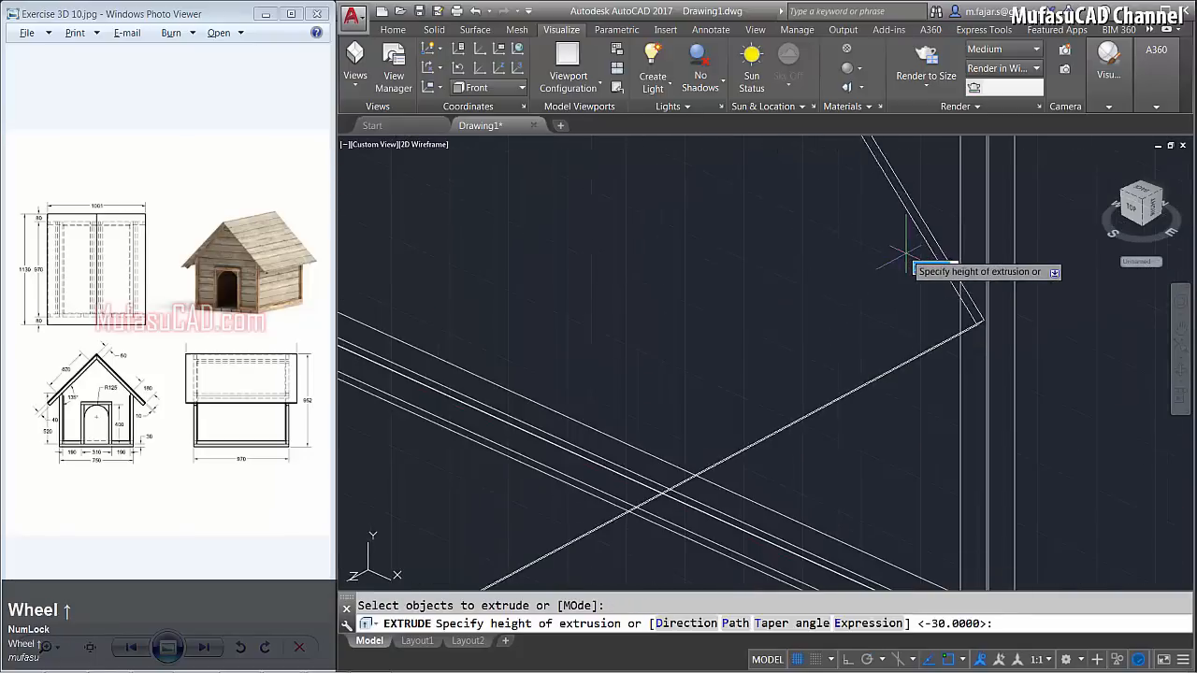
middle_click_drag(906, 253, 720, 475)
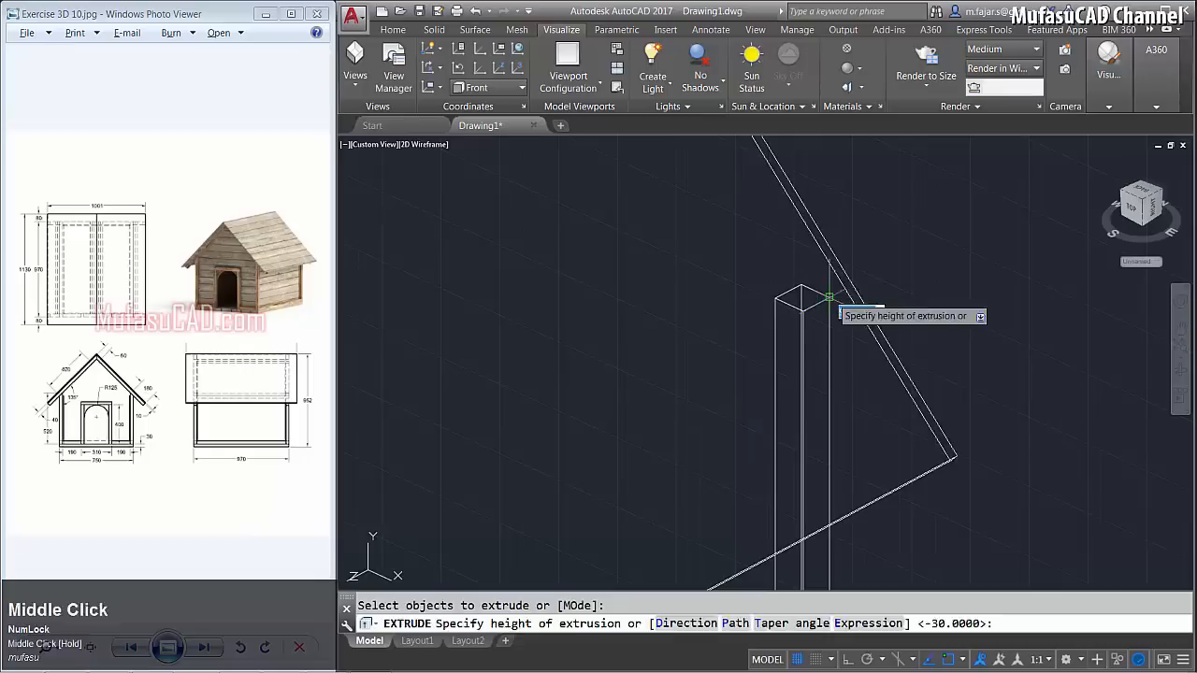
left_click(829, 298)
In the Front view, mirror the rafter and roof board about the vertical through the door lintel's midpoint, keeping the originals.
scroll(580, 374, "down", 5)
middle_click_drag(579, 369, 661, 404)
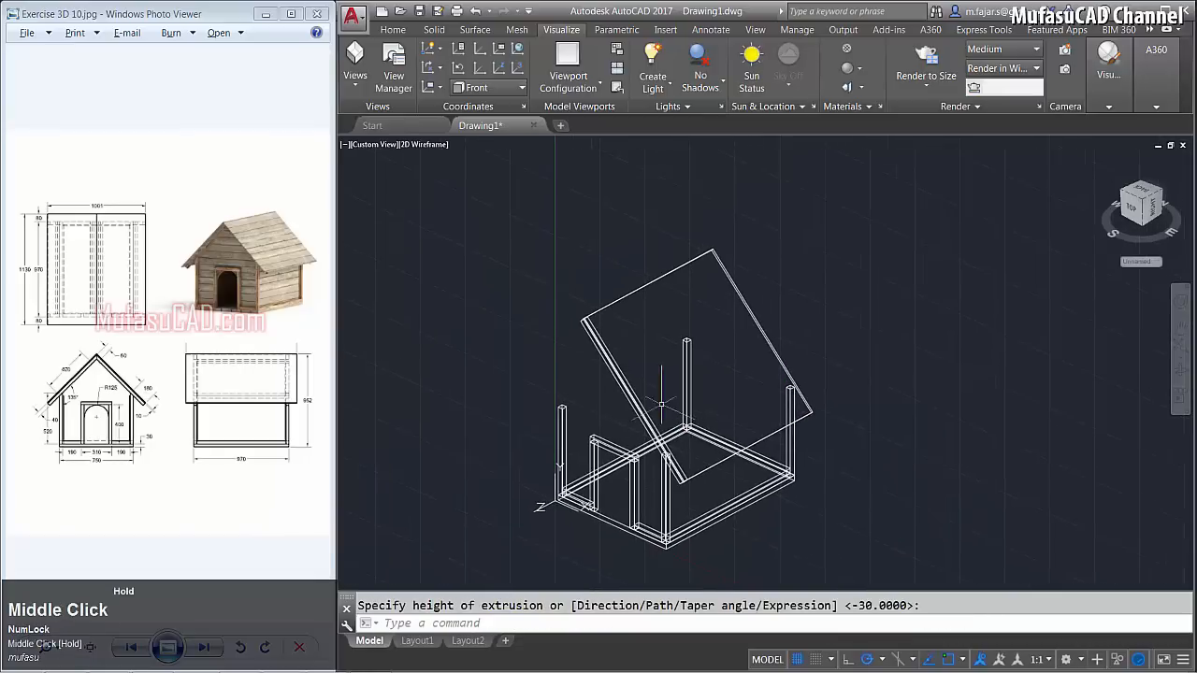
left_click(377, 145)
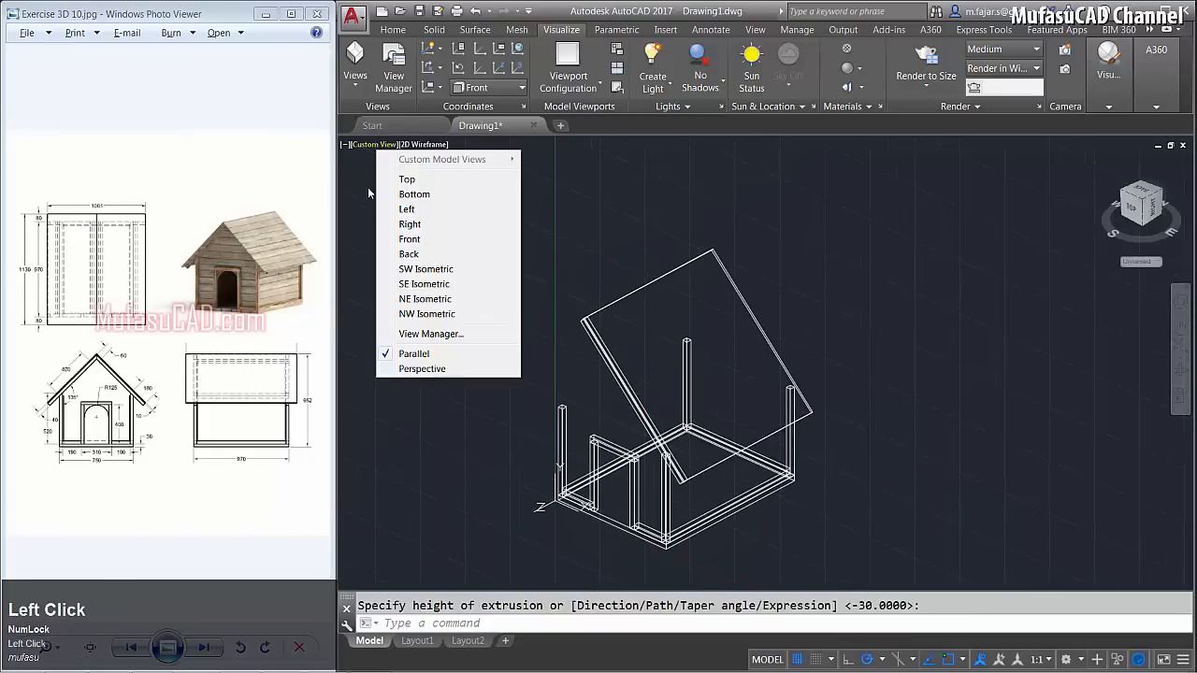
left_click(409, 239)
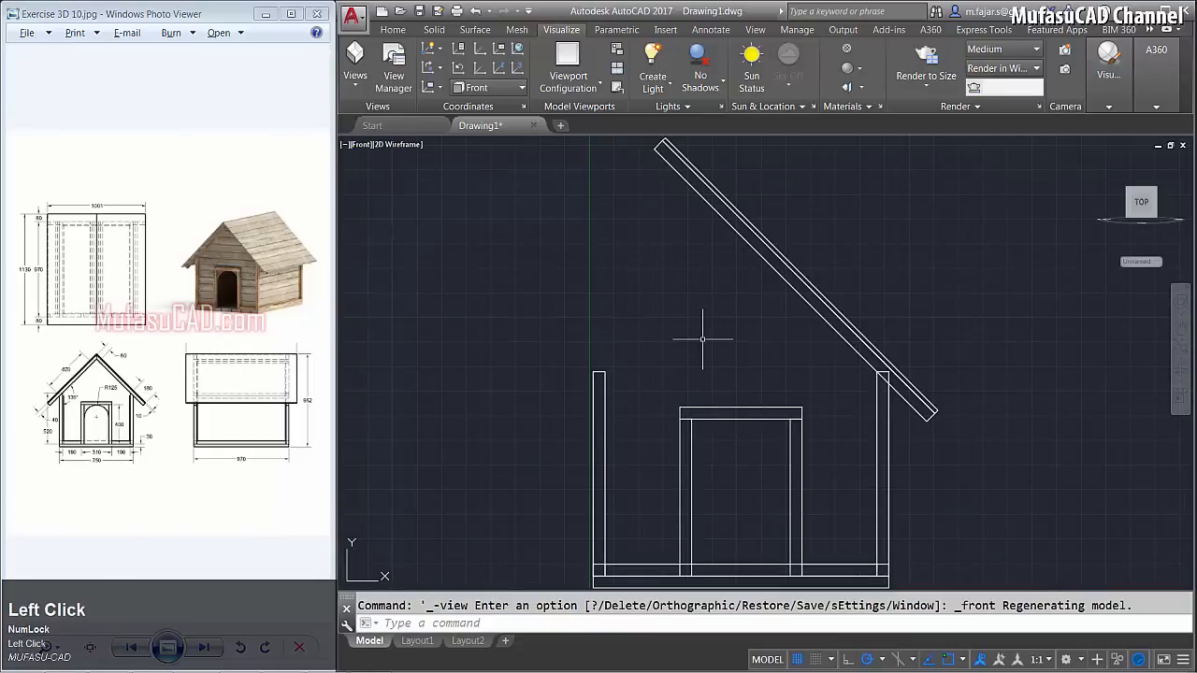
key("space")
left_click(827, 216)
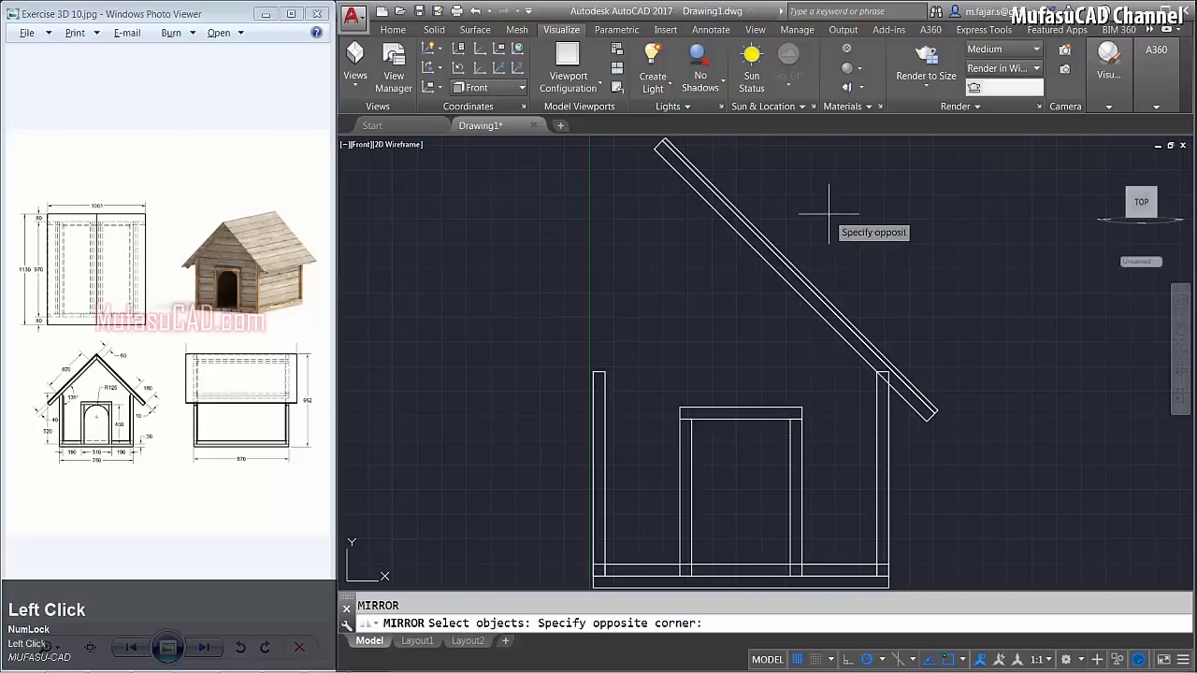
left_click(729, 299)
key("space")
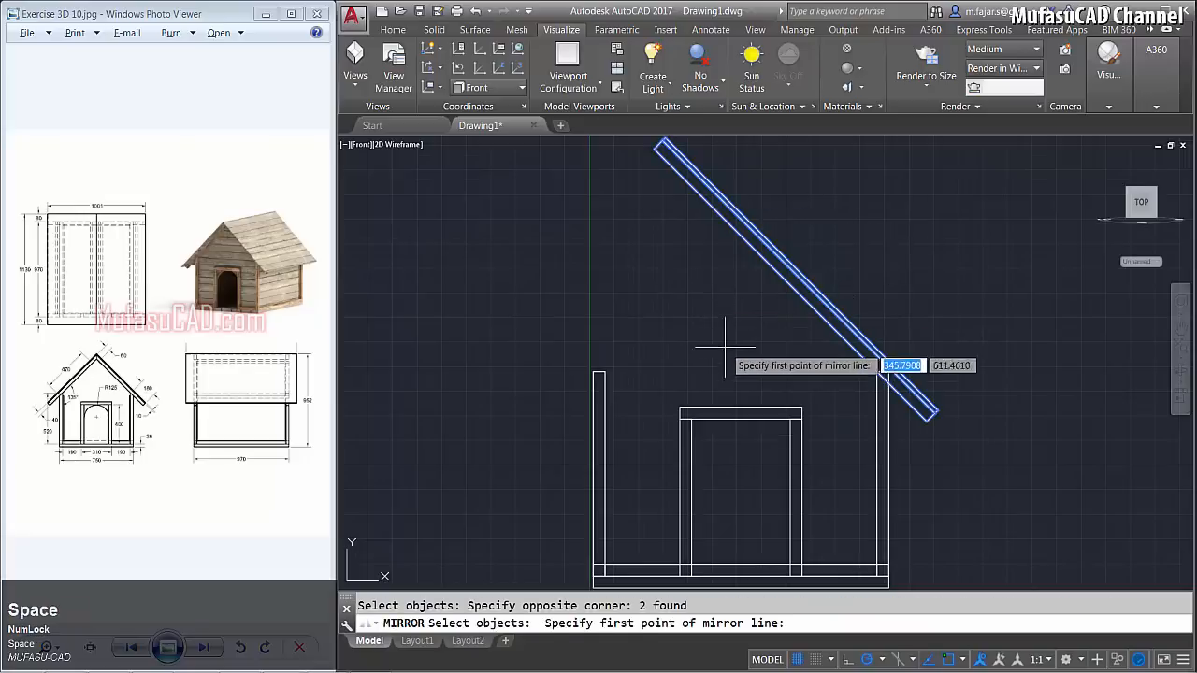
left_click(740, 408)
left_click(740, 358)
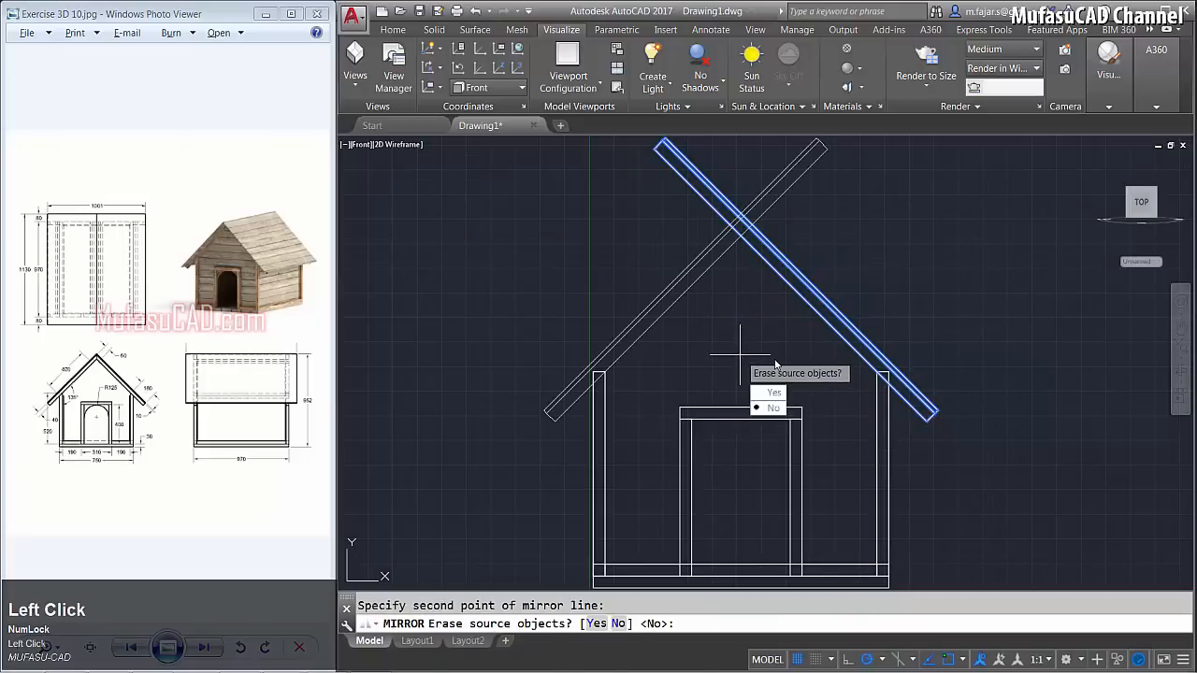
key("space")
Draw a vertical guide line about 582 long from the door lintel's upper midpoint up past the crossing rafters.
type("l")
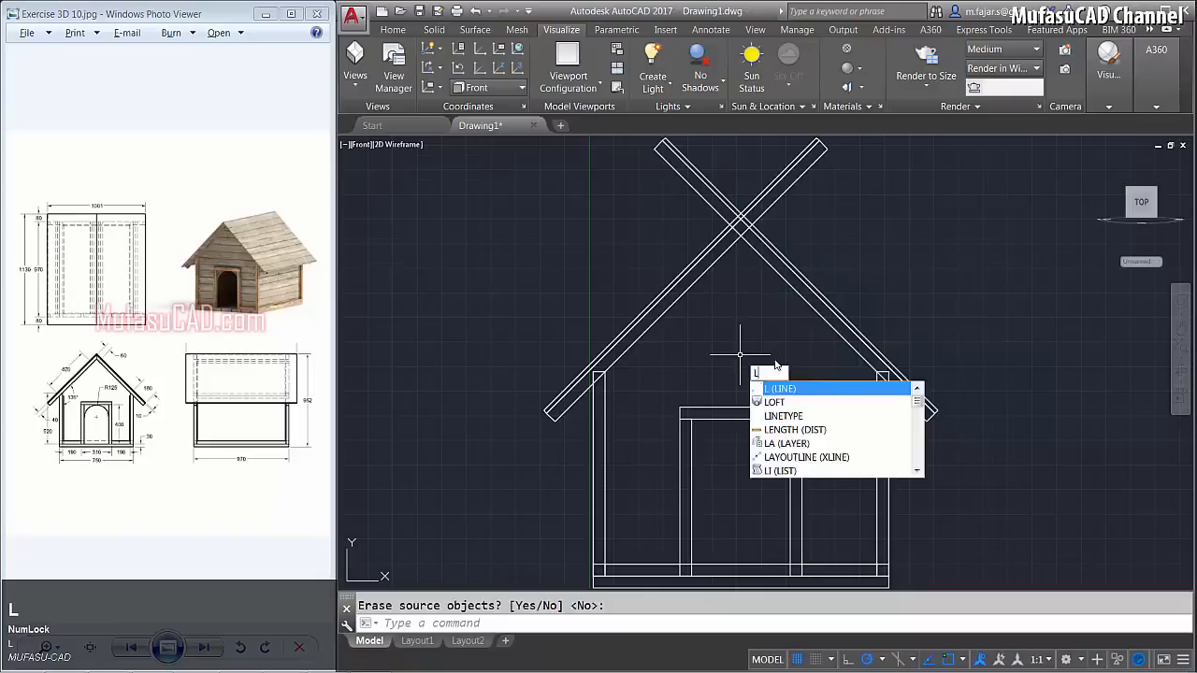
key("space")
left_click(741, 408)
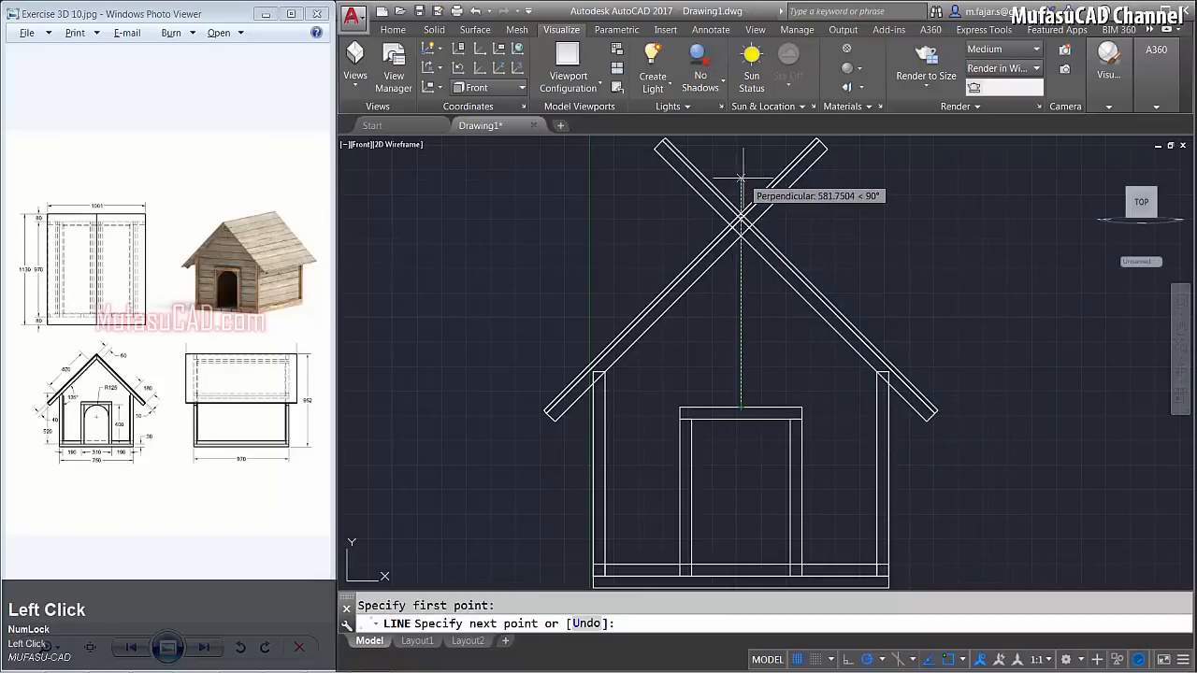
key("space")
Slice both rafters and both roof boards along the vertical centre guide line, keeping both sides.
type("s")
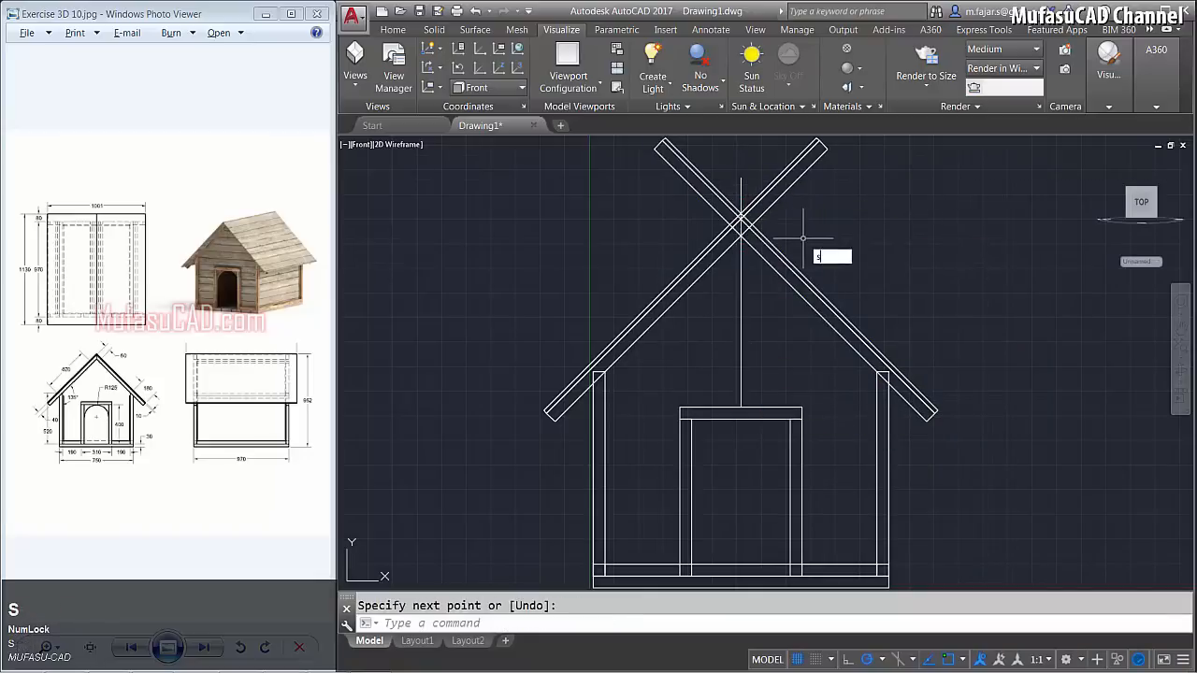
type("l")
key("space")
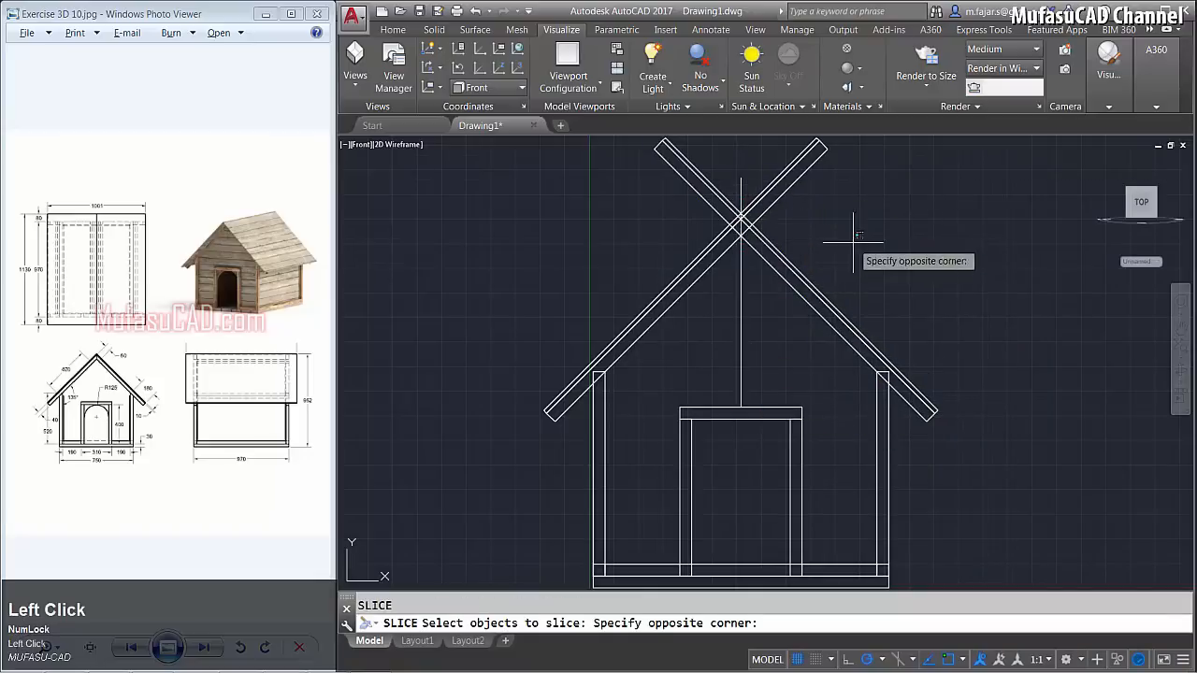
left_click(783, 313)
left_click(701, 315)
left_click(684, 266)
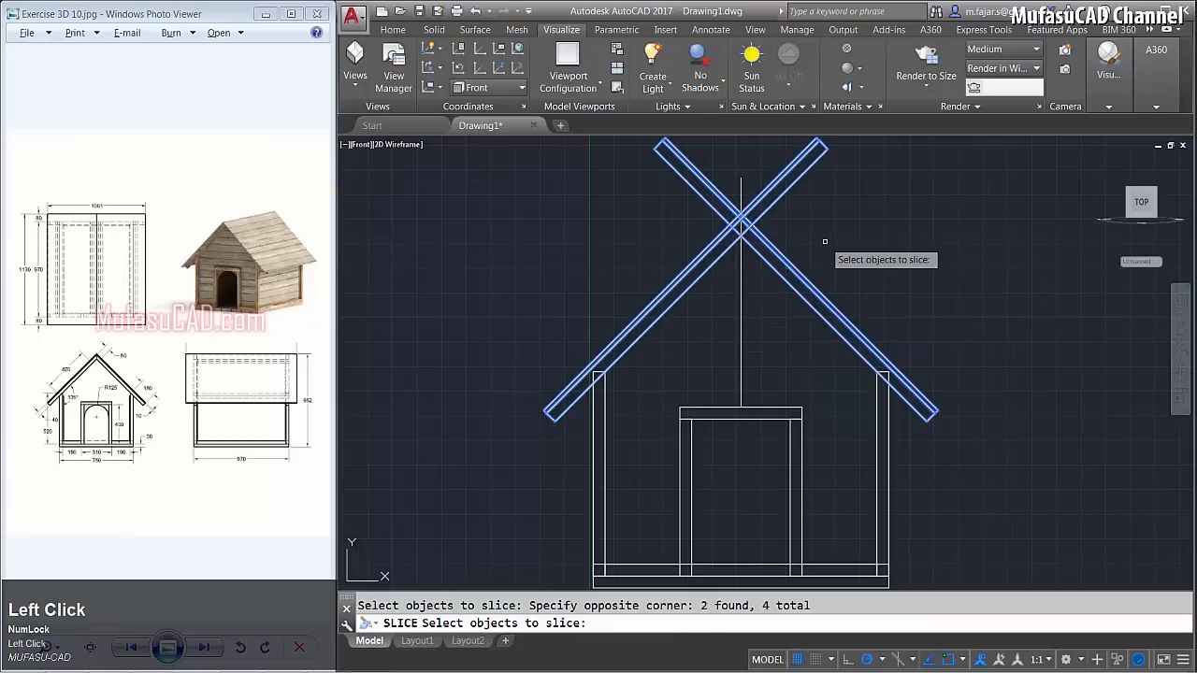
key("space")
left_click(741, 177)
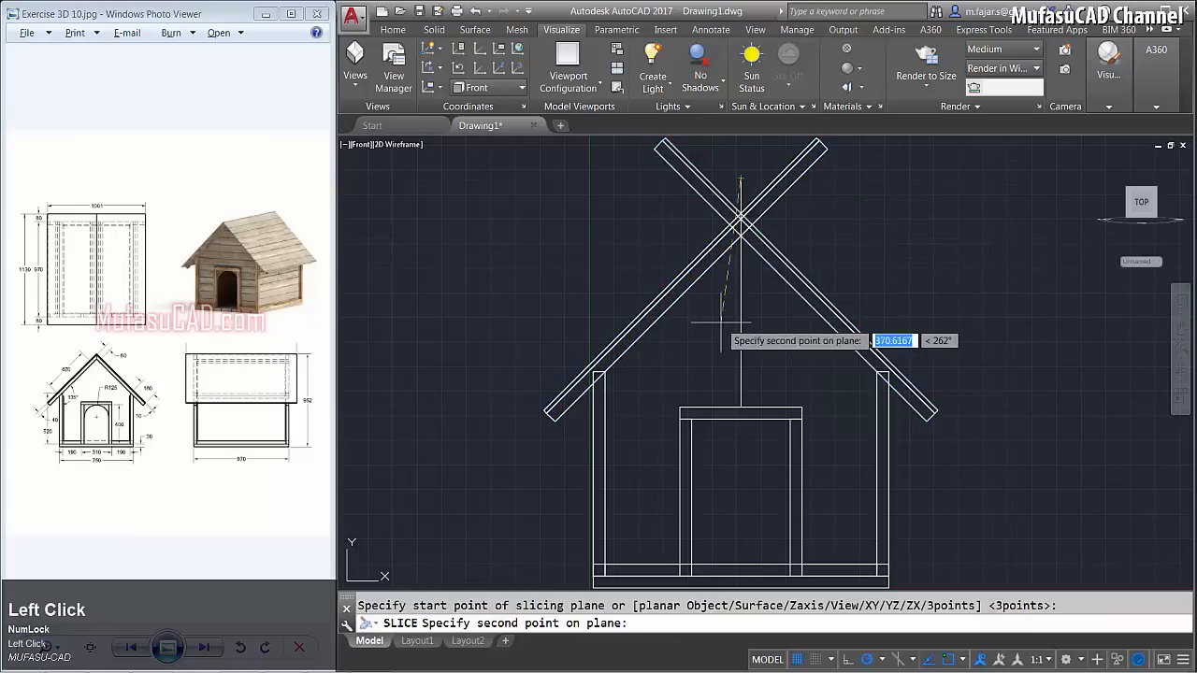
left_click(740, 328)
key("space")
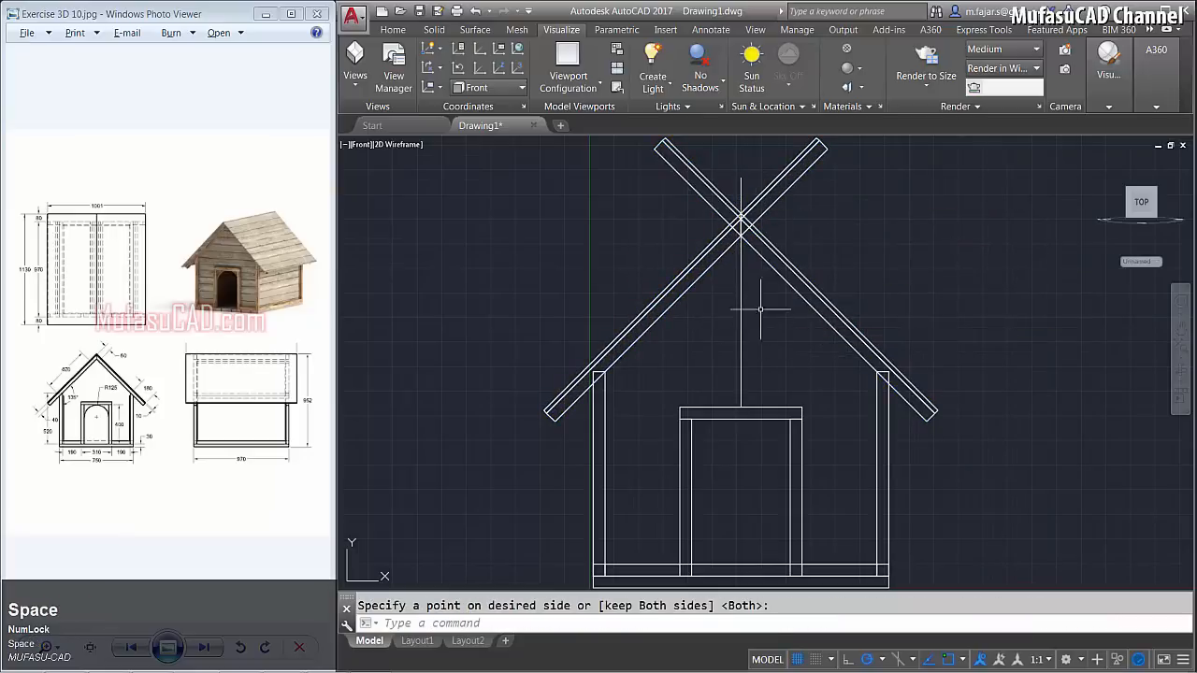
Erase the cut-off rafter and roof board pieces above the ridge together with the guide line.
middle_click_drag(769, 307, 721, 387)
left_click(849, 172)
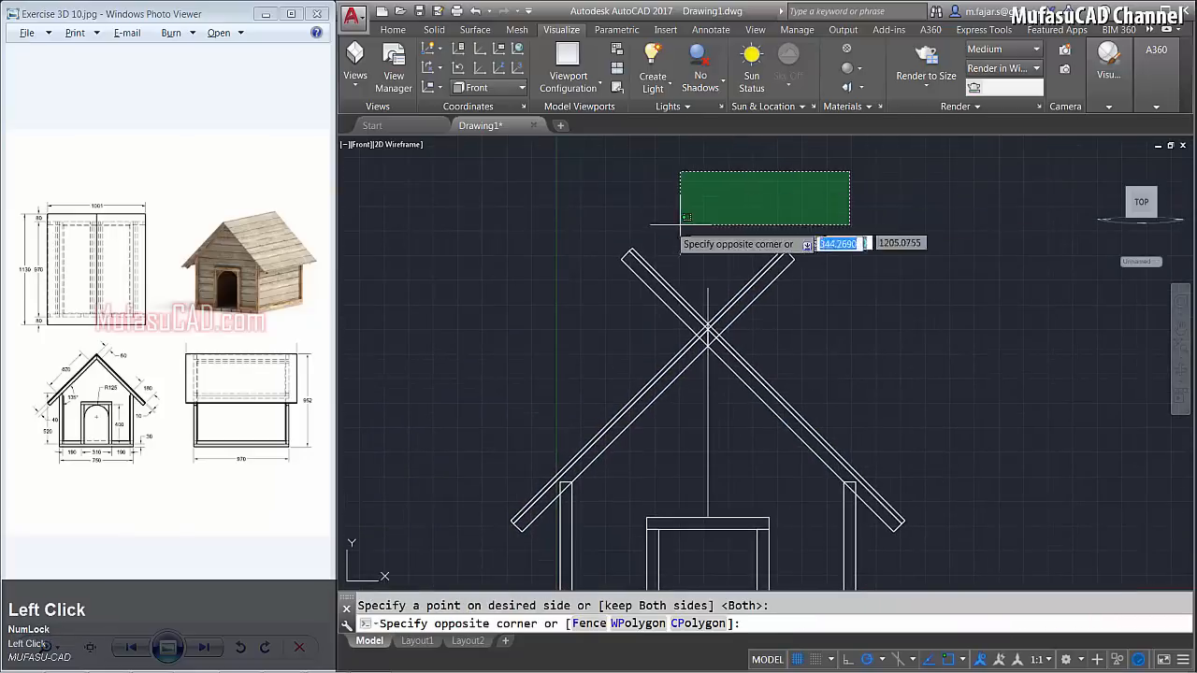
left_click(592, 296)
key("Delete")
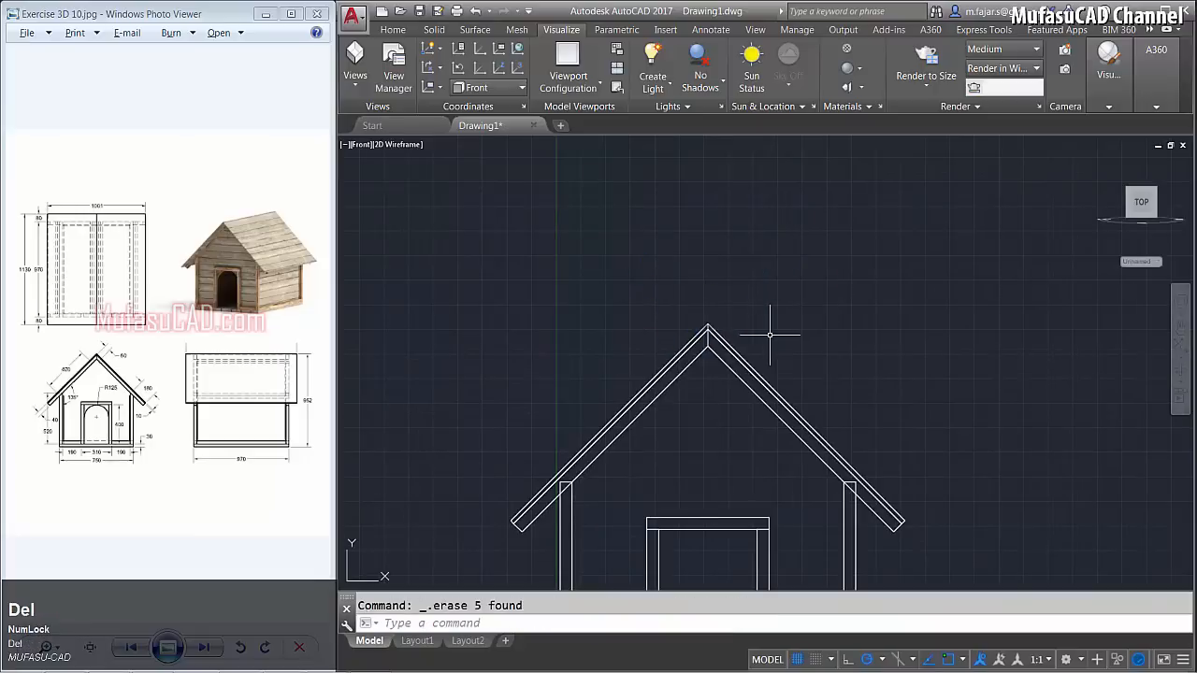
Slice the front and rear posts on the right side along the rafter's lower edge, keeping both sides.
middle_click_drag(778, 366, 765, 278)
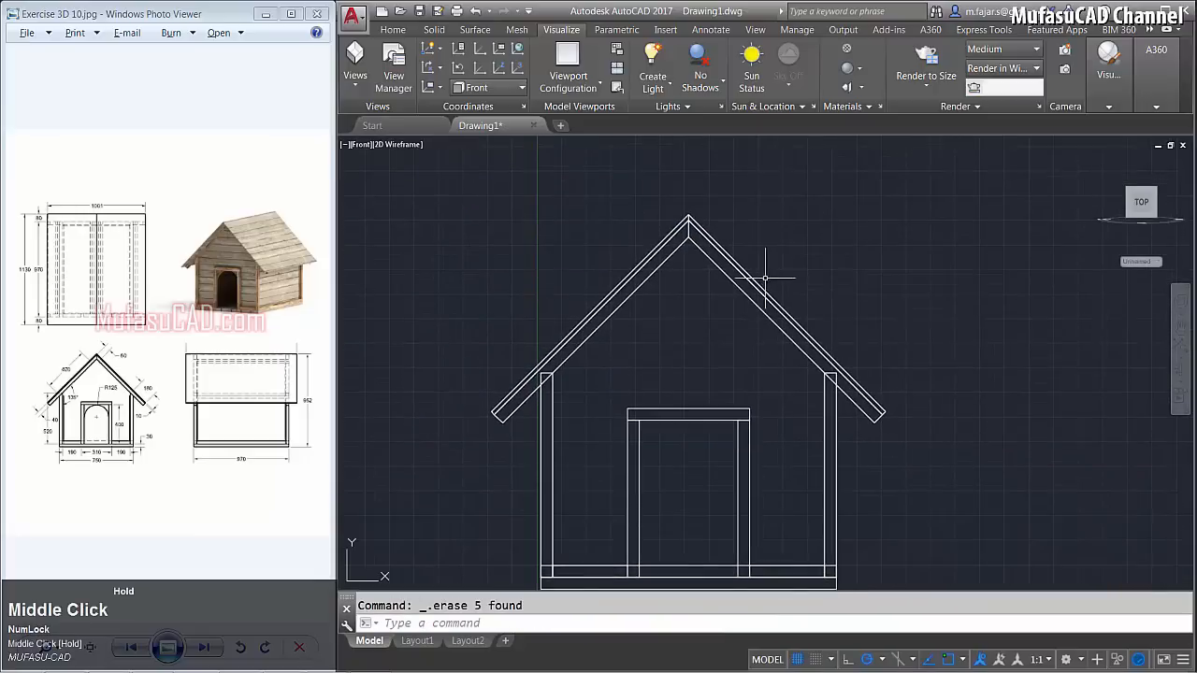
type("l")
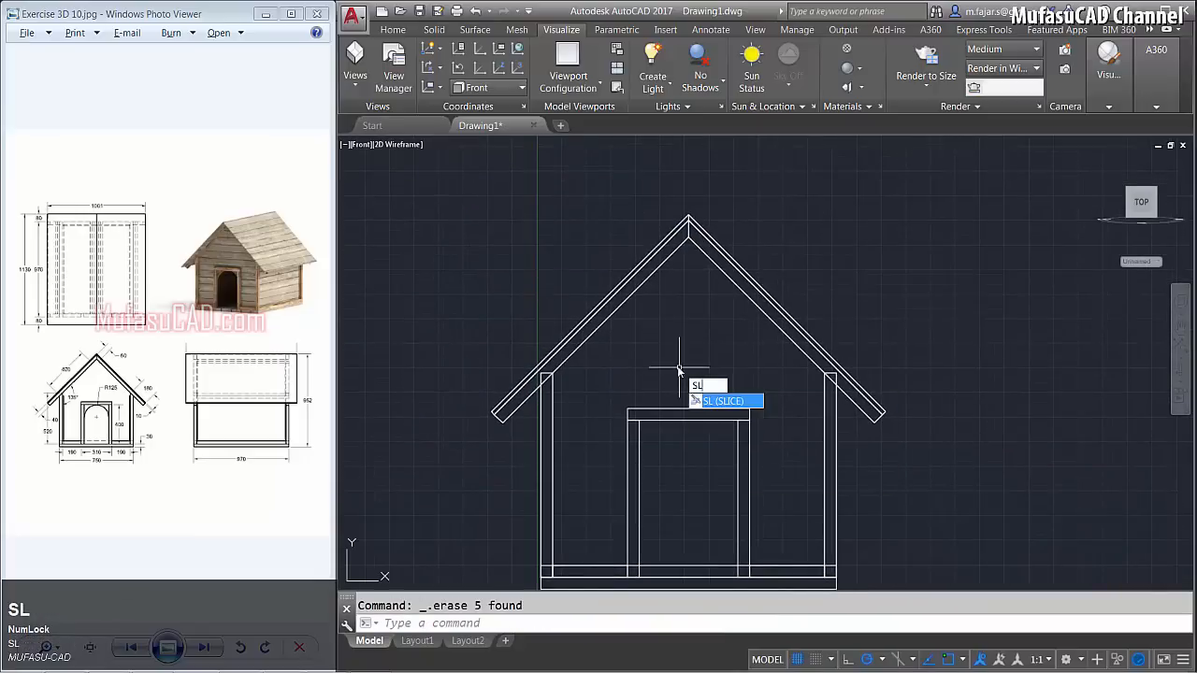
key("space")
left_click(855, 473)
left_click(799, 505)
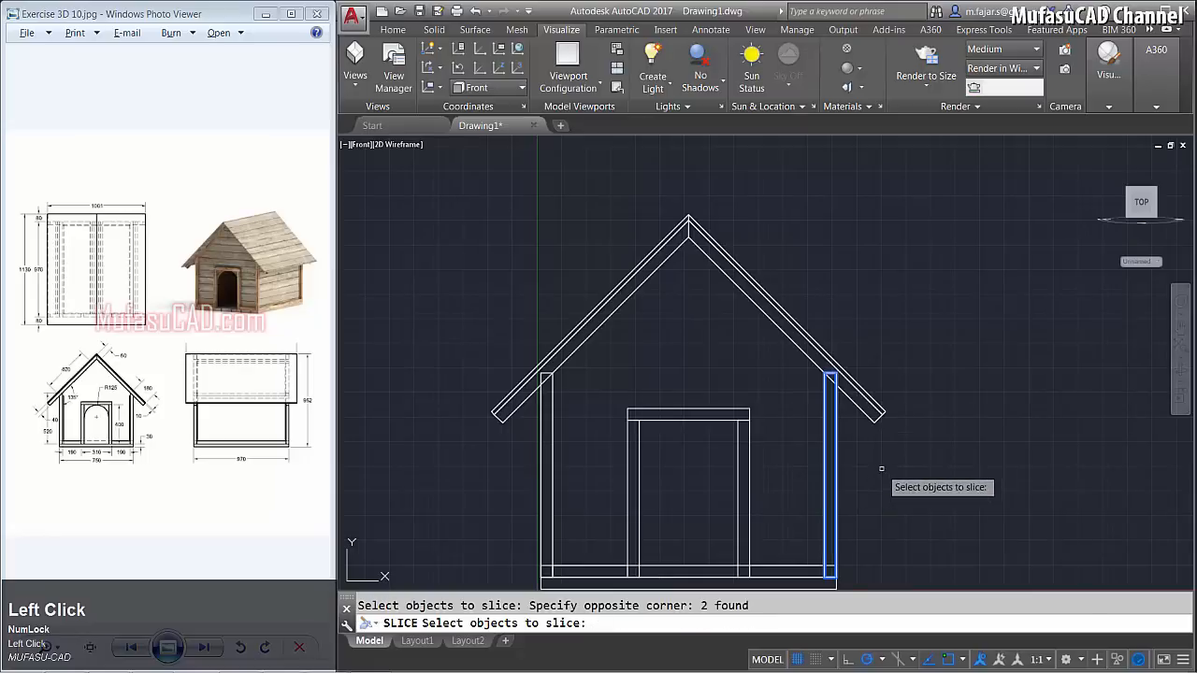
key("Return")
scroll(863, 449, "up", 2)
left_click(879, 404)
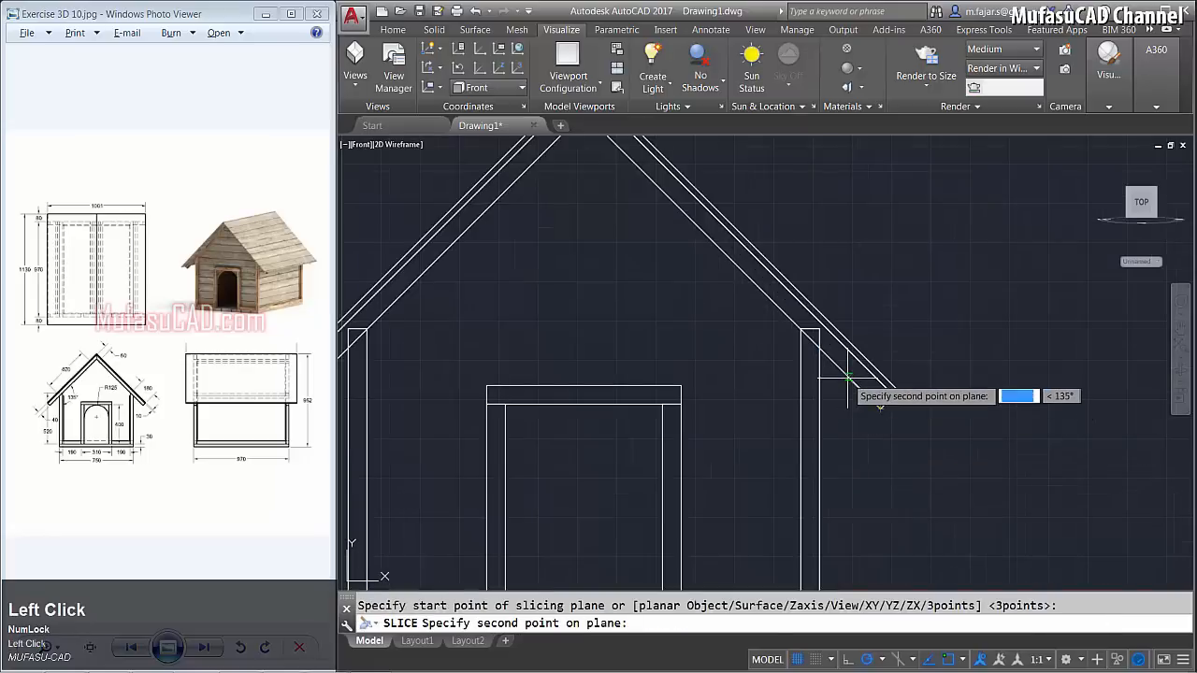
left_click(848, 378)
key("space")
Erase the cut-off triangular tops of the right-hand posts that overlap the rafter.
scroll(806, 332, "up", 3)
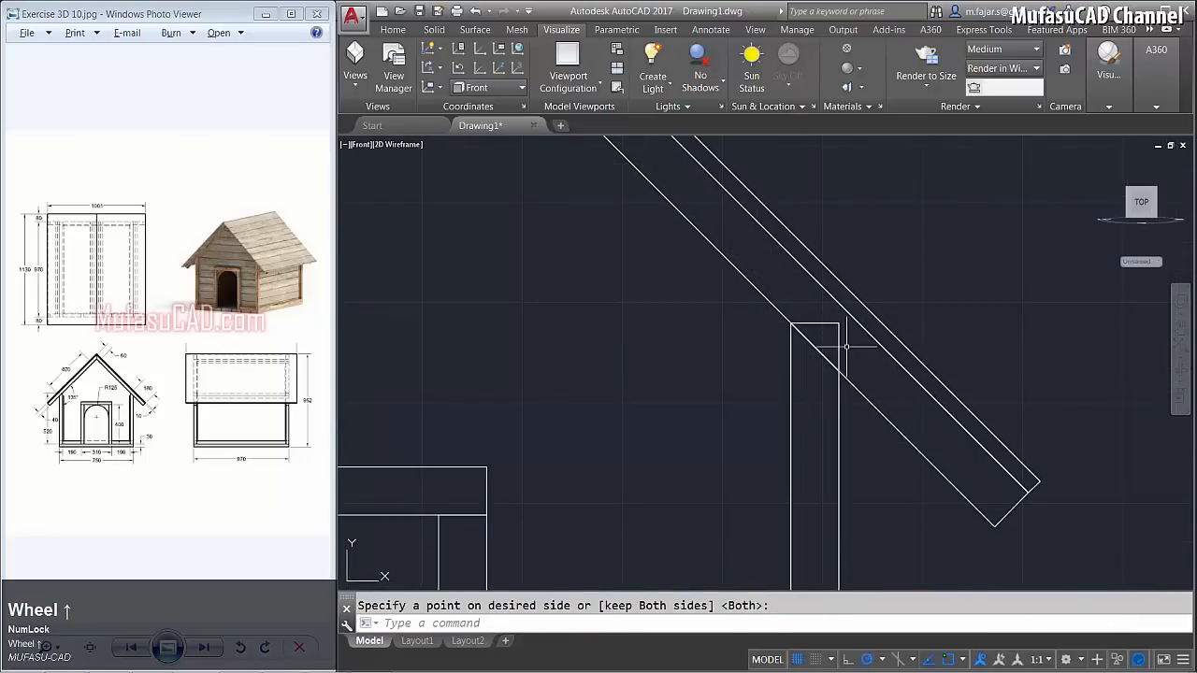
left_click(826, 335)
key("Delete")
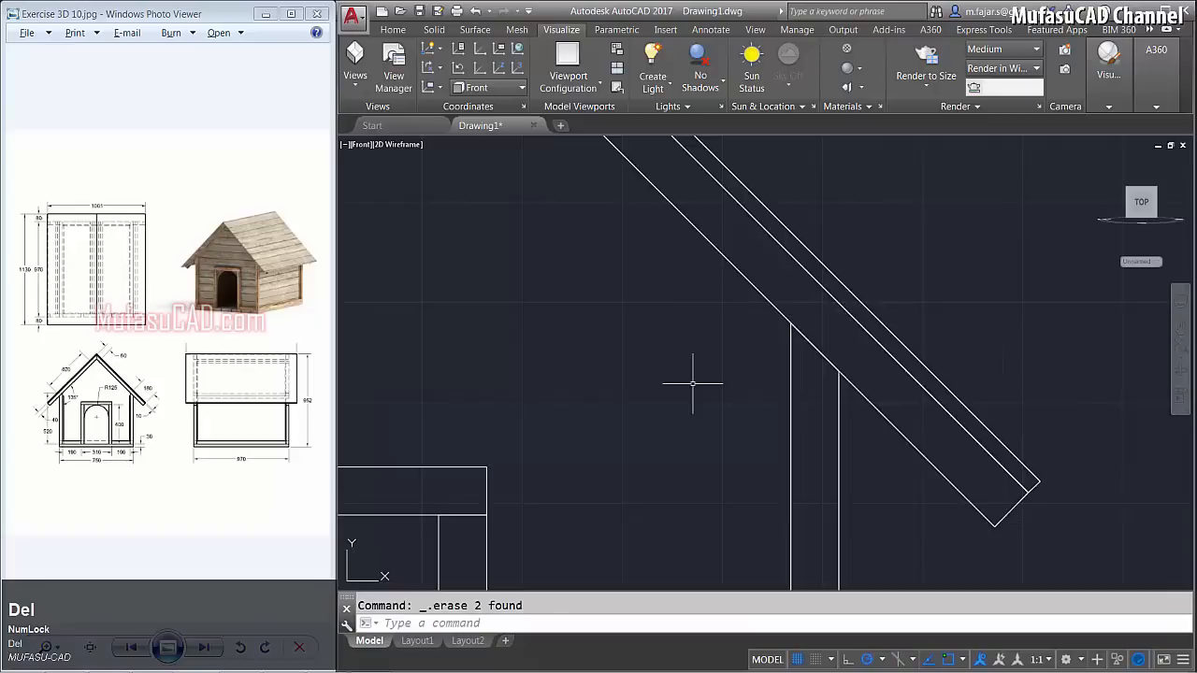
Slice the left-side posts along the lower edge of the left rafter, keeping both sides.
scroll(695, 382, "down", 3)
middle_click_drag(481, 397, 570, 403)
scroll(602, 395, "up", 3)
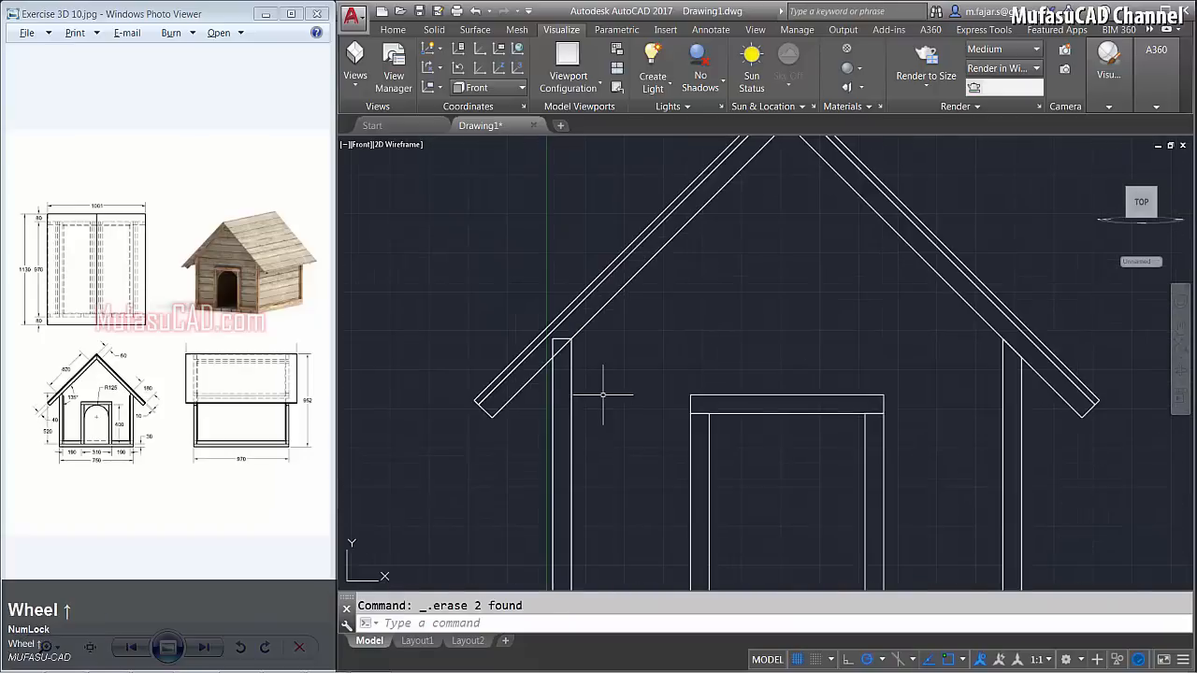
type("l")
key("space")
left_click(604, 398)
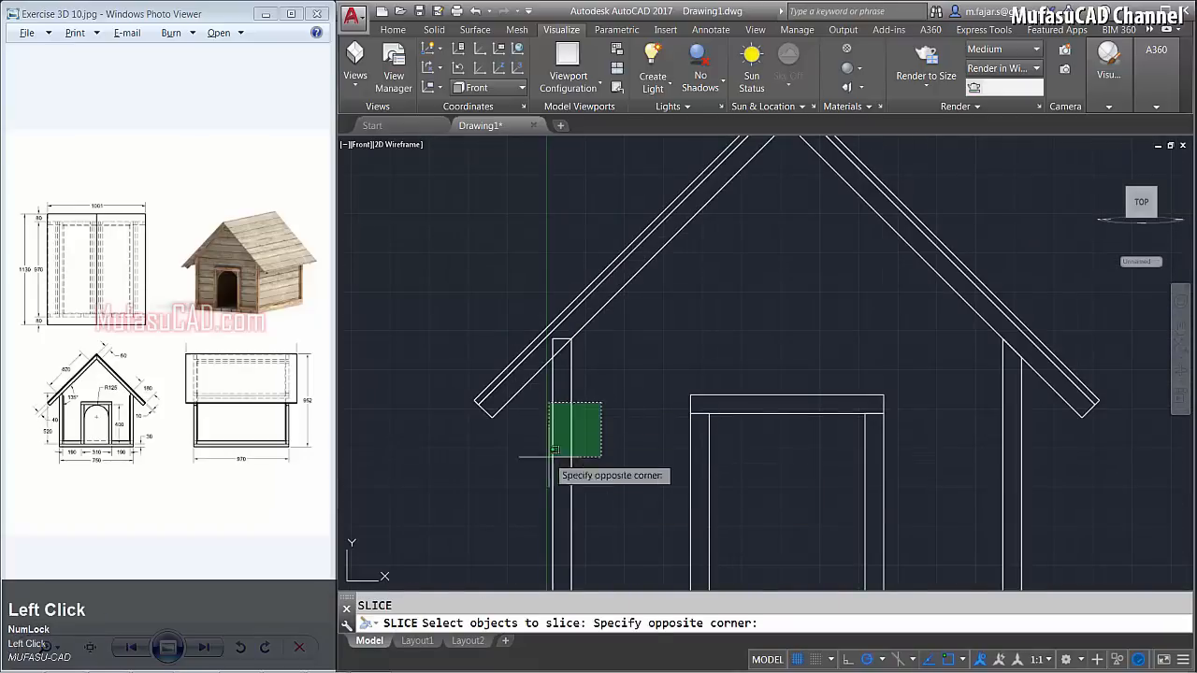
left_click(520, 486)
key("space")
scroll(551, 346, "up", 2)
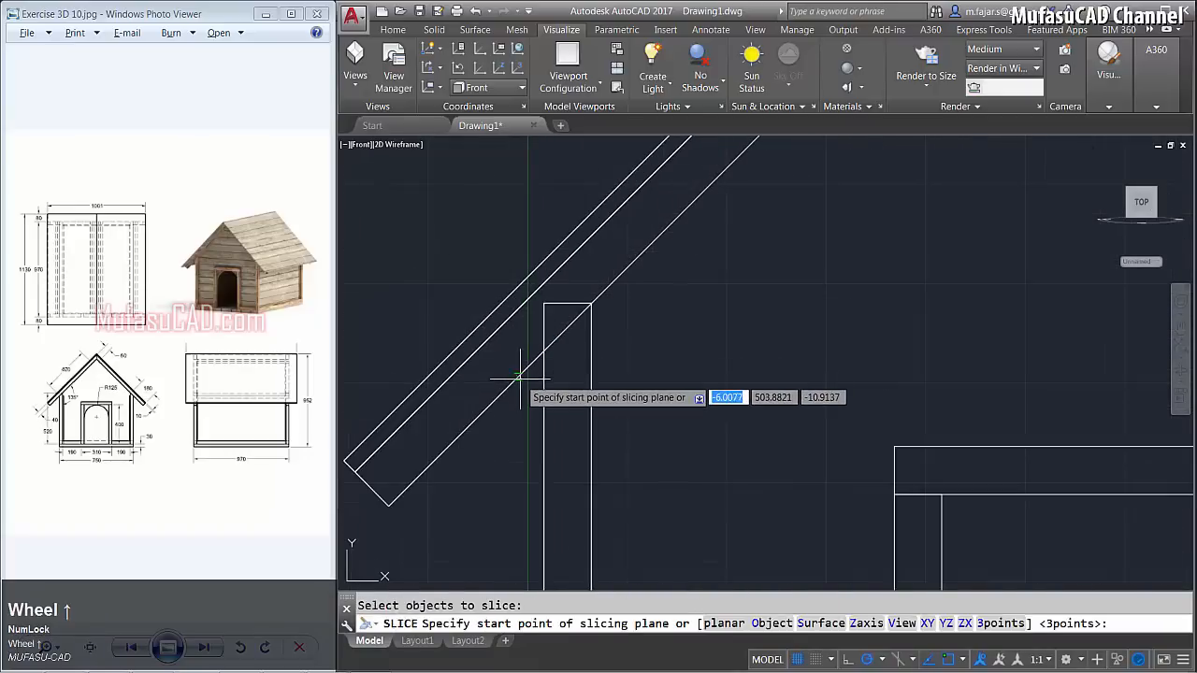
left_click(518, 376)
left_click(620, 272)
key("space")
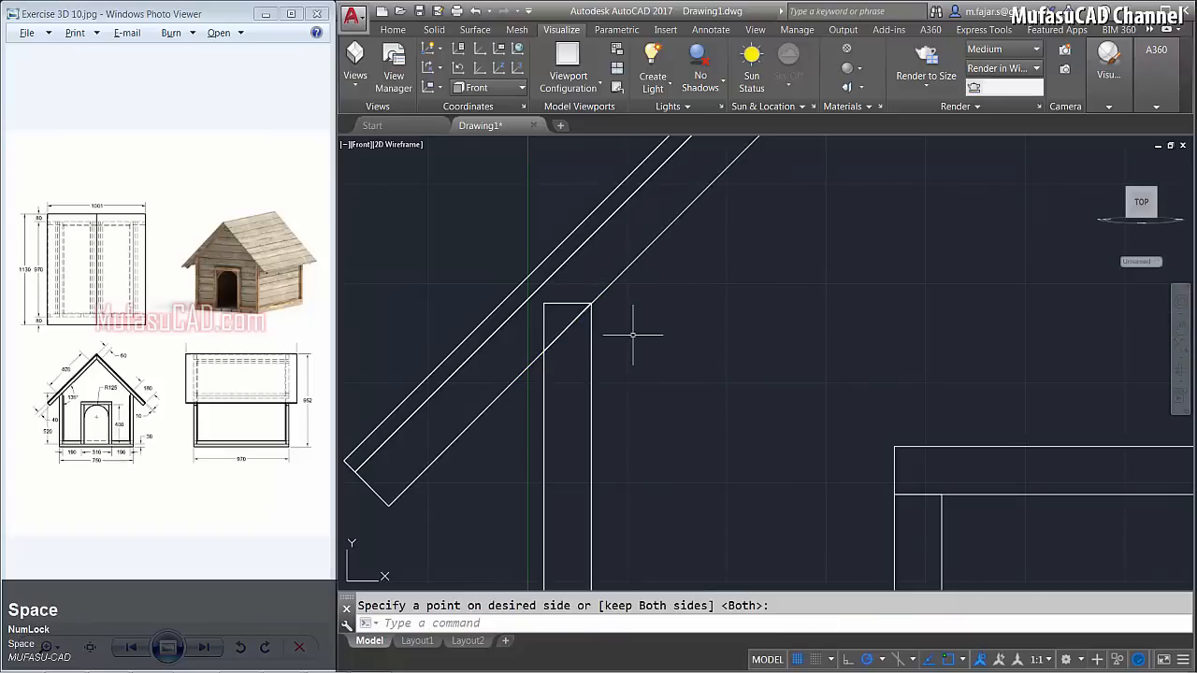
Erase the cut-off triangular tops of the left-hand posts.
left_click(572, 291)
left_click(555, 310)
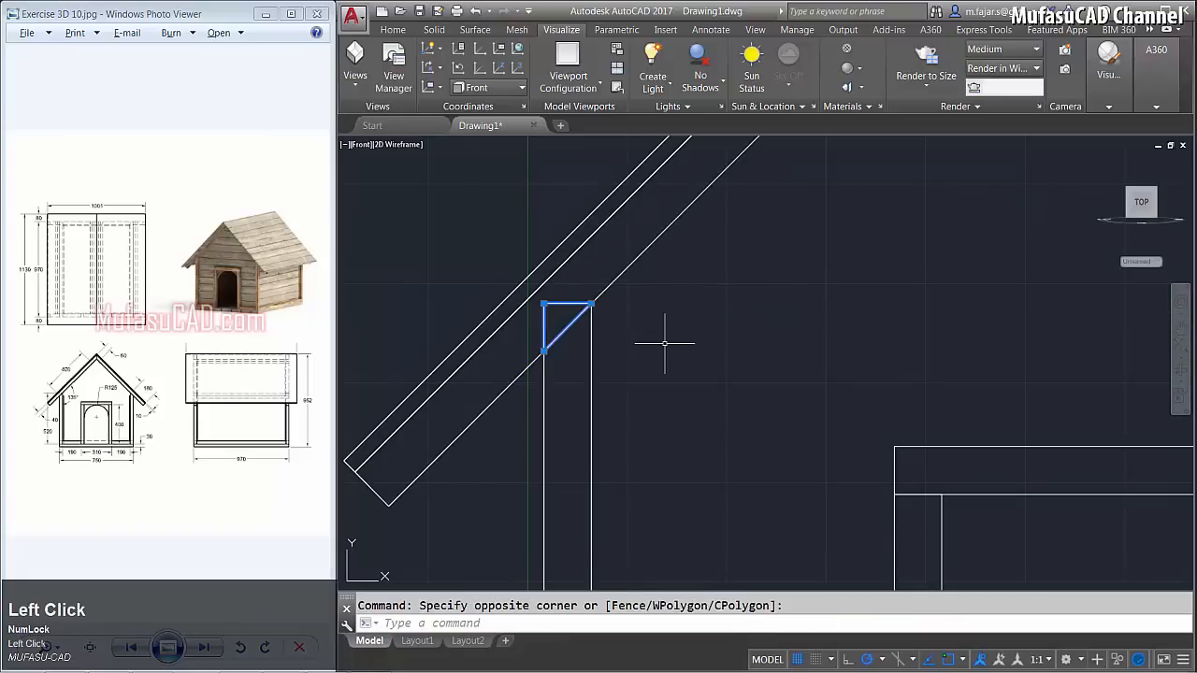
key("Delete")
scroll(807, 337, "down", 3)
middle_click_drag(807, 337, 645, 369)
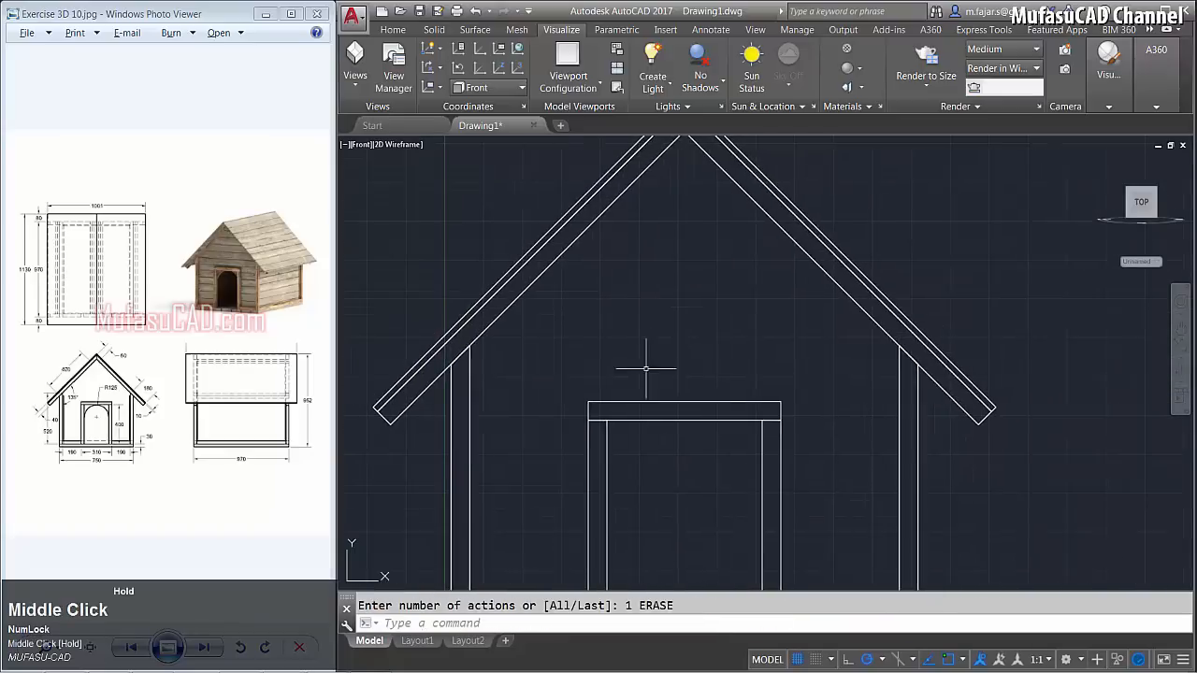
Align the UCS with the lower edge of the right rafter, with its origin on that edge near the eave.
type("s")
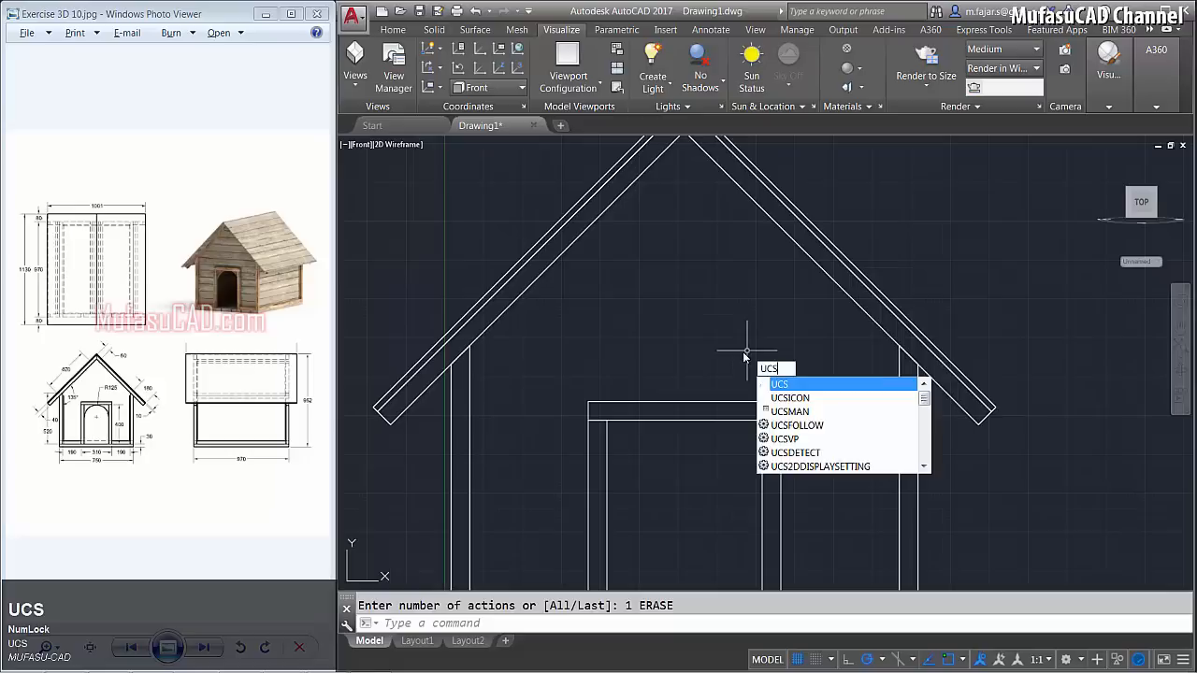
key("space")
scroll(827, 409, "up", 3)
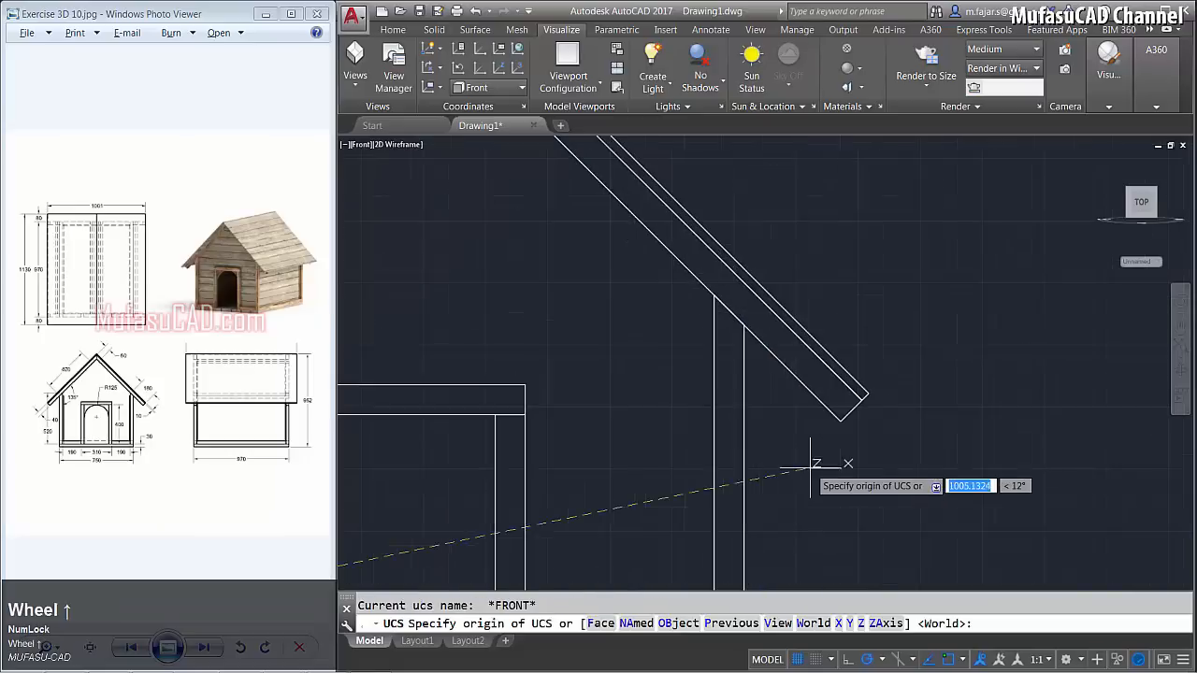
left_click(811, 394)
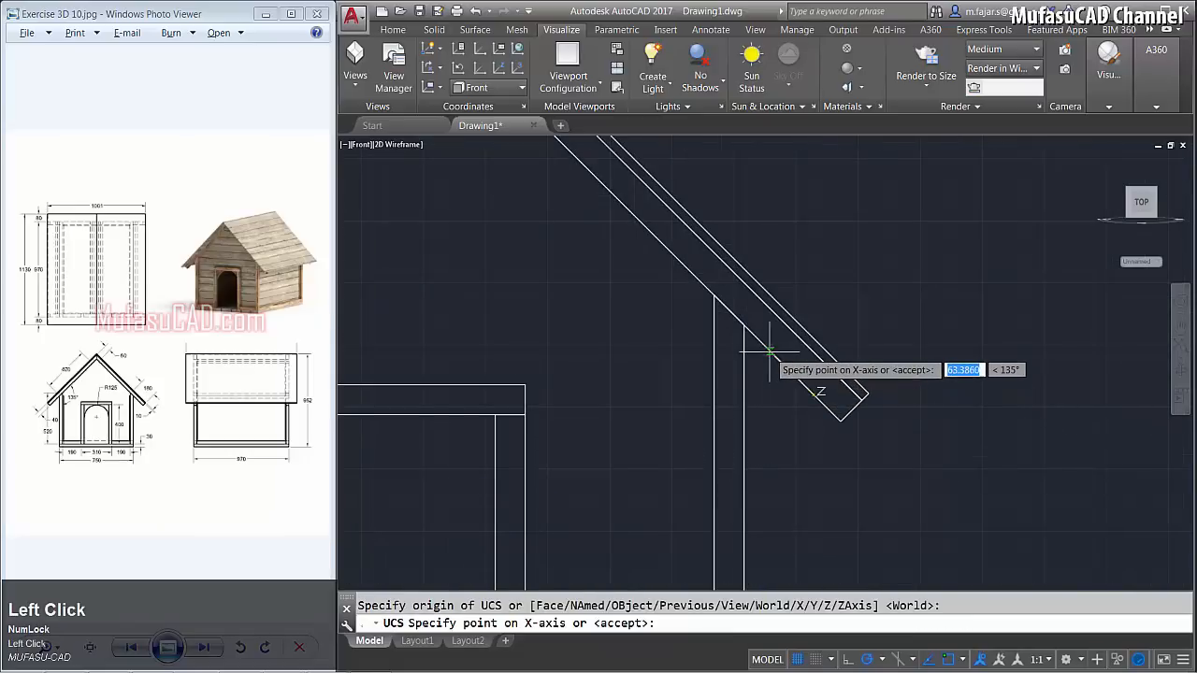
left_click(800, 368)
left_click(905, 325)
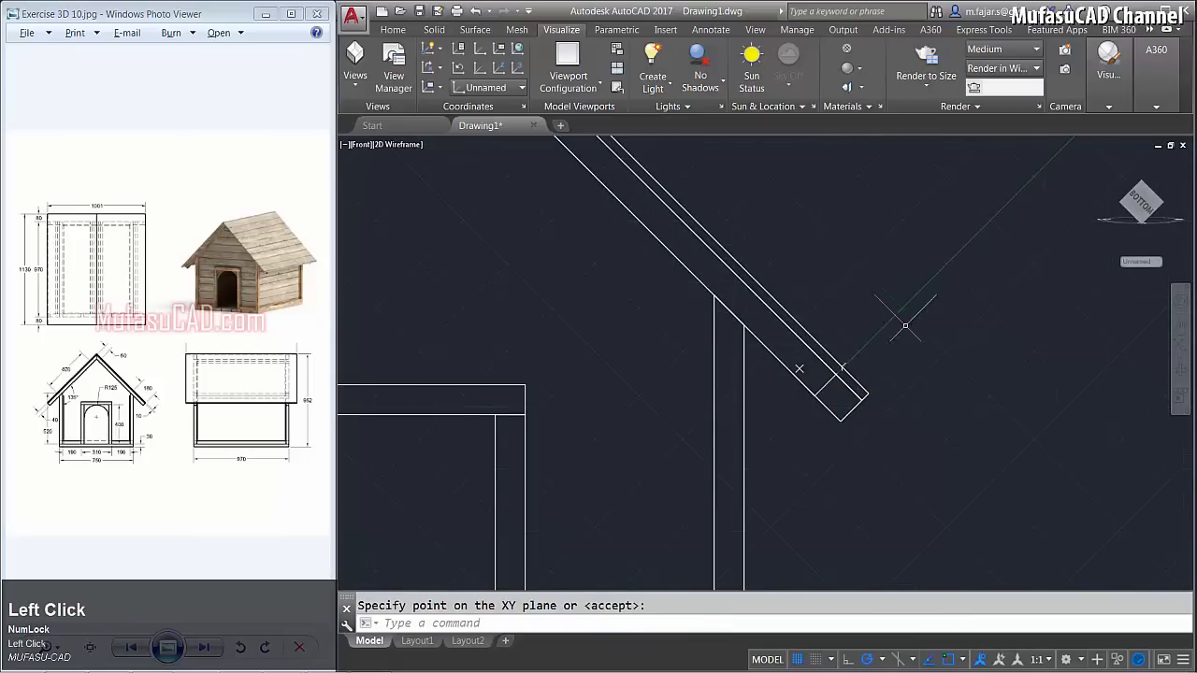
Draw a 30 by 30 square inside the right rafter, starting from the outer top corner of the right post.
scroll(767, 348, "up", 2)
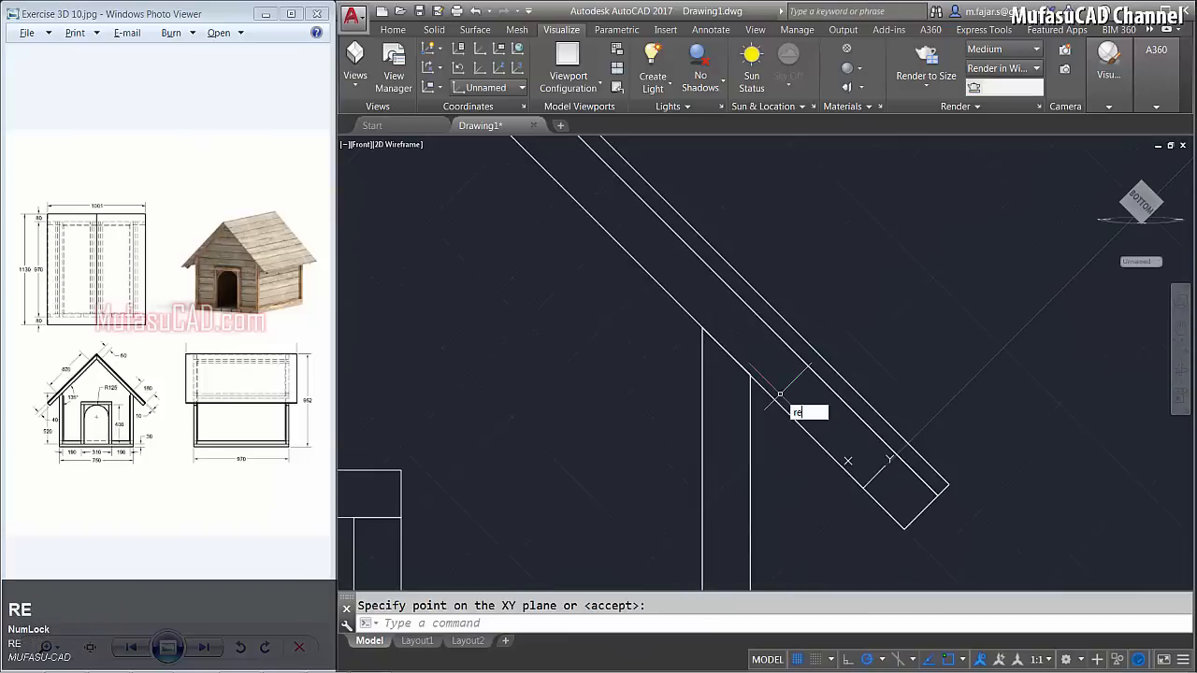
type("rec")
key("space")
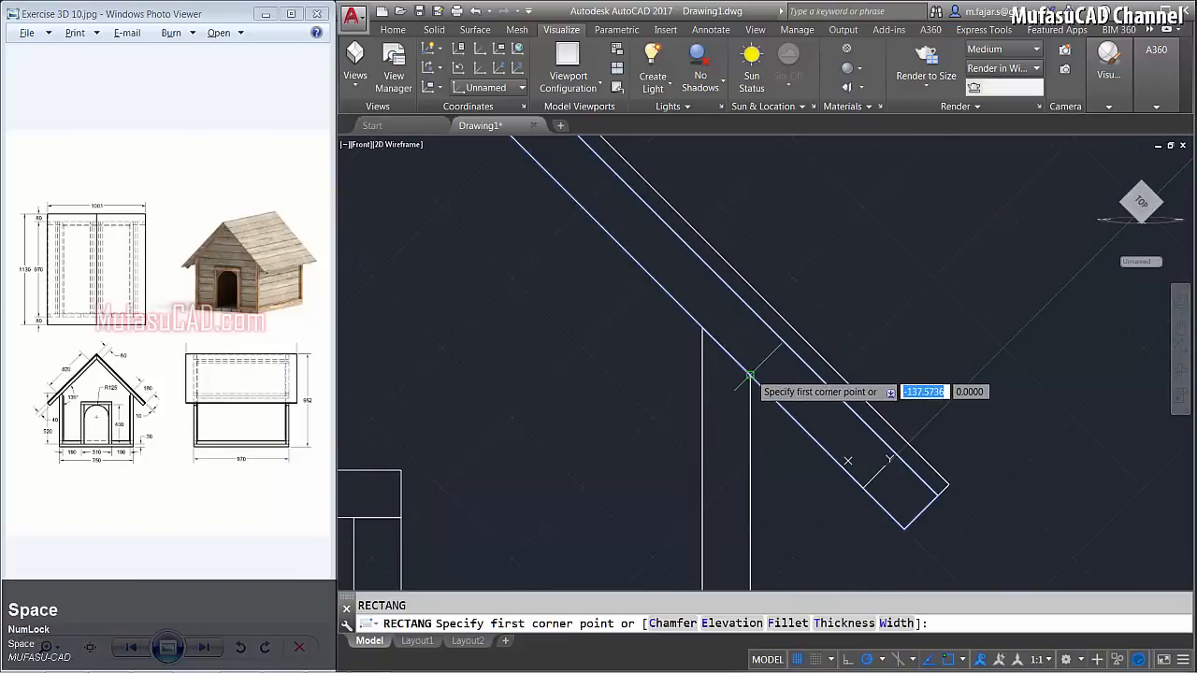
left_click(748, 379)
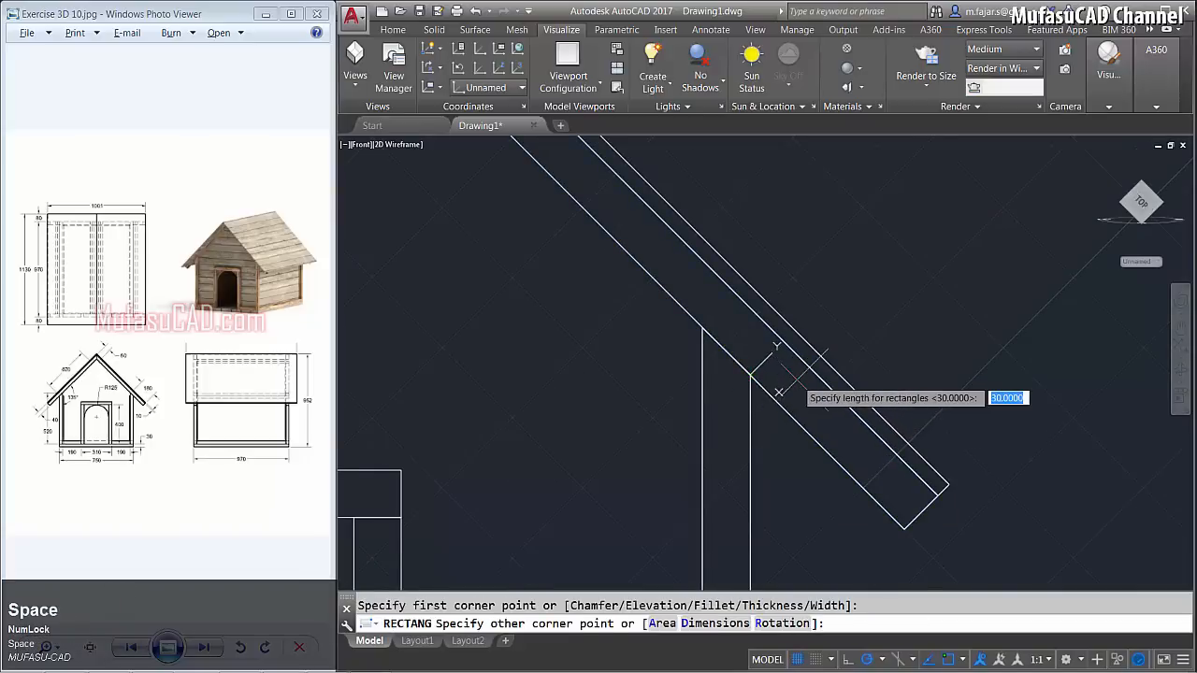
type("3")
key("space")
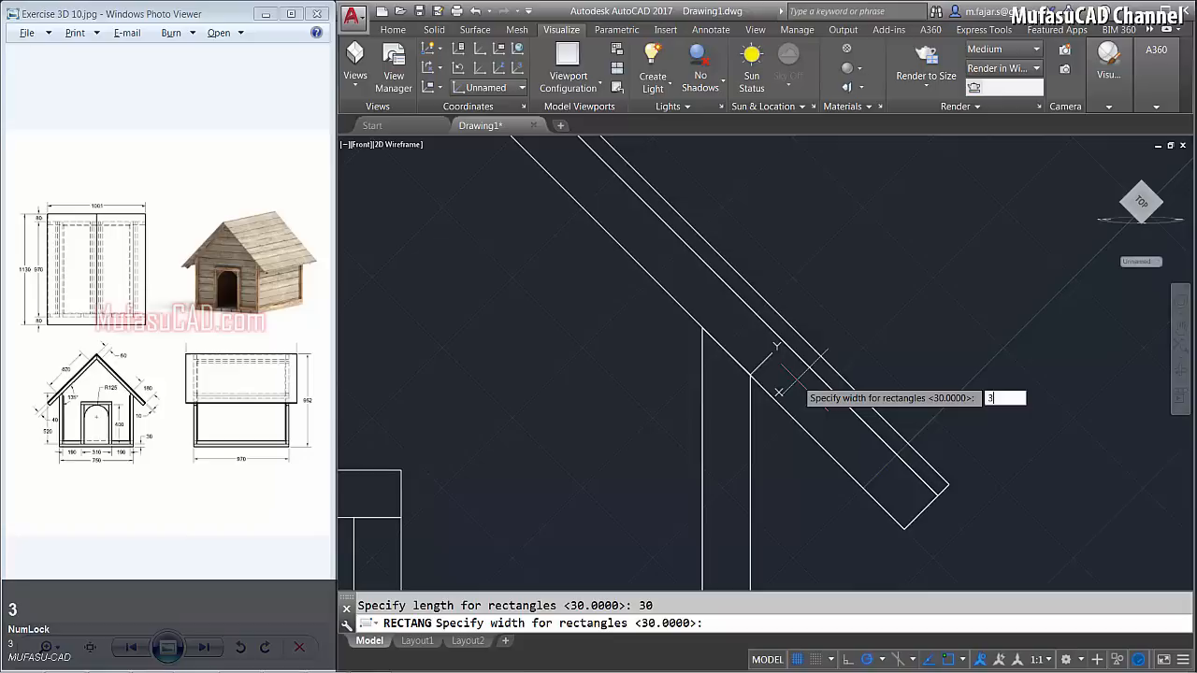
type("30")
key("space")
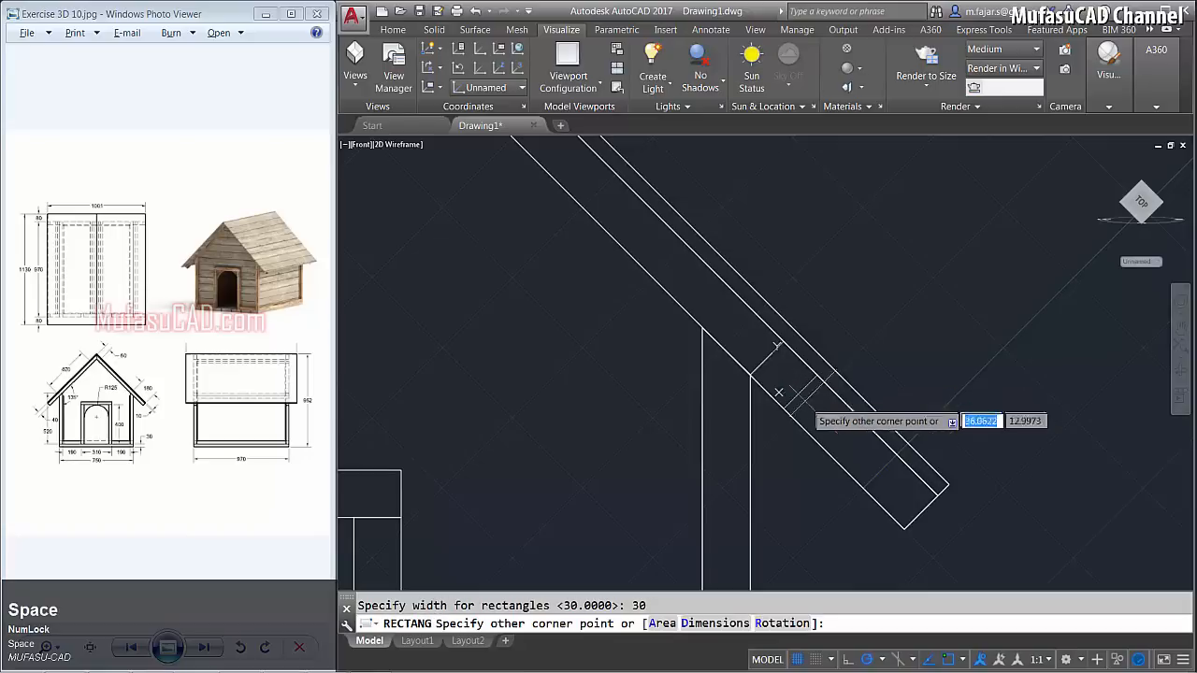
left_click(842, 362)
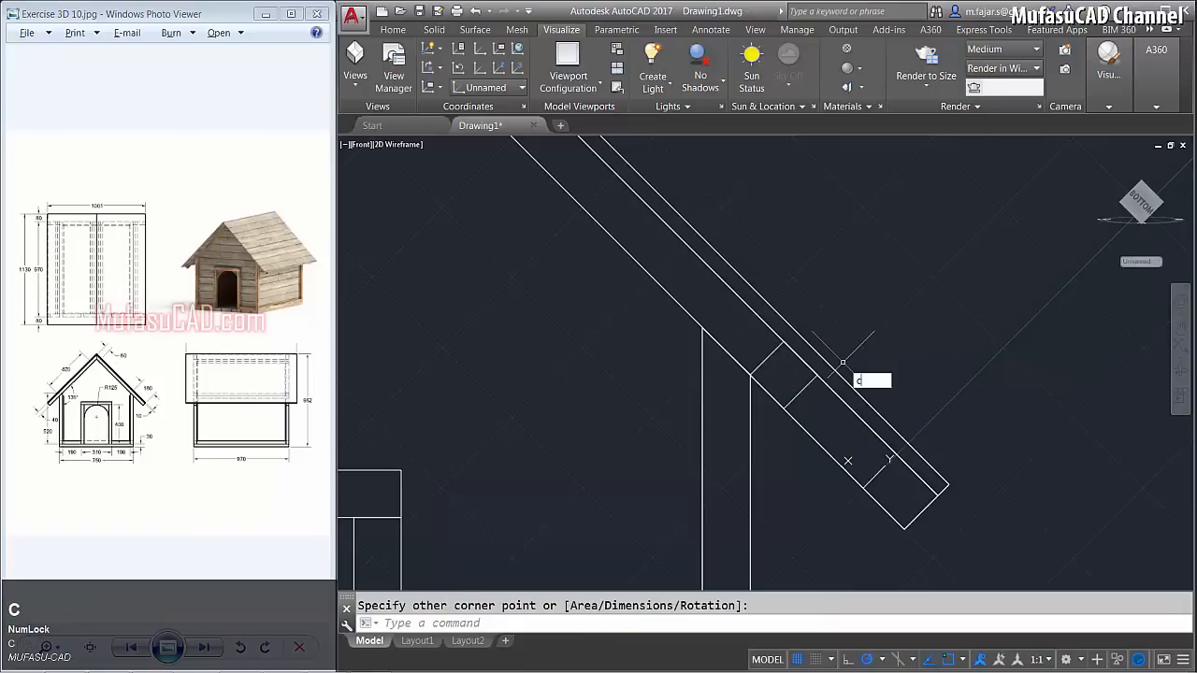
Copy the square by its upper corner to the rafter peak just beneath the roof board.
type("c")
key("space")
left_click(807, 404)
left_click(790, 397)
key("space")
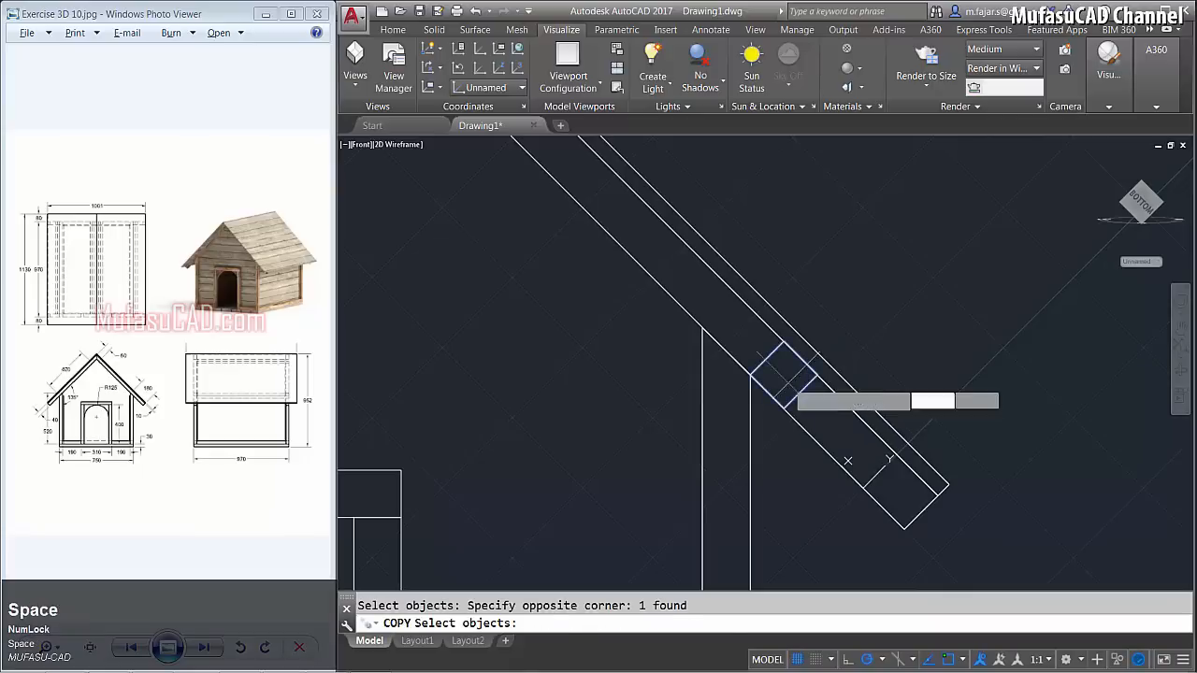
left_click(788, 336)
scroll(738, 346, "down", 3)
middle_click_drag(689, 358, 676, 502)
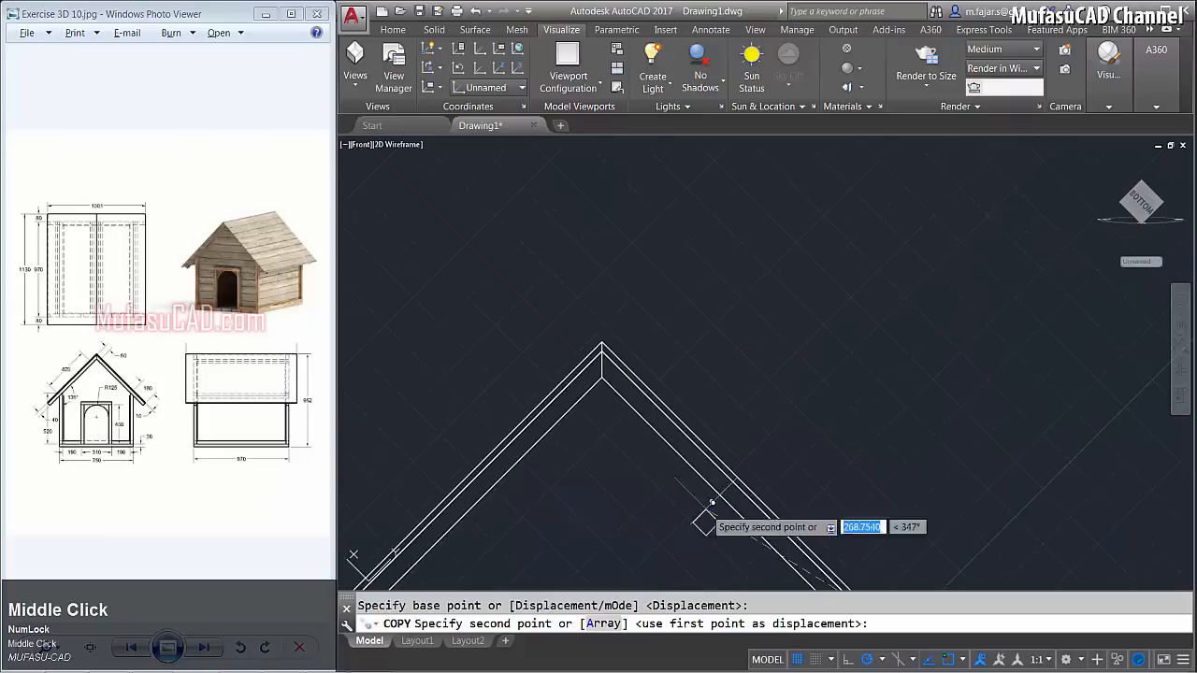
scroll(645, 431, "up", 2)
left_click(577, 302)
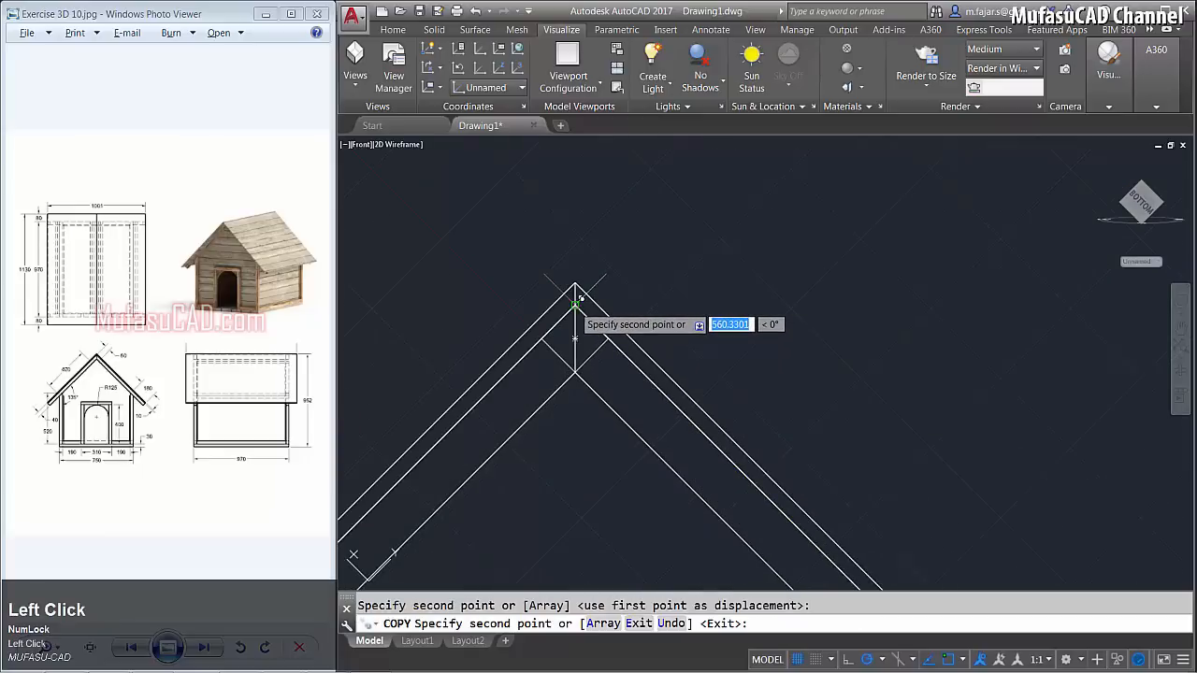
key("space")
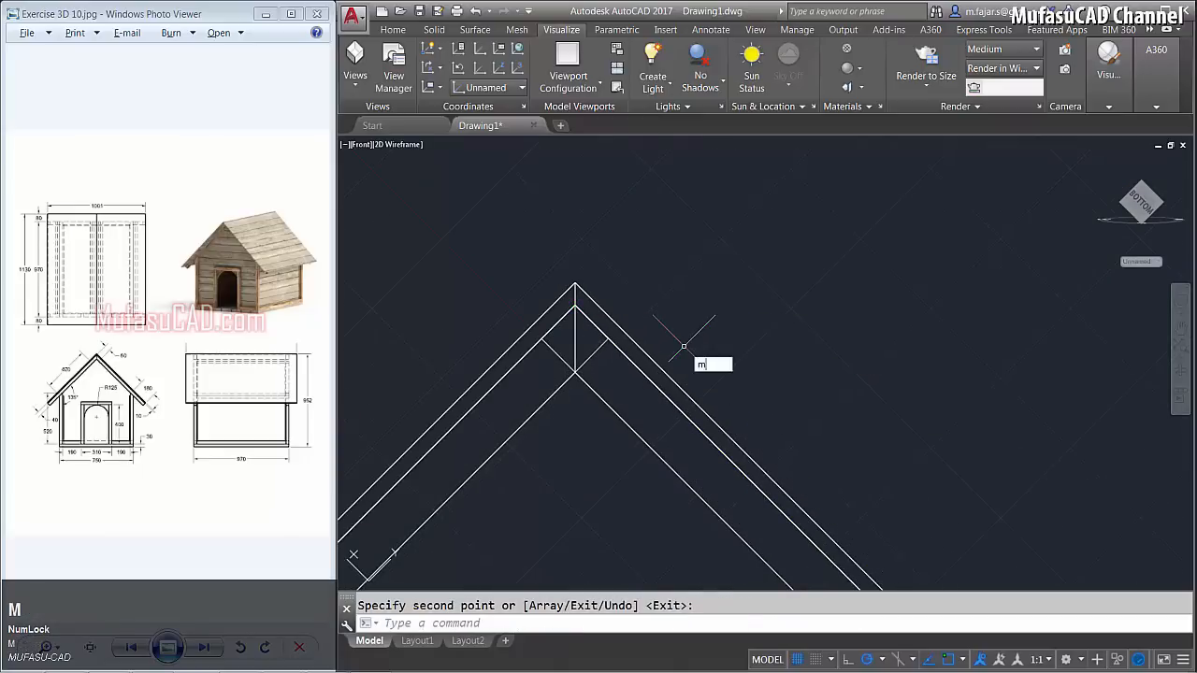
Move the copied square 60 down along the right rafter from the peak.
type("m")
key("space")
left_click(540, 304)
left_click(613, 374)
key("space")
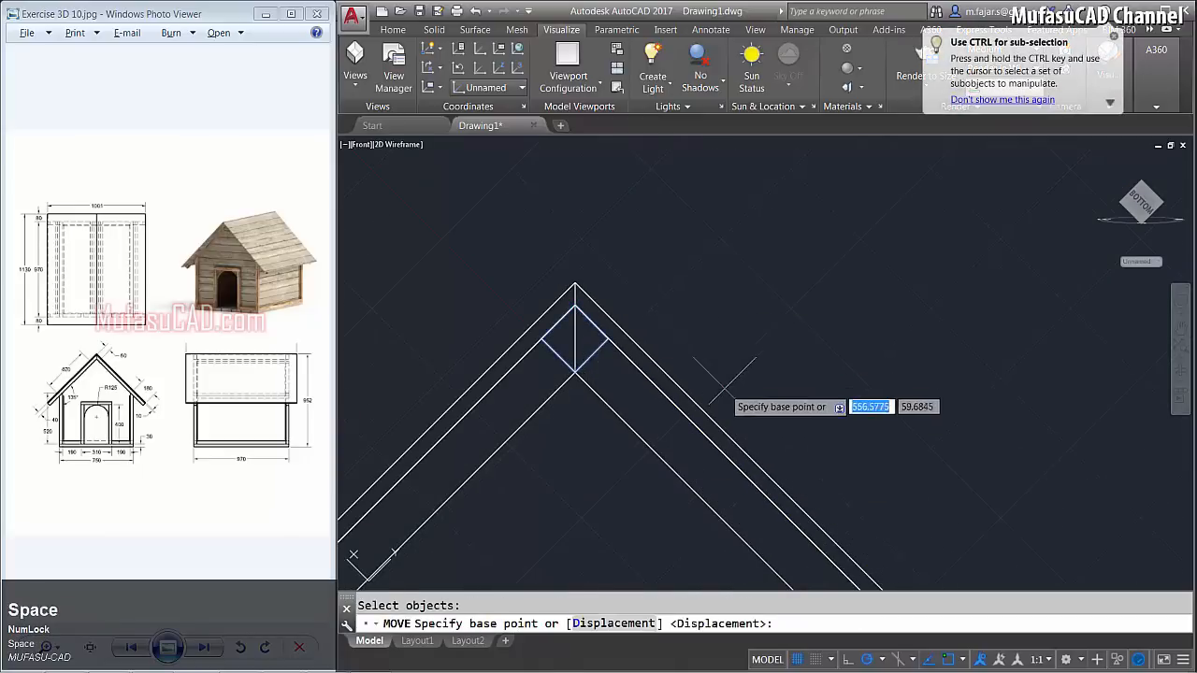
middle_click_drag(724, 381, 748, 366)
left_click(689, 257)
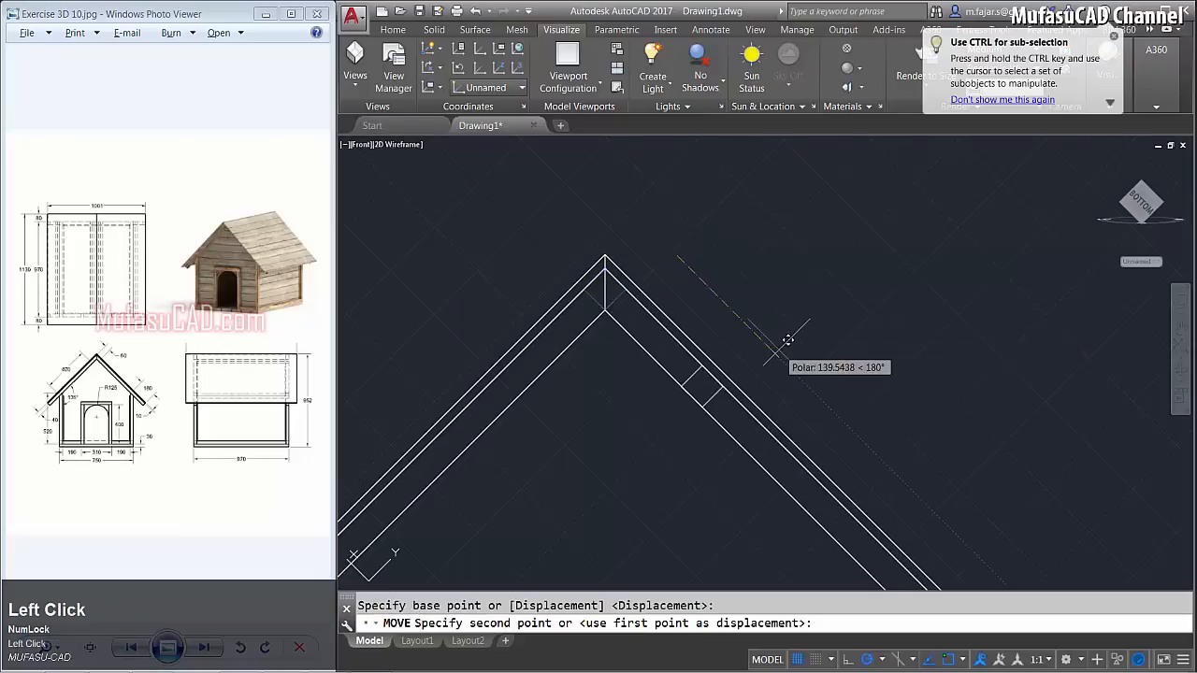
type("60")
key("Return")
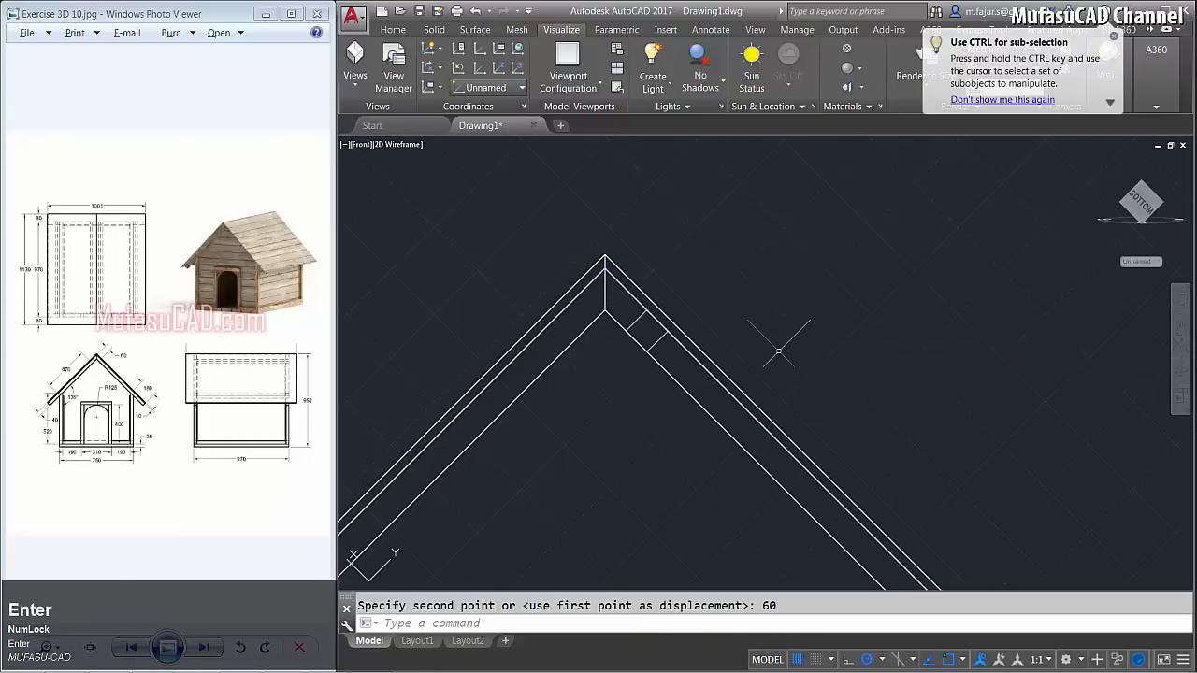
Move both squares 30 back from the front face, using the front post's front and rear top corners as reference points.
scroll(825, 428, "down", 1)
middle_click_drag(824, 428, 818, 335)
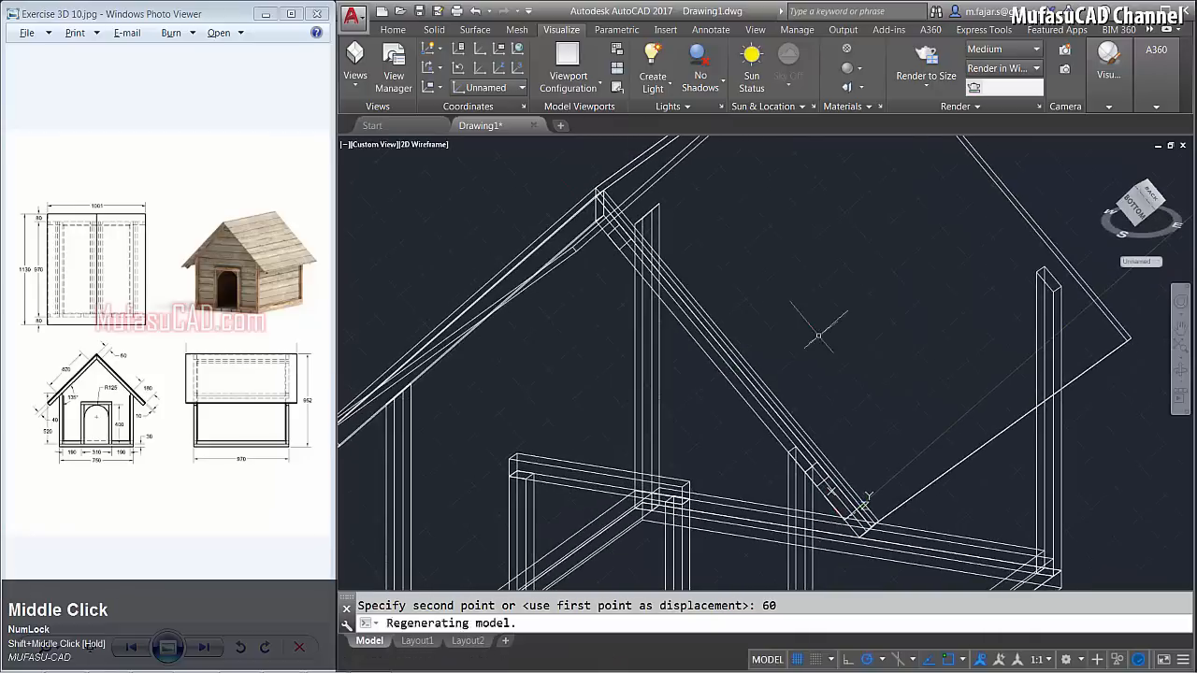
type("m")
key("space")
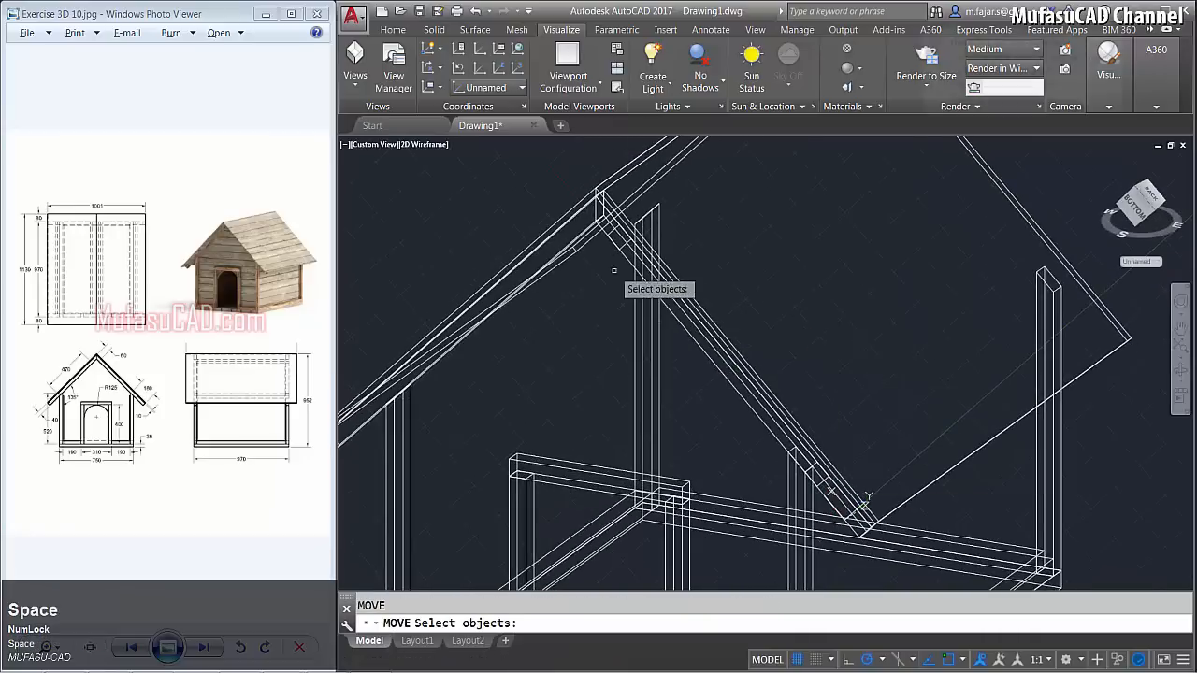
scroll(619, 272, "up", 2)
left_click(629, 245)
middle_click_drag(629, 245, 720, 265)
scroll(842, 519, "up", 2)
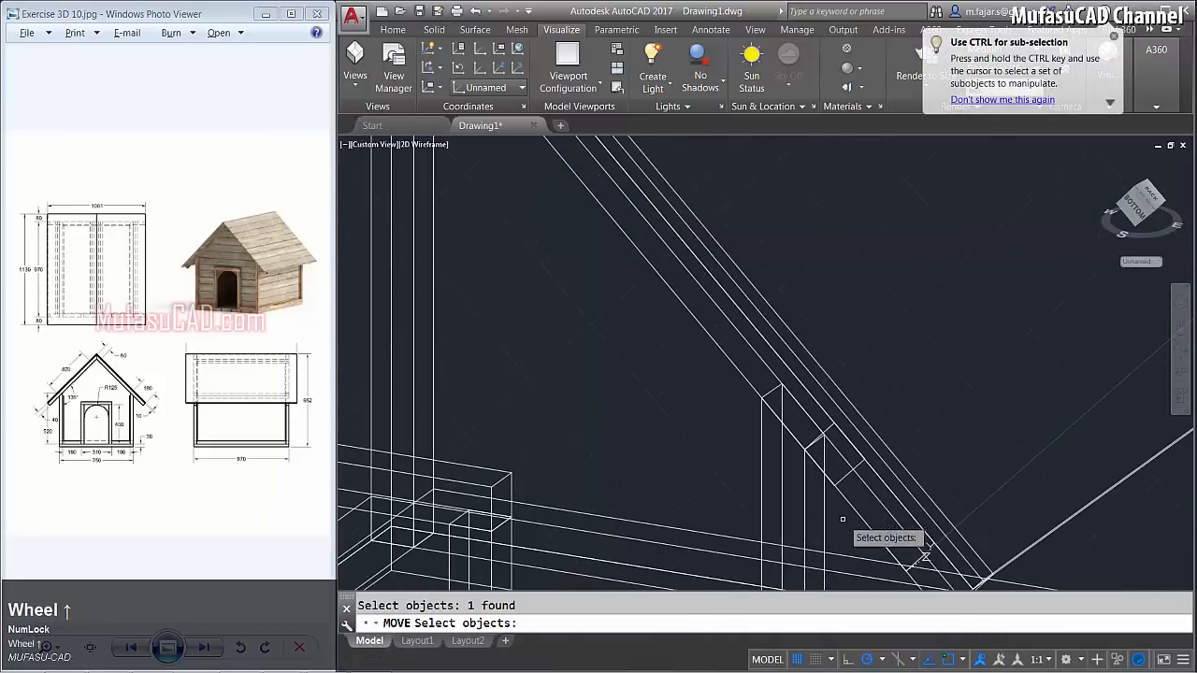
key("space")
scroll(856, 439, "up", 3)
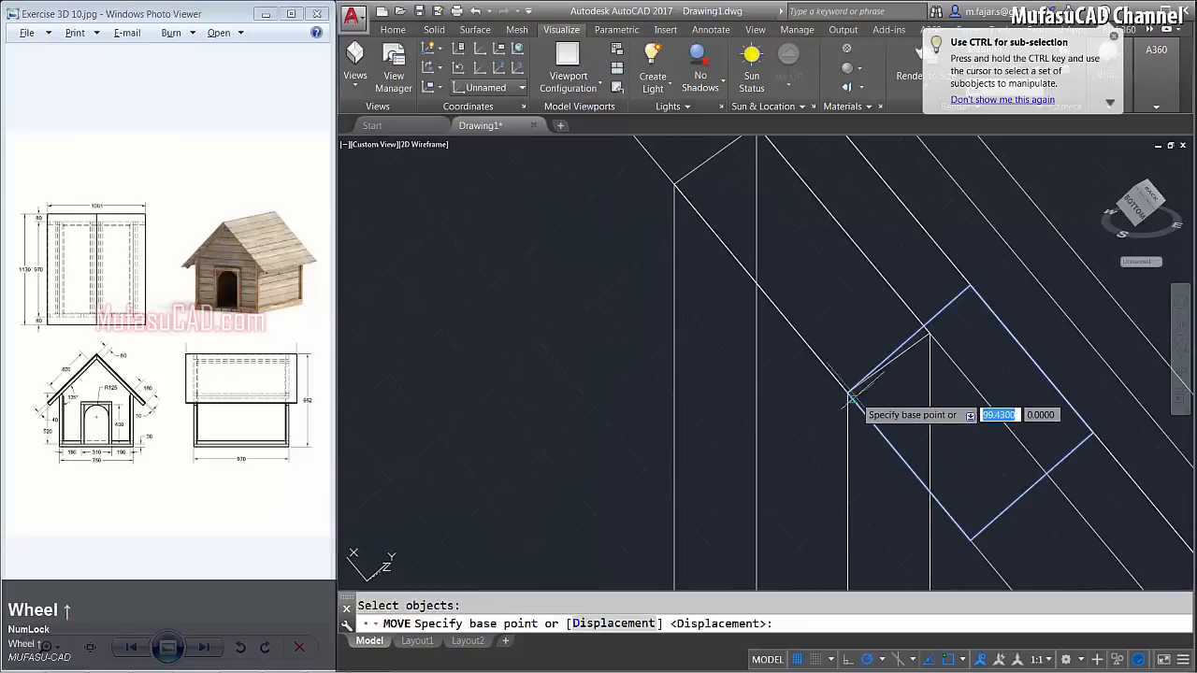
left_click(846, 394)
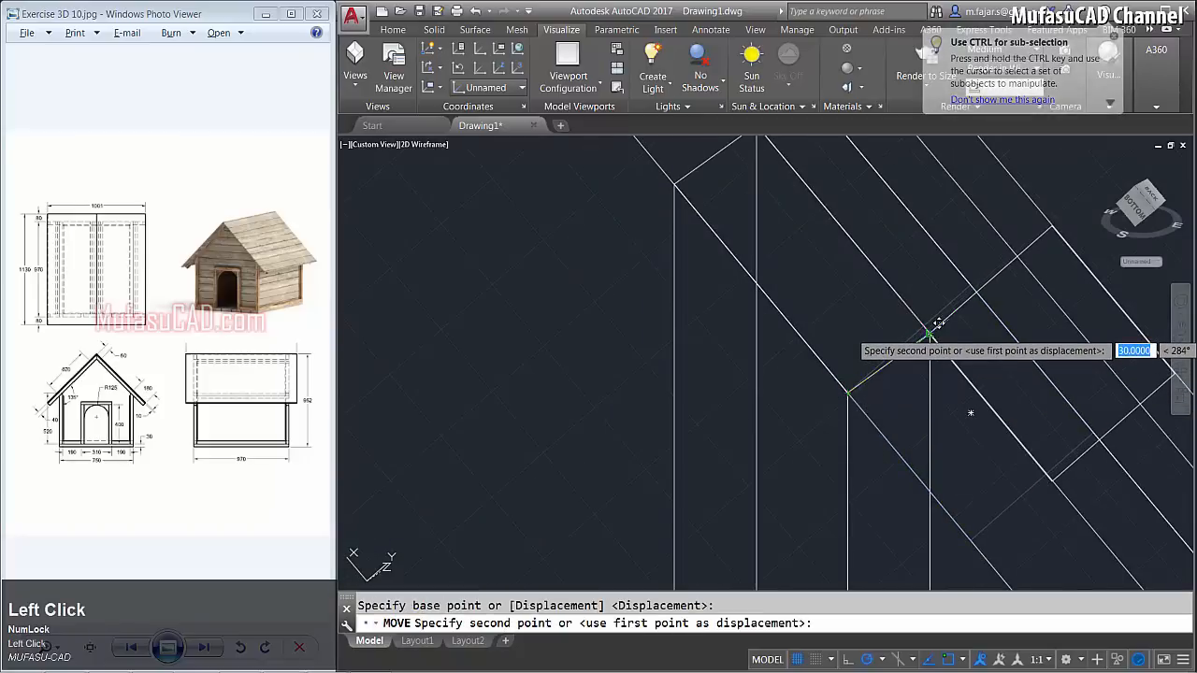
left_click(931, 332)
scroll(928, 332, "down", 5)
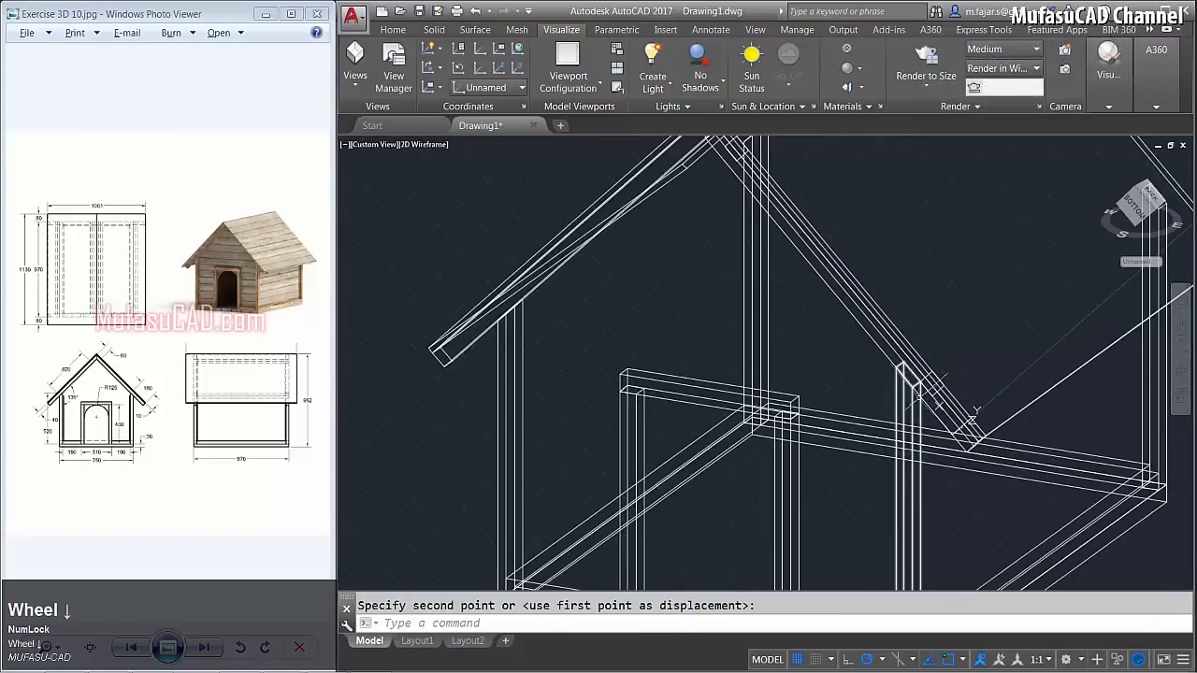
Extrude both squares into roof battens running back to the corner of the rear right post.
middle_click_drag(930, 408, 827, 502)
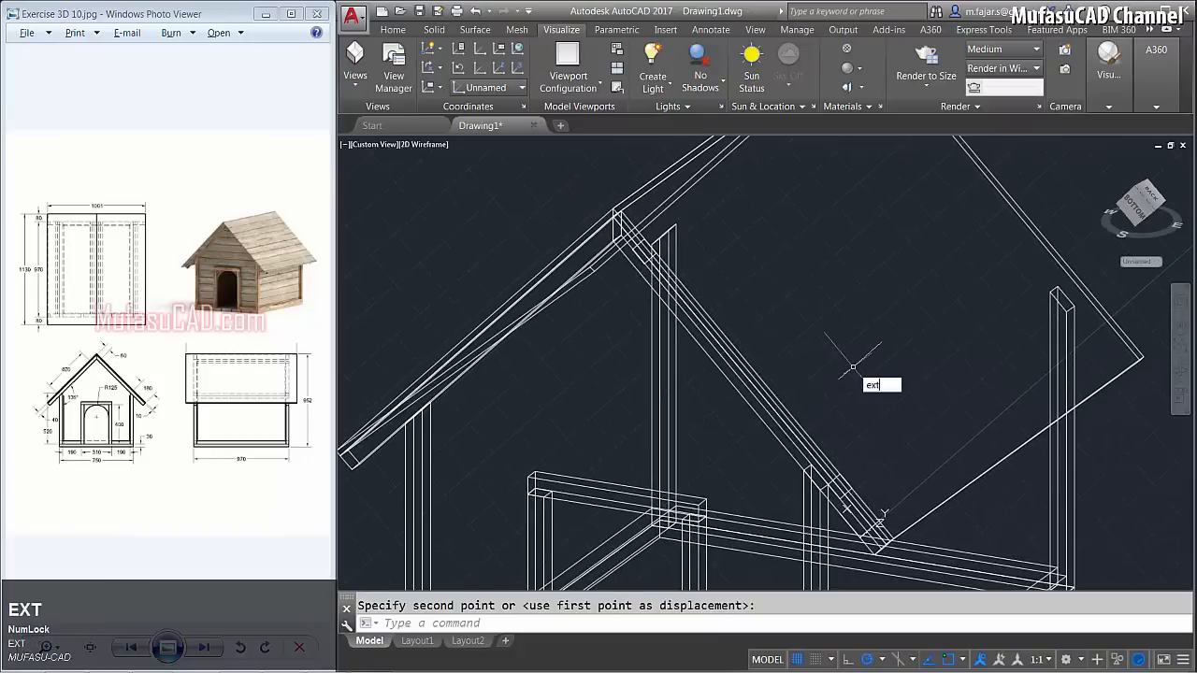
key("space")
scroll(653, 290, "up", 3)
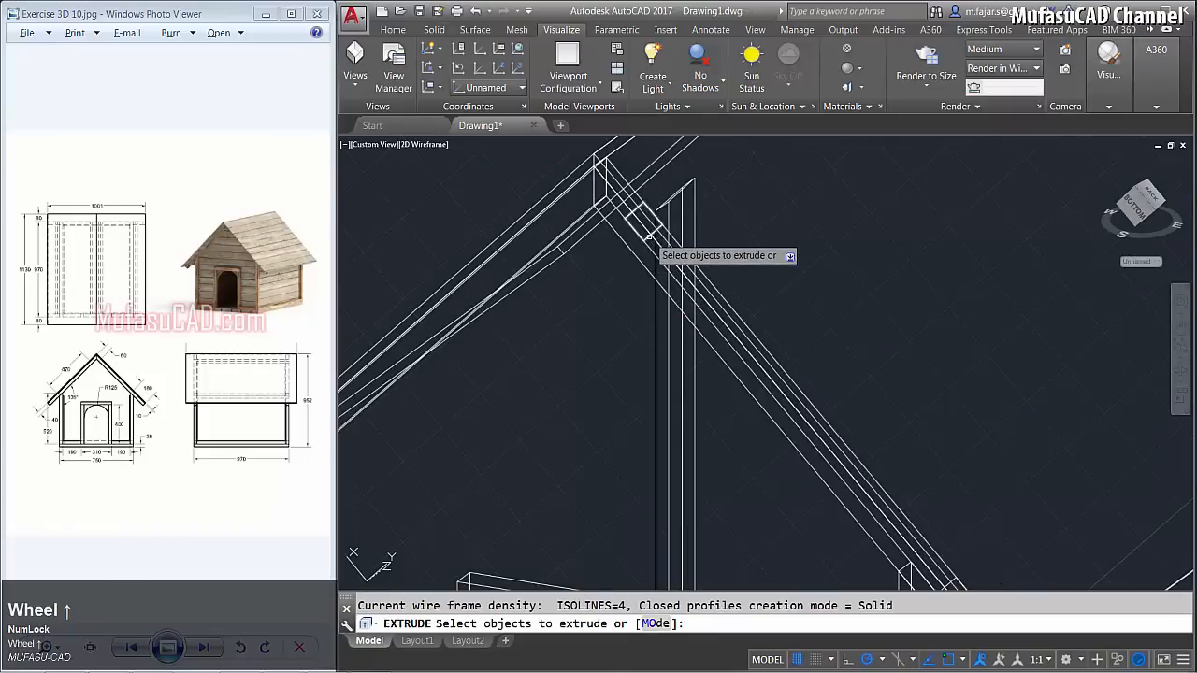
left_click(649, 239)
middle_click_drag(770, 371, 870, 434)
scroll(871, 521, "up", 2)
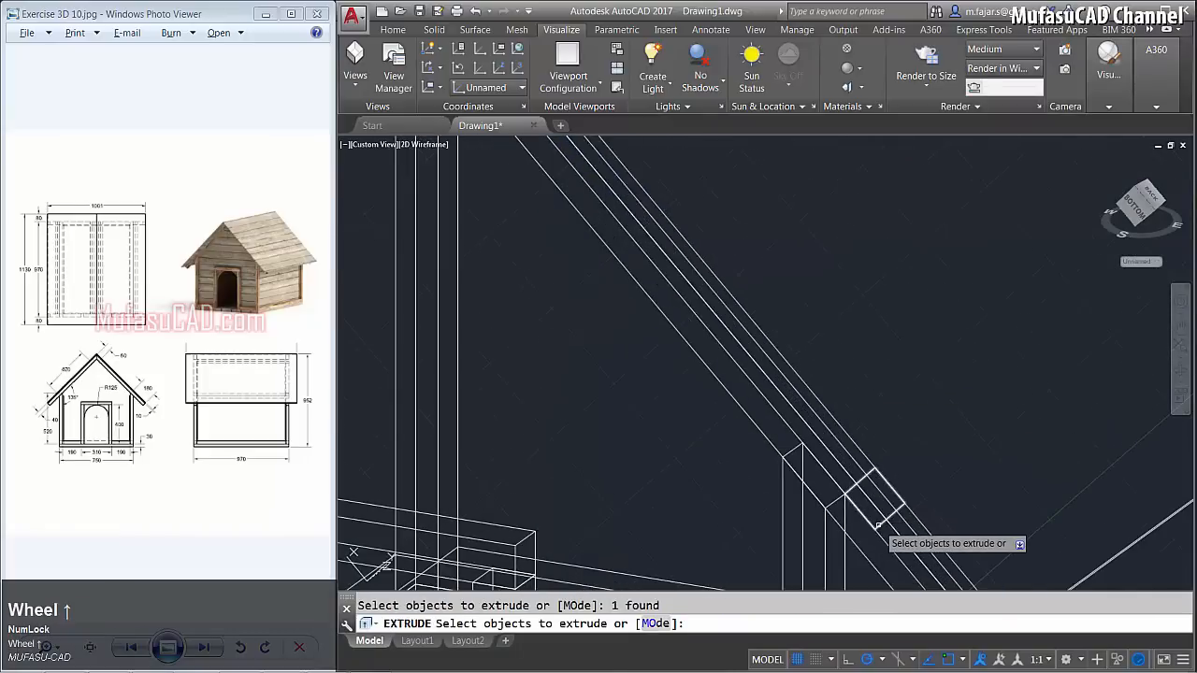
left_click(877, 525)
scroll(877, 526, "down", 3)
middle_click_drag(908, 500, 795, 493)
key("space")
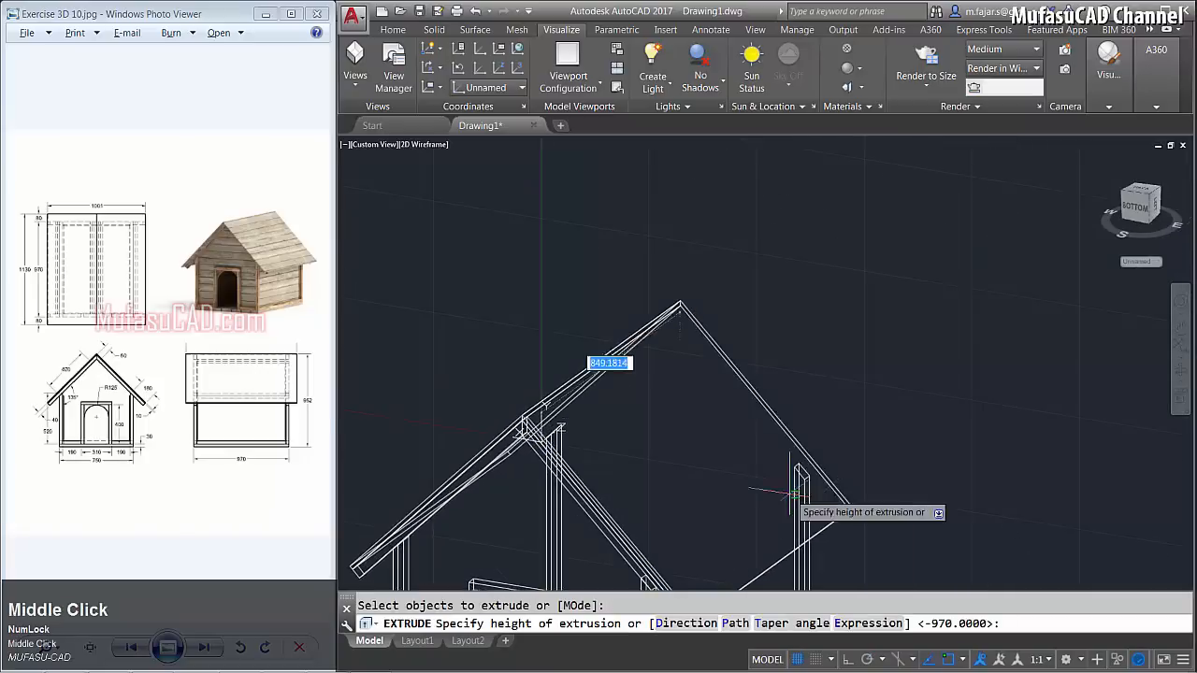
scroll(794, 493, "up", 4)
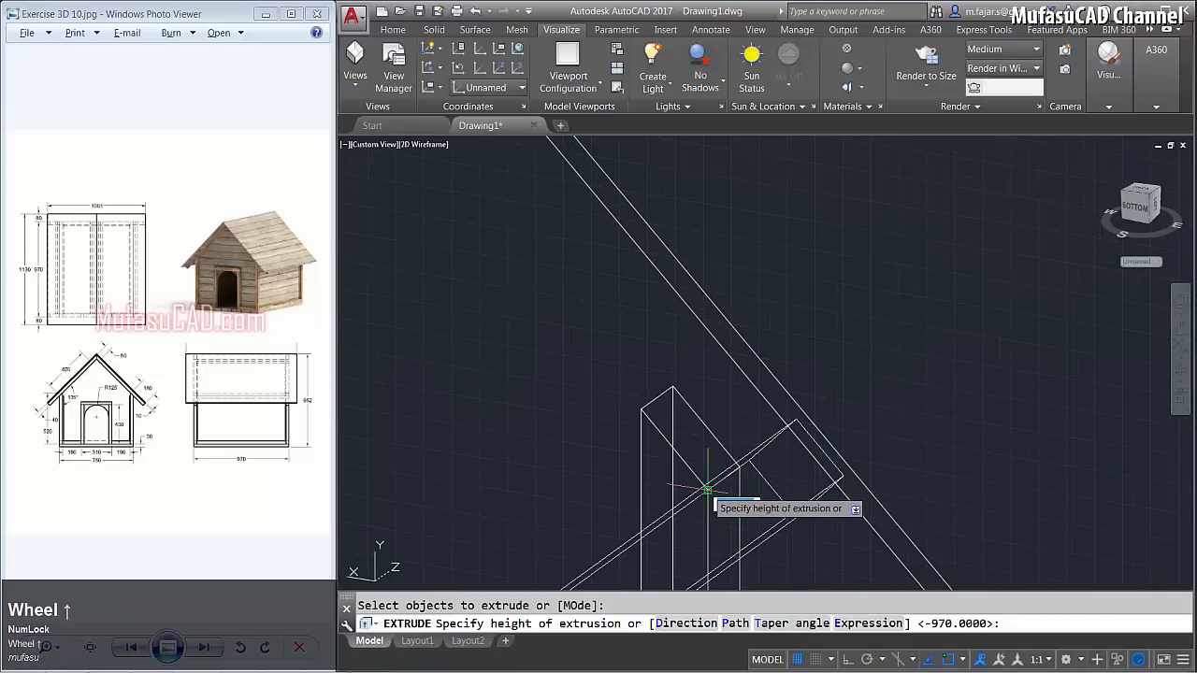
left_click(708, 489)
scroll(793, 479, "down", 4)
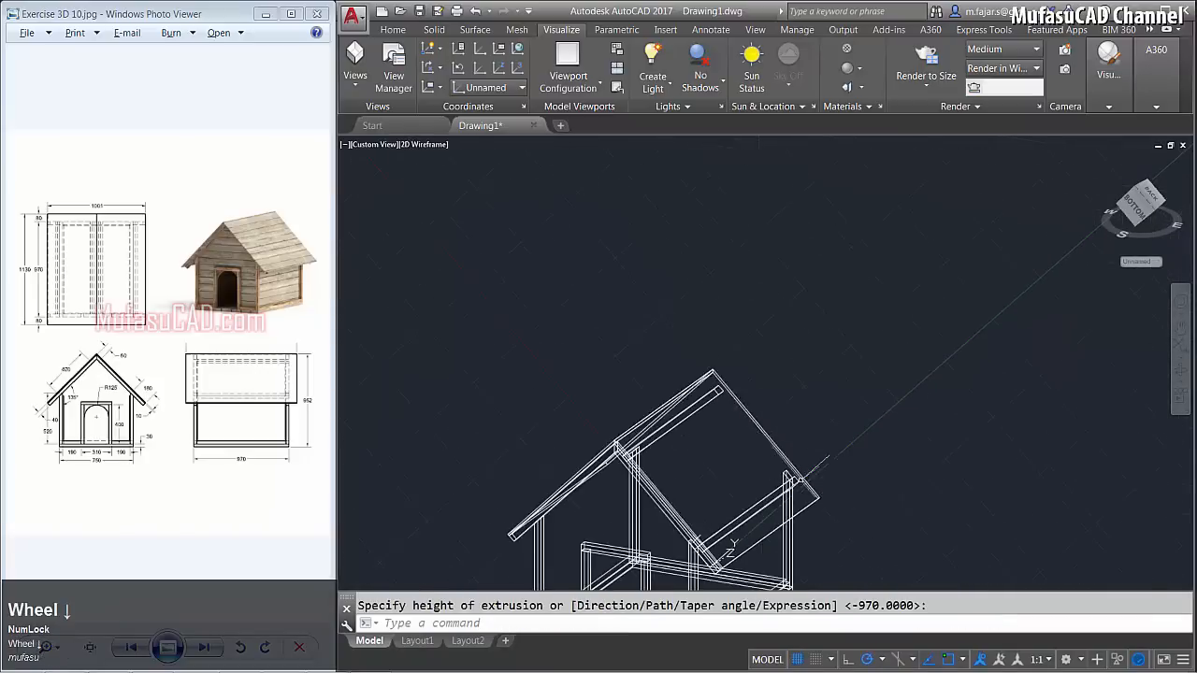
middle_click_drag(708, 489, 738, 464)
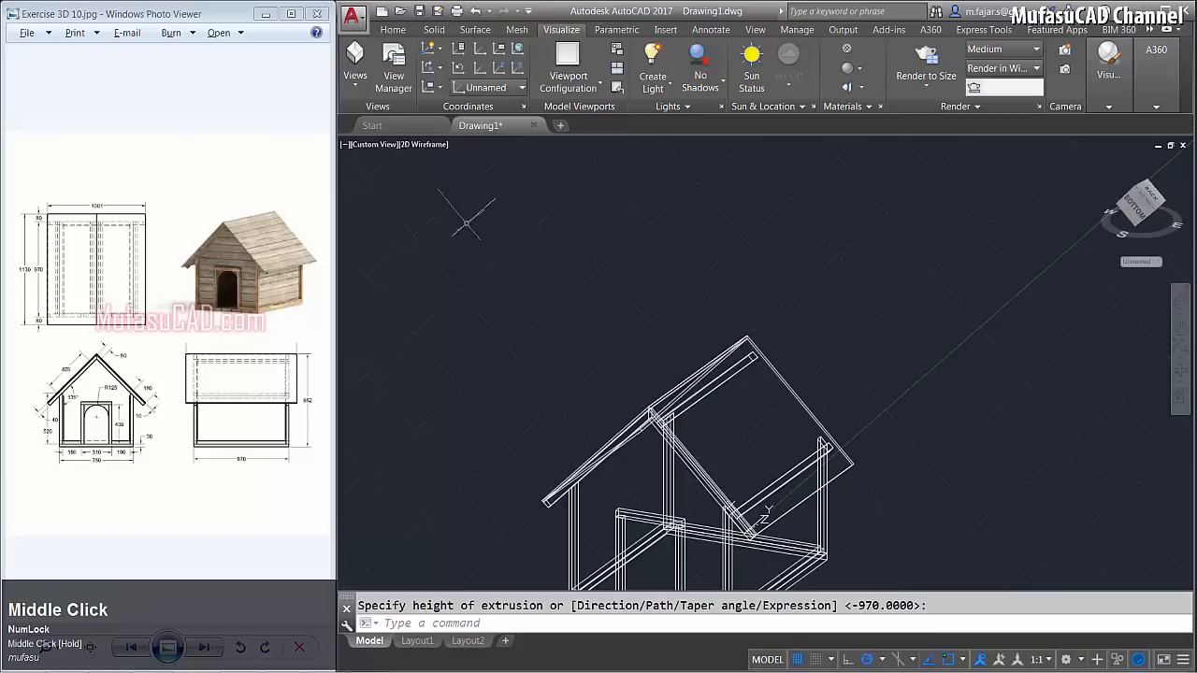
In the Left view, mirror the two front rafters to the rear about the vertical line through the base beam's midpoint, keeping the originals.
left_click(374, 145)
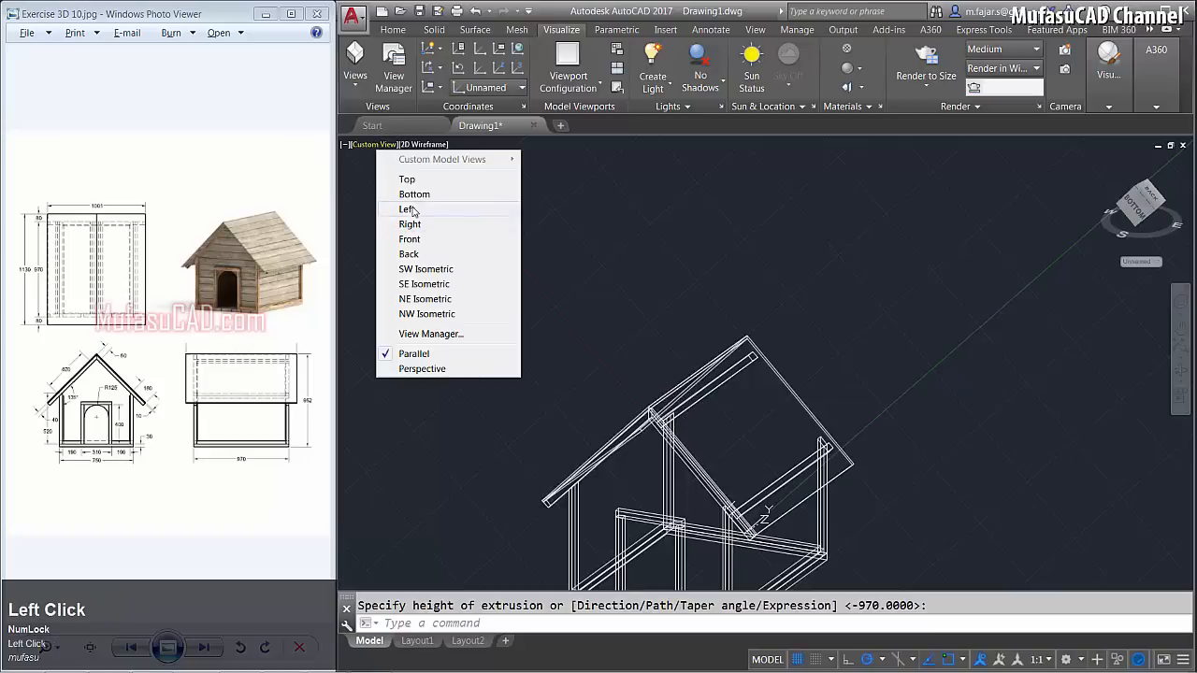
left_click(407, 208)
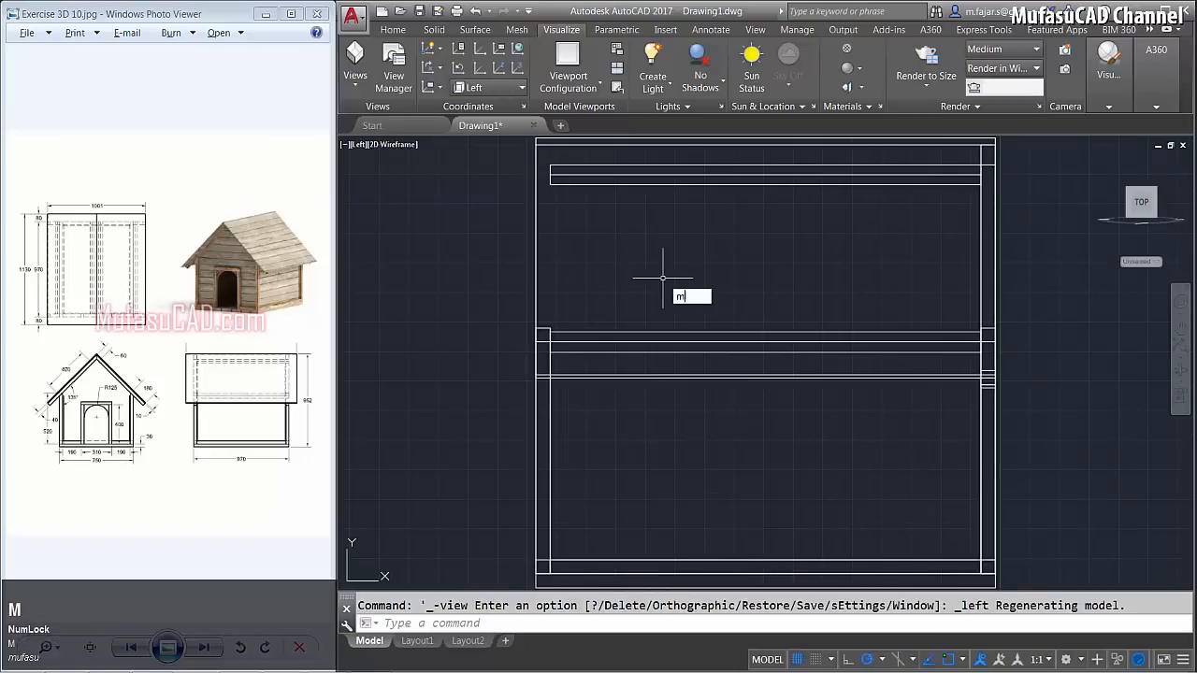
type("i")
key("space")
left_click(988, 246)
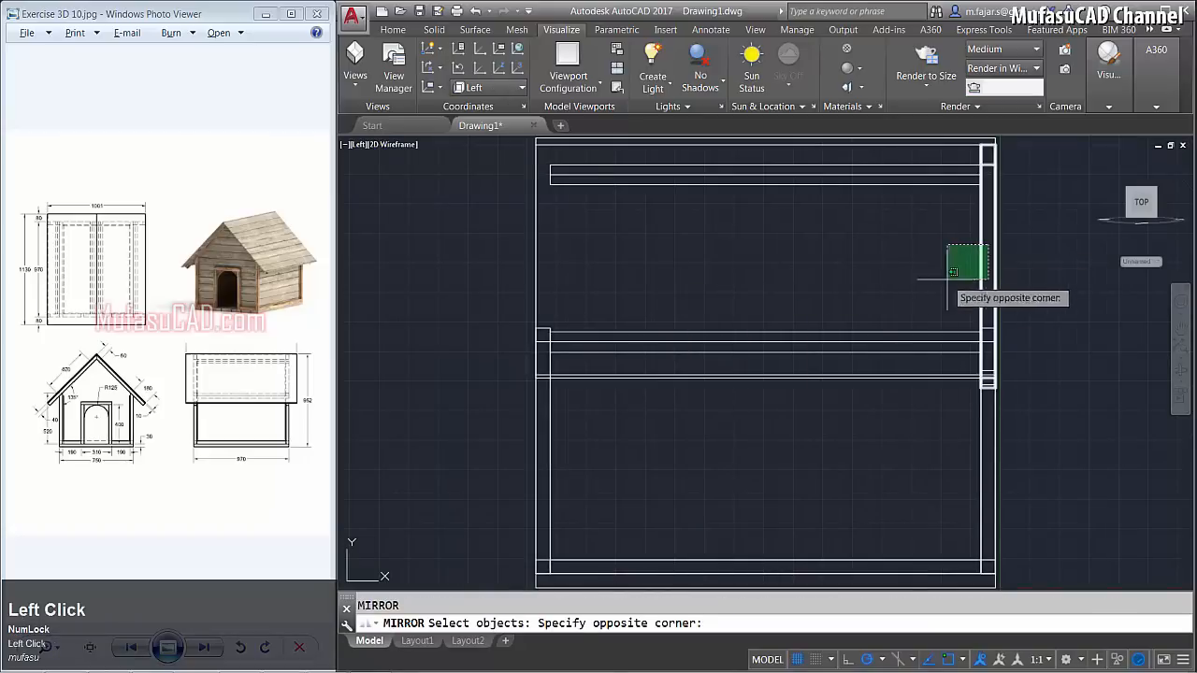
left_click(952, 271)
key("space")
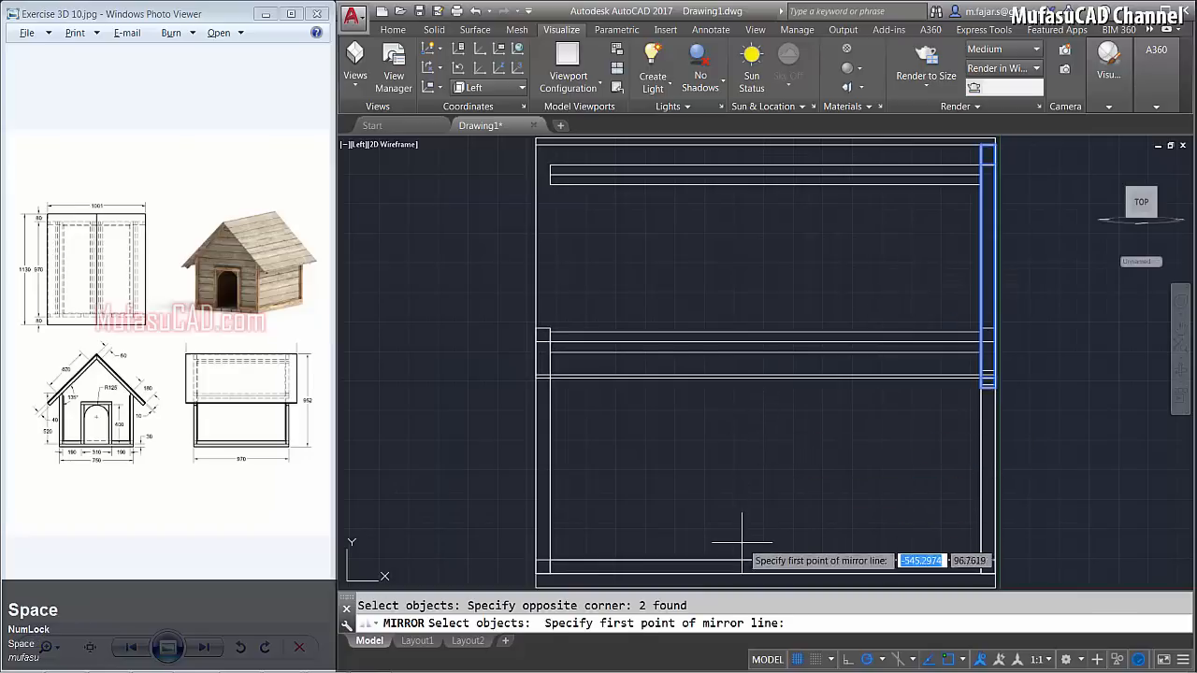
left_click(766, 561)
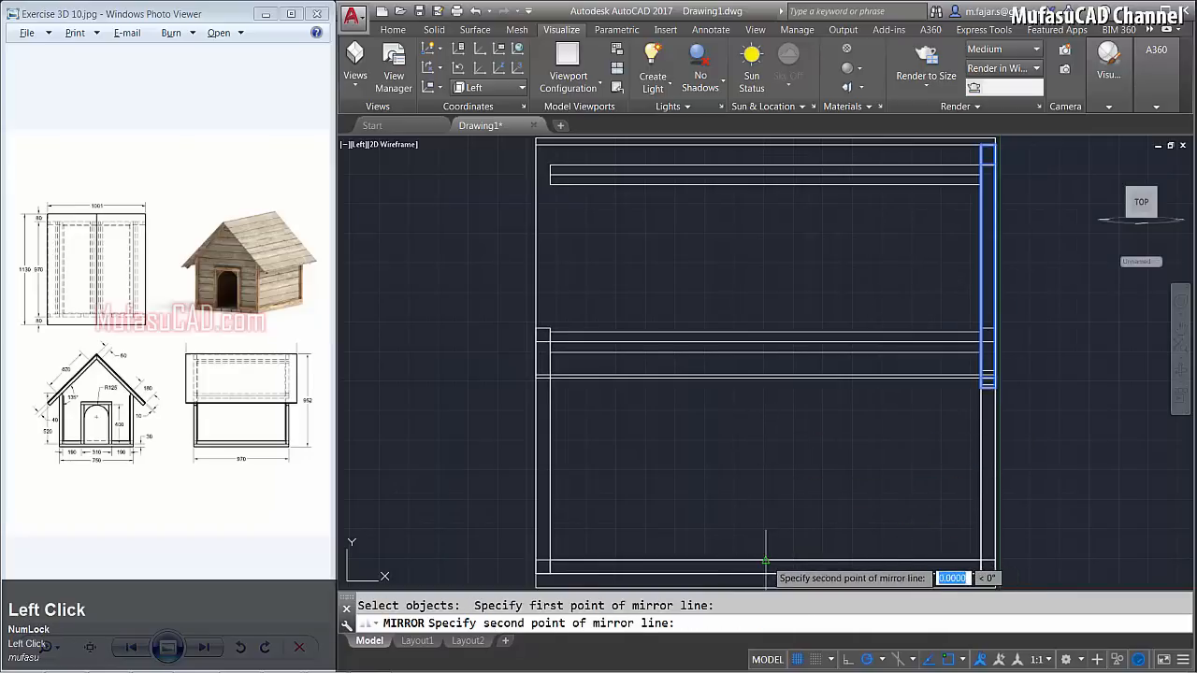
left_click(761, 482)
key("space")
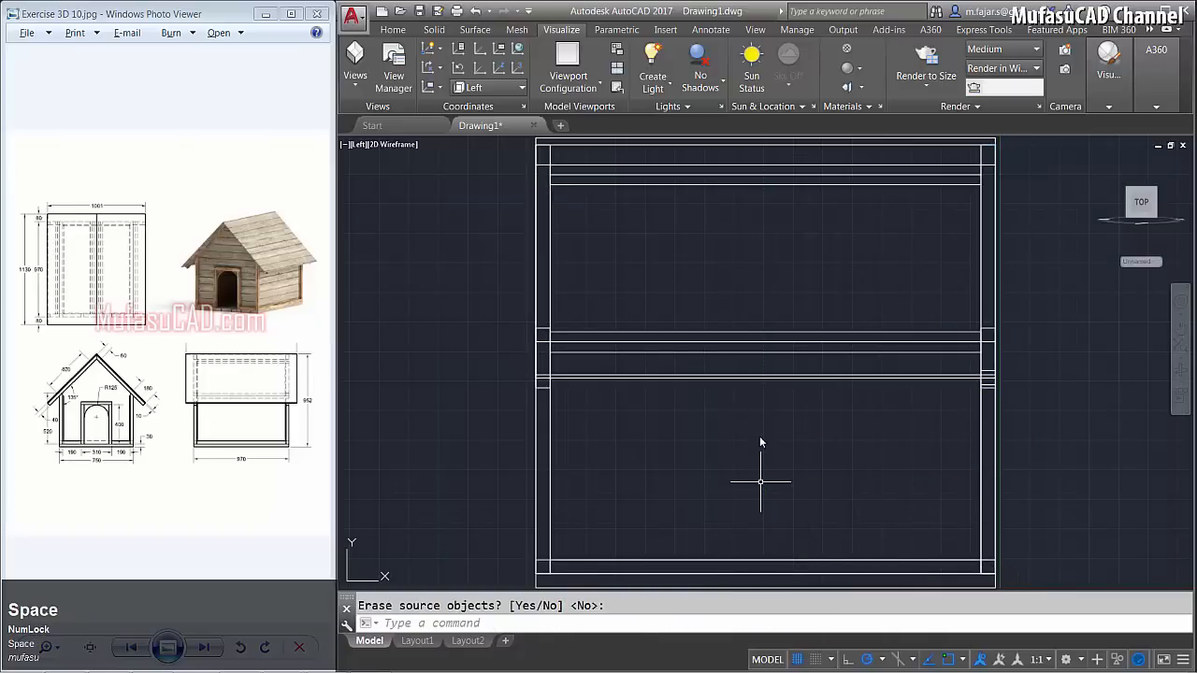
Mirror the two roof battens of the right slope onto the left slope in the Front view.
left_click(361, 145)
left_click(393, 239)
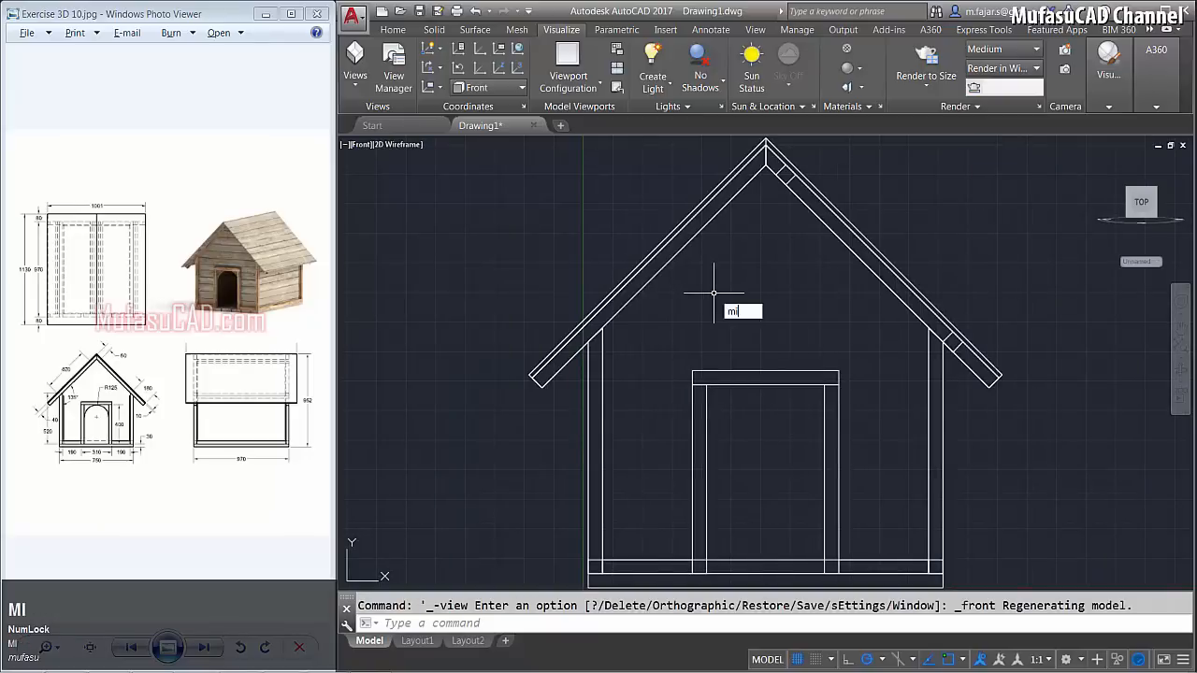
key("space")
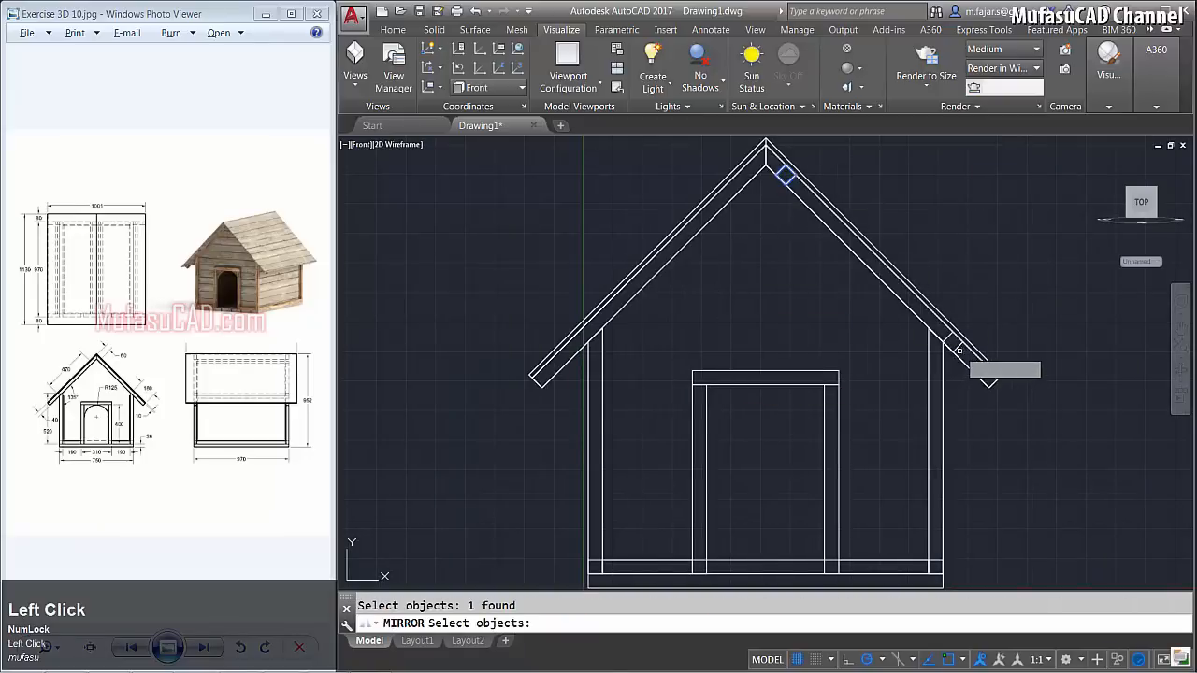
Mirror the two small squares in the right roof slope about the house's vertical centreline, keeping the originals.
key("space")
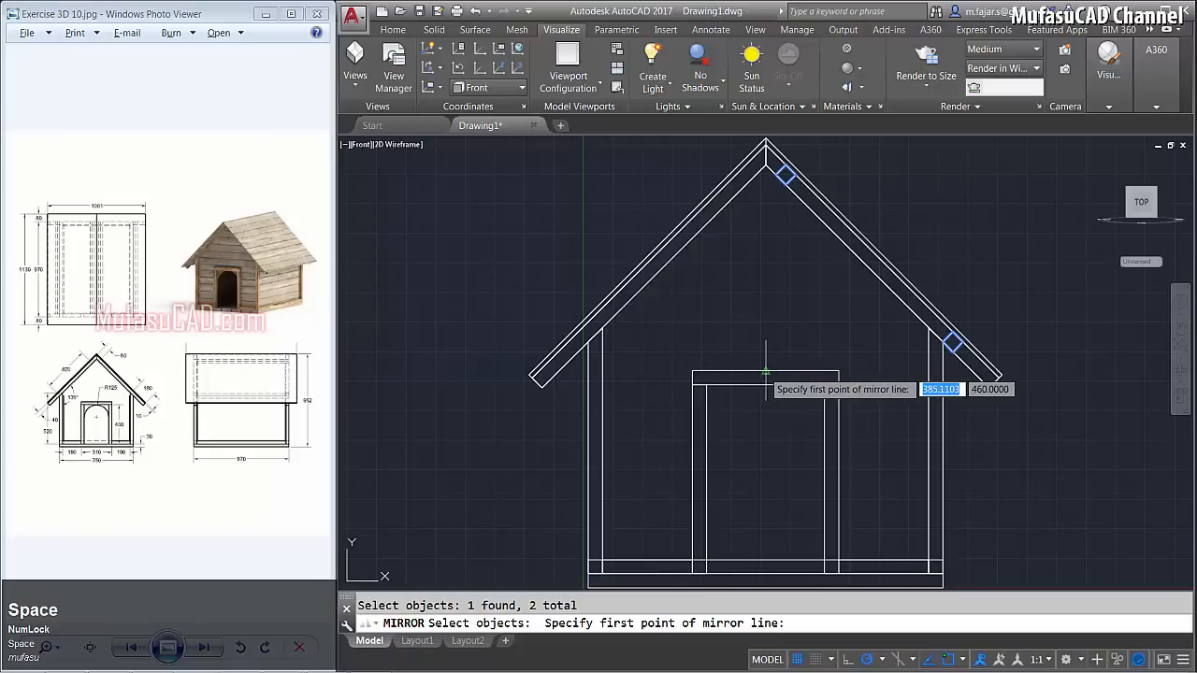
left_click(765, 372)
left_click(764, 313)
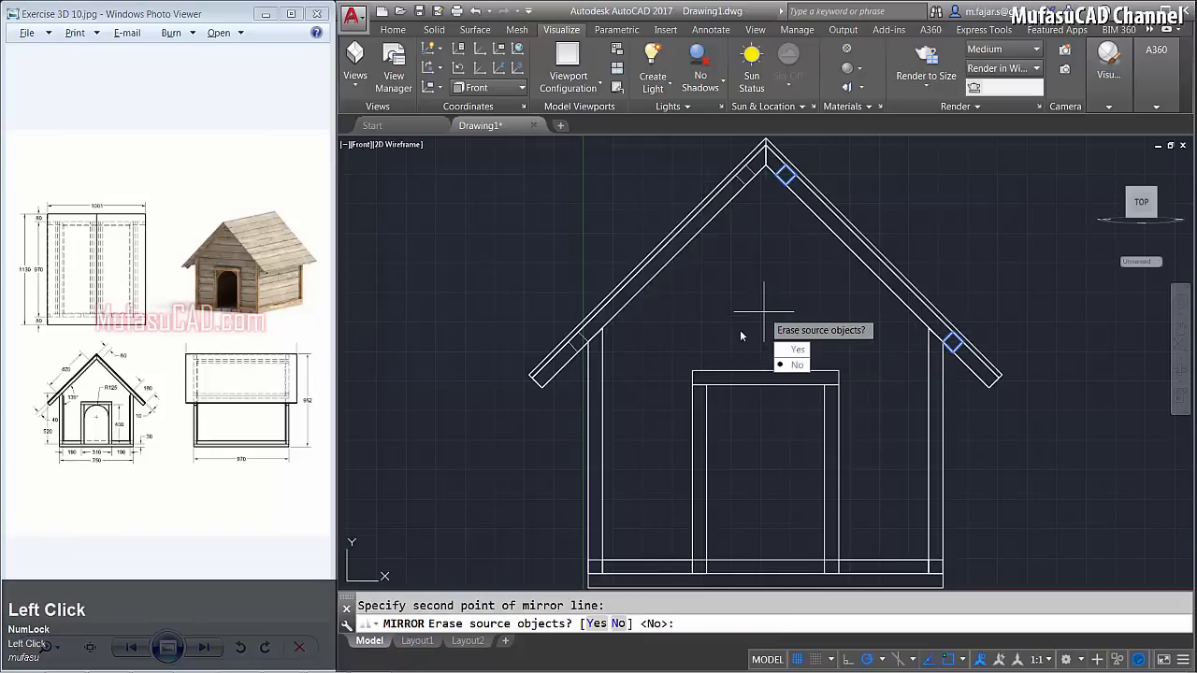
key("space")
Show the doghouse in an orbited 3D view with the Shaded with edges visual style.
scroll(767, 315, "down", 3)
mouse_move(767, 315)
middle_mouse_down()
mouse_move(738, 327)
mouse_move(488, 204)
middle_mouse_up()
left_click(399, 146)
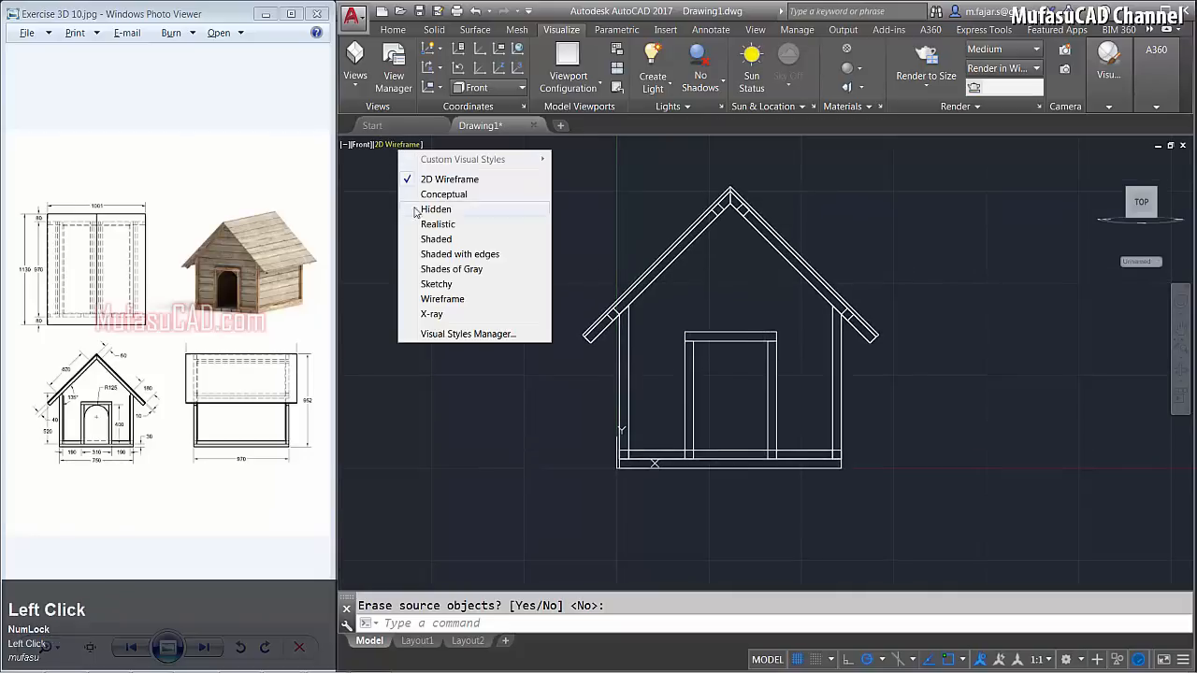
left_click(459, 225)
middle_click_drag(846, 308, 533, 281, "shift")
left_click(416, 145)
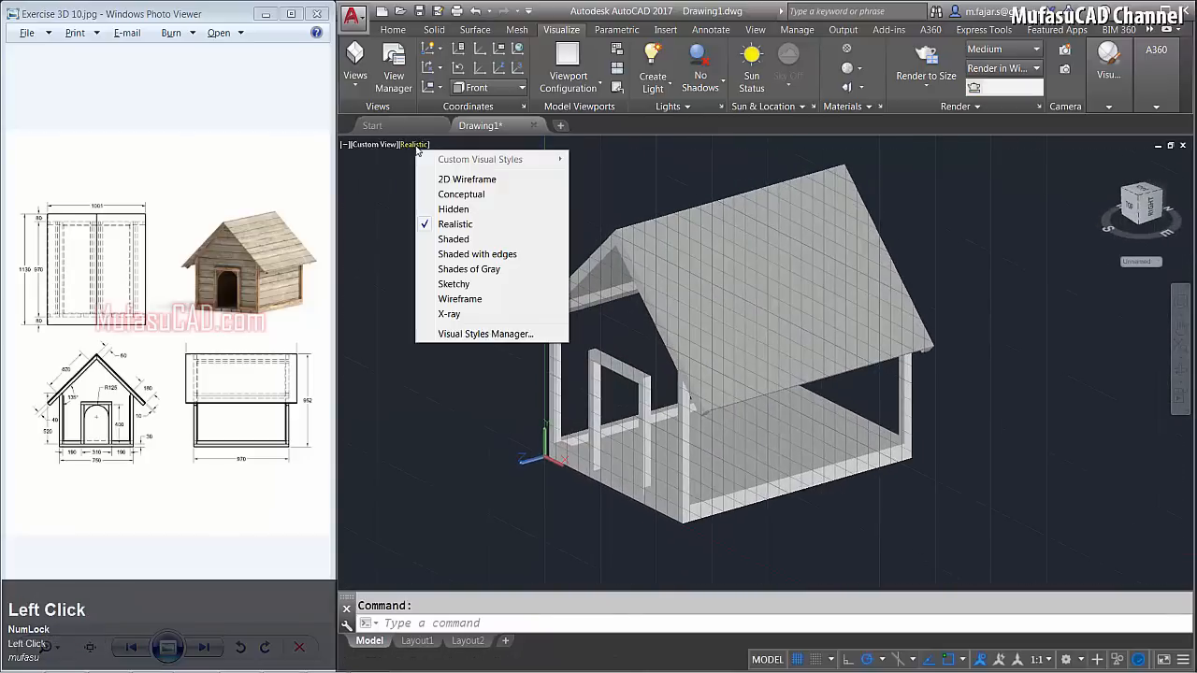
left_click(477, 254)
Extrude the front end faces of both sloping roof panels outward by 80.
scroll(558, 280, "up", 5)
middle_click_drag(560, 282, 615, 295, "shift")
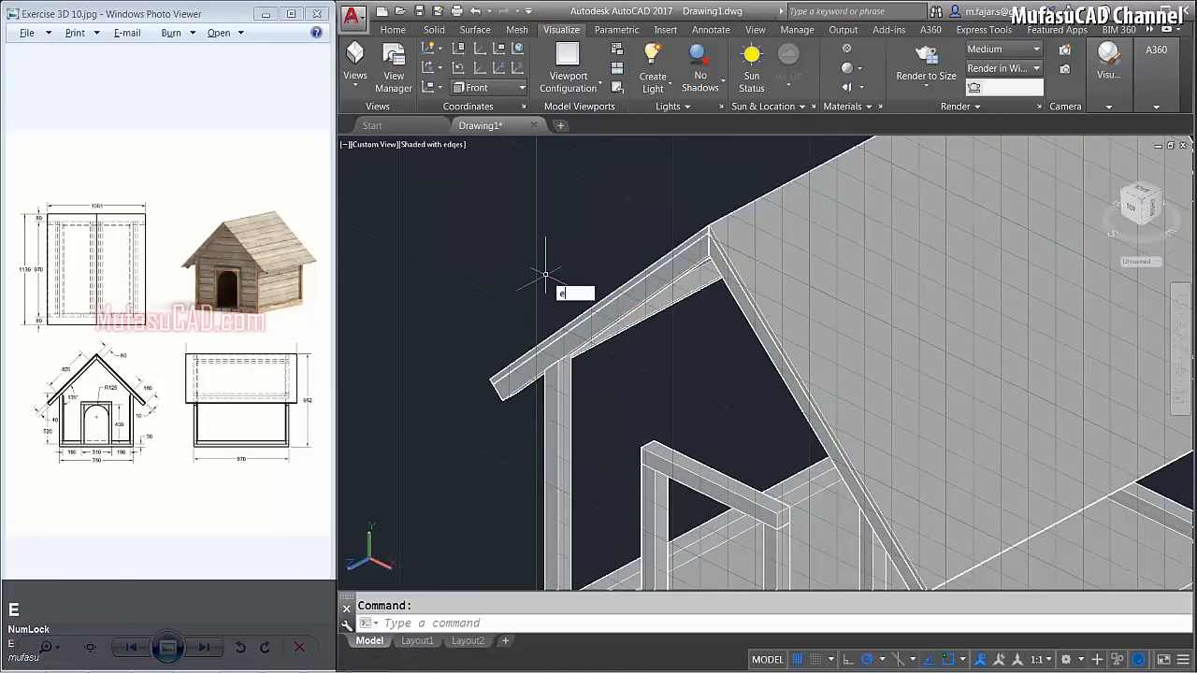
key("space")
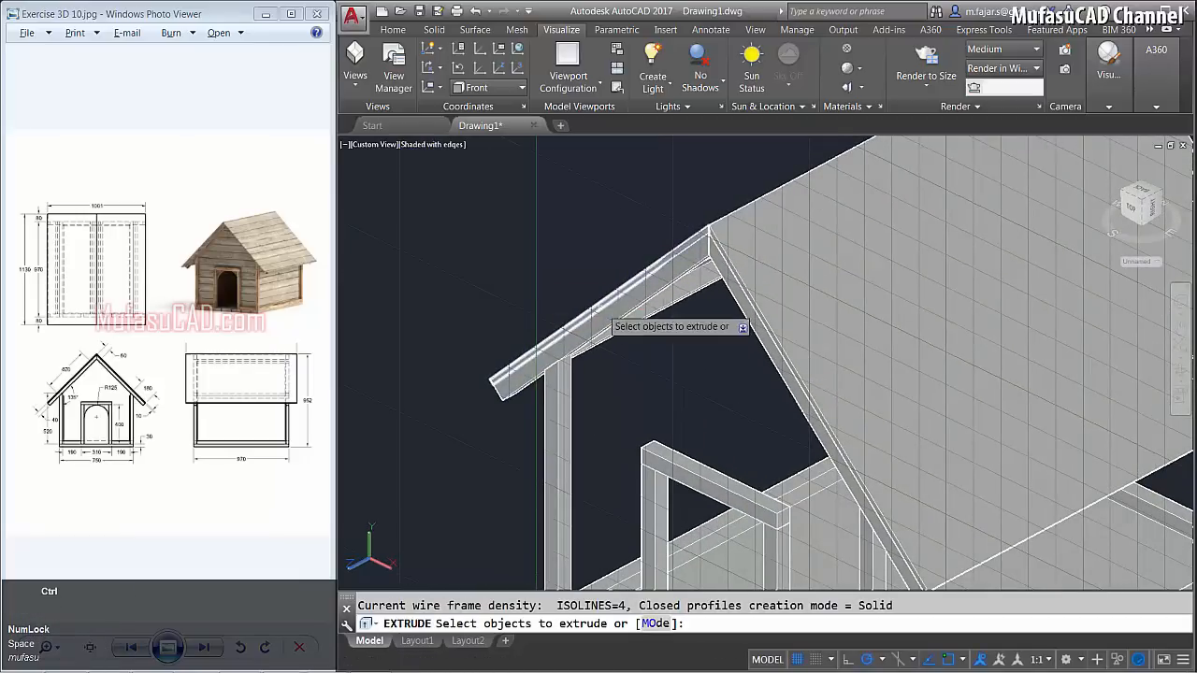
scroll(613, 296, "up", 4)
left_click(618, 289)
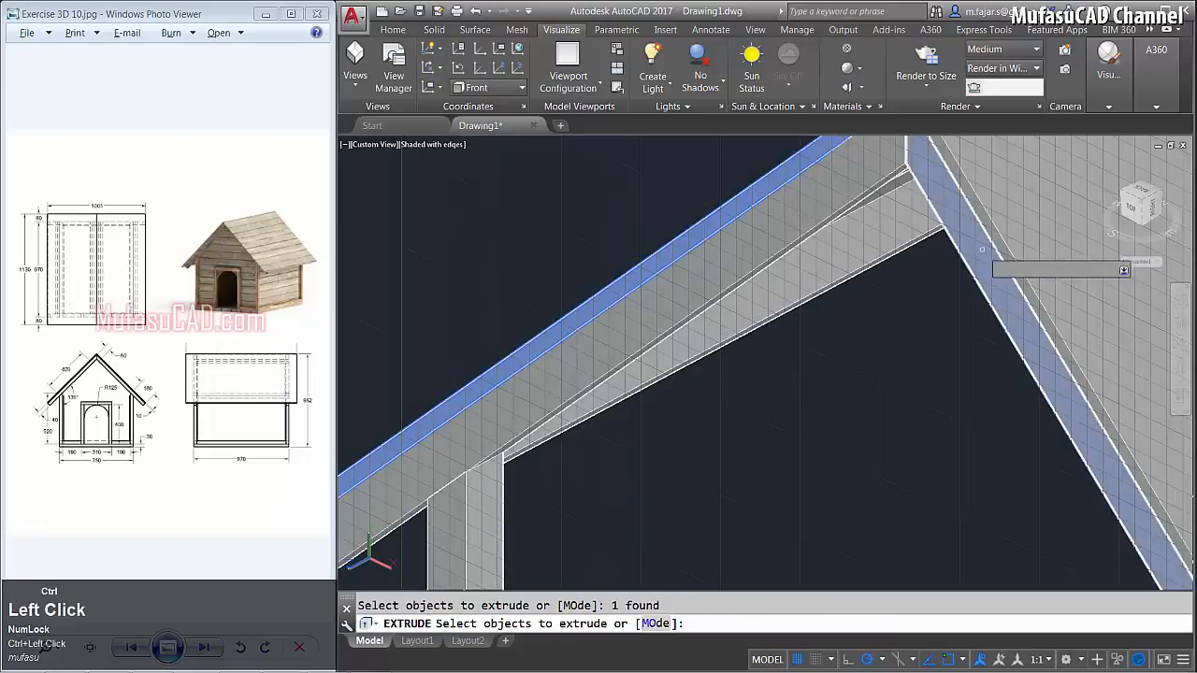
left_click(993, 233, "ctrl")
key("space")
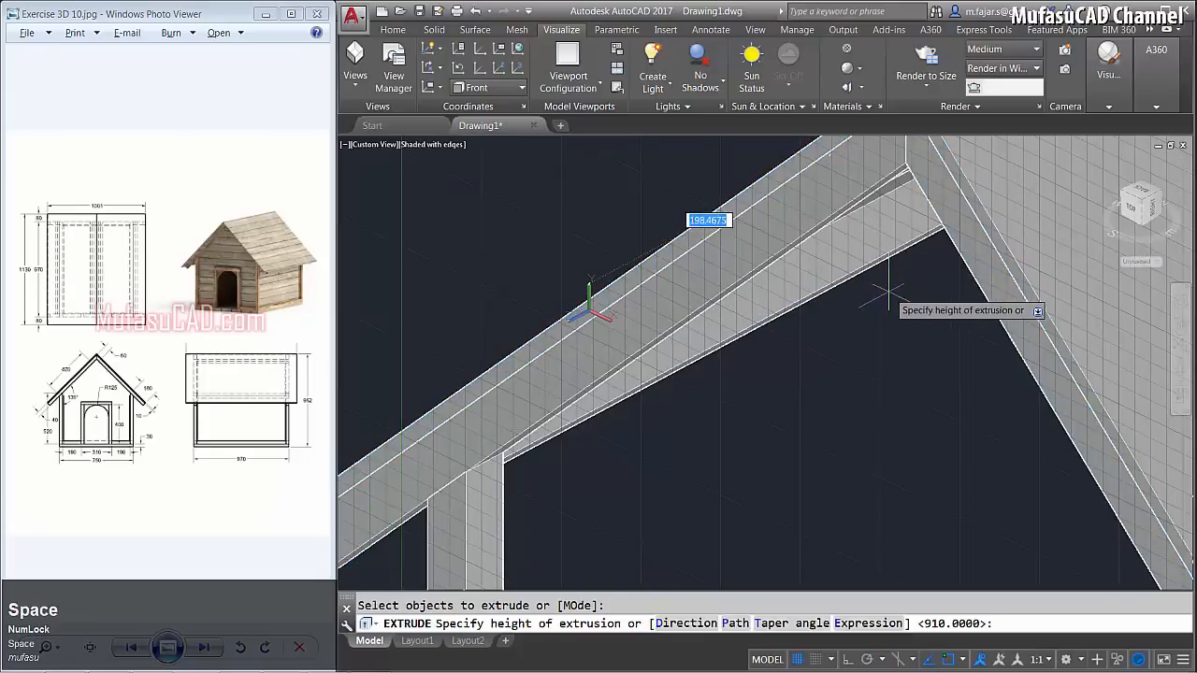
scroll(887, 293, "down", 4)
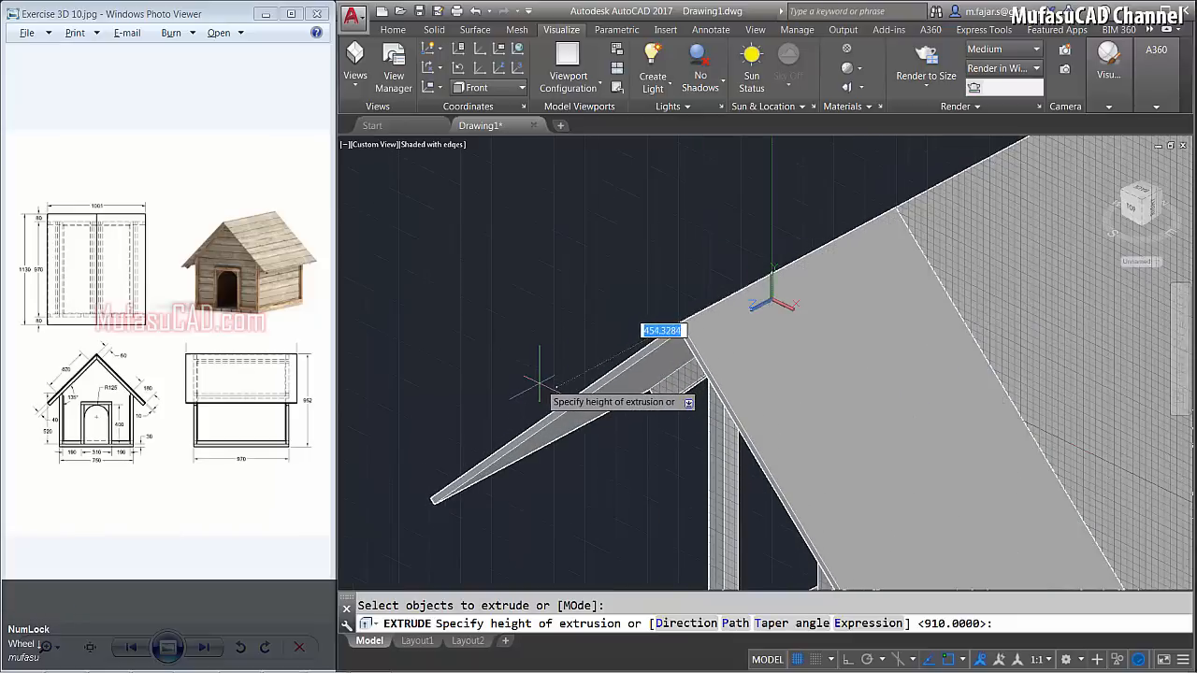
type("80")
key("Return")
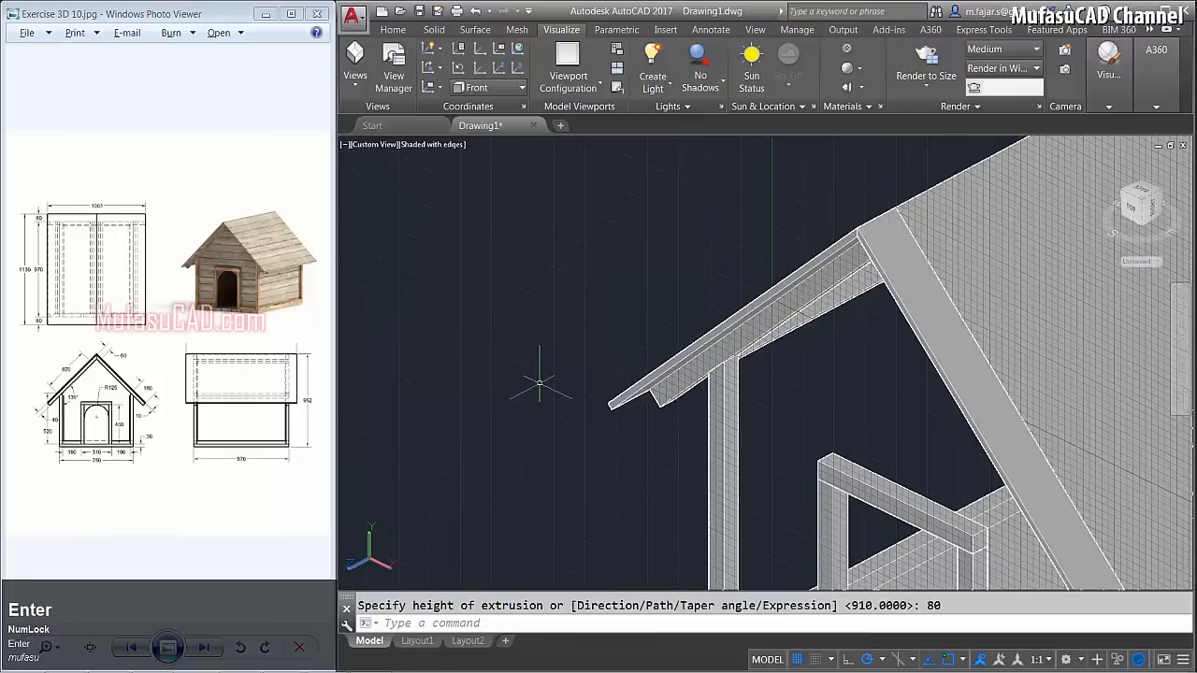
In the Left view, mirror both front roof overhang pieces to the back about the house's mid-length line, keeping the originals.
left_click(372, 145)
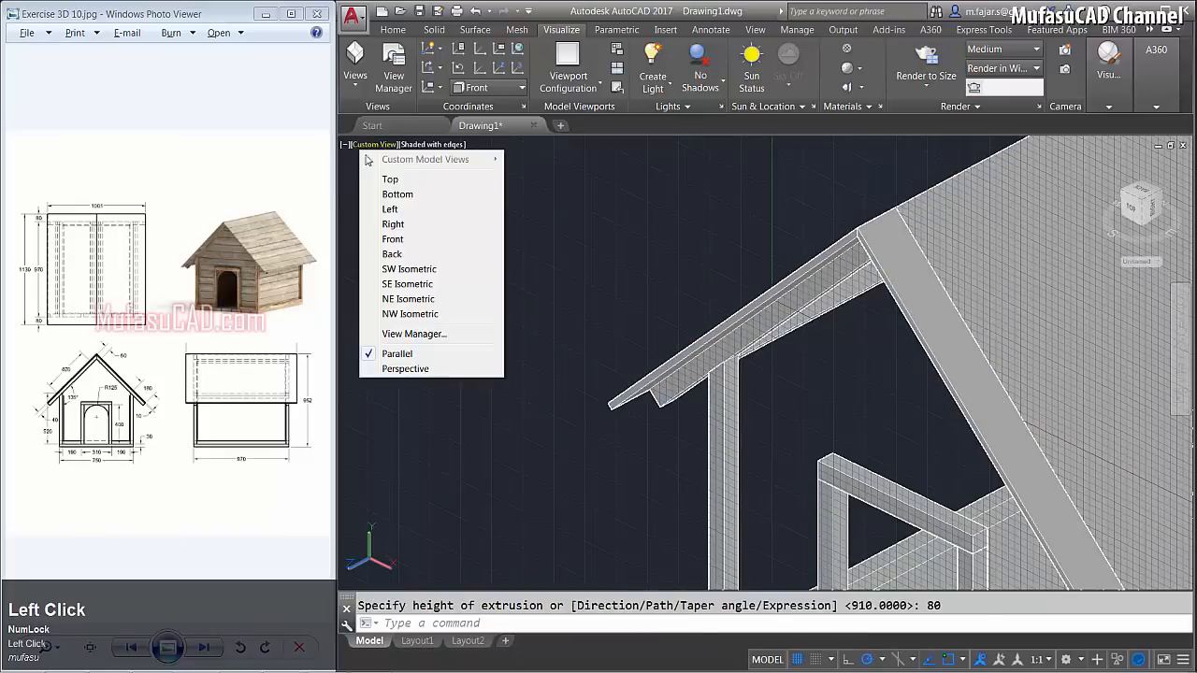
left_click(400, 211)
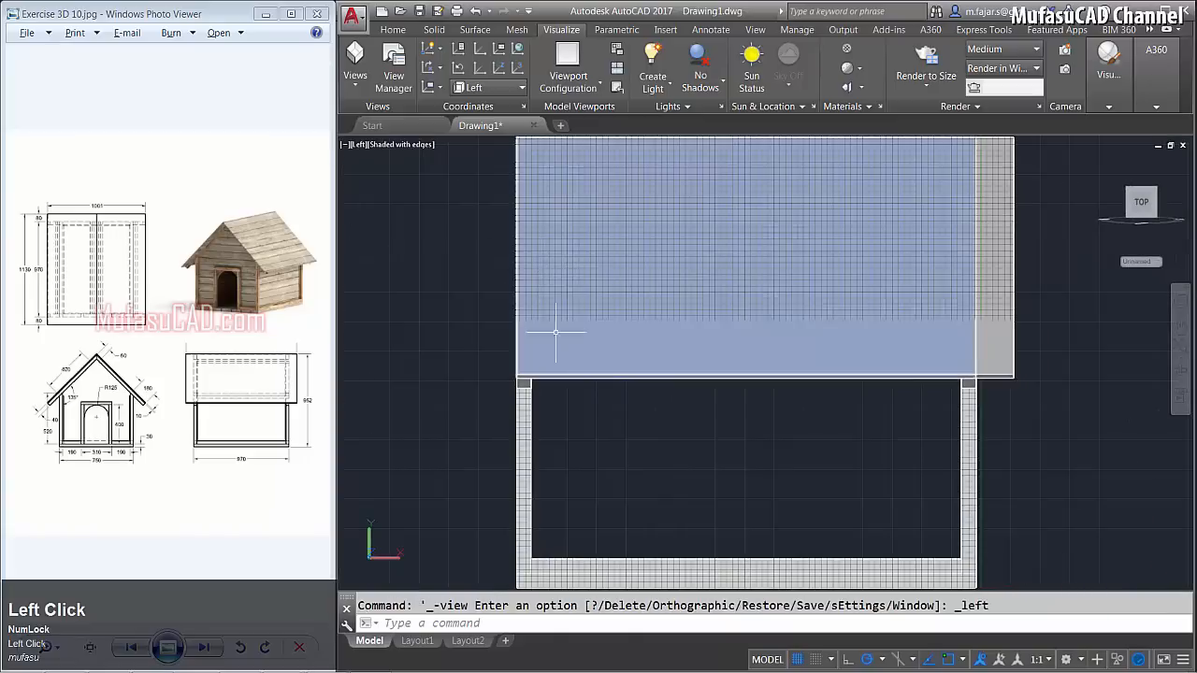
key("space")
left_click(1065, 260)
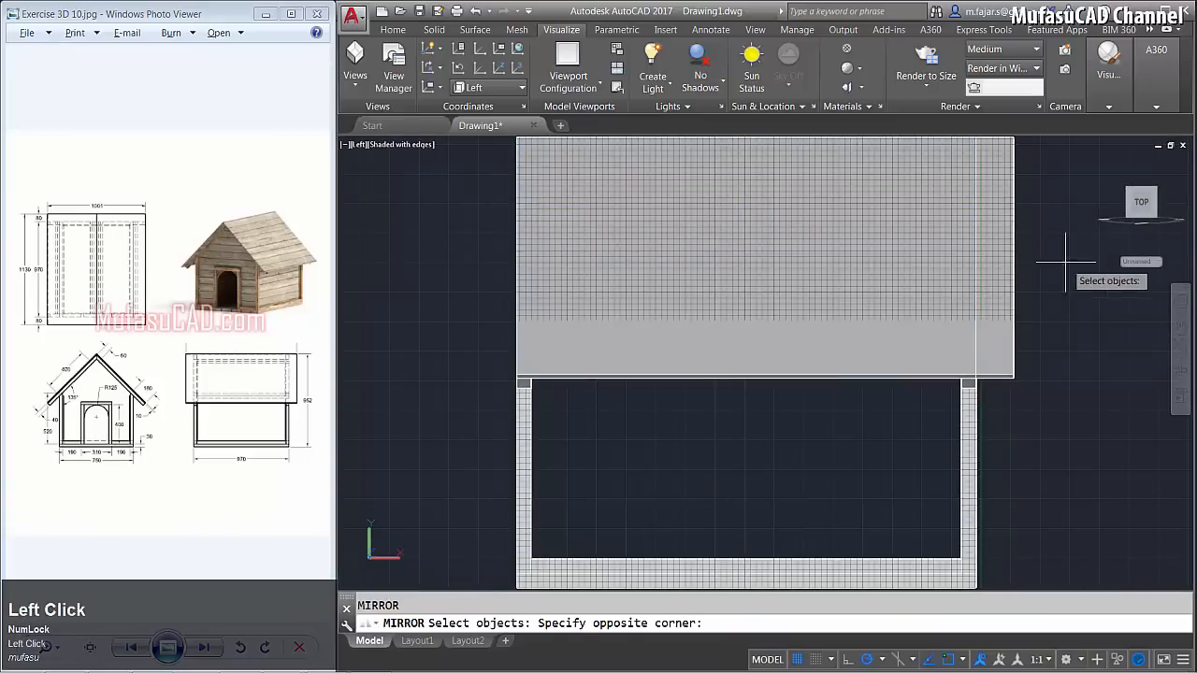
left_click(974, 383)
key("space")
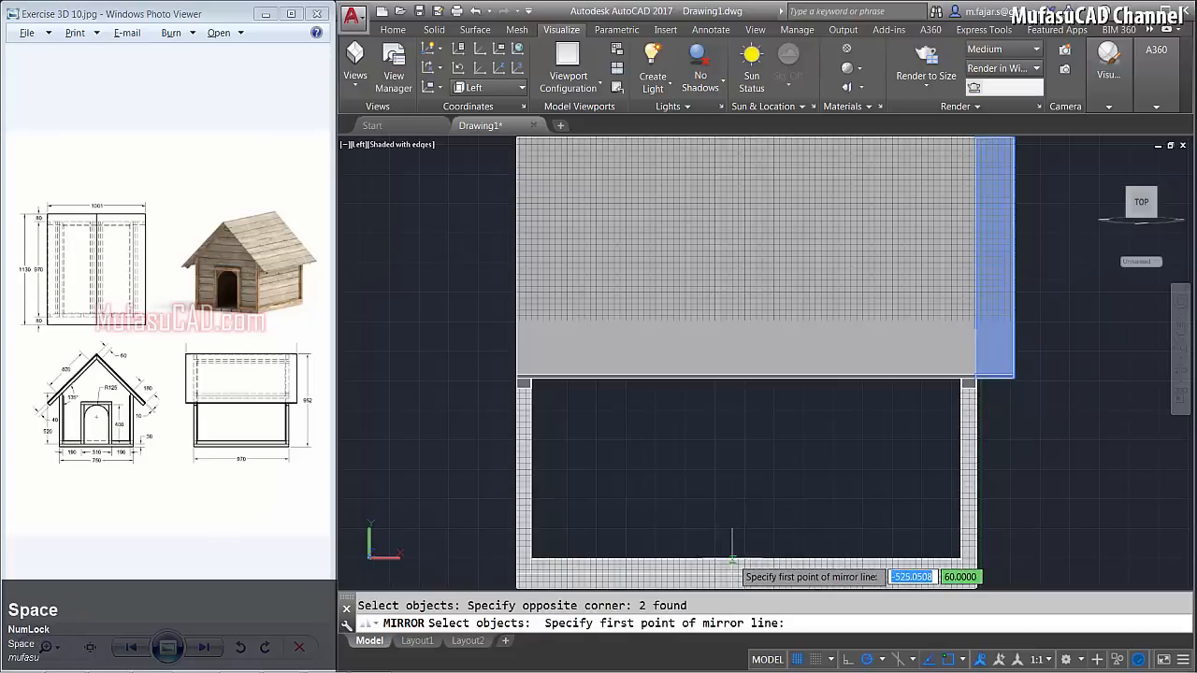
left_click(744, 560)
left_click(746, 512)
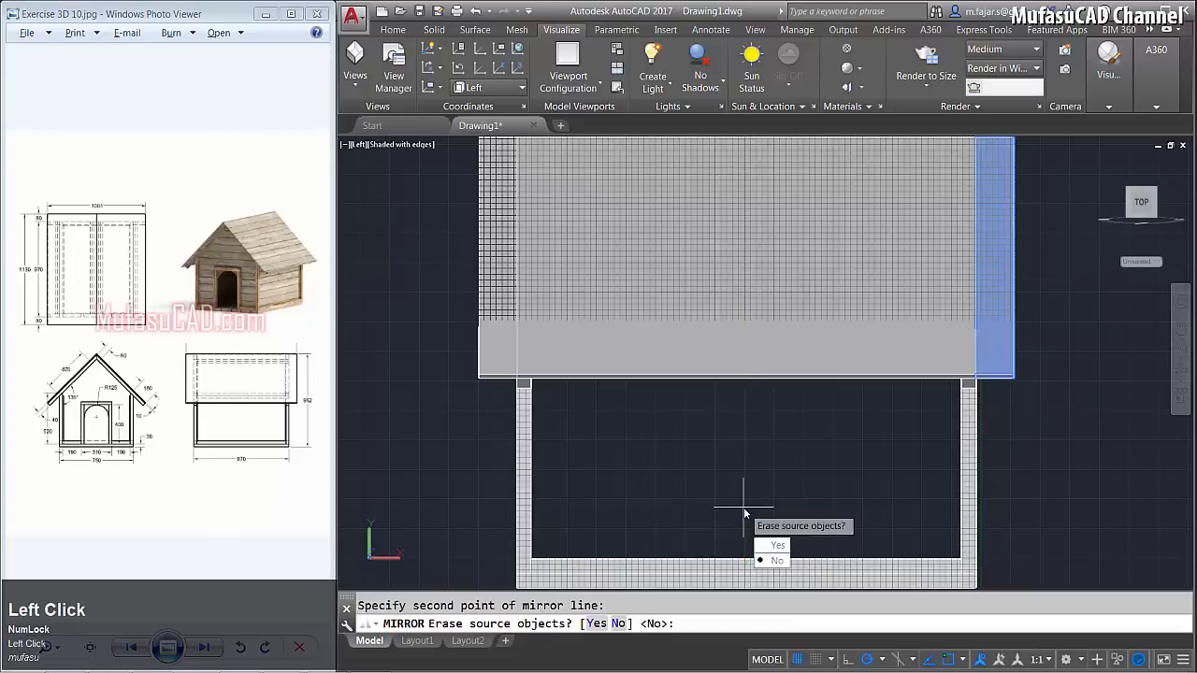
key("space")
Return the viewport to the 2D Wireframe visual style and the Front view.
middle_click(735, 459)
mouse_move(735, 459)
middle_mouse_down("shift")
mouse_move(807, 365)
mouse_move(465, 409)
mouse_move(620, 415)
mouse_move(607, 422)
middle_mouse_up("shift")
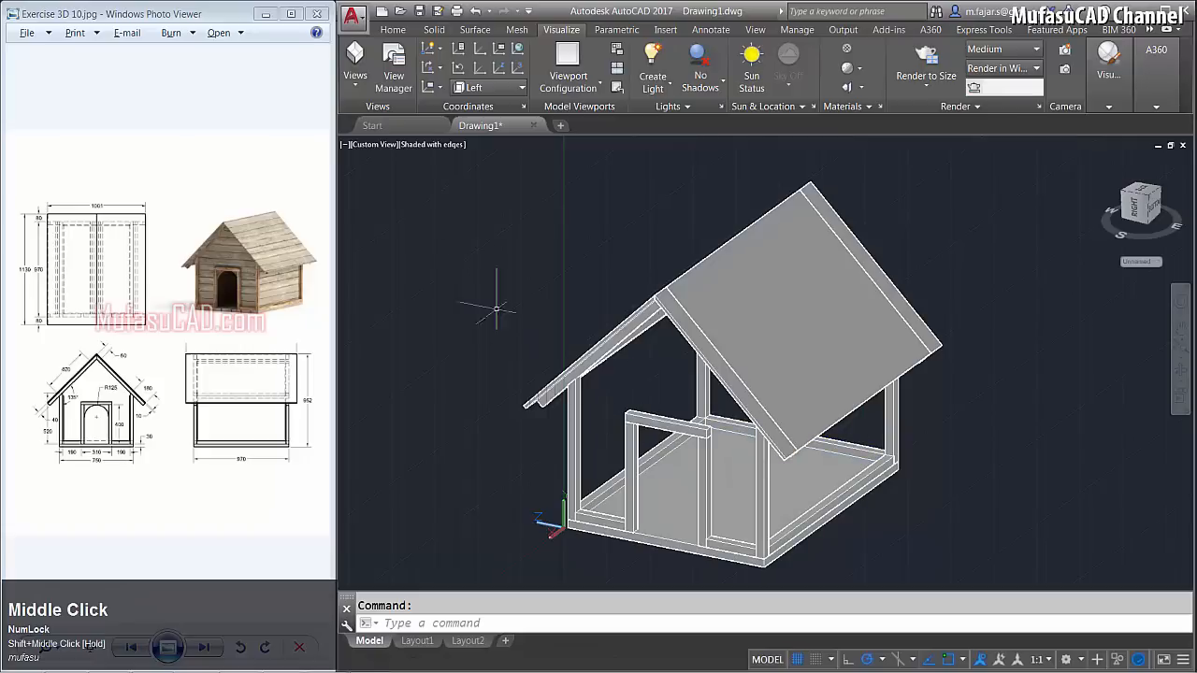
left_click(424, 147)
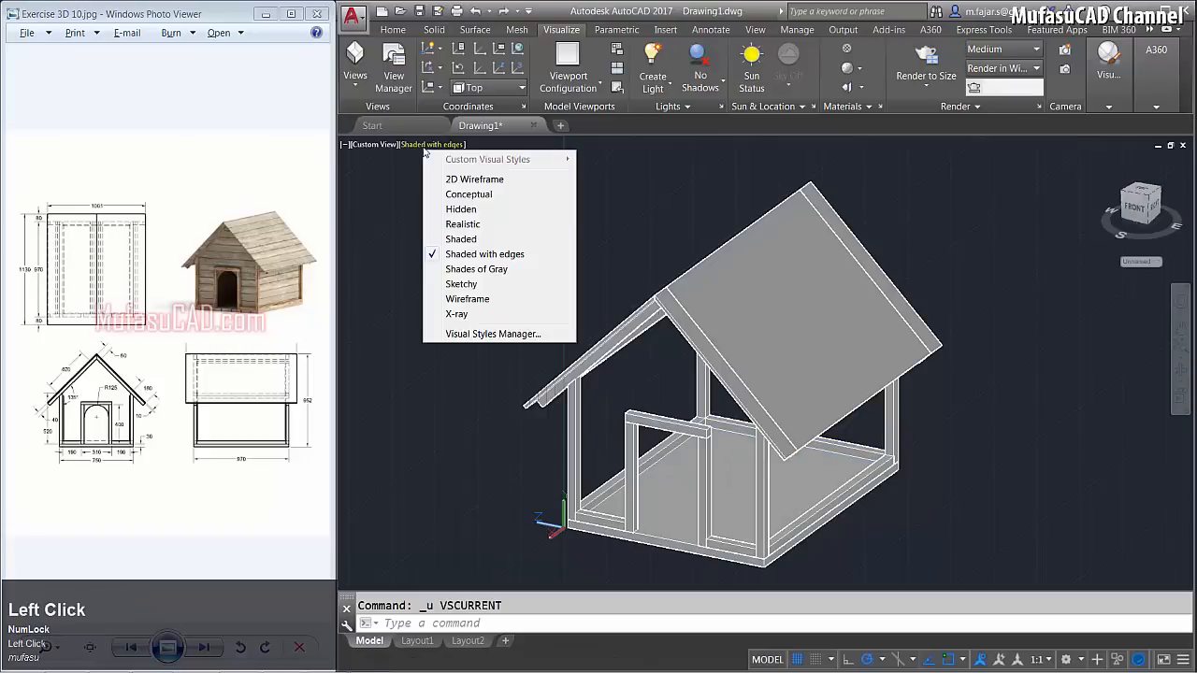
left_click(474, 178)
left_click(371, 145)
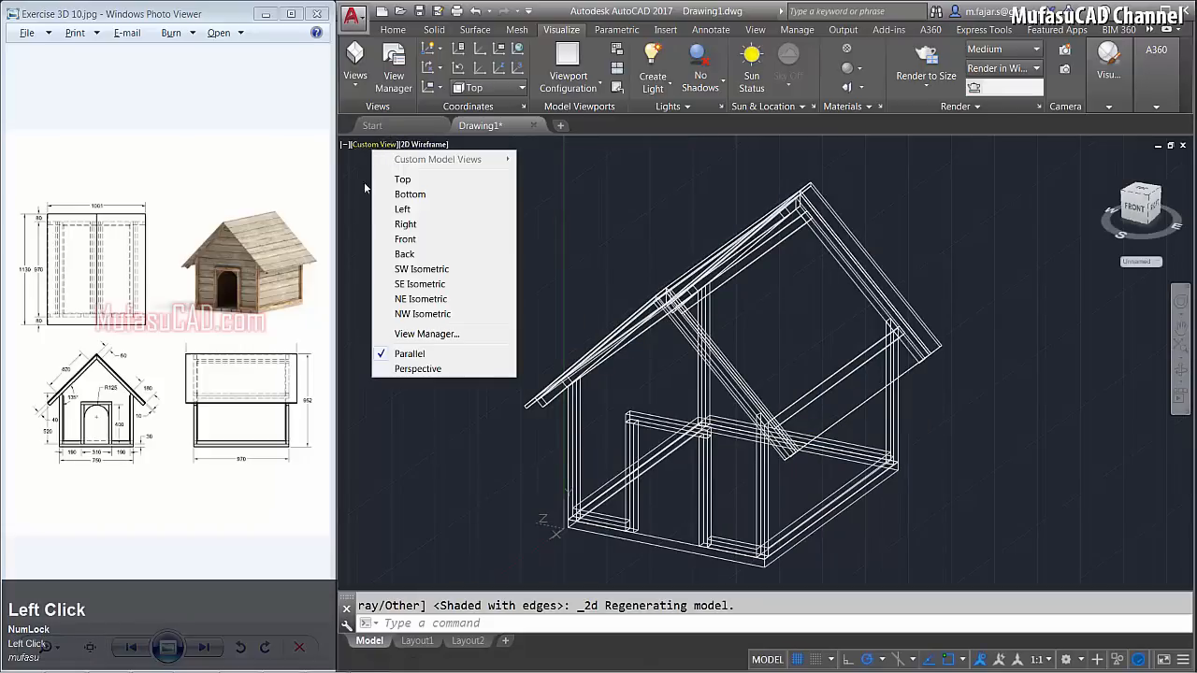
left_click(405, 240)
Draw a two-point (2P) circle spanning the door opening between the inner edges of the two door posts.
middle_click_drag(494, 283, 402, 267)
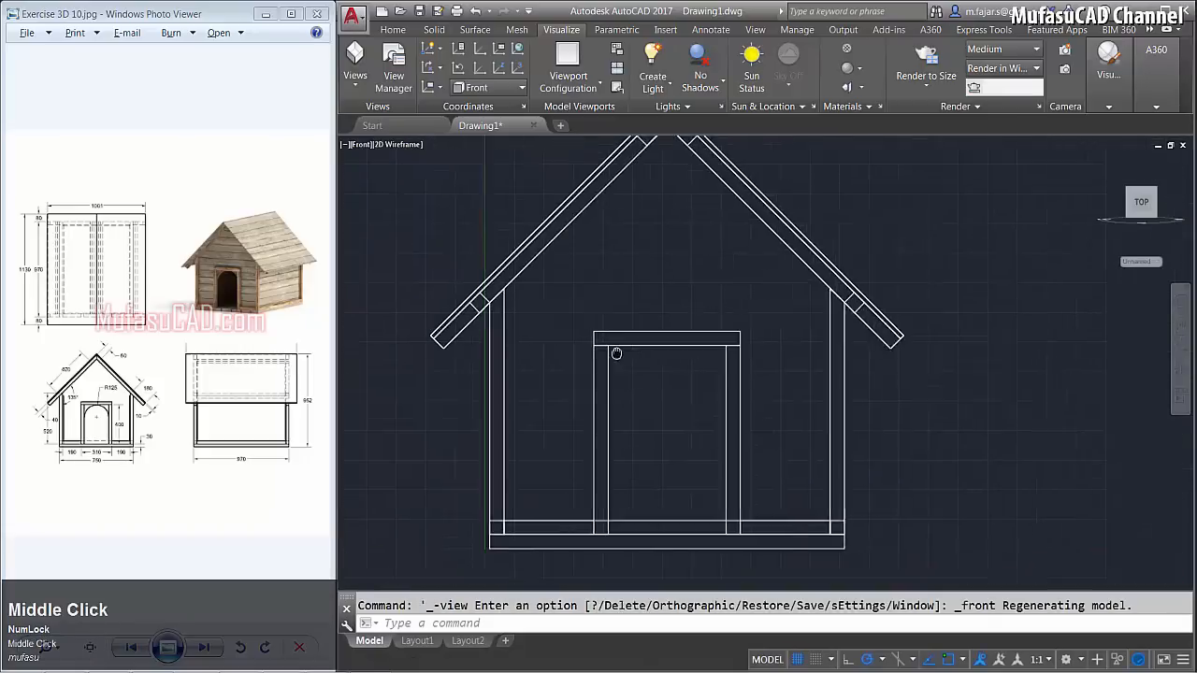
scroll(590, 399, "up", 2)
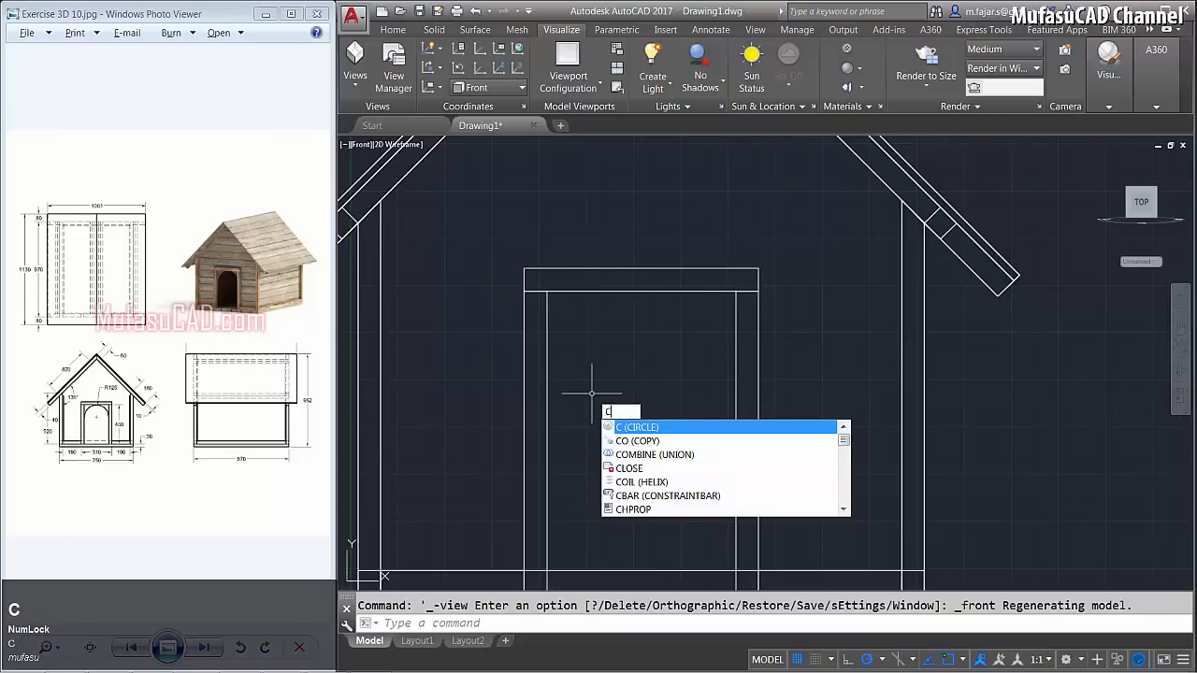
key("space")
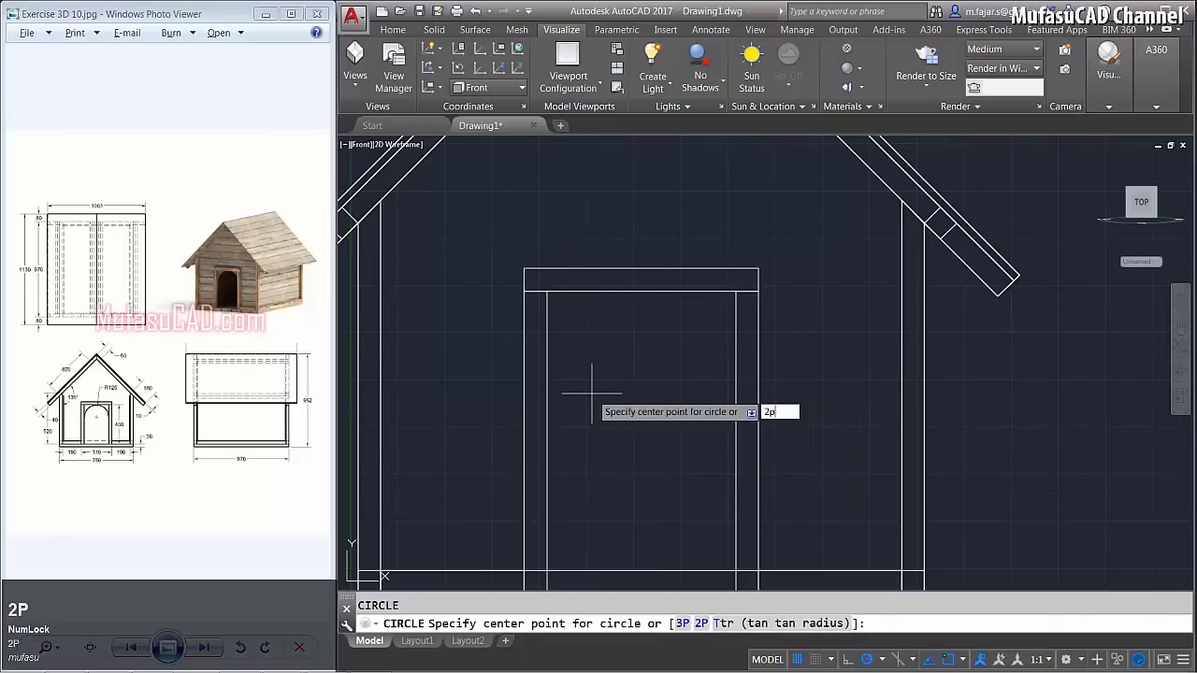
type("2p")
key("space")
left_click(547, 401)
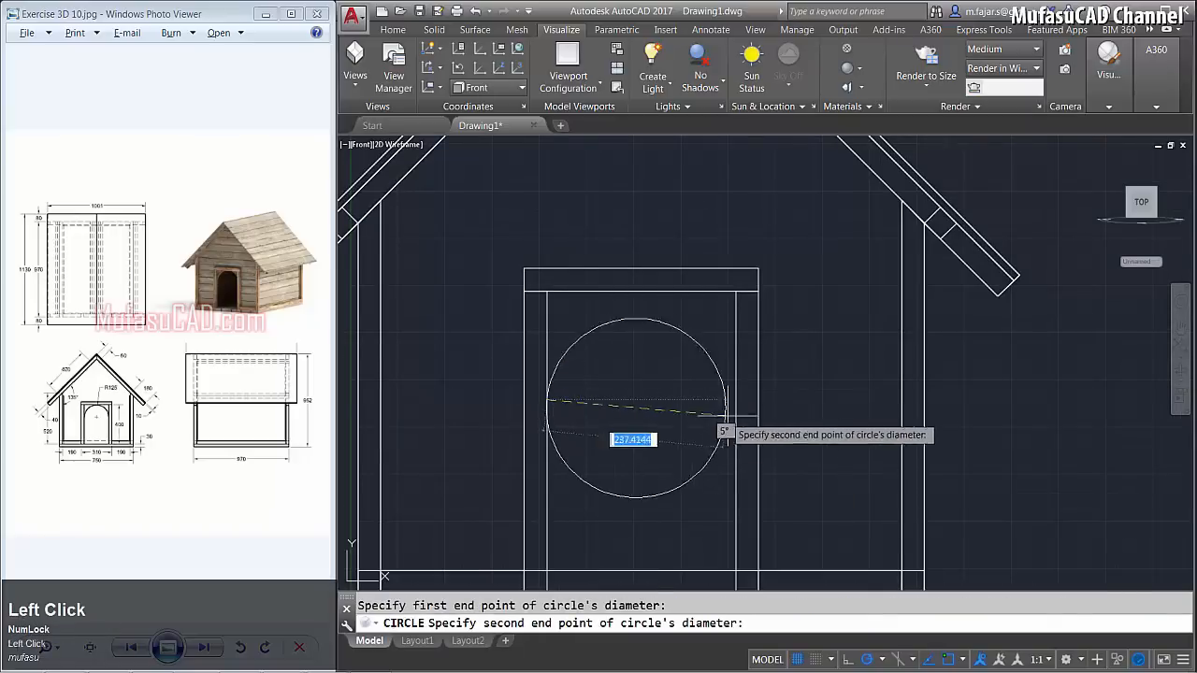
left_click(736, 403)
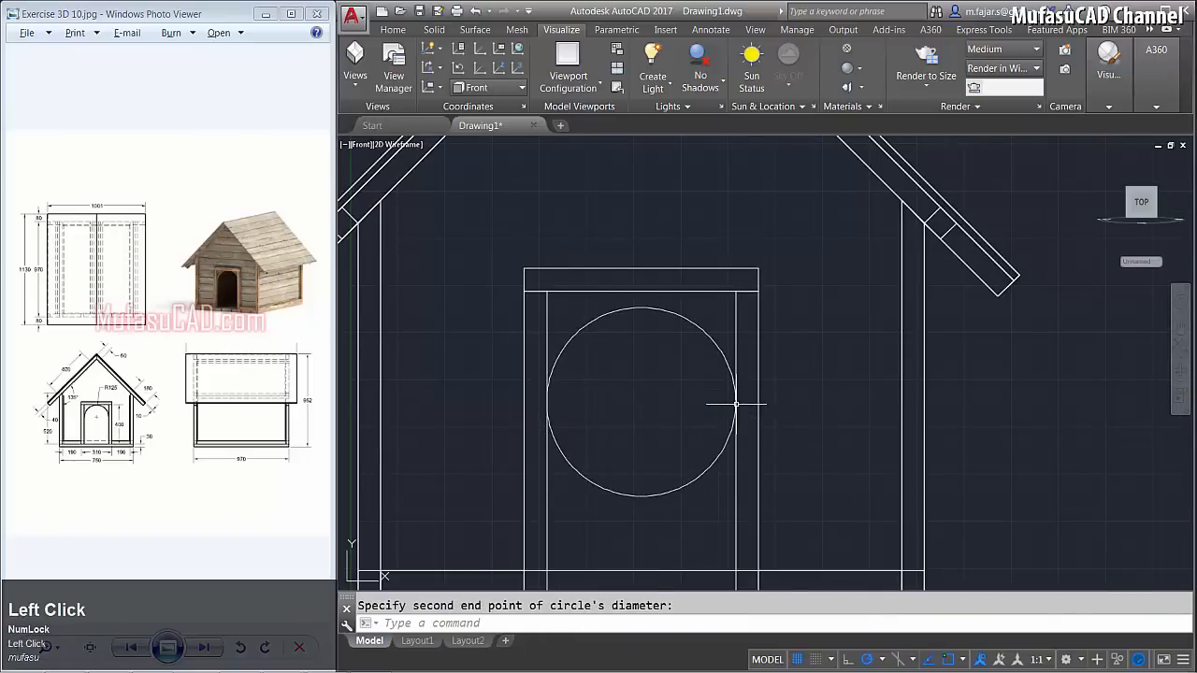
Move the circle up from its top quadrant so it touches the underside of the door lintel.
type("m")
key("space")
left_click(636, 421)
left_click(604, 508)
key("space")
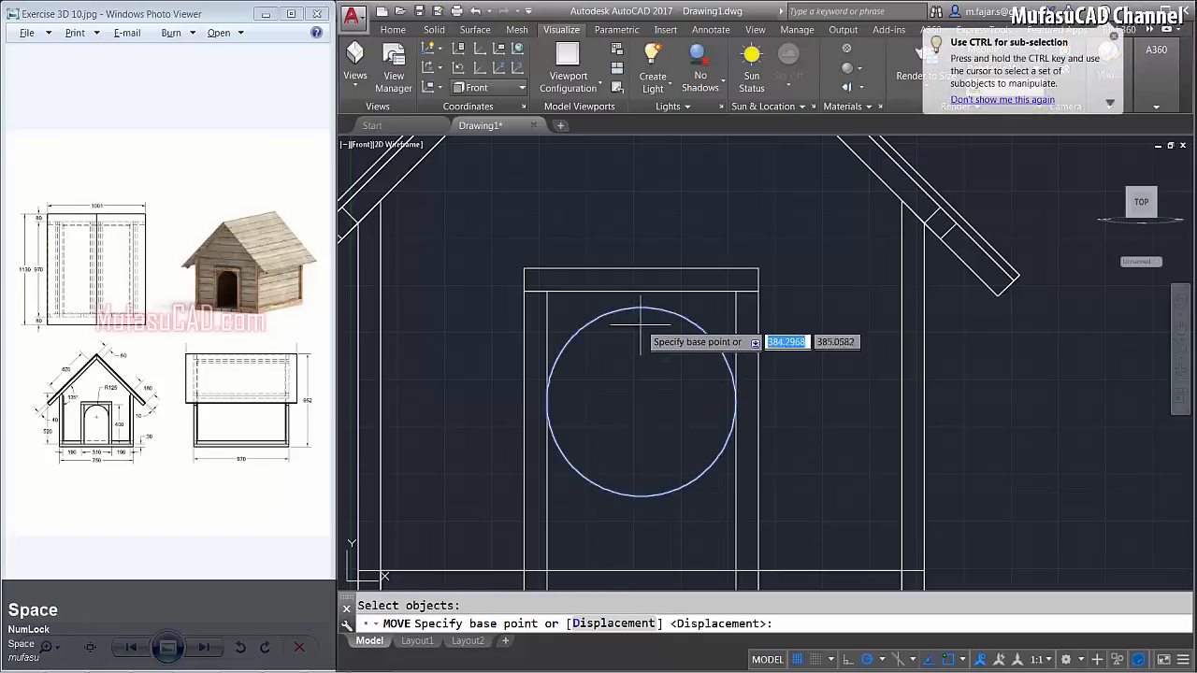
left_click(640, 307)
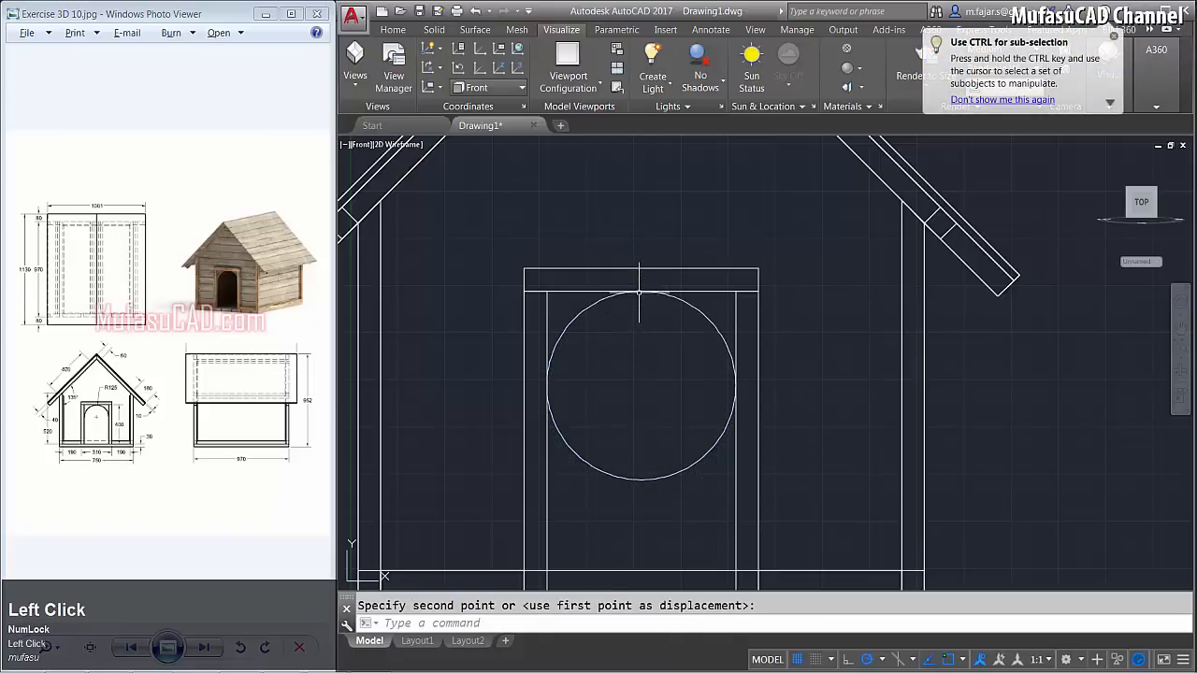
key("ctrl+y")
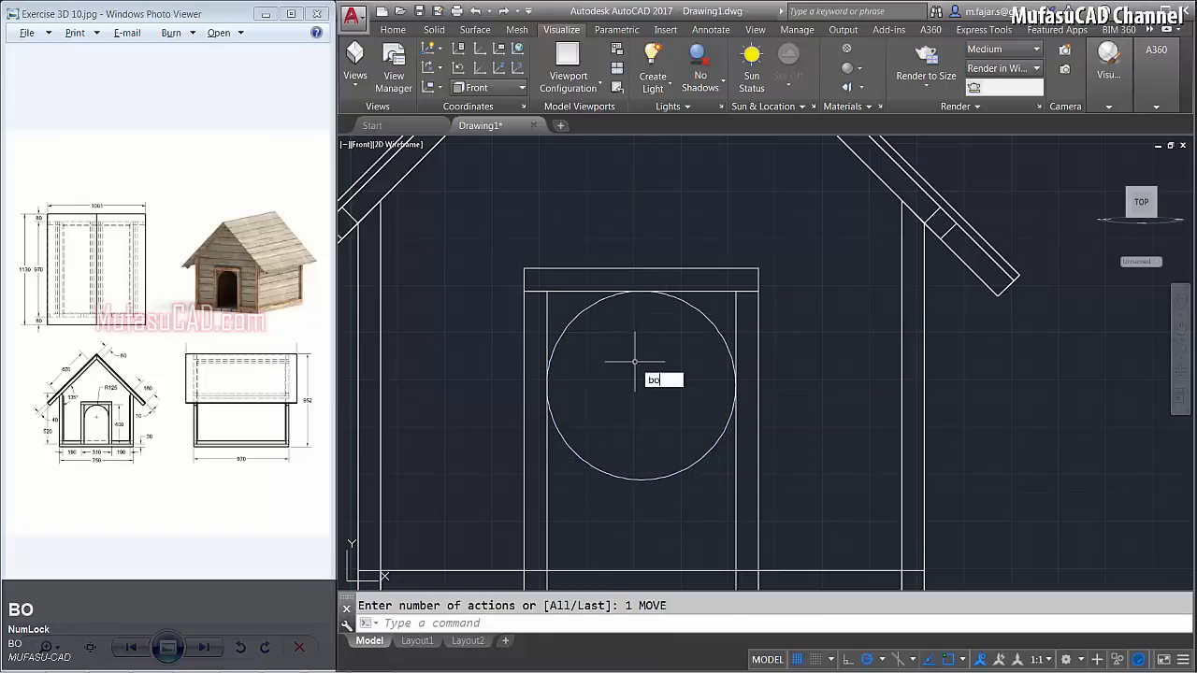
Create boundary polylines in the two upper corner areas between the circle and the door frame.
key("space")
left_click(499, 261)
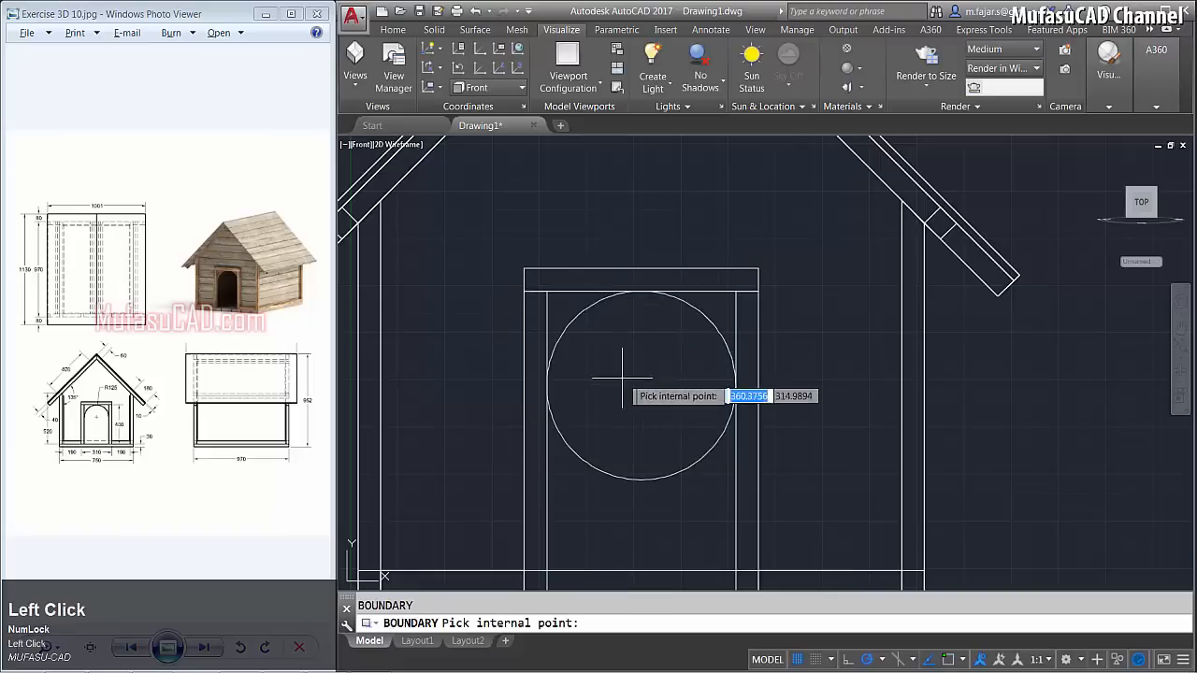
left_click(716, 309)
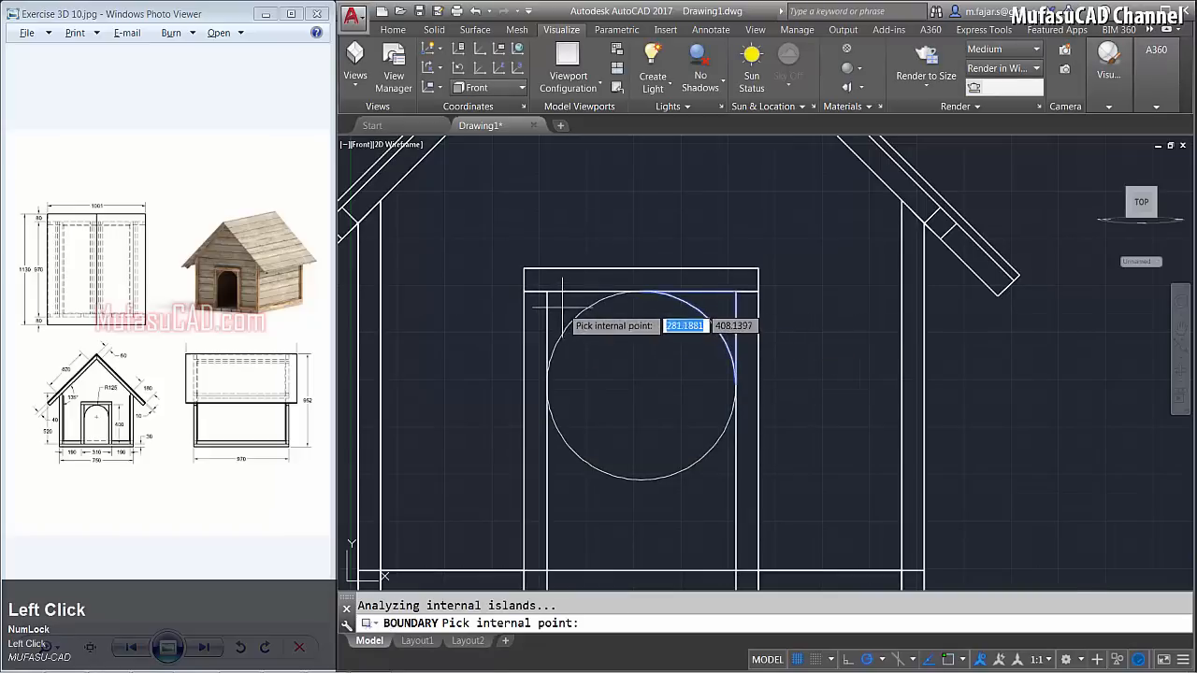
key("space")
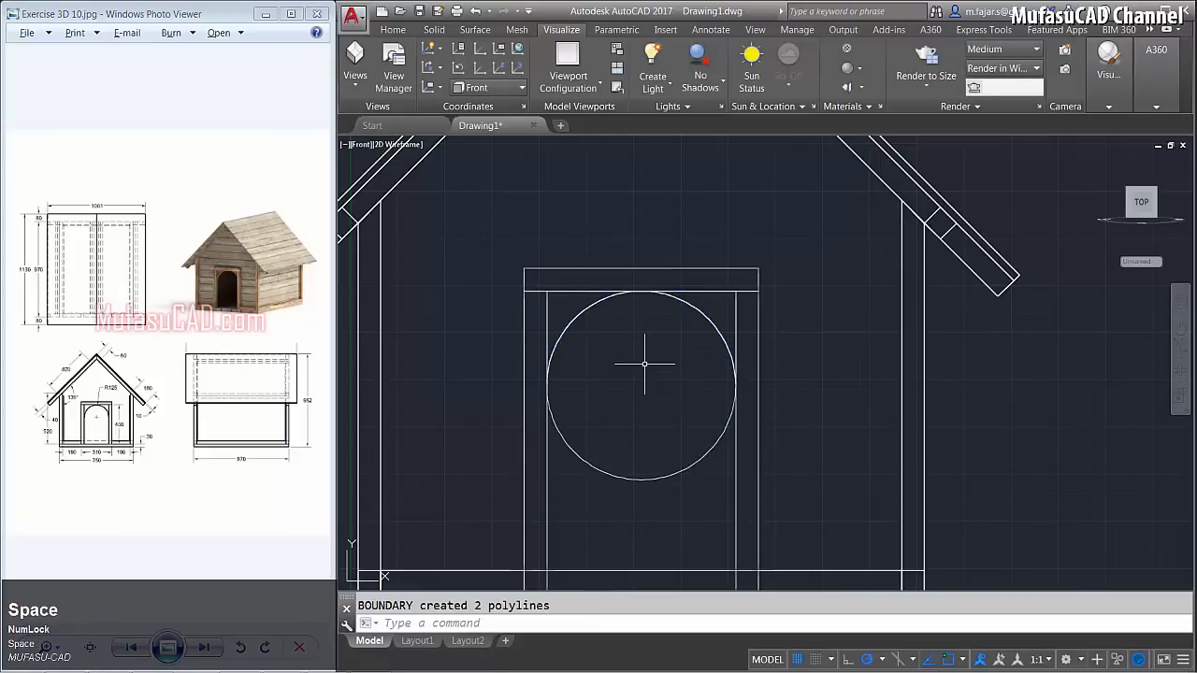
Erase the construction circle from the door opening, keeping the two corner boundaries.
left_click(659, 503)
left_click(629, 386)
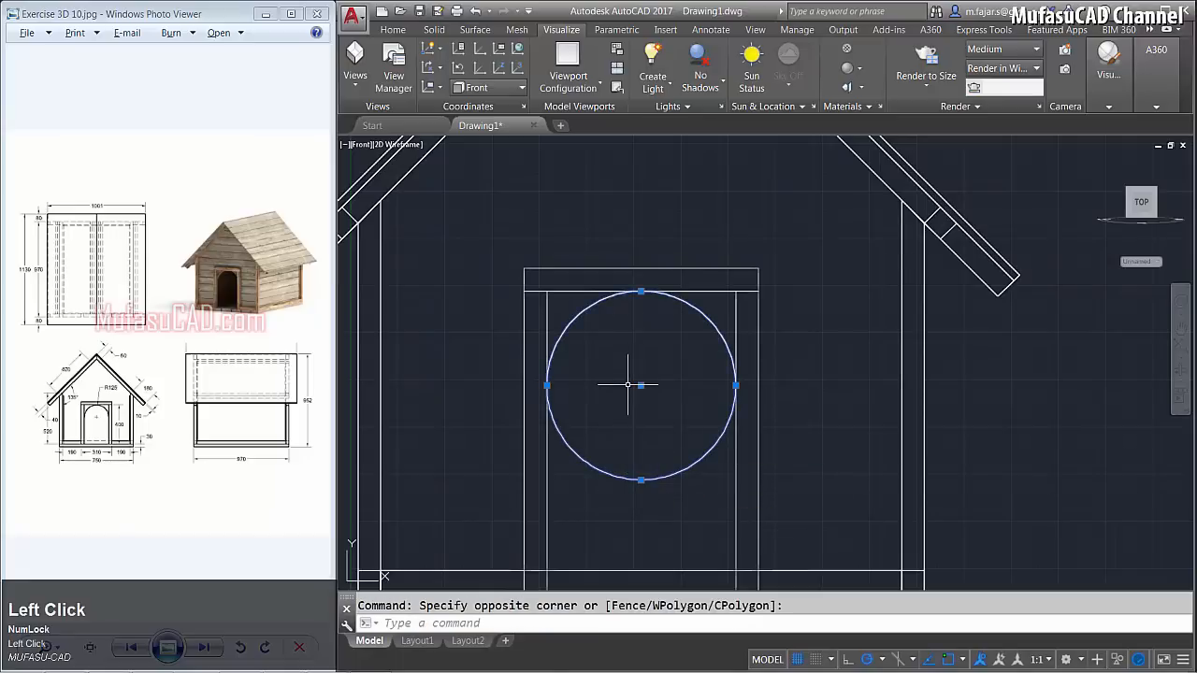
key("Delete")
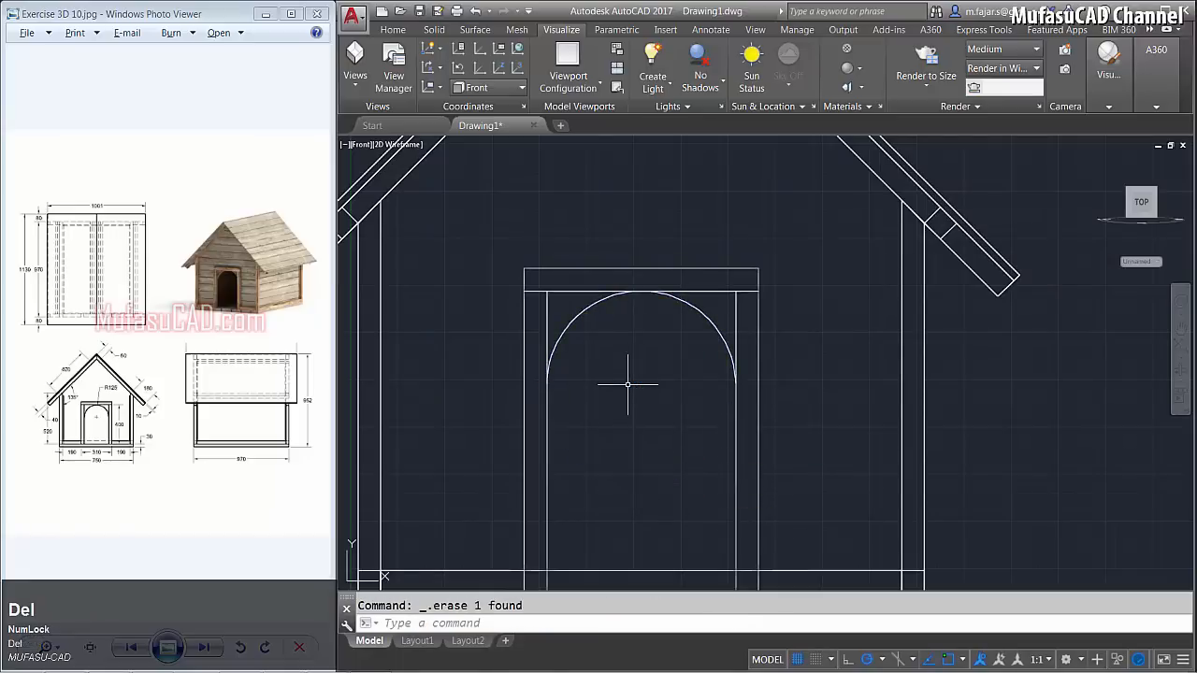
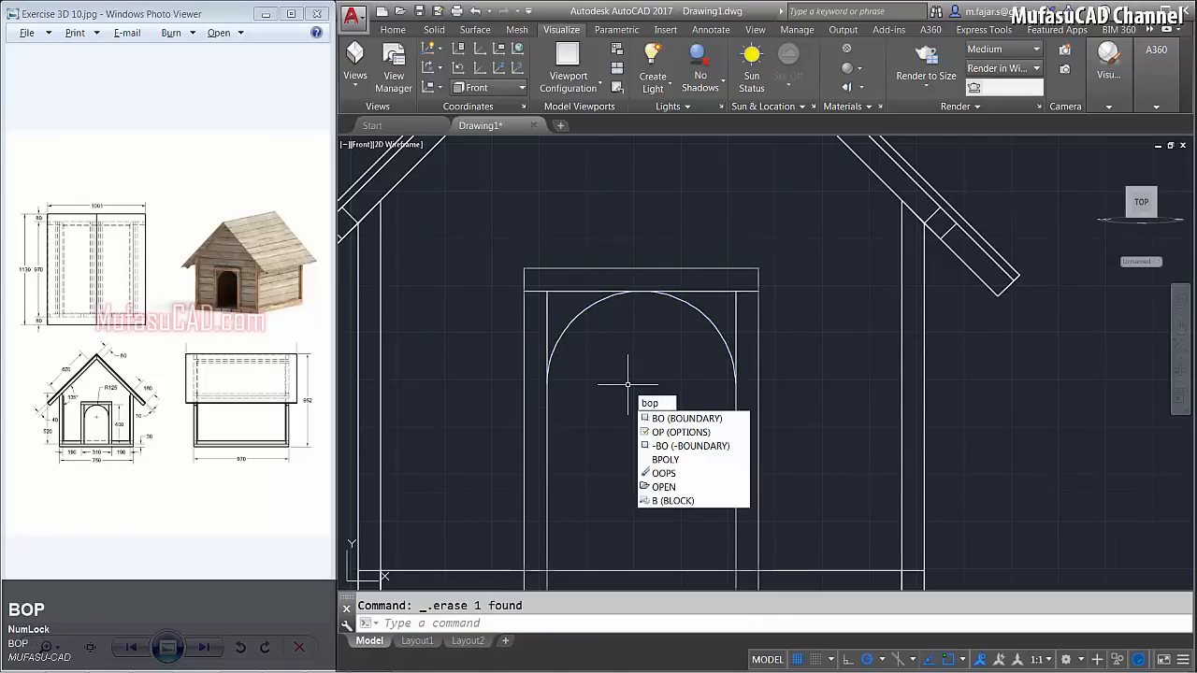
Create a boundary polyline of the front wall area around the door frame, below the roof slopes.
key("BackSpace")
key("space")
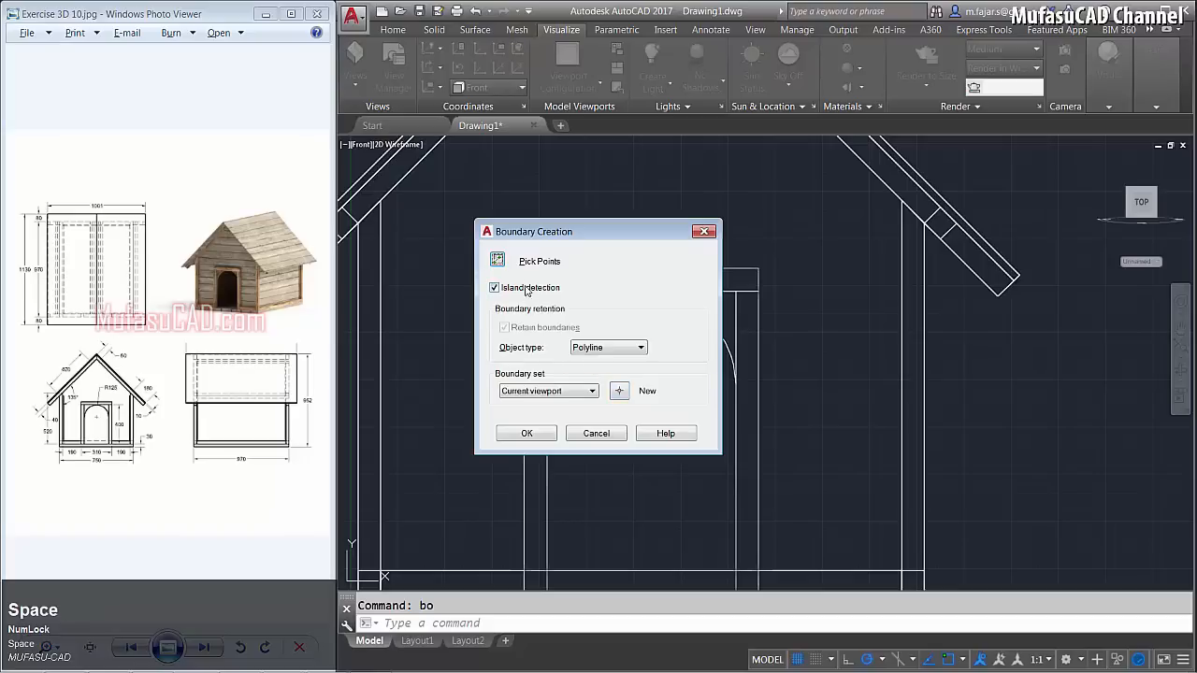
left_click(498, 261)
left_click(460, 299)
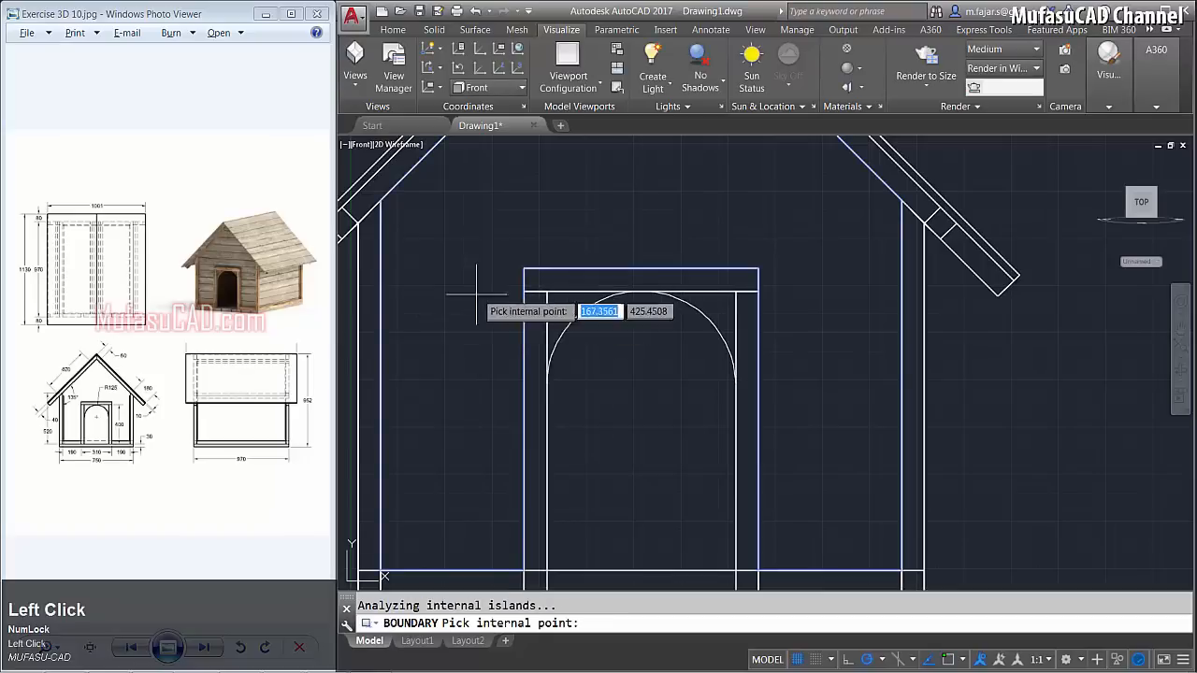
key("space")
scroll(628, 346, "down", 5)
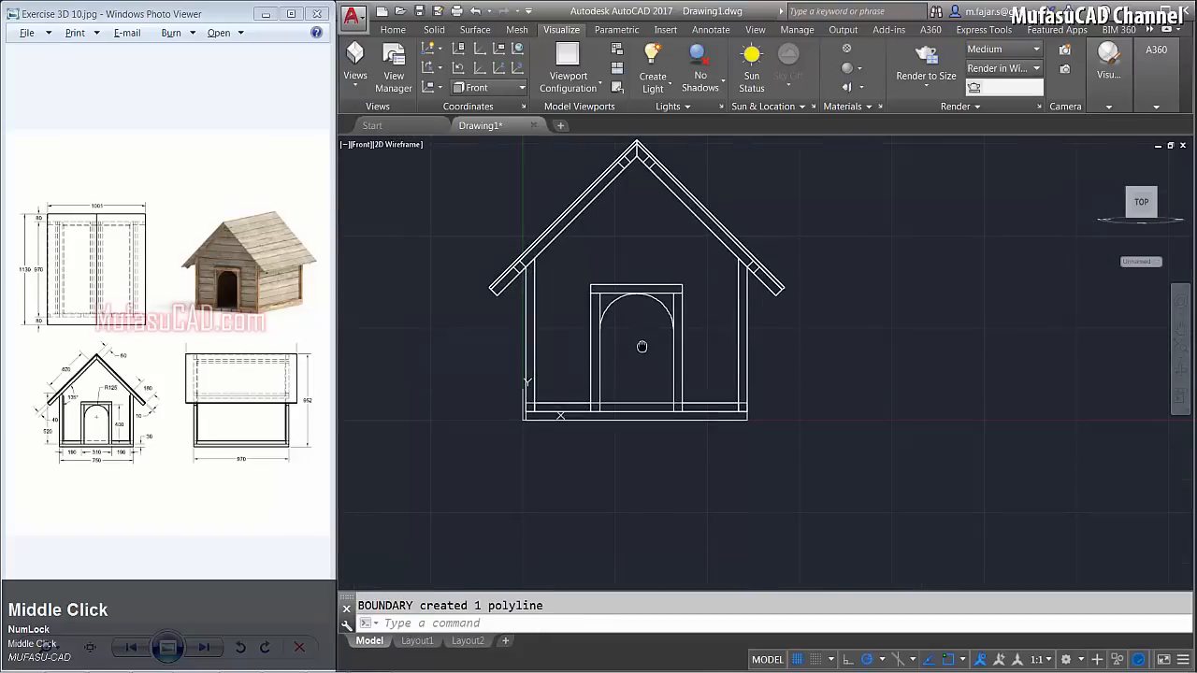
Extrude the front wall boundary around the door frame by 10.
middle_click_drag(641, 321, 532, 423, "shift")
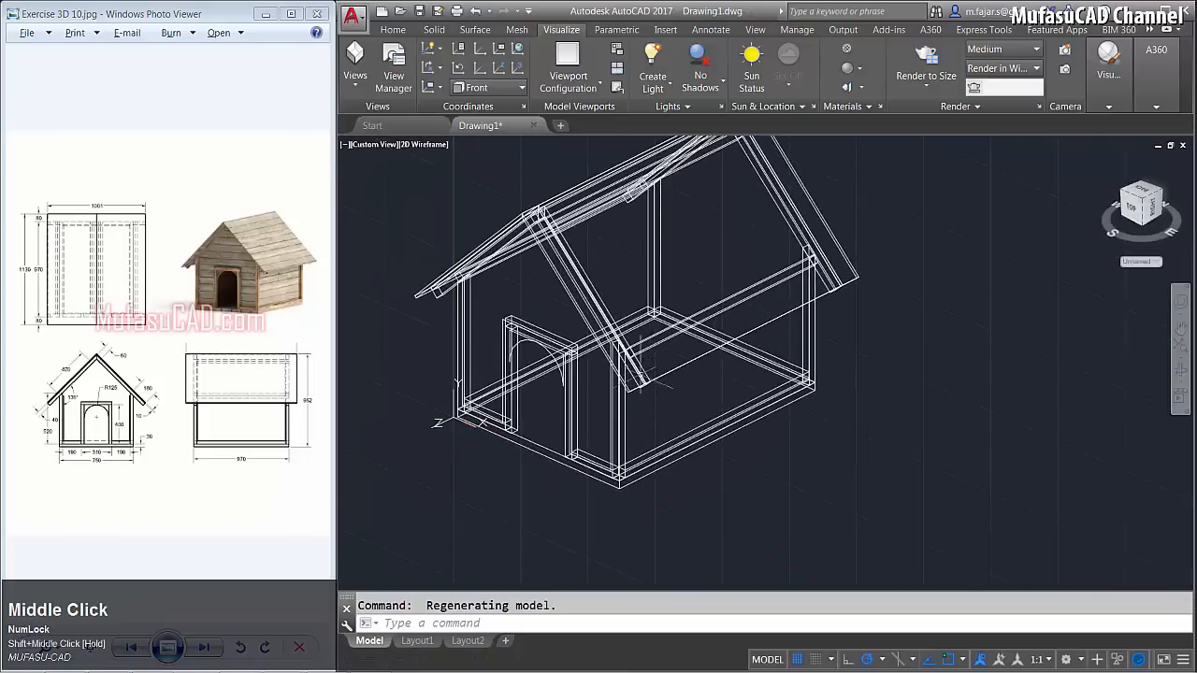
scroll(529, 426, "up", 4)
key("Escape")
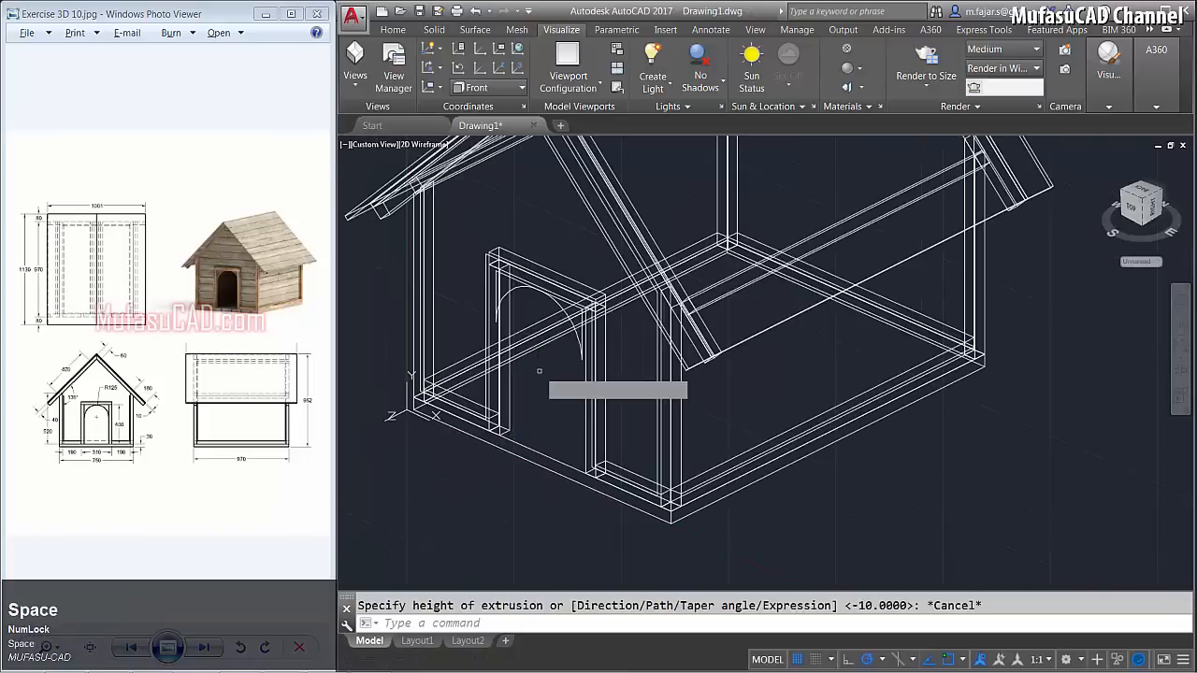
key("space")
left_click(538, 376)
key("space")
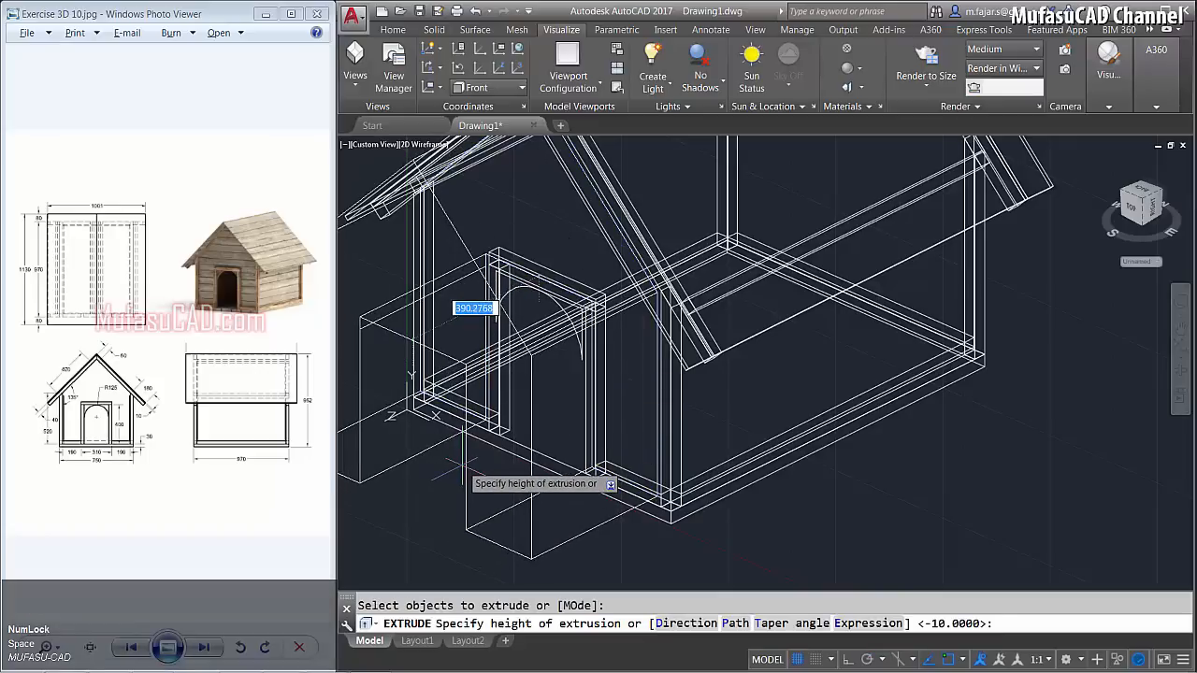
type("10")
key("space")
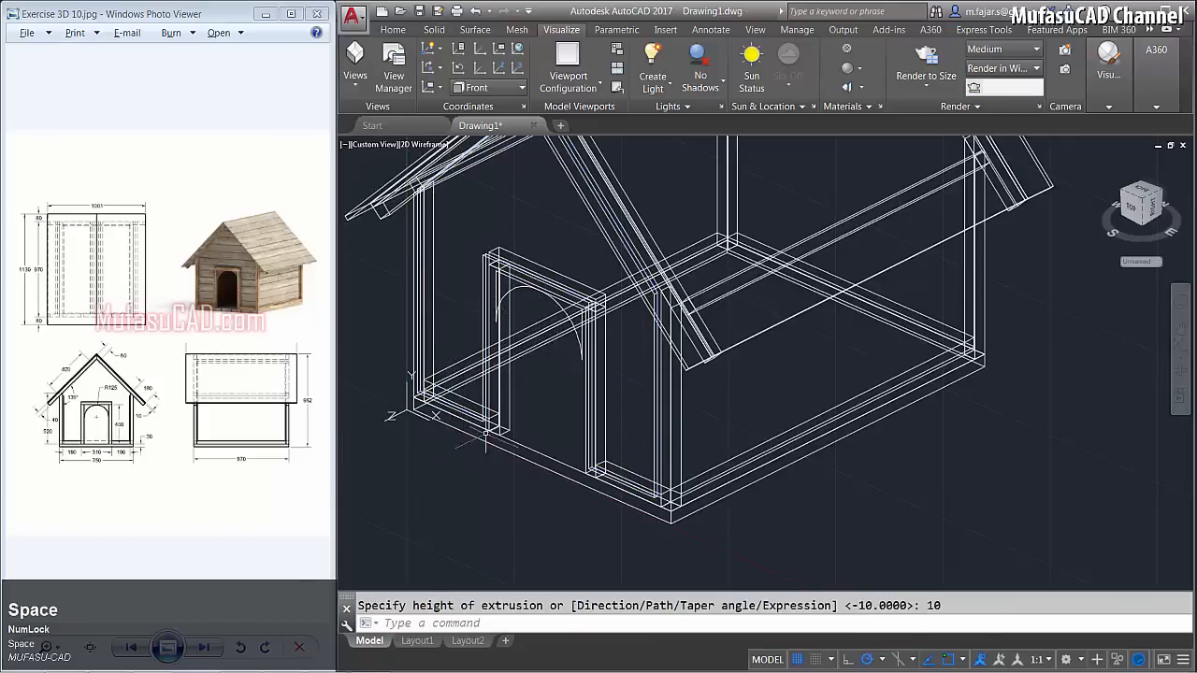
Move the front wall panel inward from its lower corner at the door post so it sits flush with the frame's inner face.
scroll(485, 433, "up", 3)
key("space")
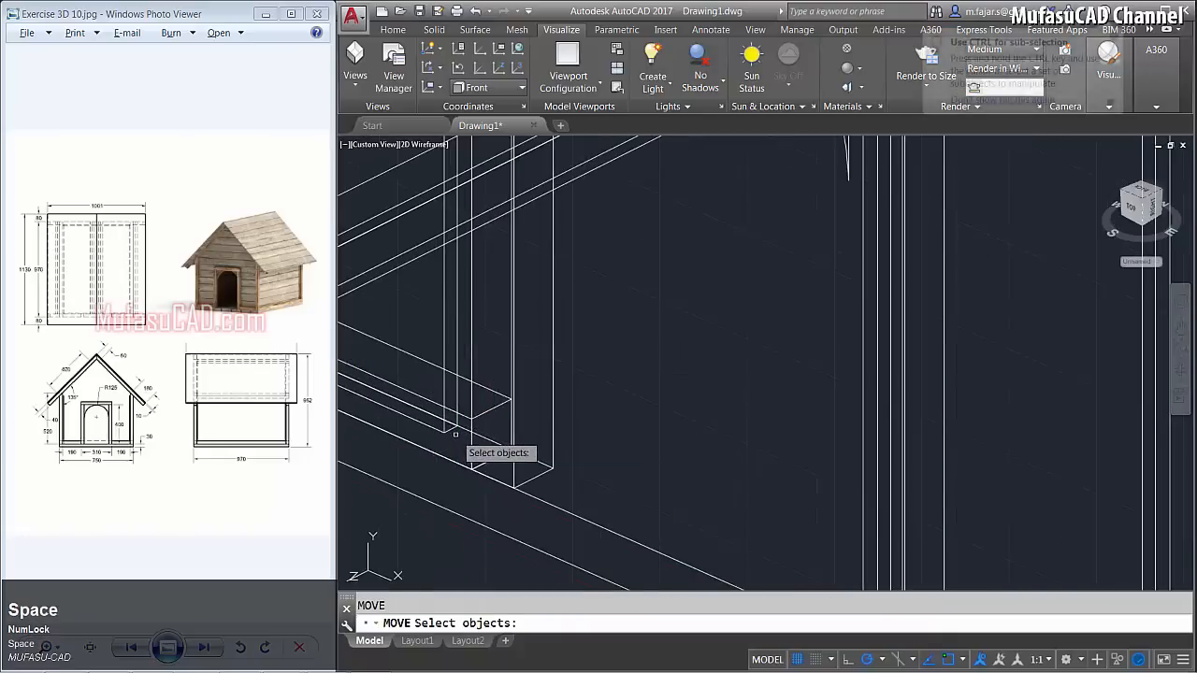
left_click(457, 432)
key("space")
left_click(457, 428)
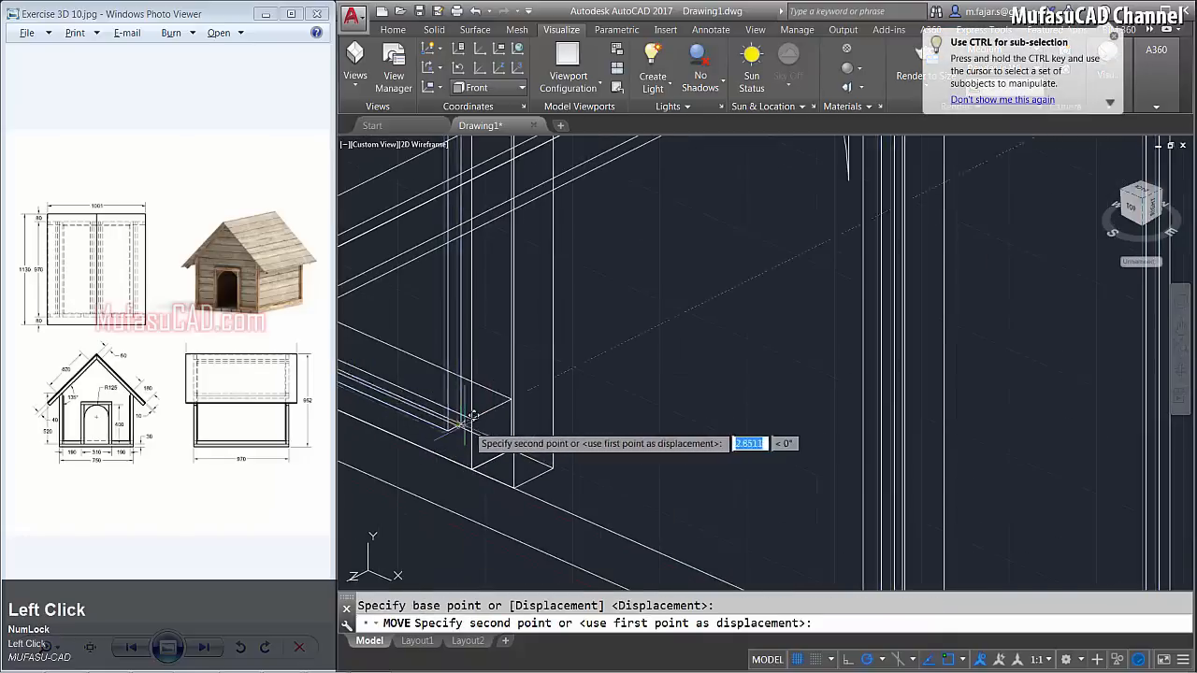
left_click(508, 400)
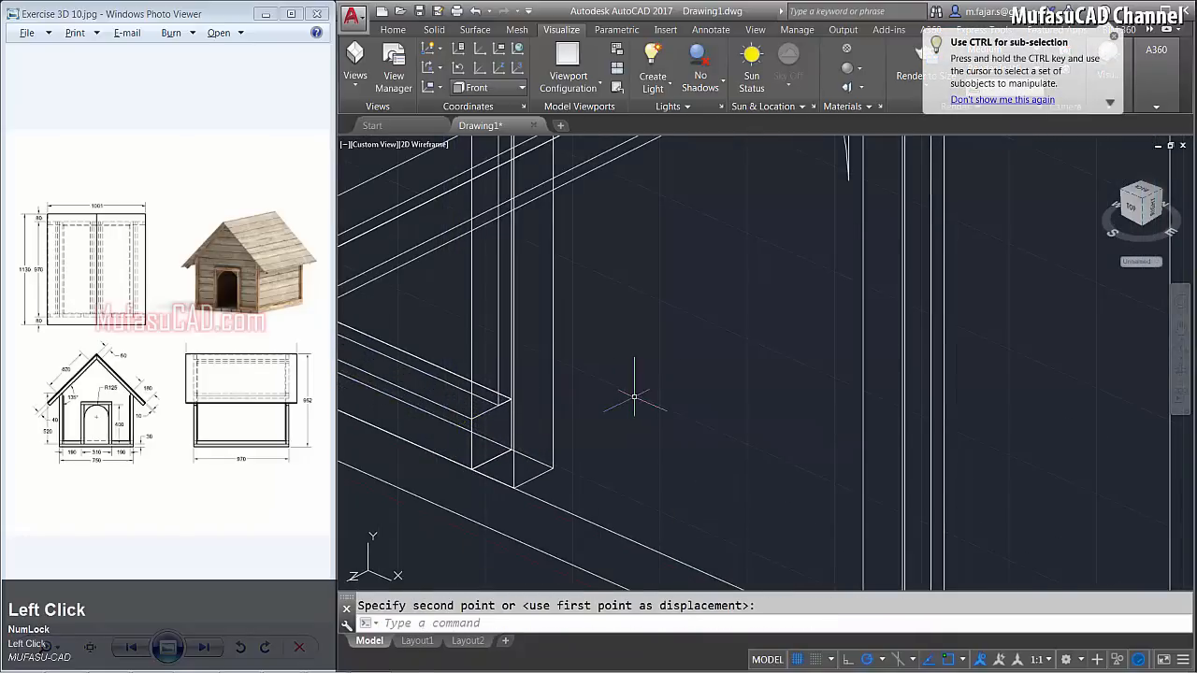
Extrude the two arch corner boundaries in the door opening by 10.
scroll(634, 398, "down", 3)
middle_click_drag(637, 374, 619, 420)
type("e")
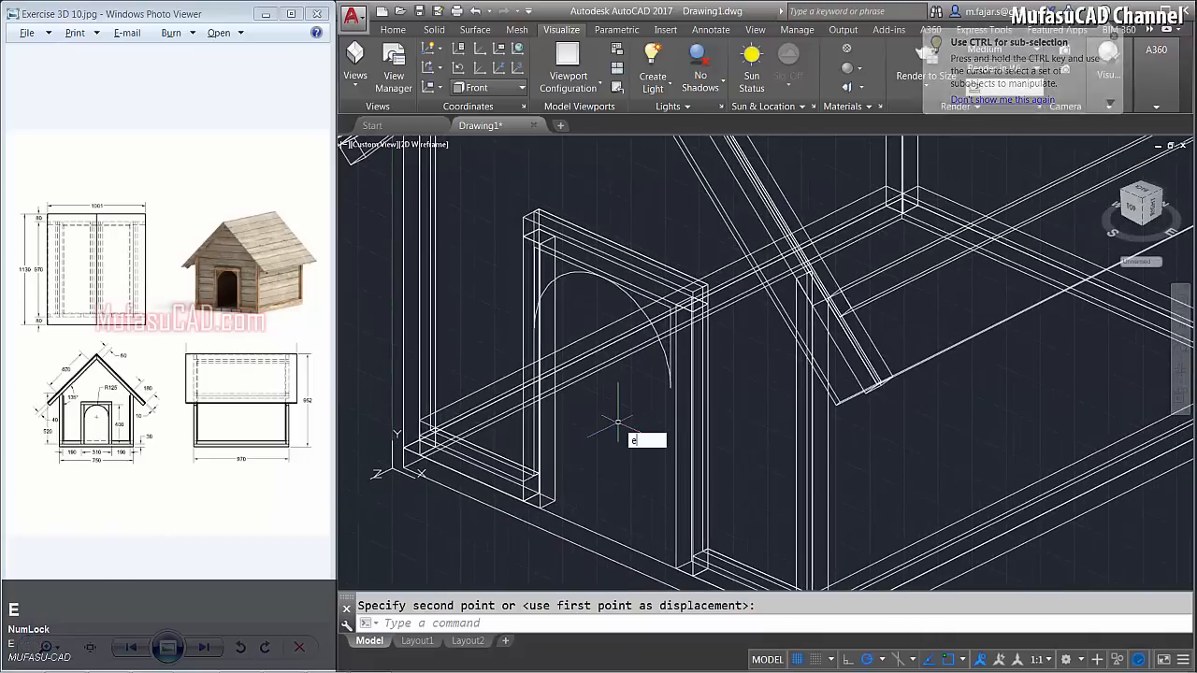
type("xt")
key("space")
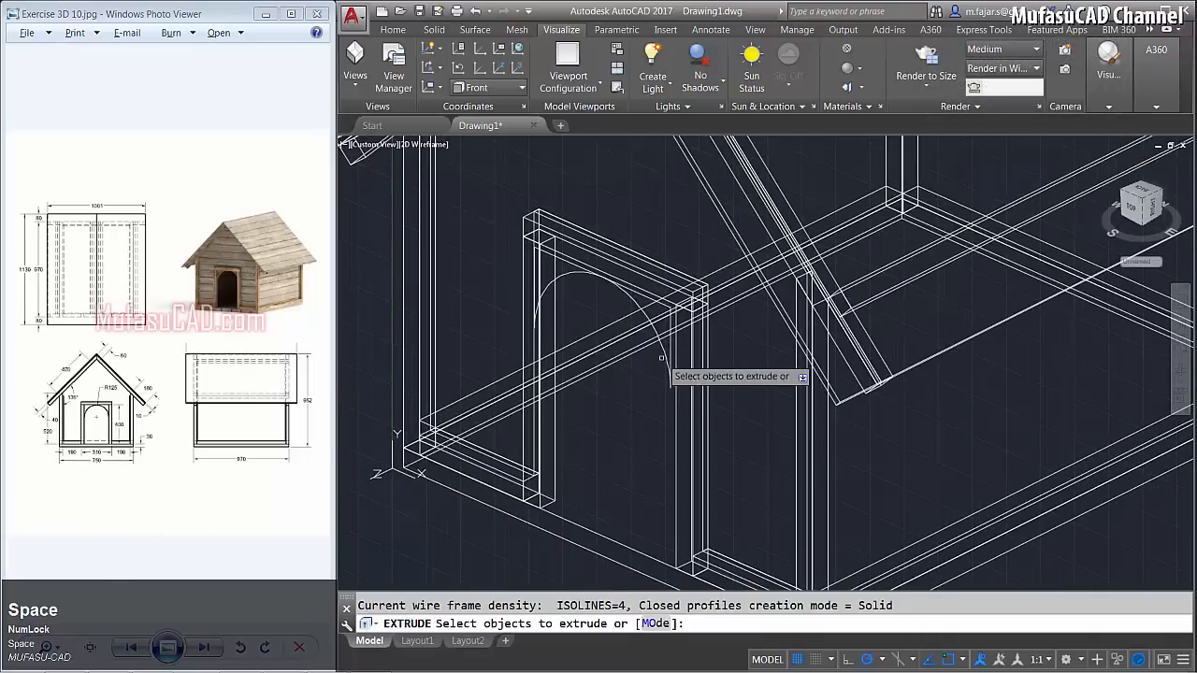
left_click(661, 357)
left_click(534, 285)
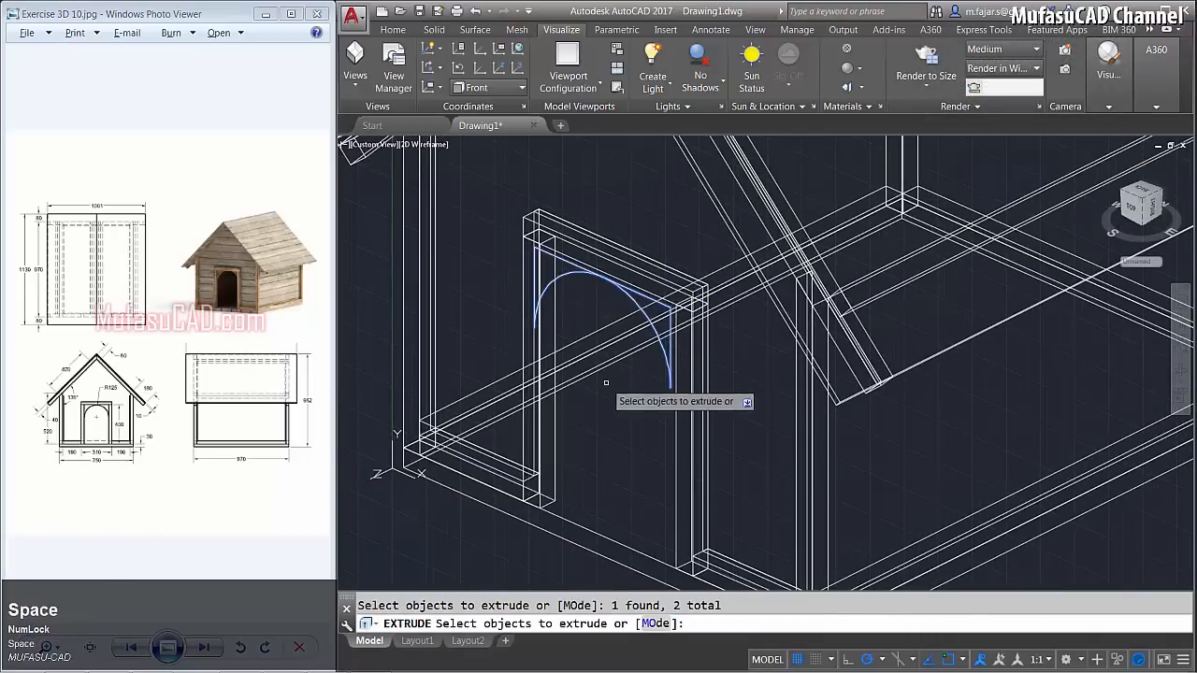
key("space")
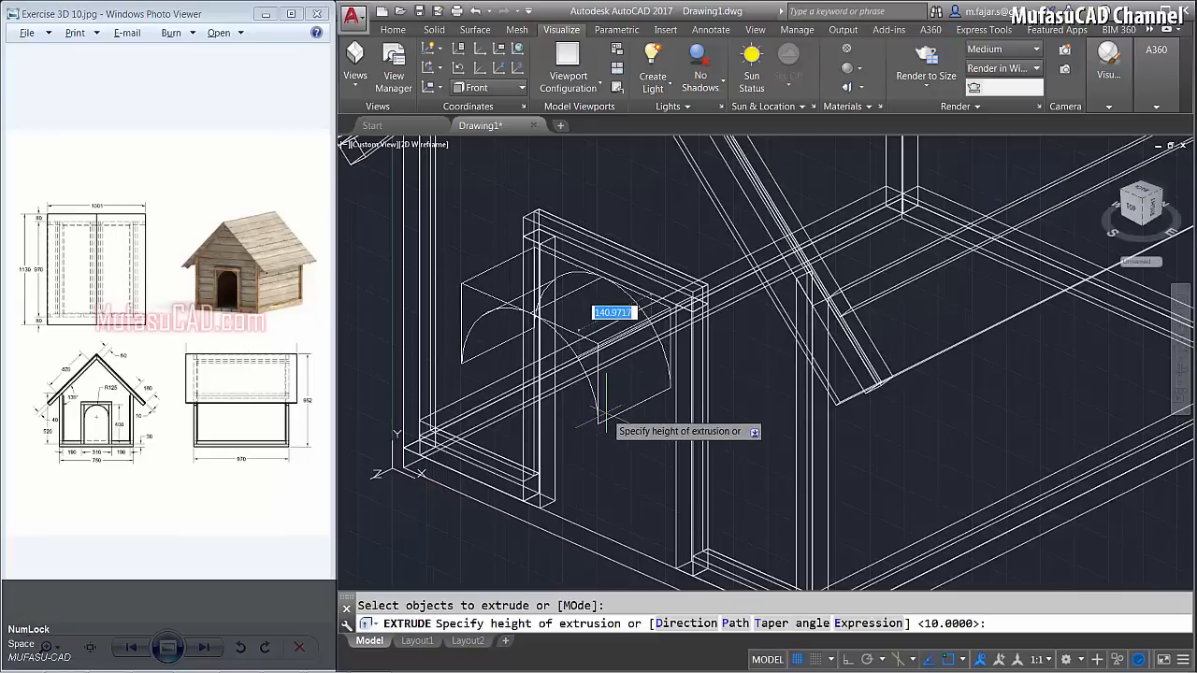
key("space")
Move both arch corner pieces inward from their upper corner to the inner corner where the door post meets the lintel.
scroll(654, 365, "up", 1)
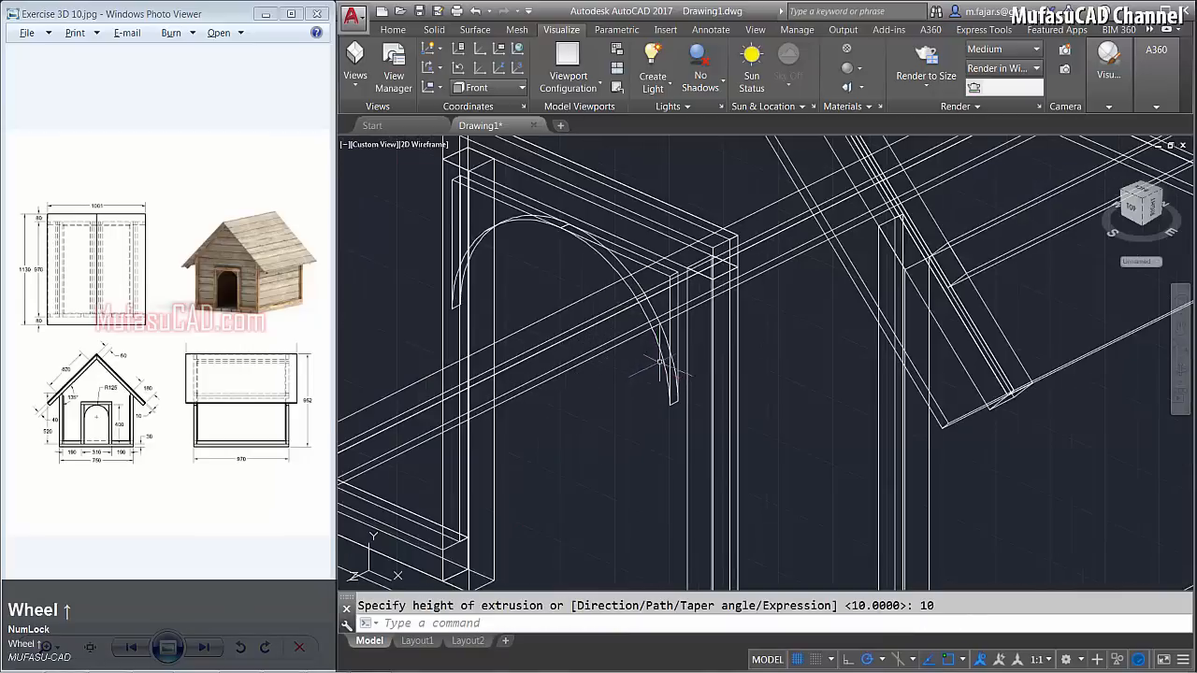
left_click(665, 356)
left_click(655, 374)
left_click(495, 215)
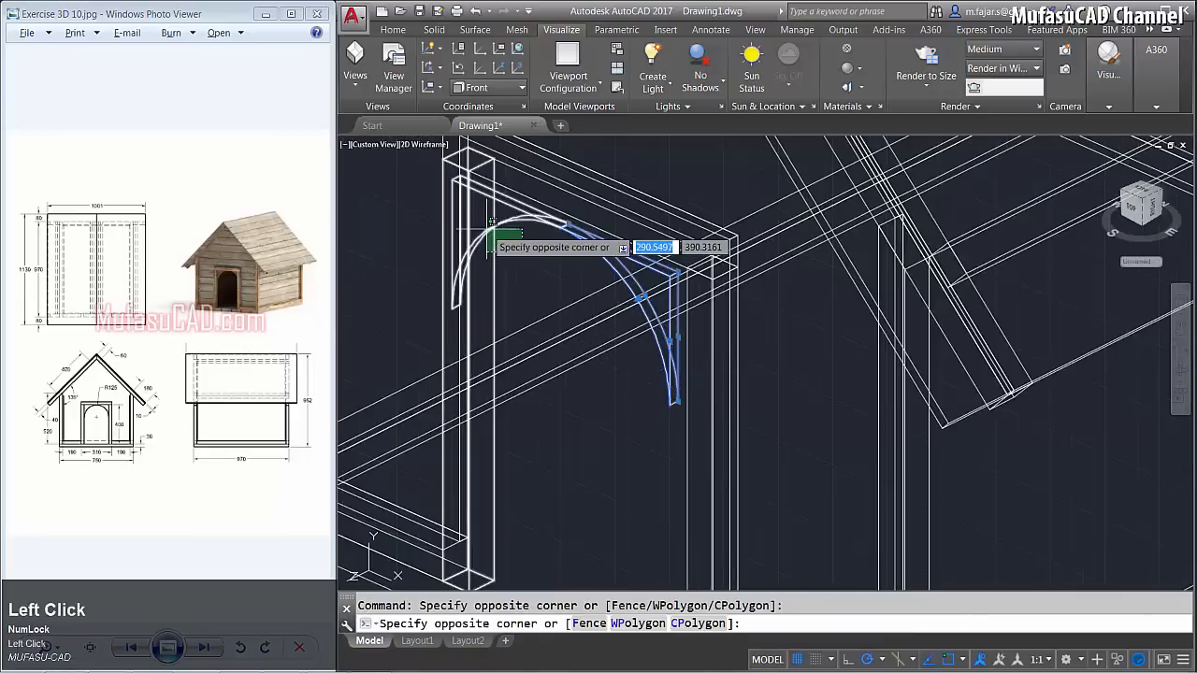
left_click(565, 329)
key("space")
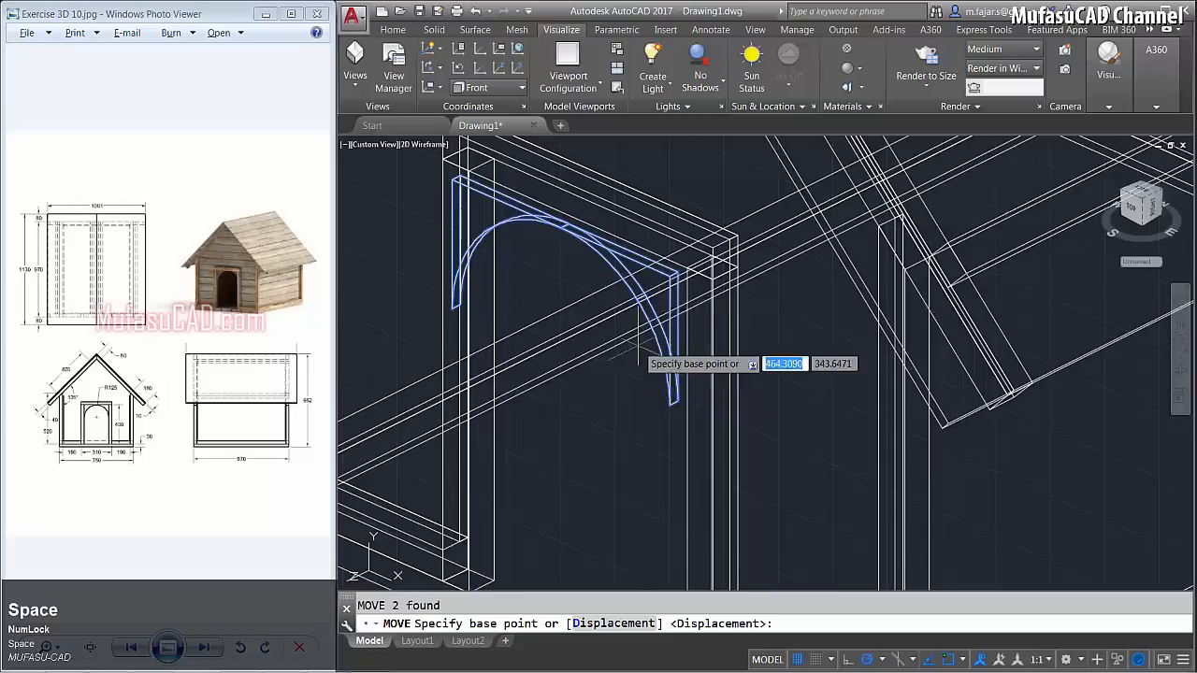
scroll(688, 280, "up", 1)
left_click(693, 266)
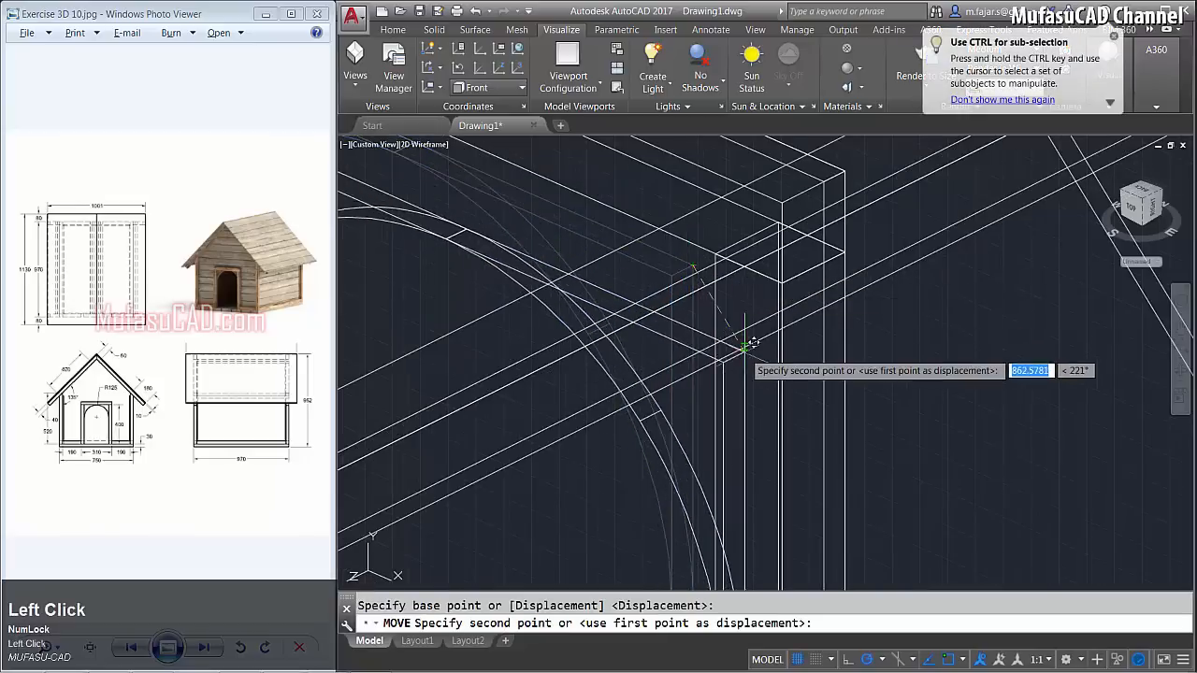
middle_click_drag(743, 351, 693, 460)
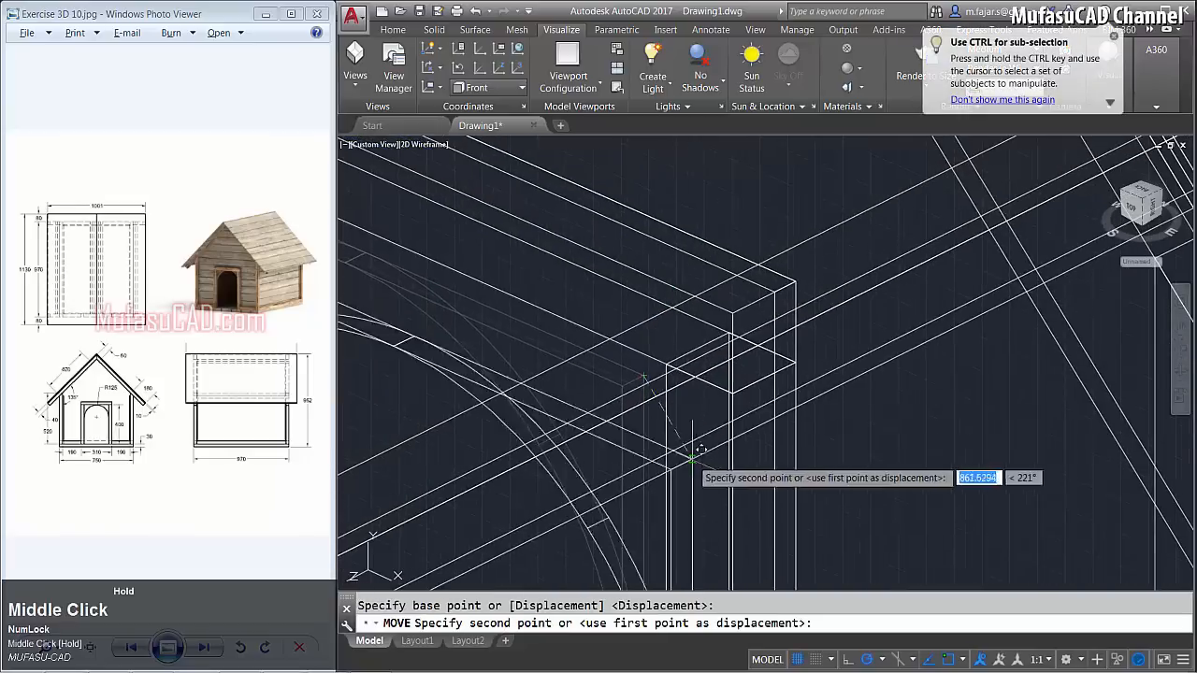
left_click(734, 325)
Examine the front wall and arched doorway in the Realistic visual style and return to 2D Wireframe.
scroll(641, 397, "down", 3)
middle_click_drag(656, 402, 708, 437)
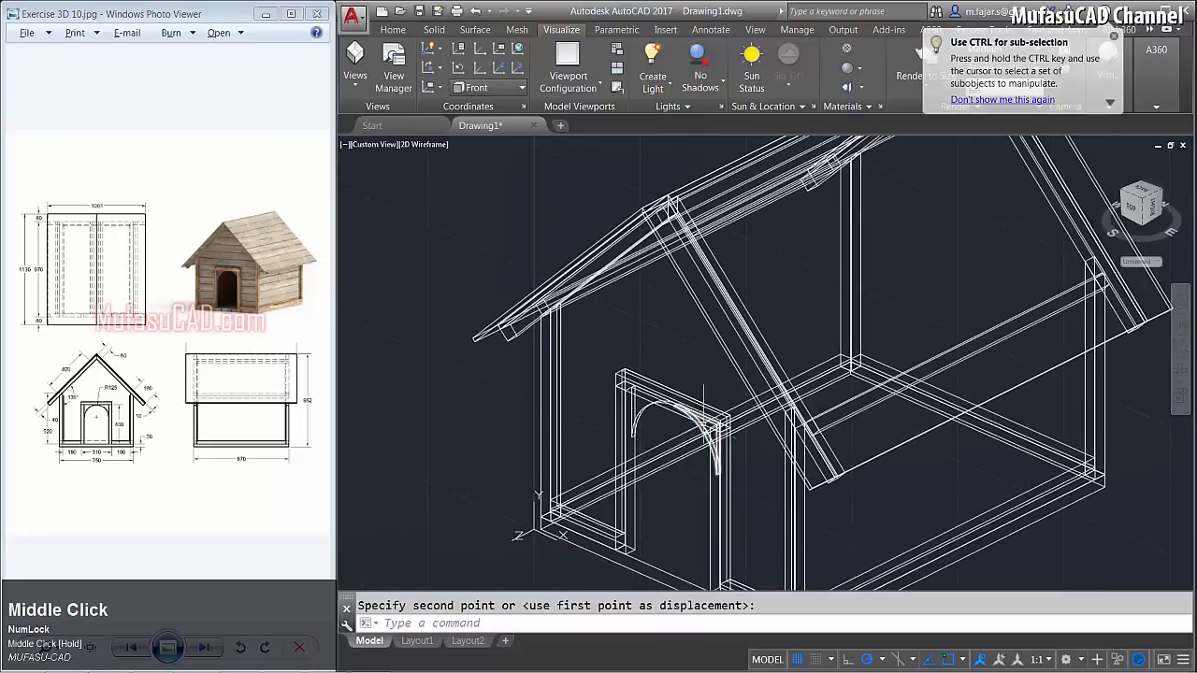
left_click(427, 145)
left_click(470, 225)
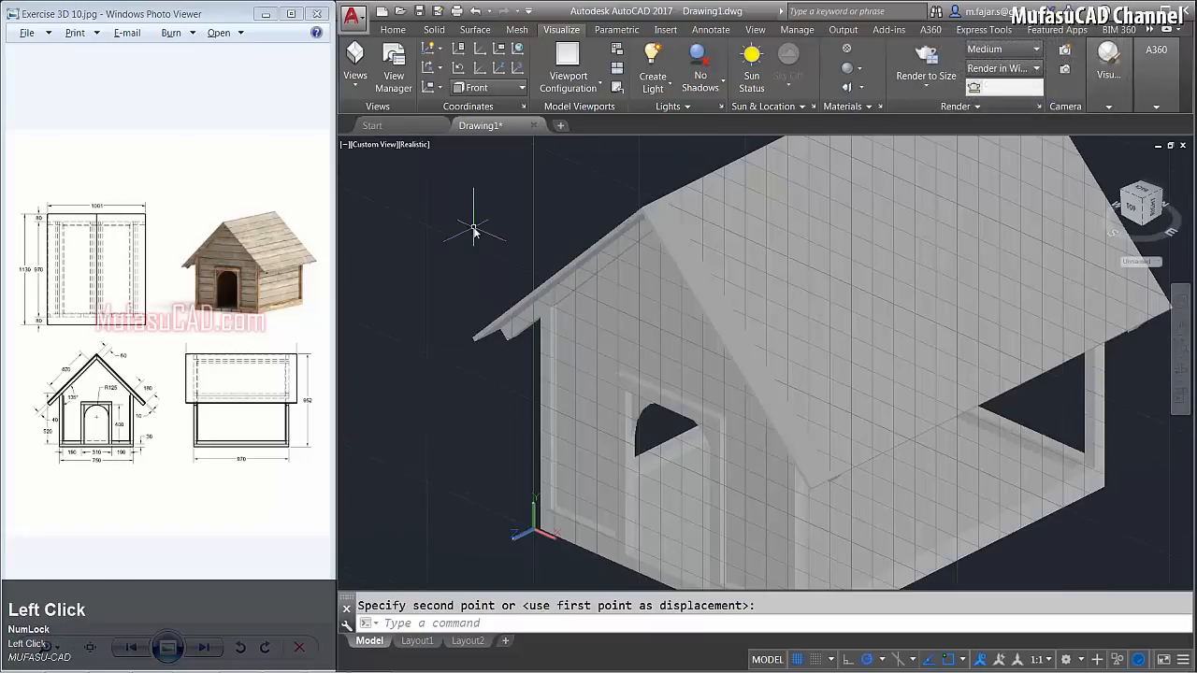
mouse_move(660, 348)
middle_mouse_down("shift")
mouse_move(954, 395)
mouse_move(656, 376)
middle_mouse_up("shift")
left_click(416, 145)
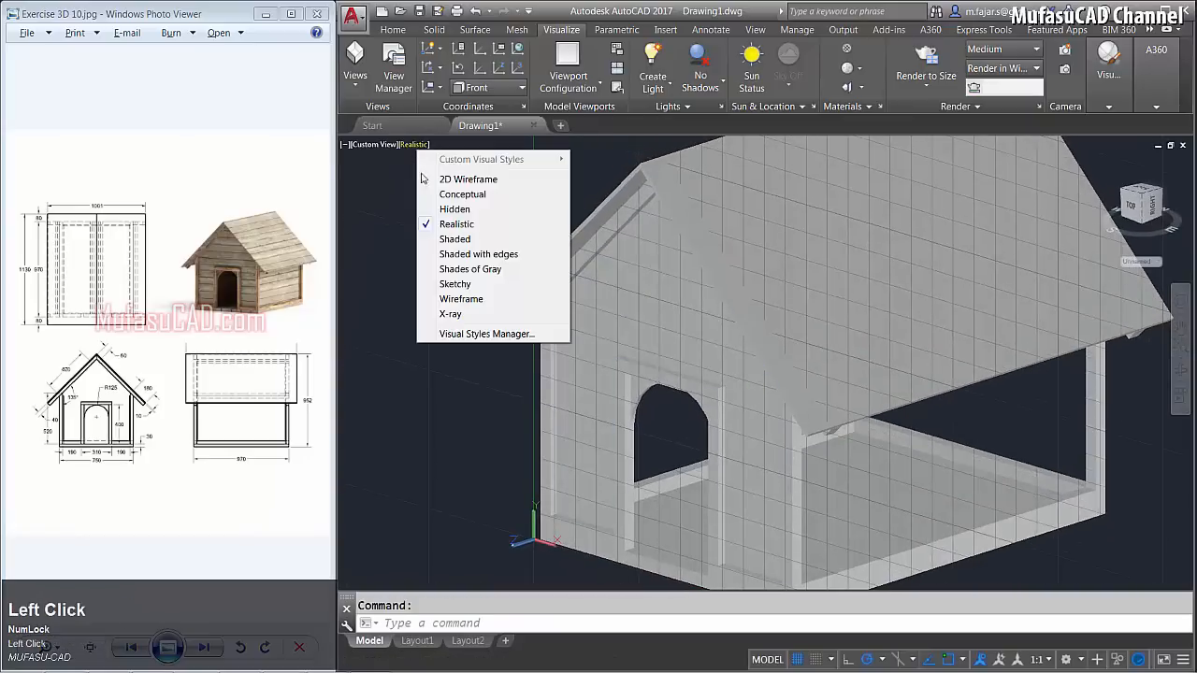
left_click(450, 179)
In the Left view, draw the side wall rectangle from the foot of the rear post's inner edge to the upper beam at the front post.
left_click(374, 145)
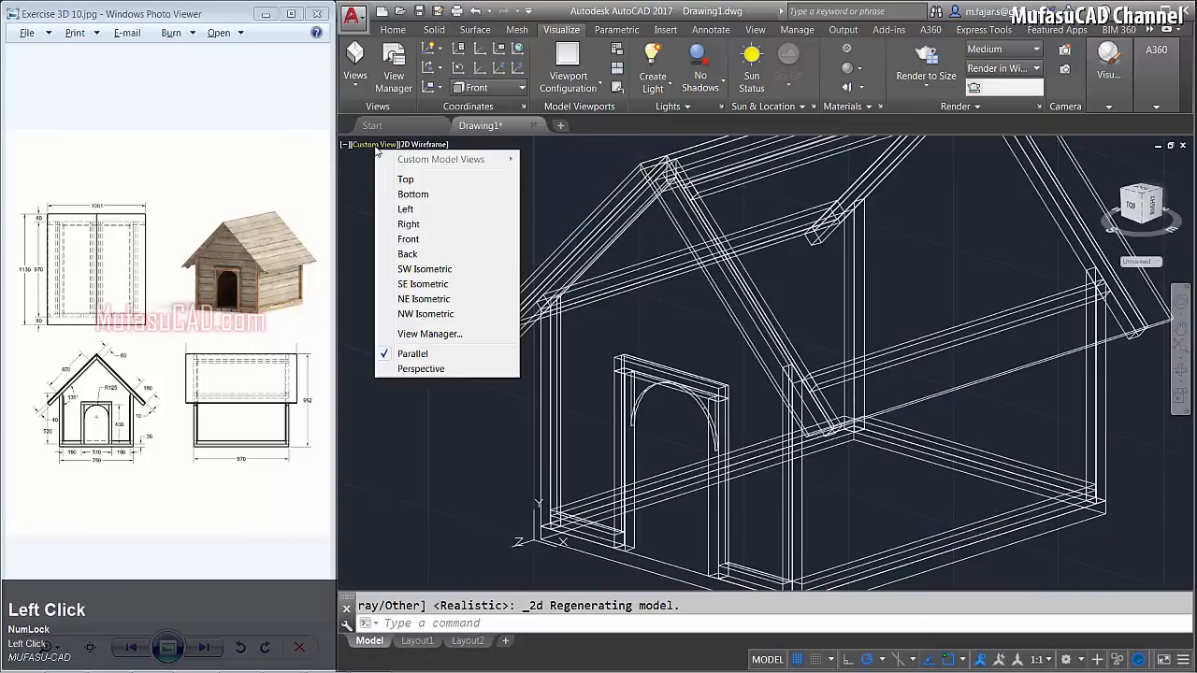
left_click(406, 210)
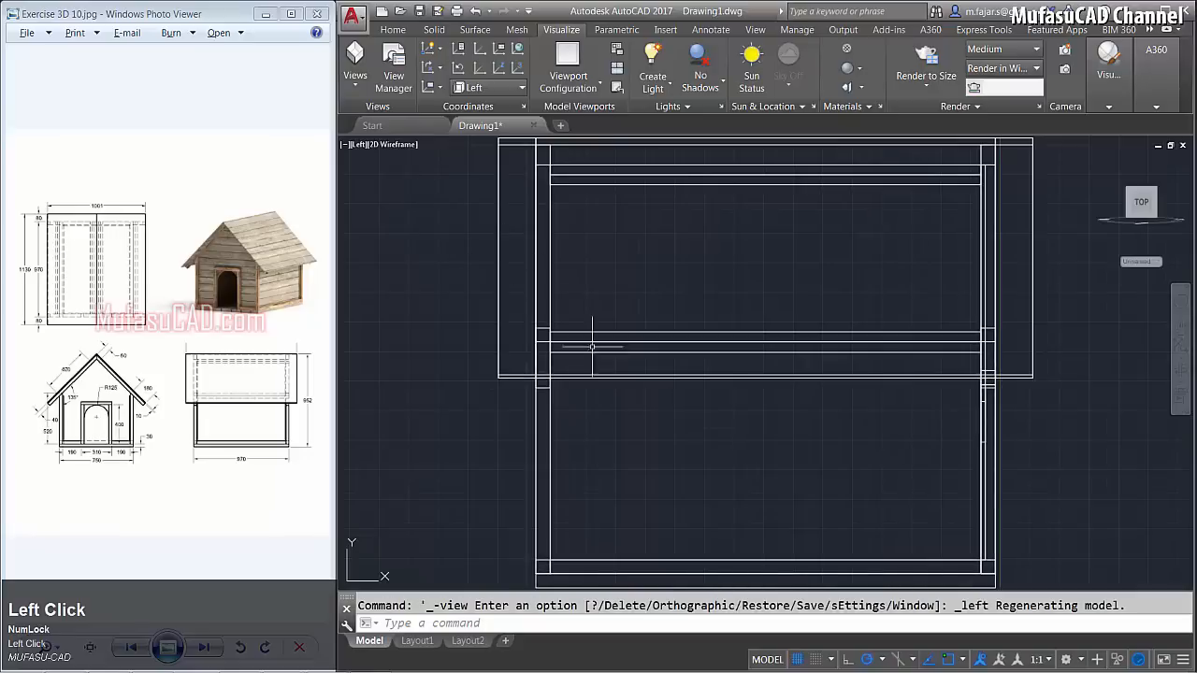
type("re")
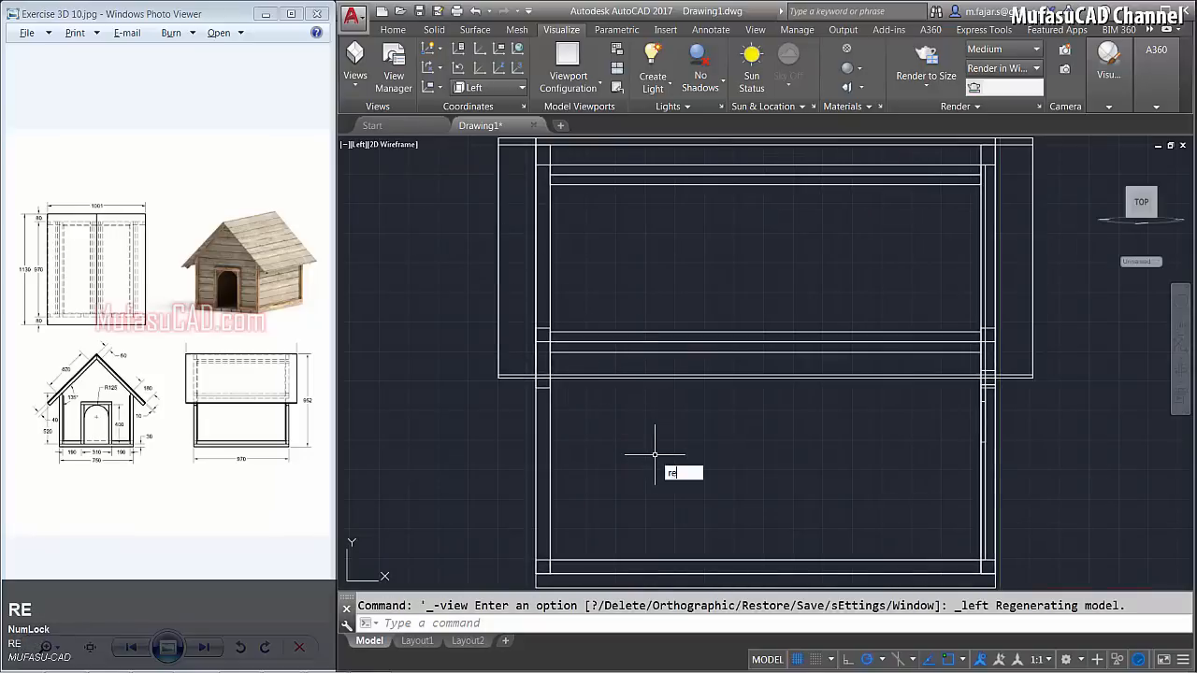
type("c")
key("space")
scroll(536, 568, "up", 3)
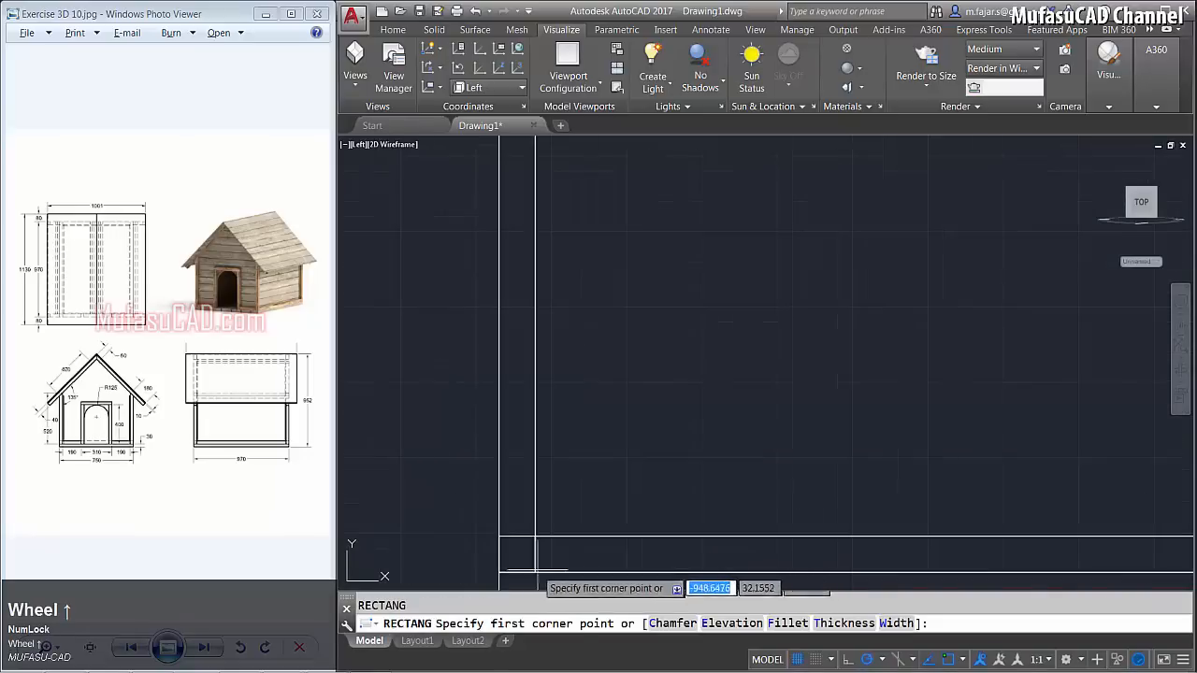
left_click(536, 568)
scroll(790, 415, "down", 3)
middle_click_drag(791, 415, 656, 422)
scroll(723, 380, "up", 3)
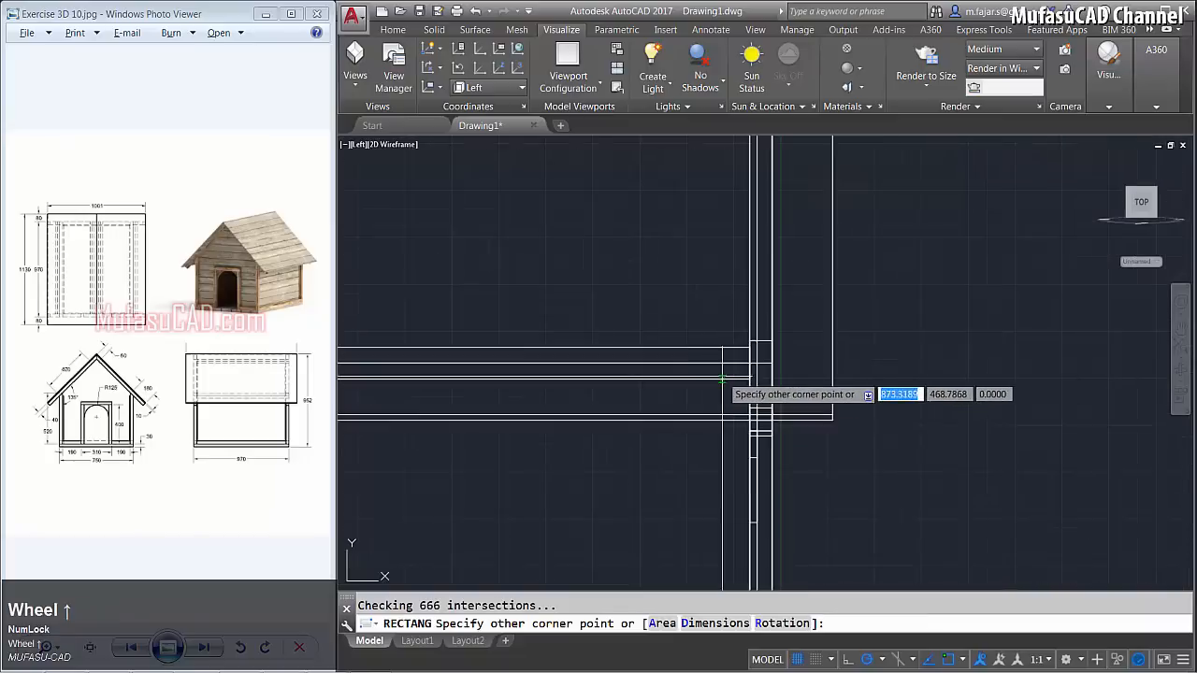
scroll(723, 381, "up", 2)
left_click(783, 343)
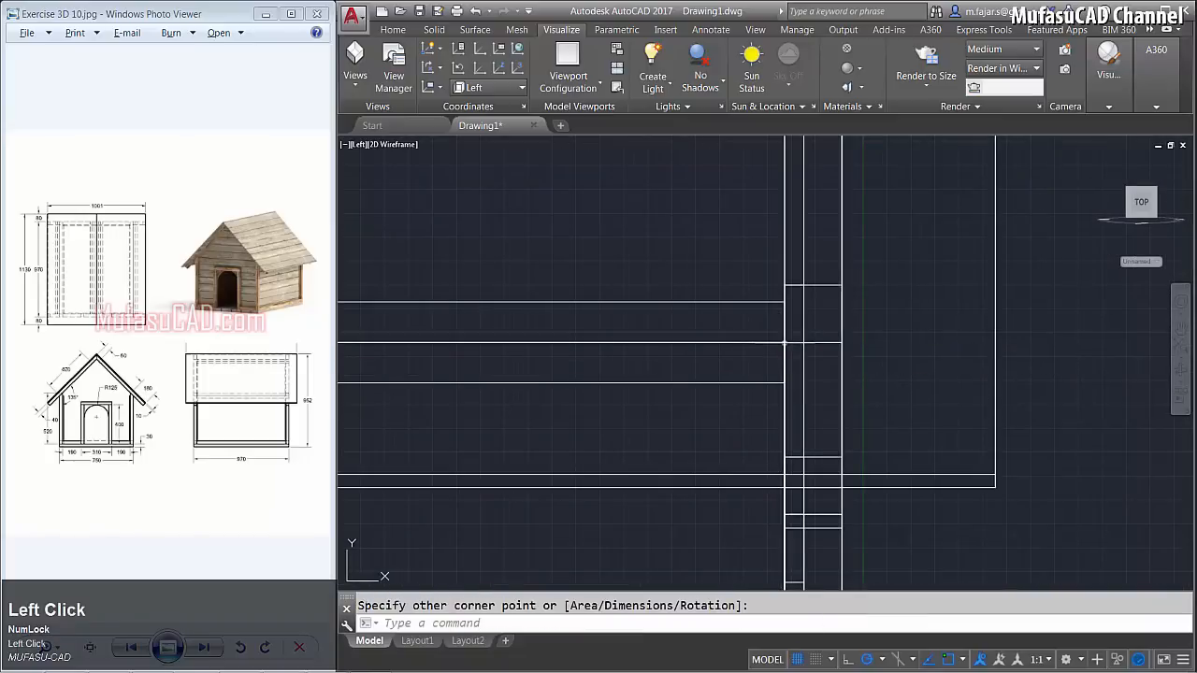
Extrude the side wall rectangle by 10.
scroll(696, 369, "down", 2)
scroll(603, 418, "down", 2)
middle_click_drag(603, 418, 757, 344)
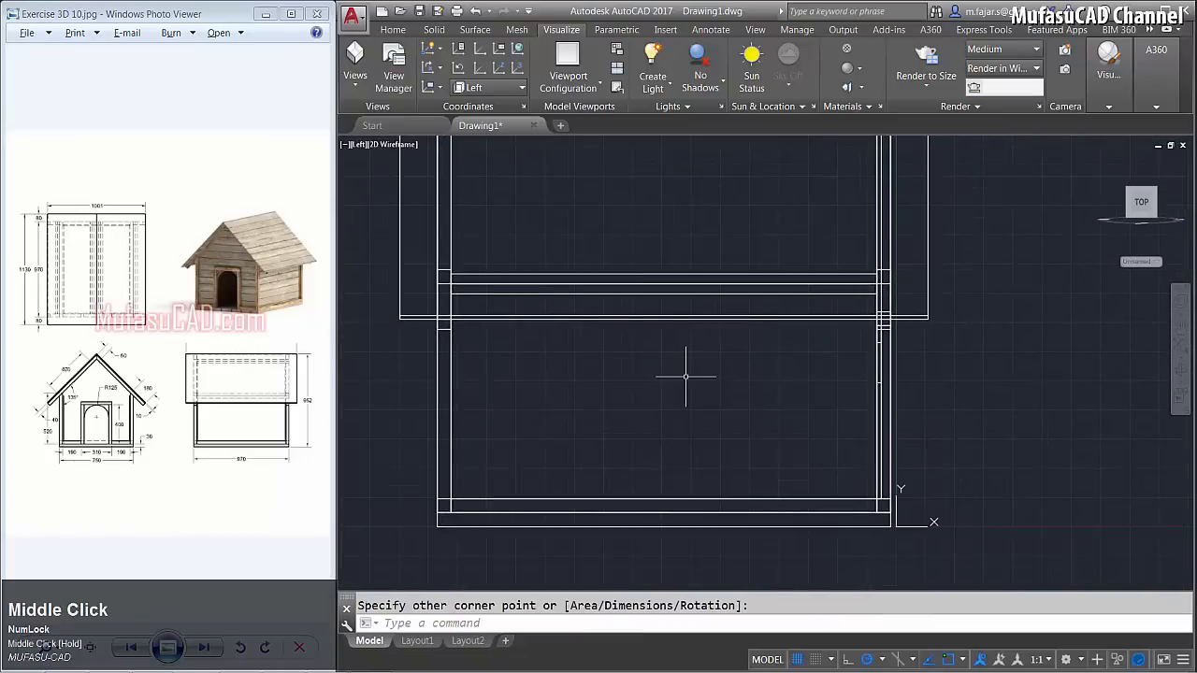
middle_click_drag(685, 377, 567, 418, "shift")
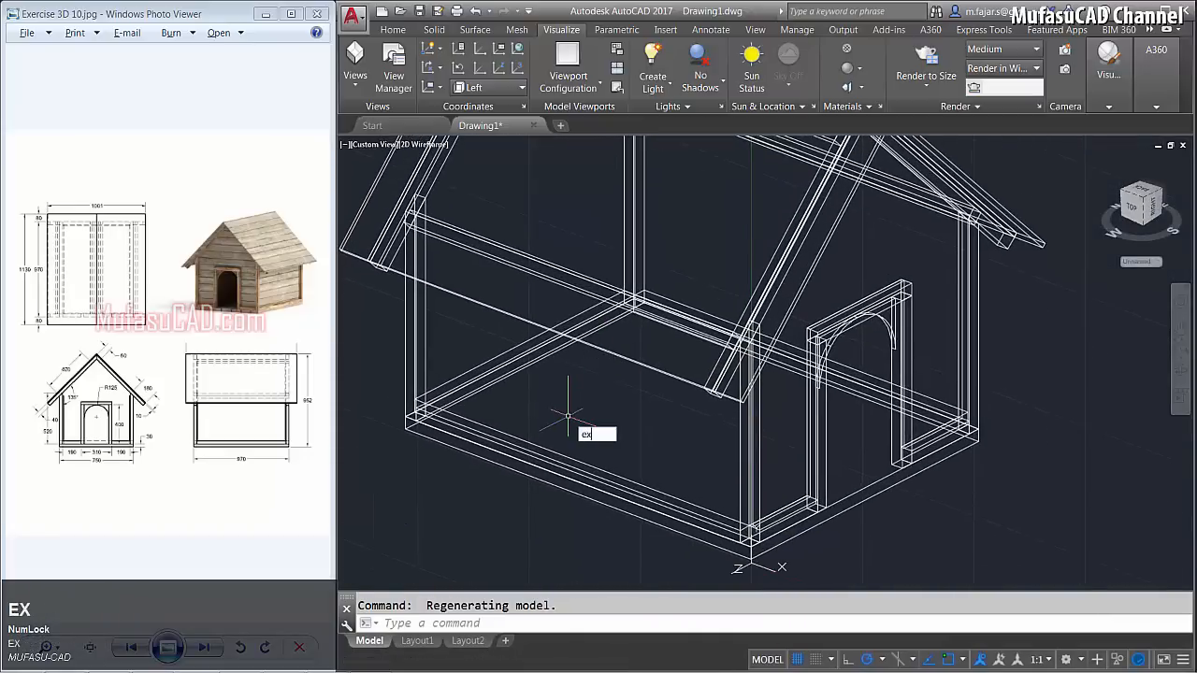
key("space")
left_click(568, 416)
key("space")
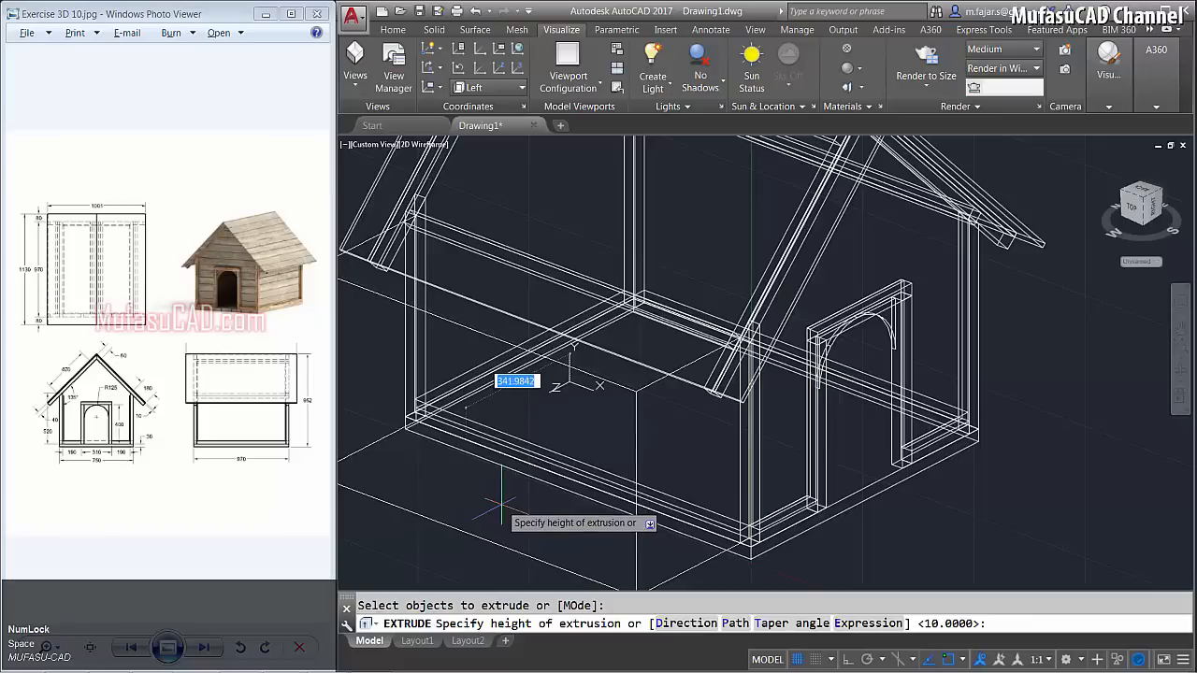
type("10")
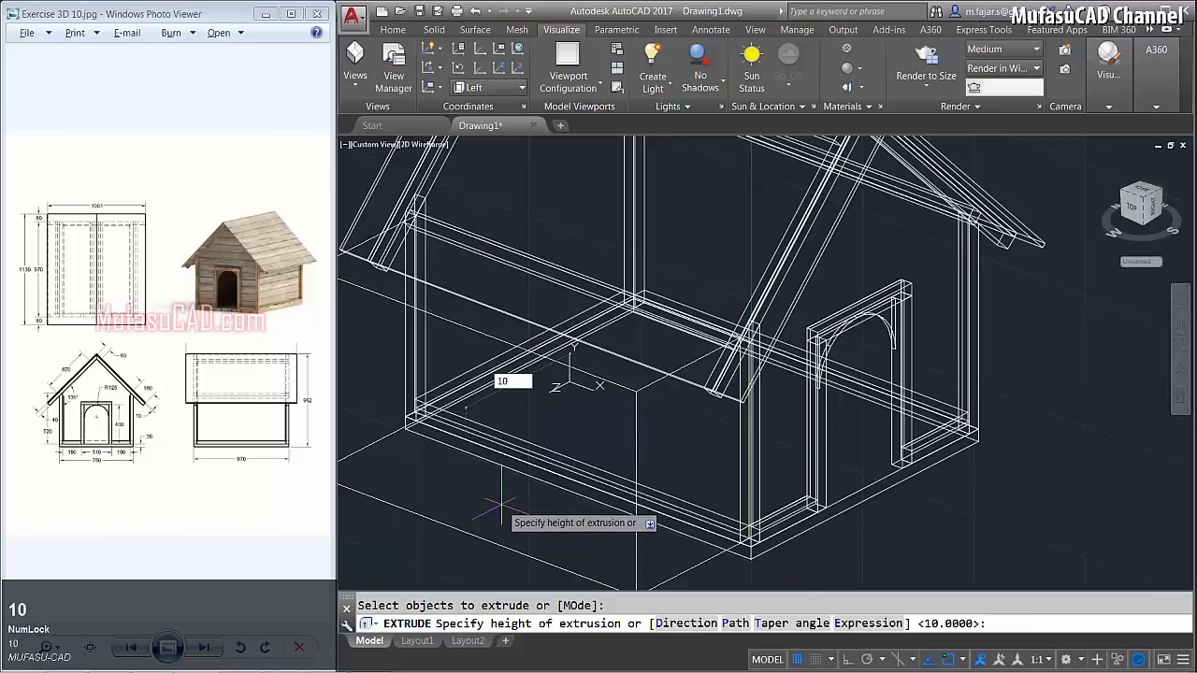
key("space")
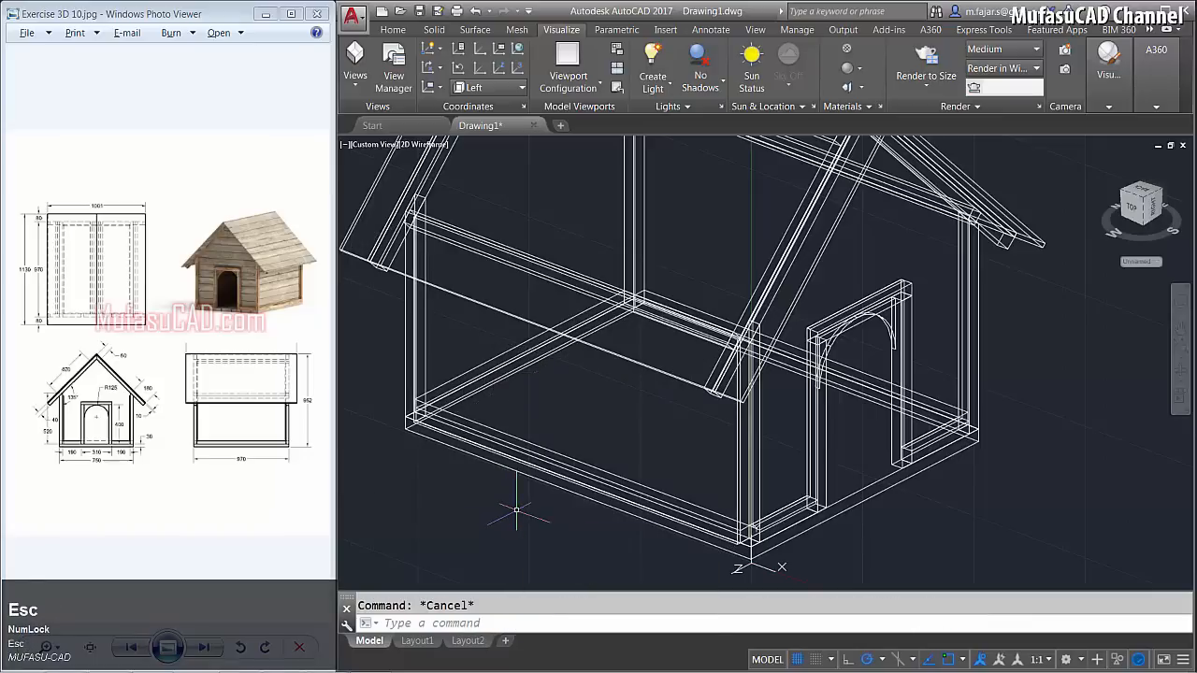
Move the side wall panel inward from its lower front corner to the inner corner of the front post.
key("space")
type("l")
key("space")
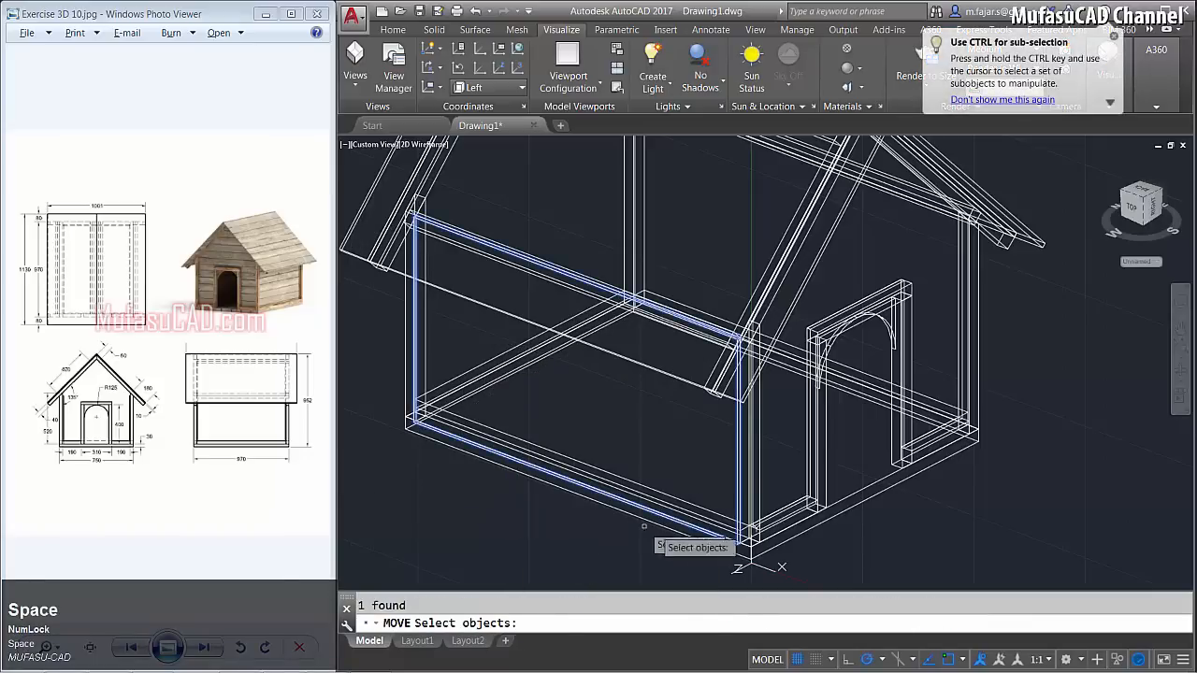
key("space")
scroll(750, 551, "up", 3)
scroll(750, 550, "up", 2)
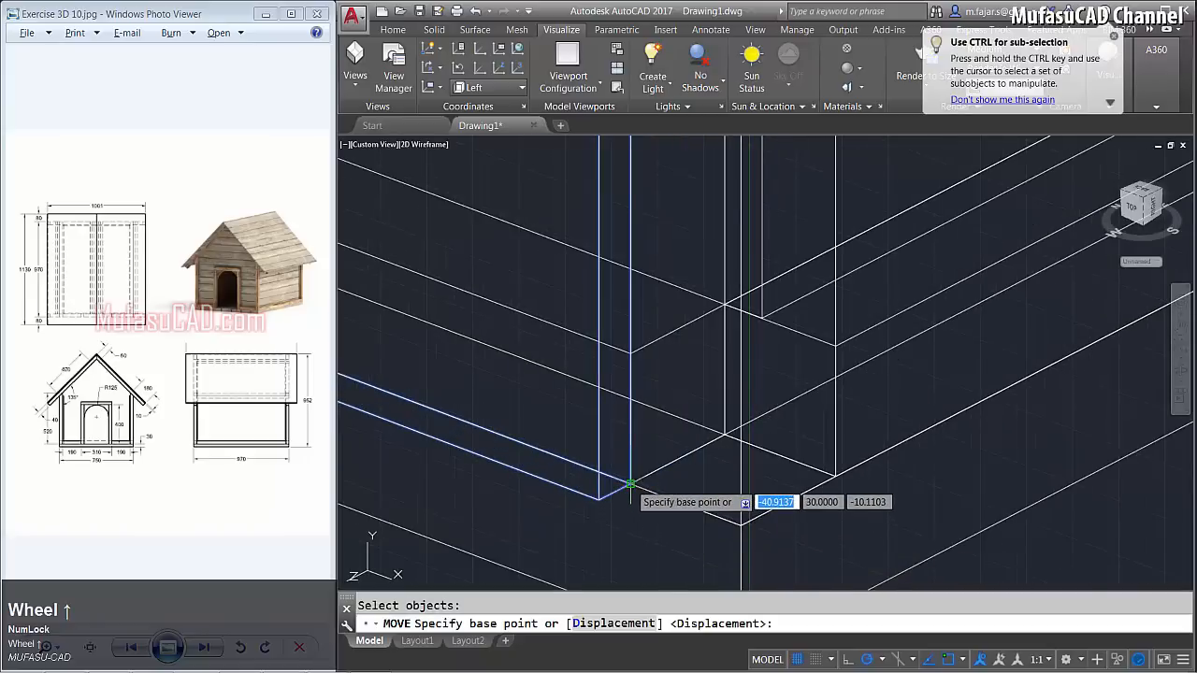
left_click(628, 484)
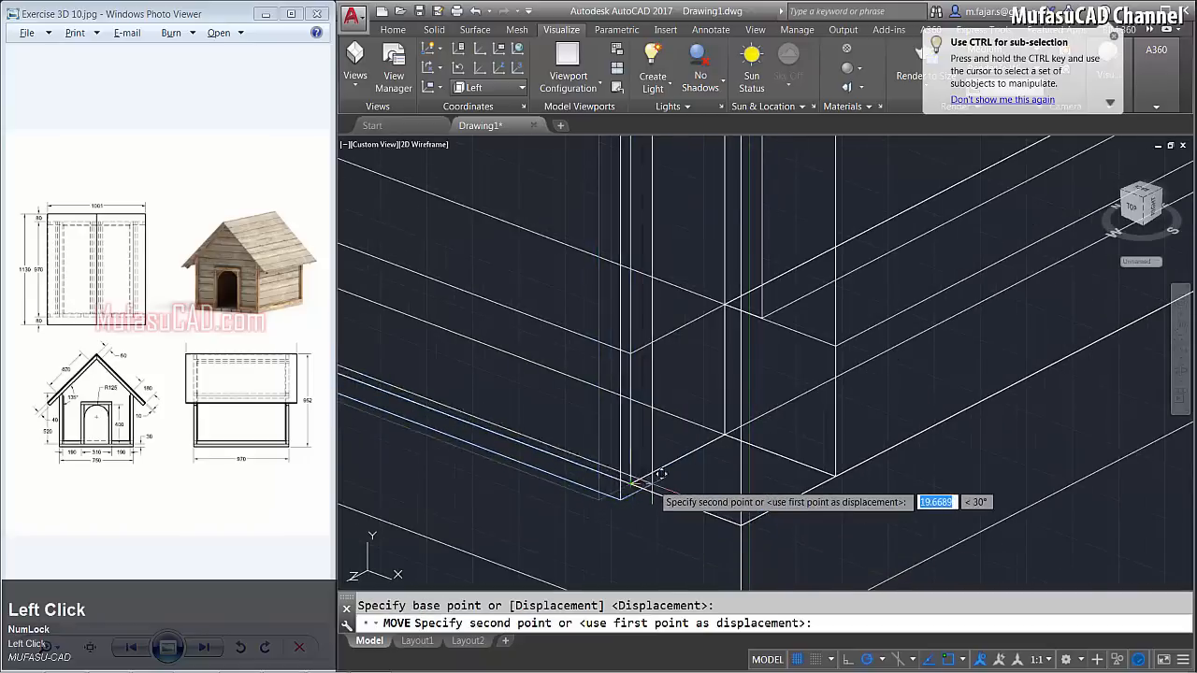
left_click(732, 426)
scroll(732, 426, "down", 3)
middle_click_drag(732, 426, 661, 428)
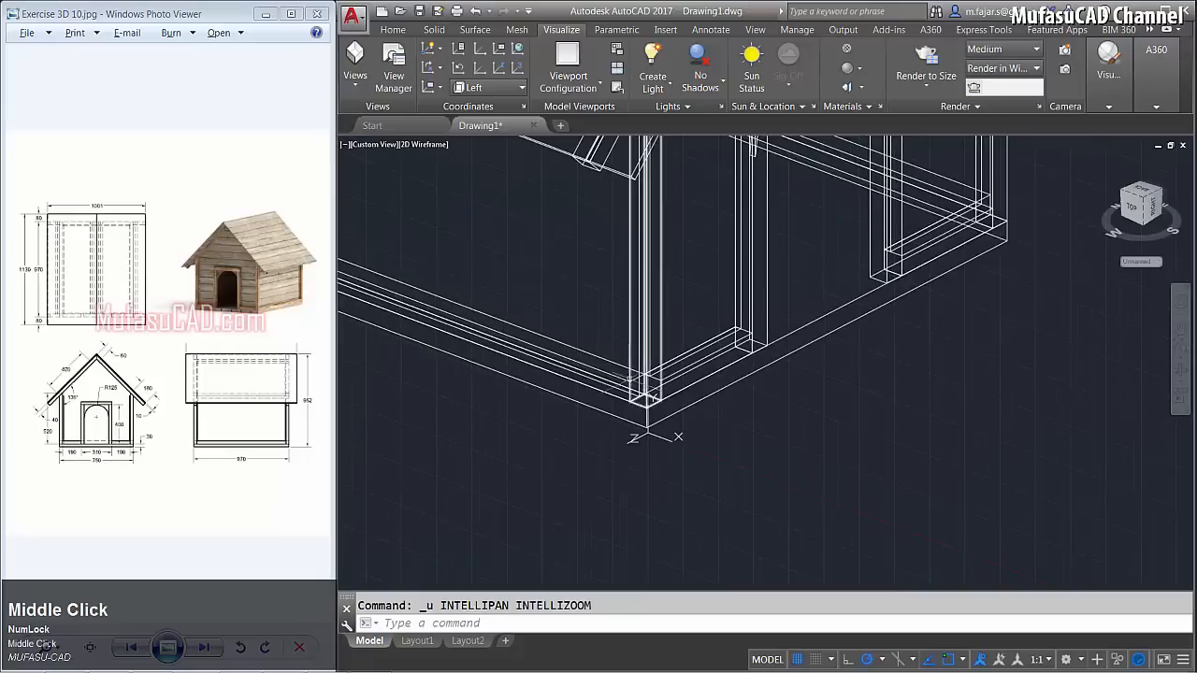
Copy the side wall panel from its lower front corner to the inner corner of the opposite front post.
type("co")
key("space")
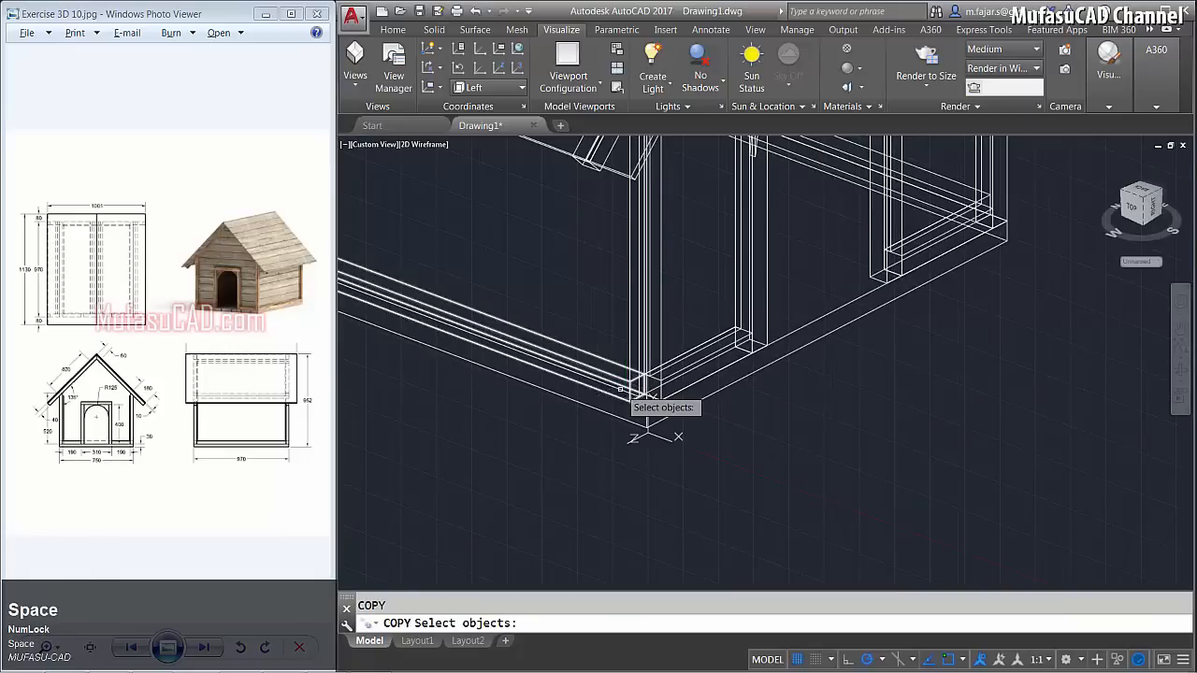
left_click(619, 388)
key("space")
scroll(645, 393, "up", 2)
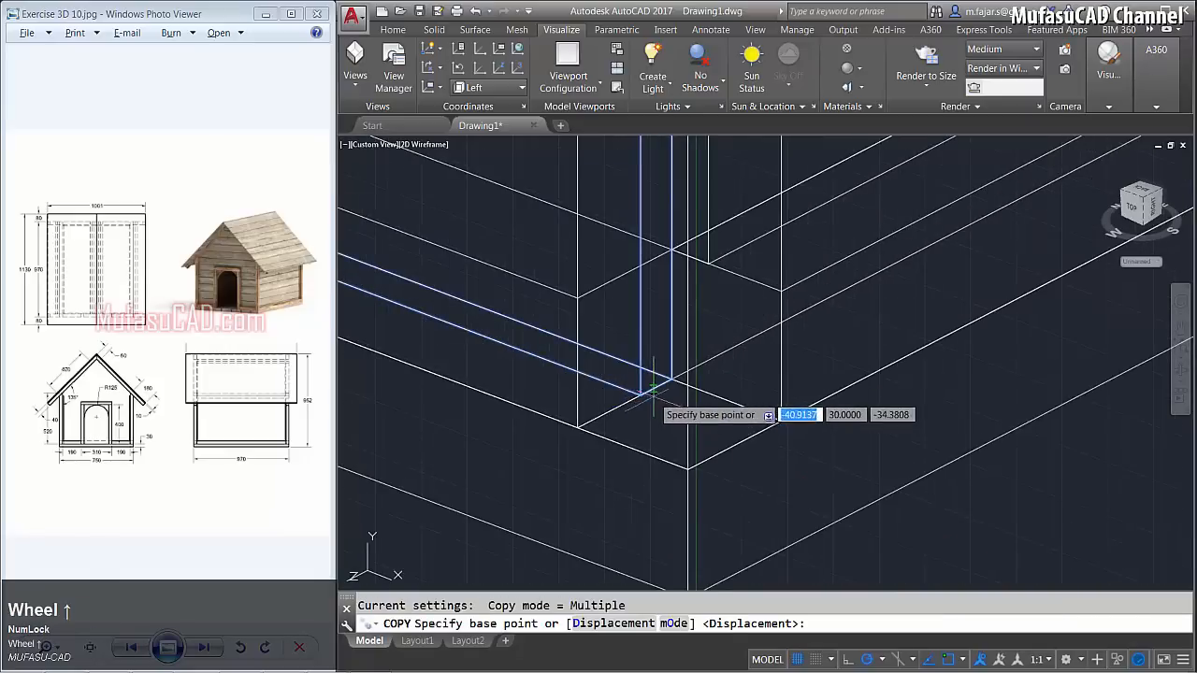
left_click(640, 395)
scroll(798, 374, "down", 5)
middle_click_drag(855, 372, 540, 465)
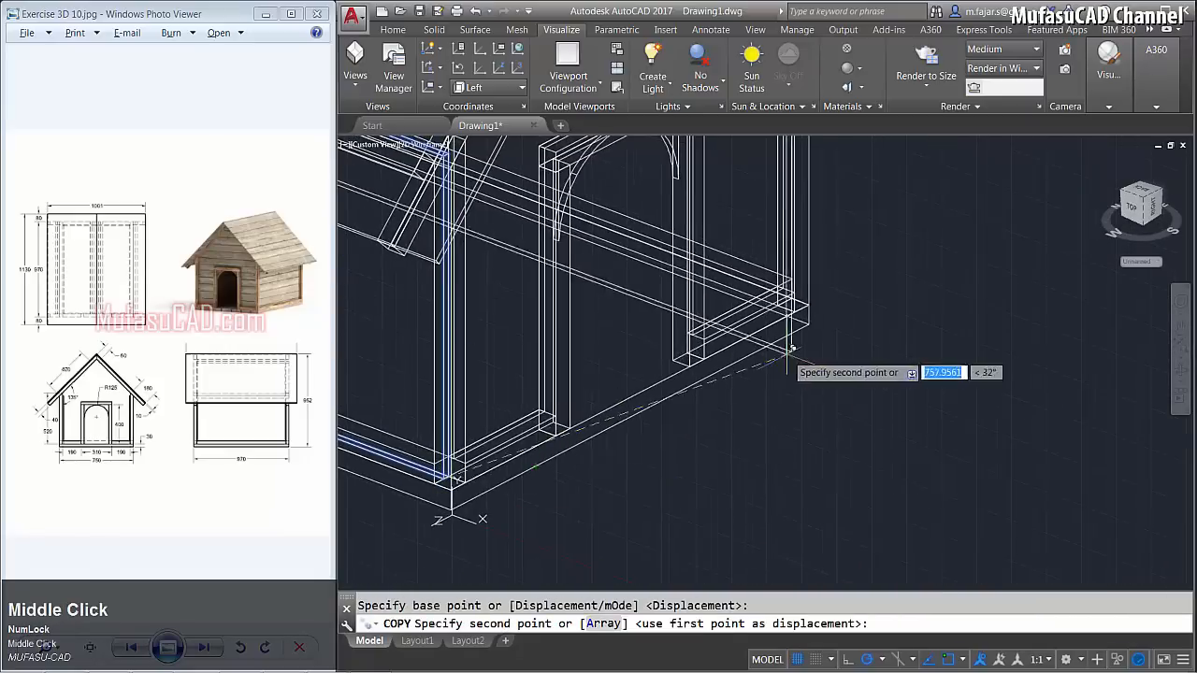
middle_click_drag(793, 349, 708, 382)
scroll(738, 353, "up", 3)
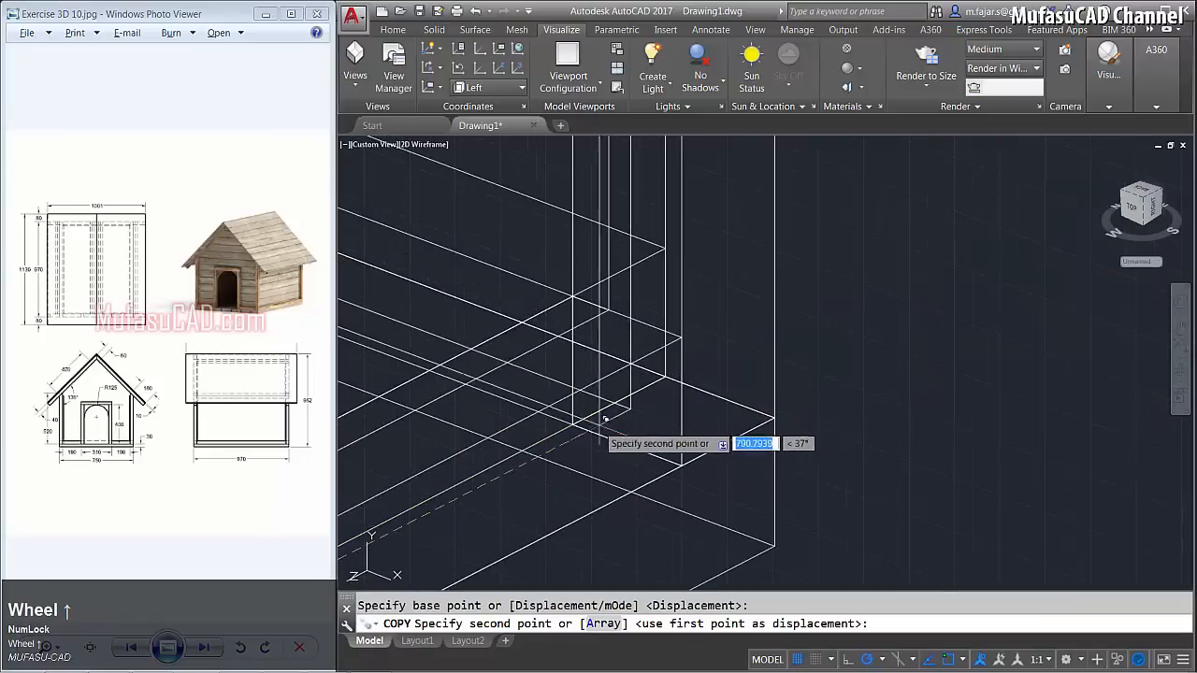
left_click(636, 411)
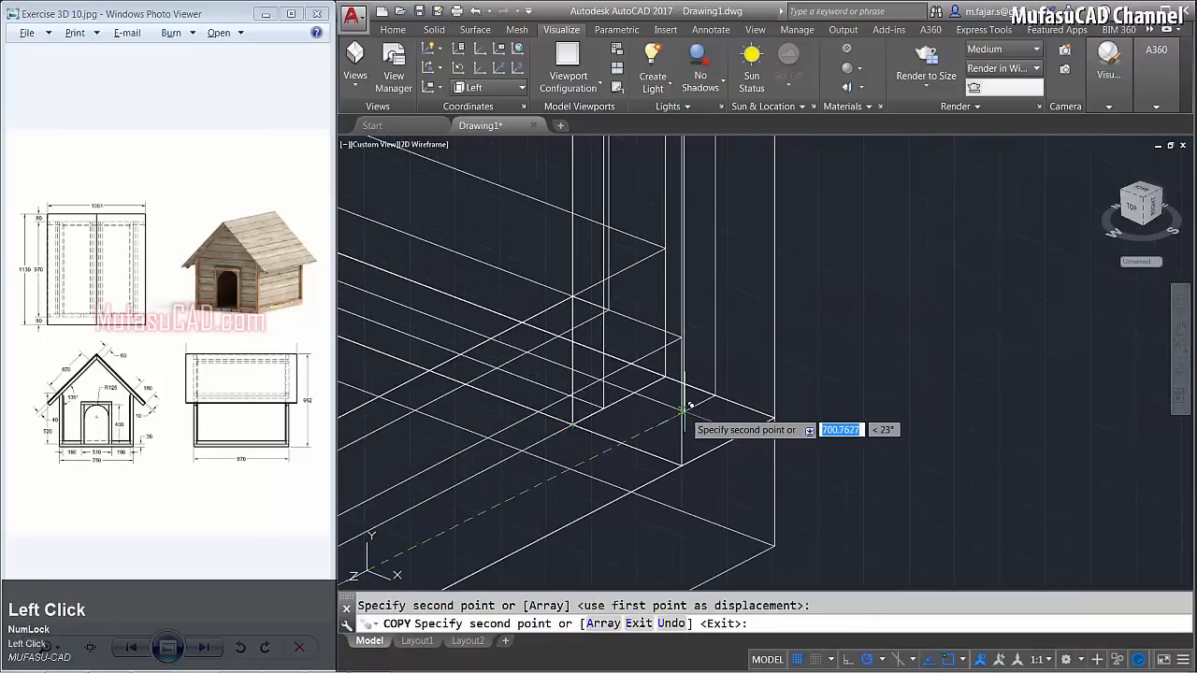
key("space")
In the Back view, hide the front wall and the door frame parts.
scroll(683, 411, "down", 1)
scroll(684, 412, "down", 3)
middle_click_drag(553, 408, 770, 425)
scroll(756, 379, "down", 2)
left_click(374, 145)
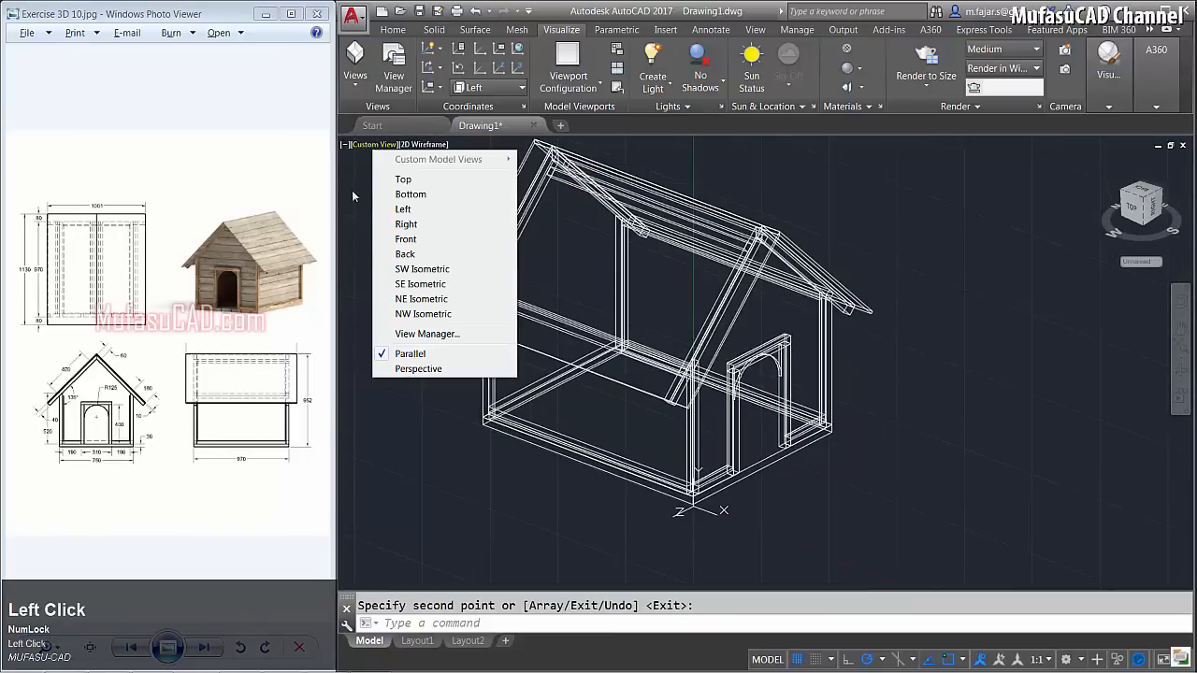
left_click(405, 254)
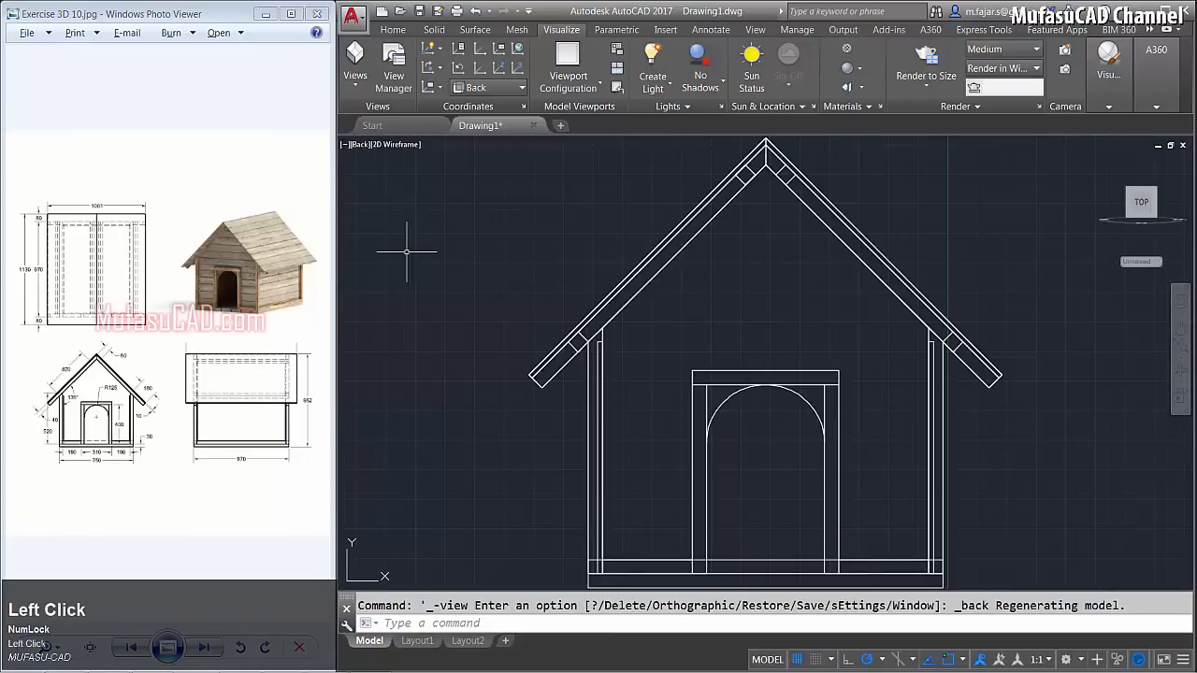
left_click(862, 357)
left_click(663, 502)
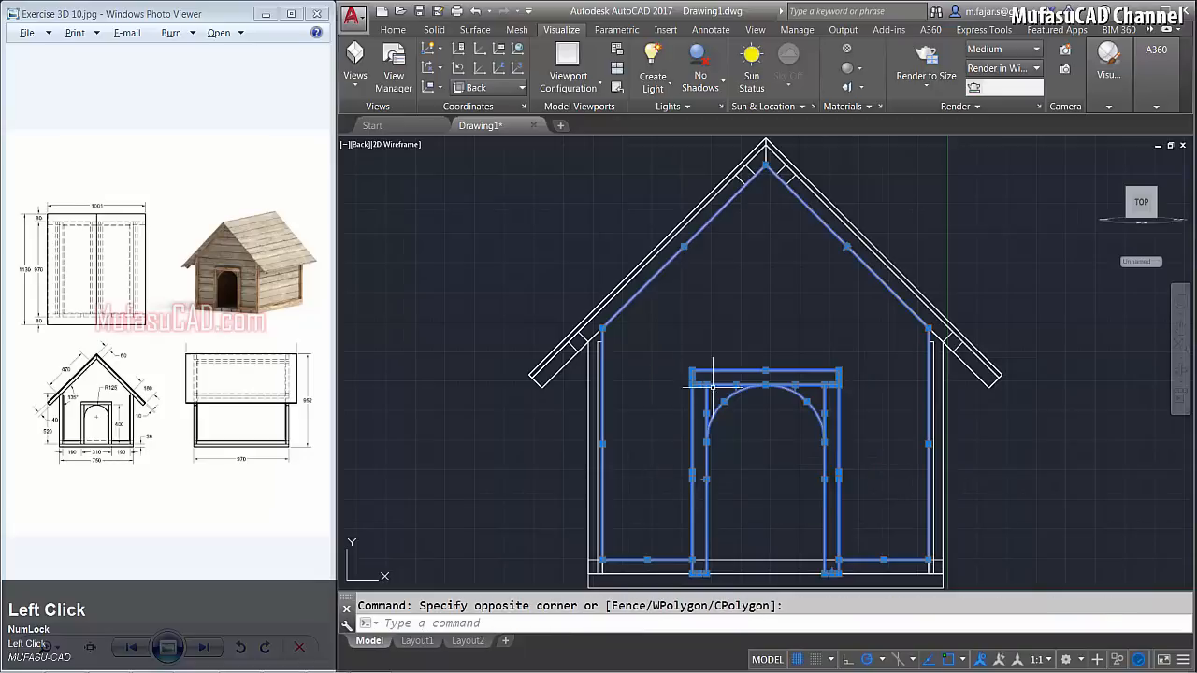
right_click(735, 320)
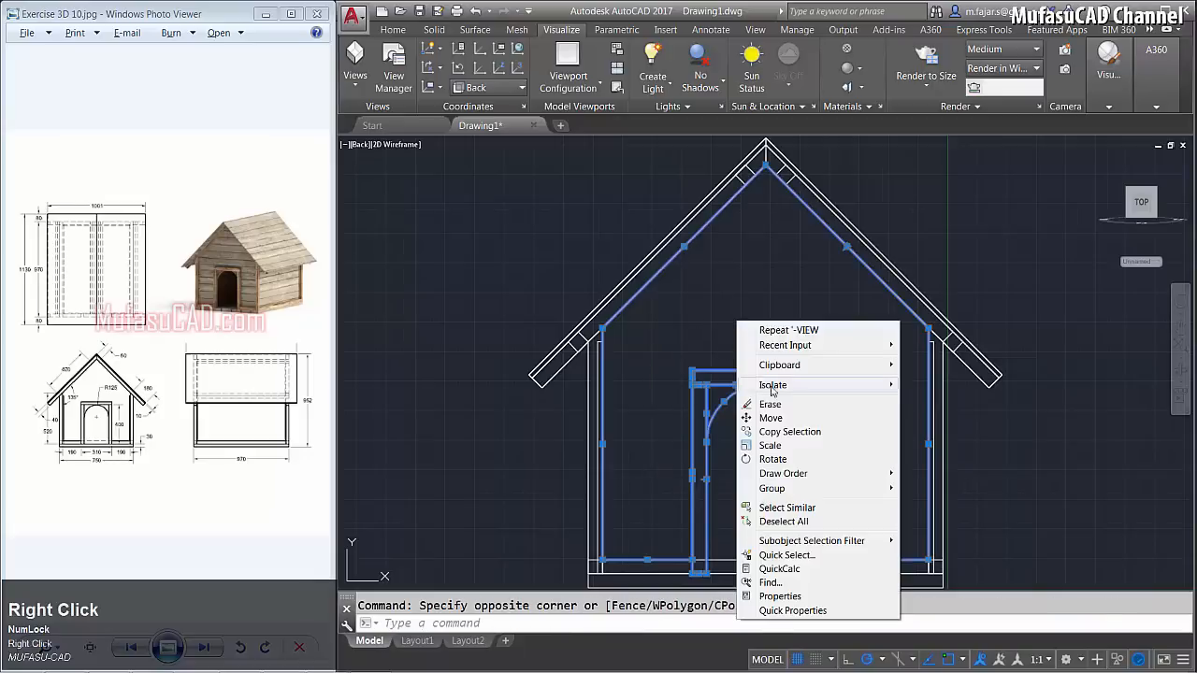
mouse_move(791, 392)
left_click(942, 398)
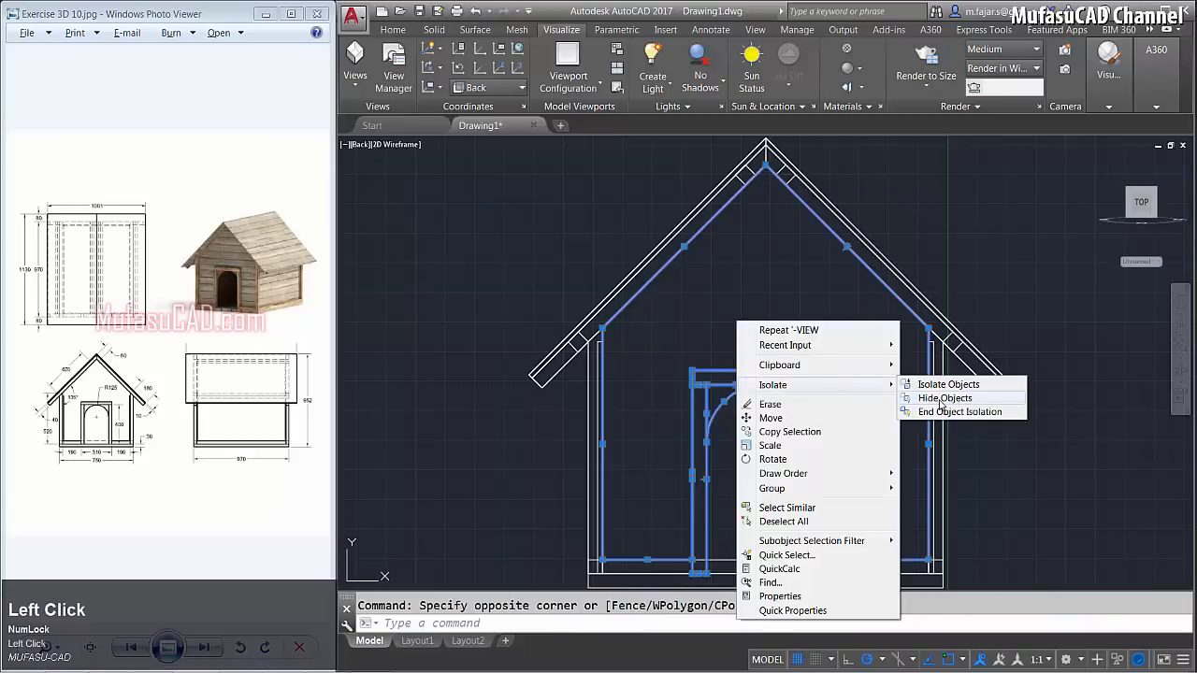
Create a polyline boundary from the enclosed gable-shaped area between the posts, roof and base.
middle_click_drag(734, 427, 682, 375)
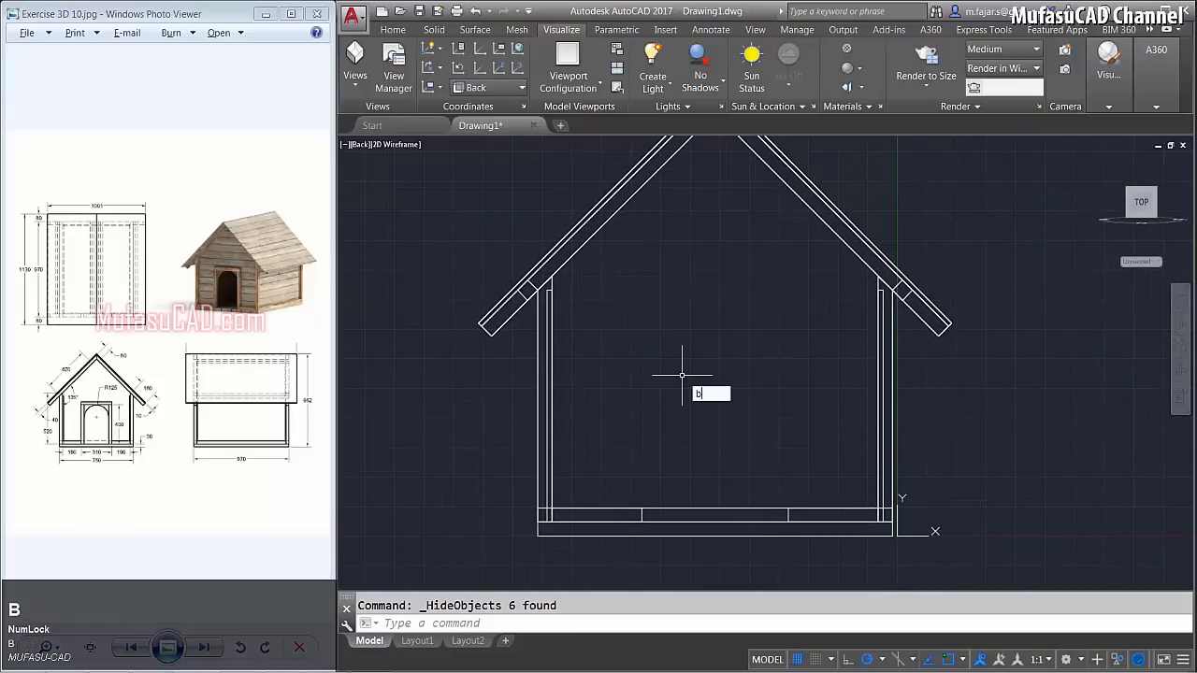
key("space")
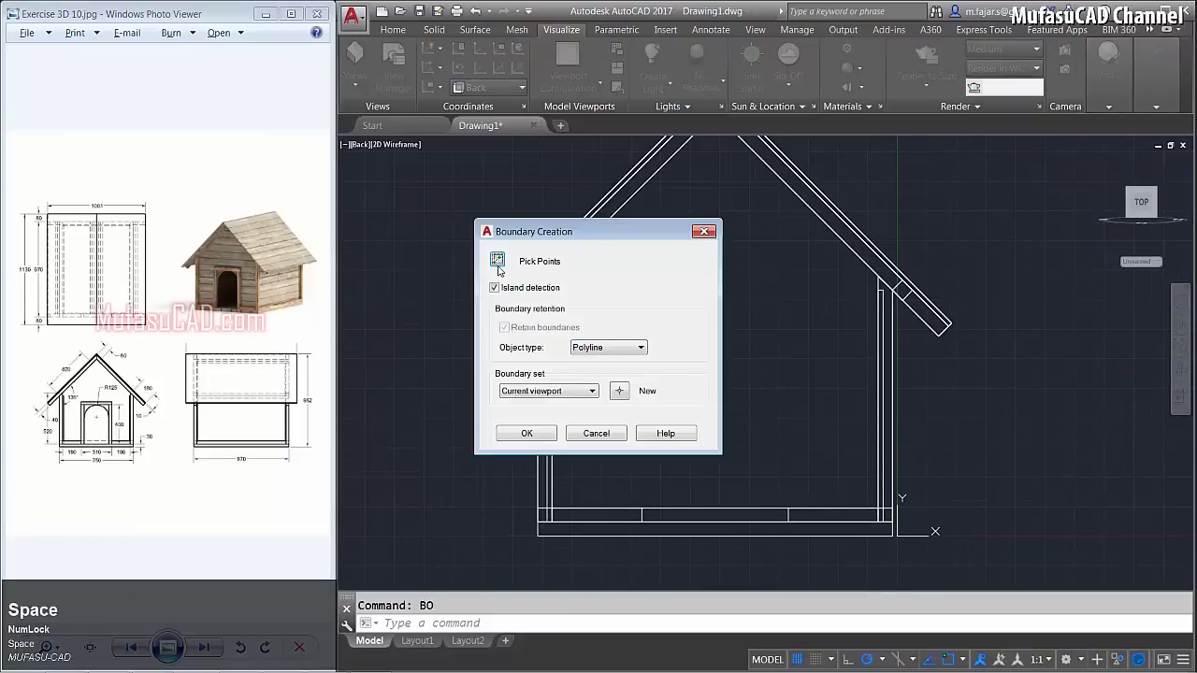
left_click(498, 261)
left_click(703, 327)
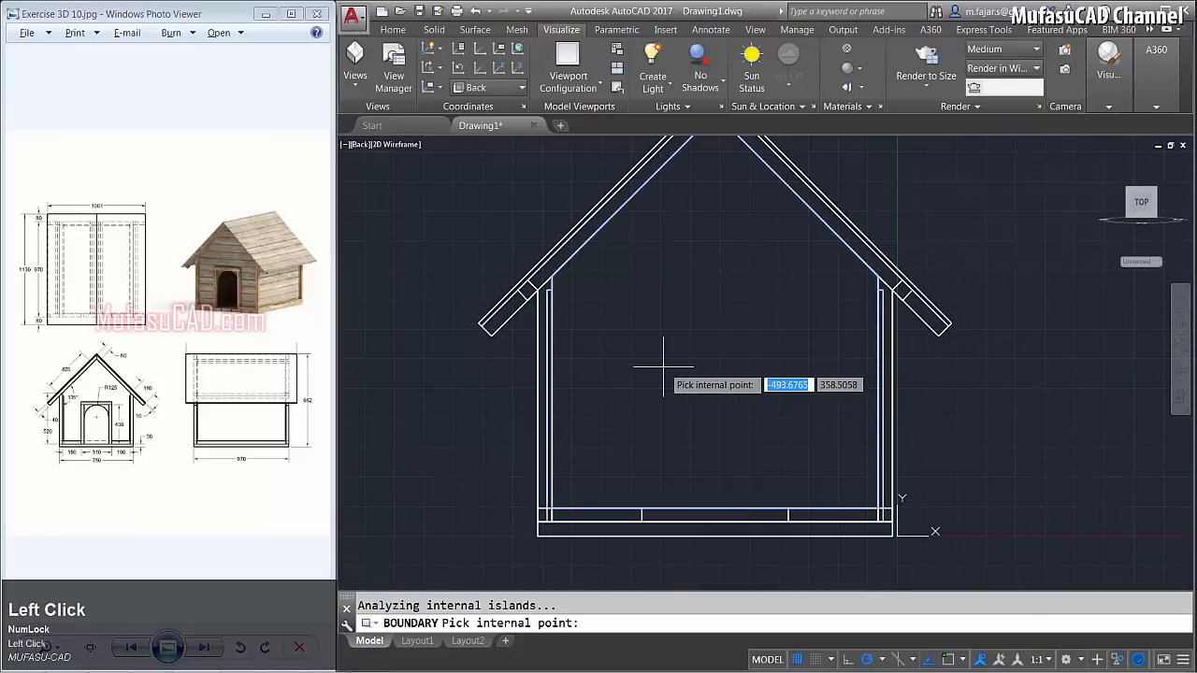
key("space")
Extrude the gable-shaped boundary by 10 to form the back wall panel.
middle_click_drag(663, 368, 630, 395, "shift")
scroll(636, 408, "down", 1)
key("space")
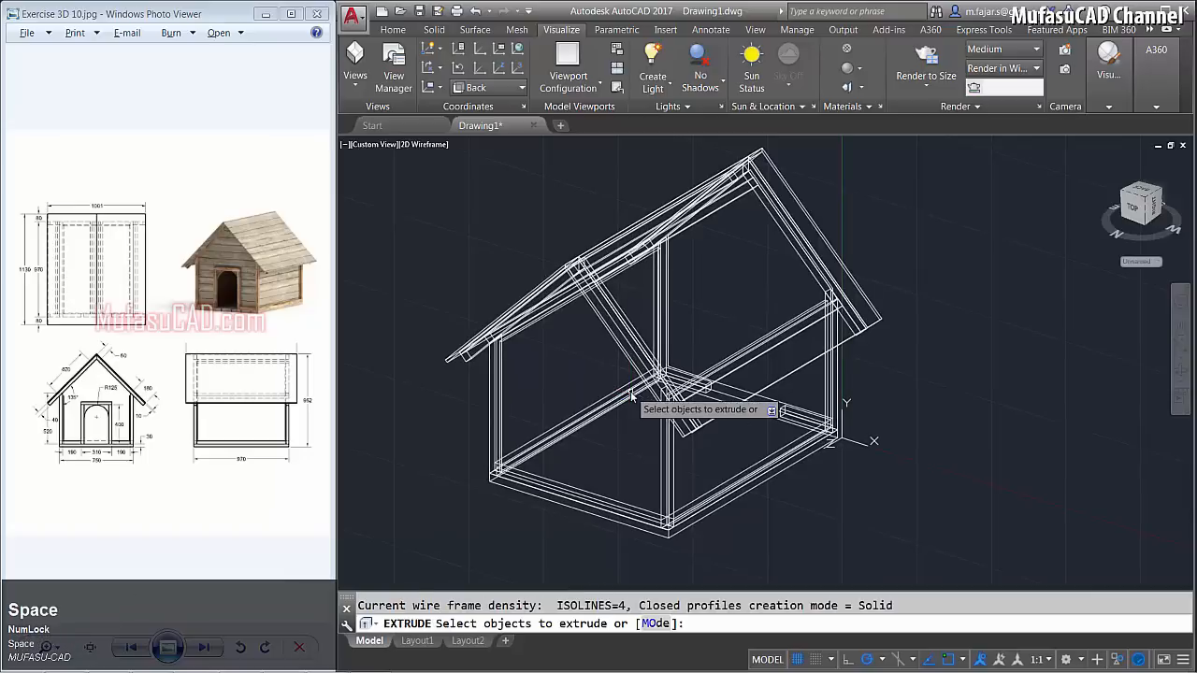
key("space")
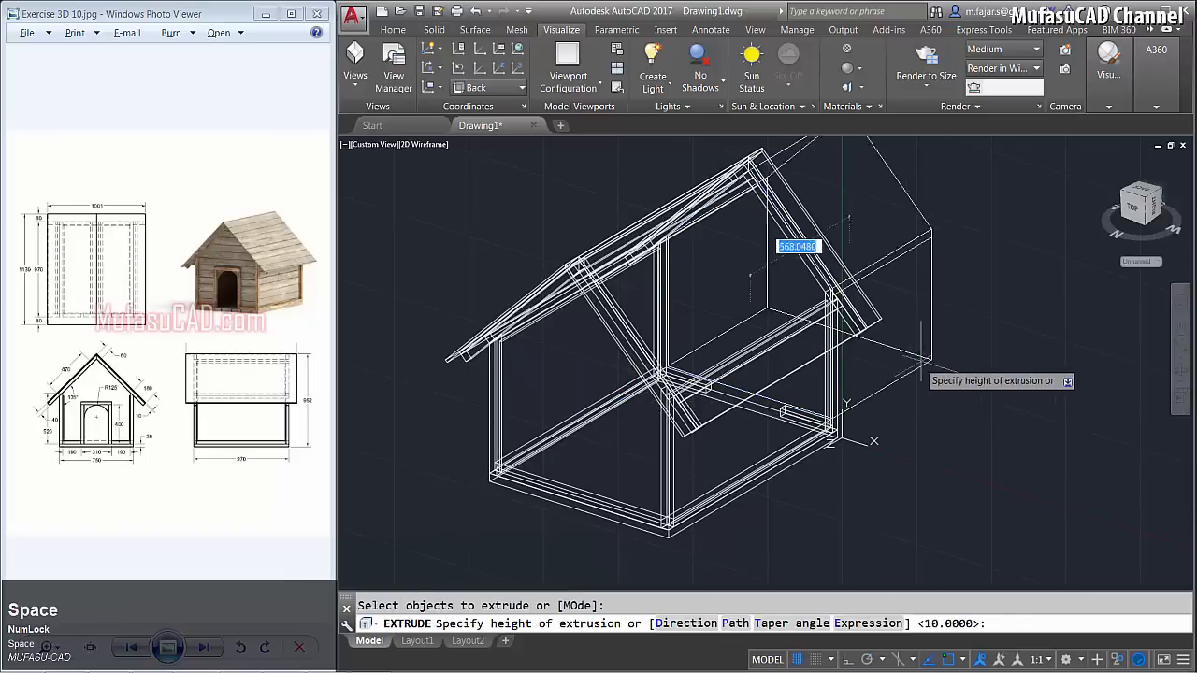
type("1")
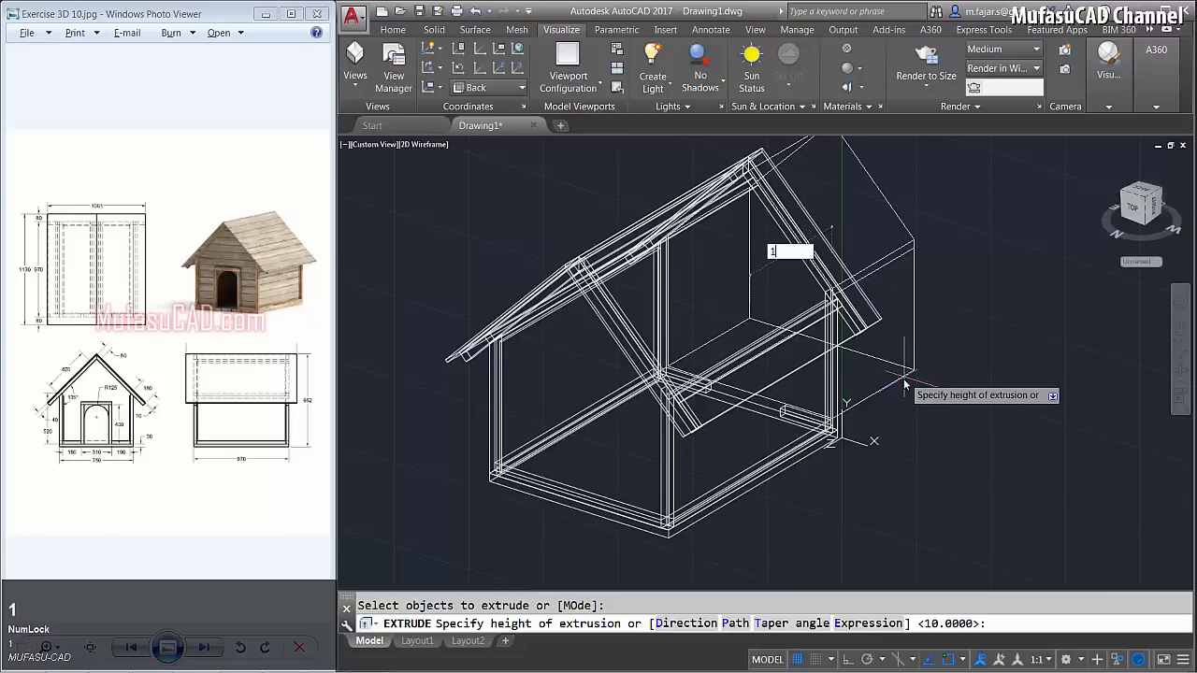
type("0")
key("space")
Move the back wall panel from its lower corner to the matching inner corner of the rear post.
type("m")
key("space")
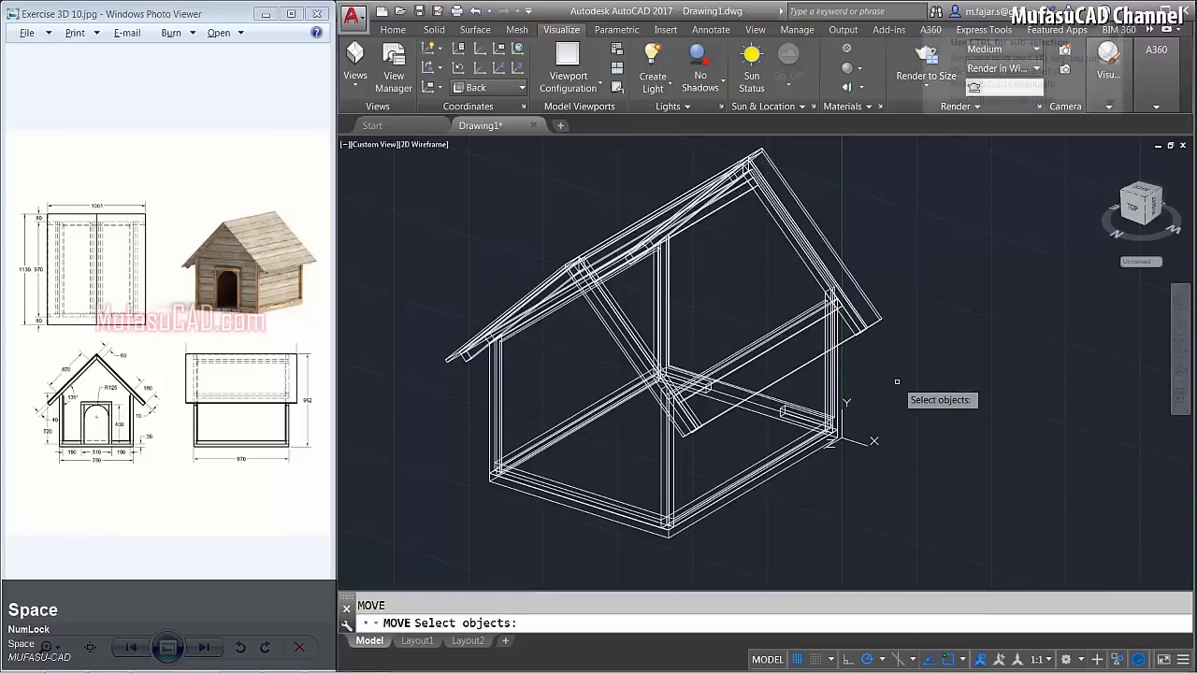
left_click(830, 402)
key("space")
scroll(831, 431, "up", 3)
scroll(831, 431, "up", 2)
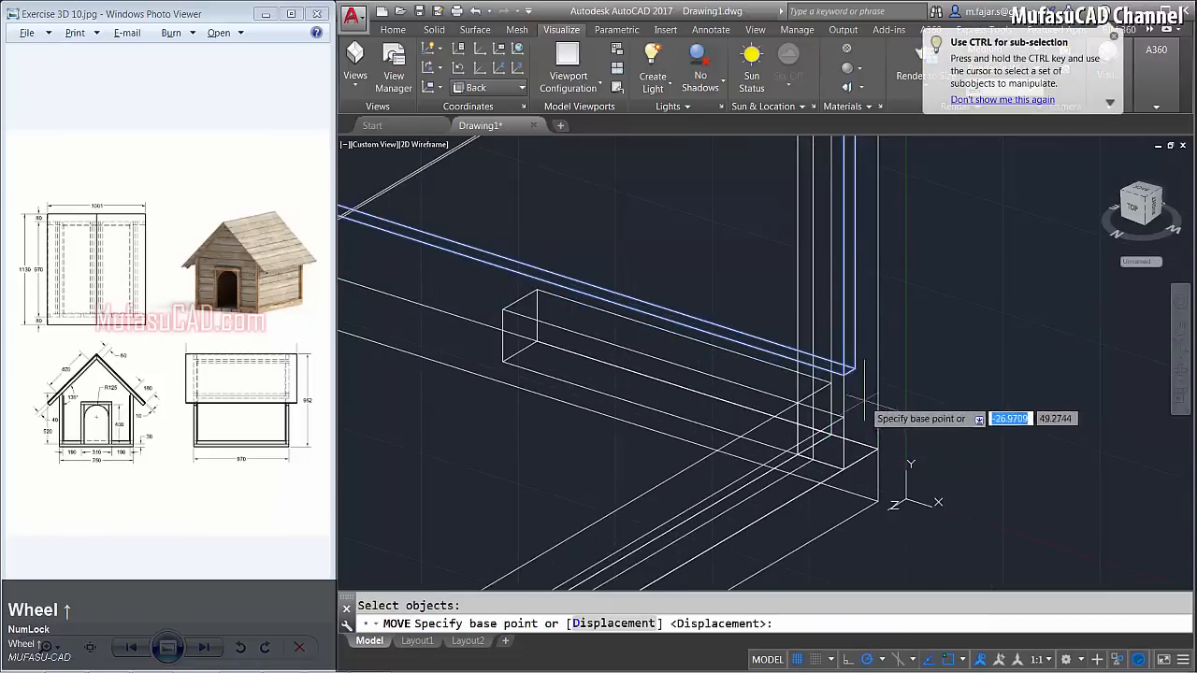
left_click(844, 371)
scroll(757, 444, "down", 3)
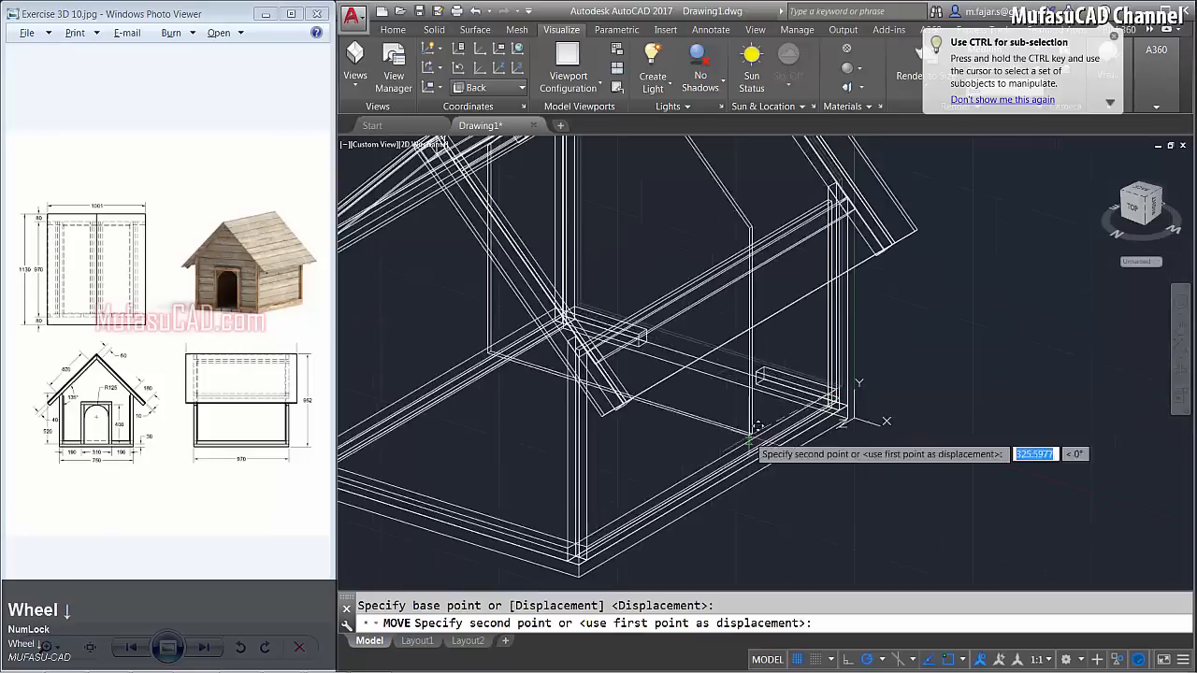
scroll(720, 416, "up", 4)
scroll(574, 485, "up", 2)
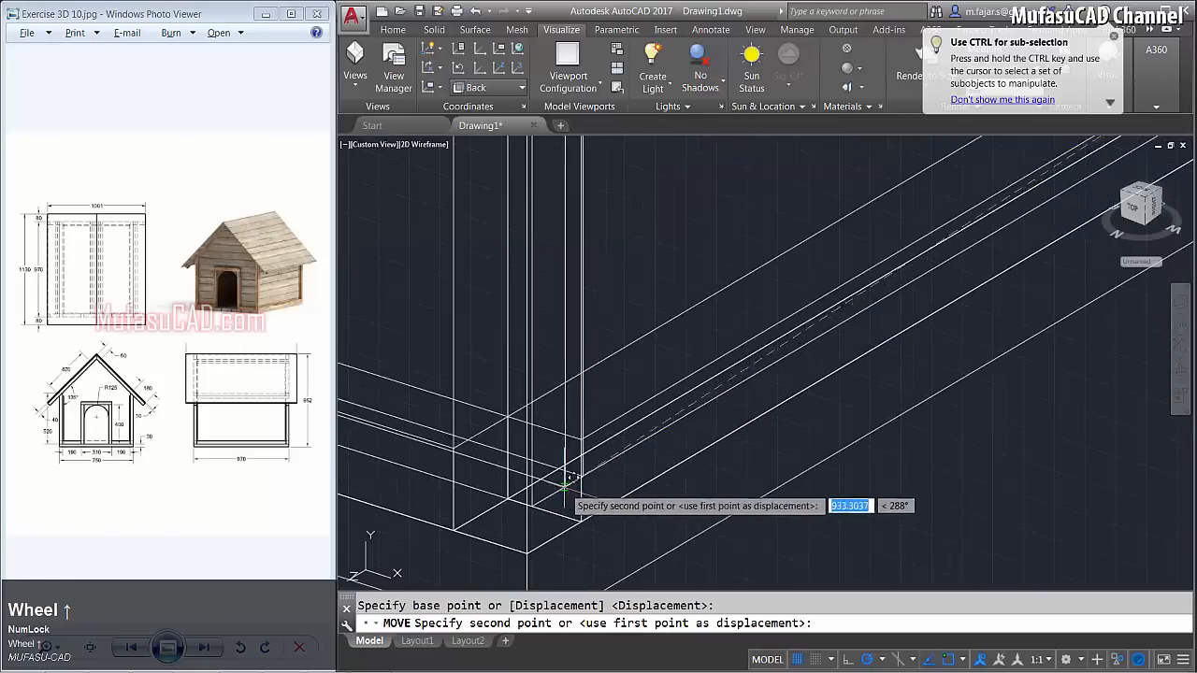
left_click(506, 417)
Move the back wall panel again by its lower corner to line it up with the rear post's corner.
key("space")
left_click(488, 374)
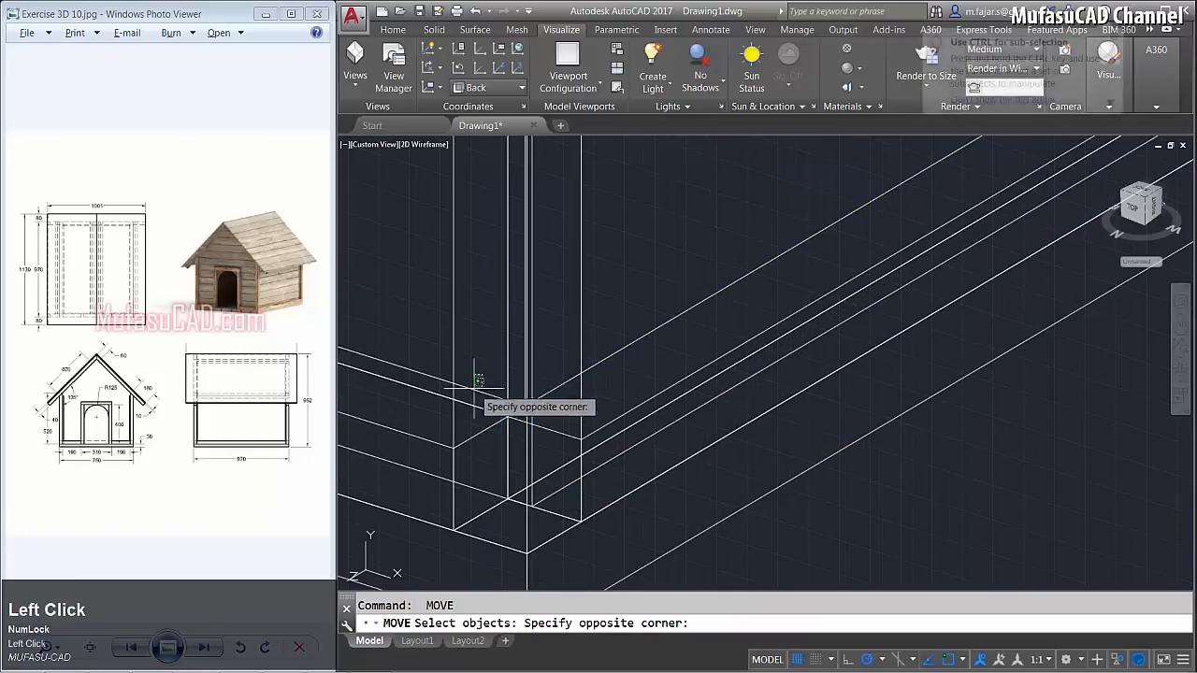
left_click(474, 388)
key("space")
scroll(514, 417, "up", 1)
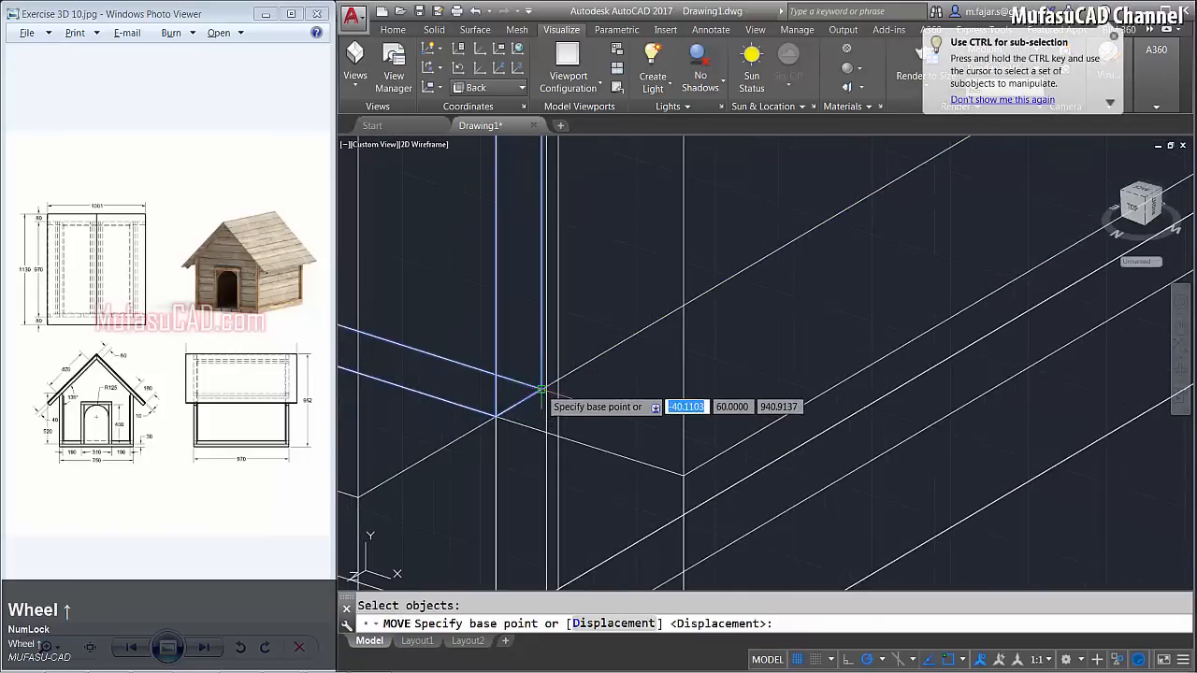
left_click(497, 417)
left_click(495, 417)
scroll(587, 406, "down", 6)
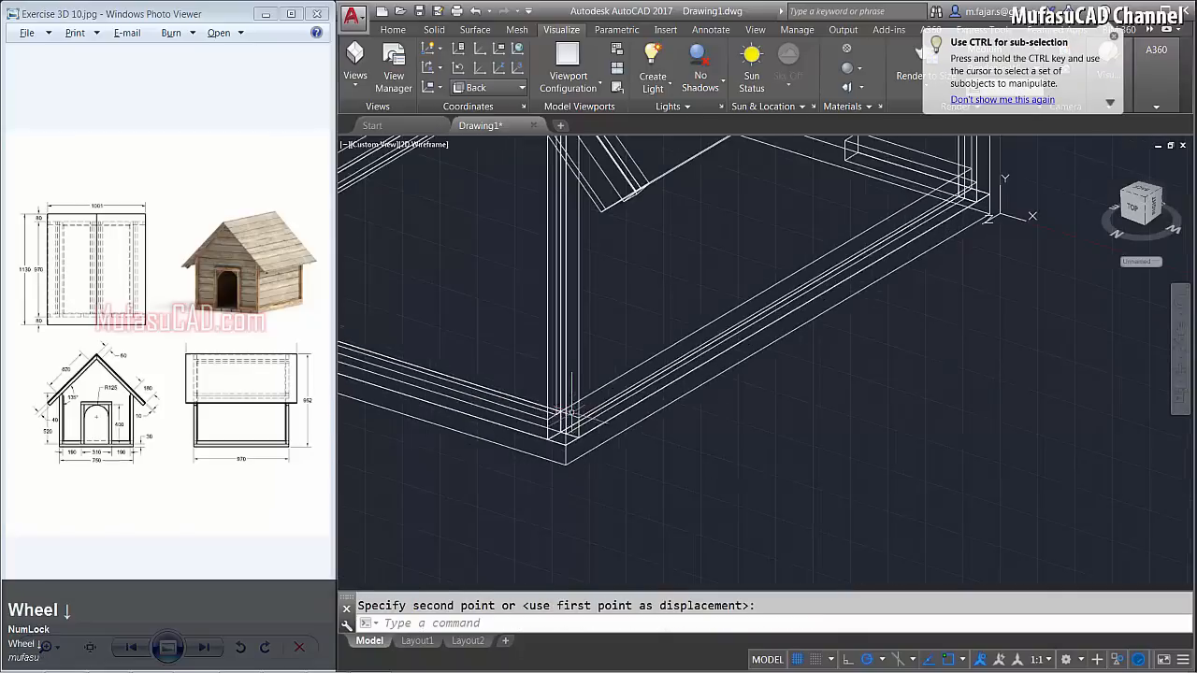
End object isolation to bring back the hidden front wall and door frame parts.
middle_click_drag(599, 421, 871, 505)
right_click(784, 395)
left_click(842, 459)
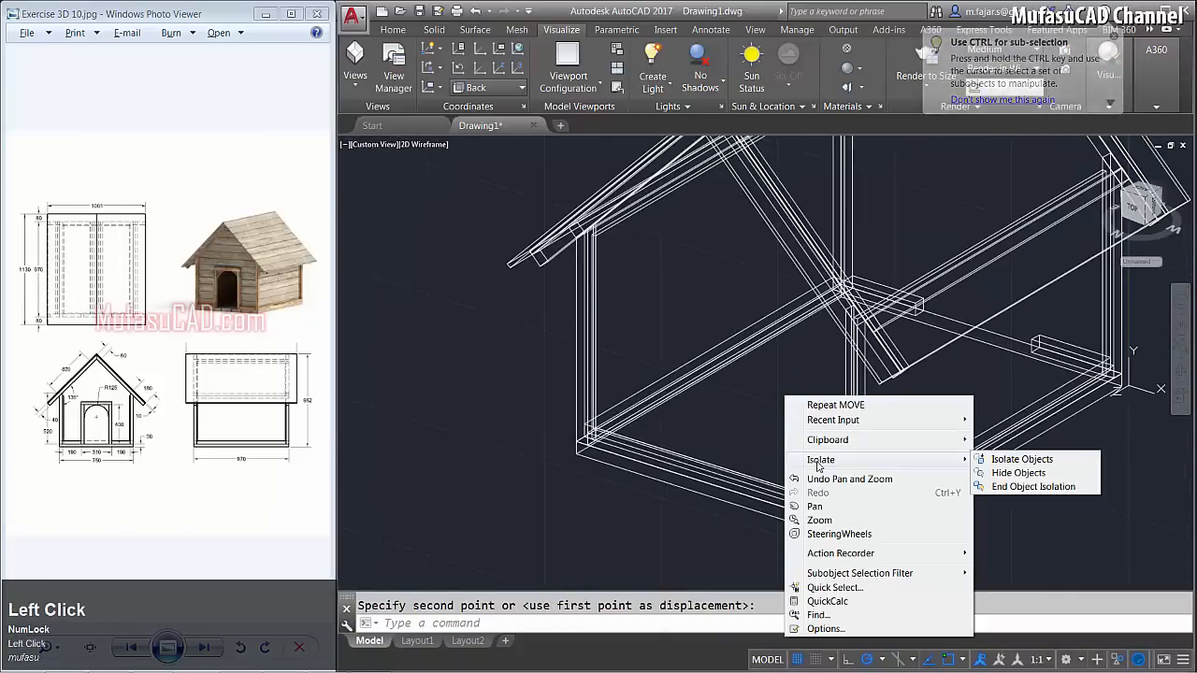
left_click(1028, 488)
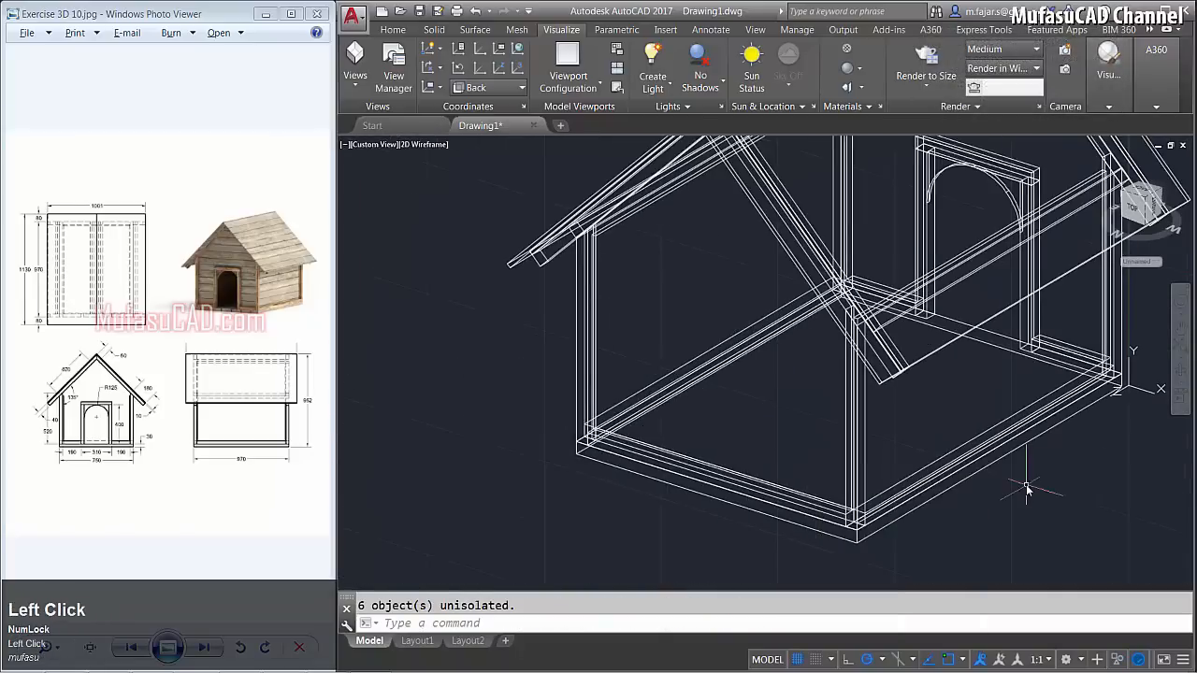
Apply the Realistic visual style and orbit around the doghouse to examine the finished walls and roof.
scroll(881, 404, "down", 2)
middle_click_drag(882, 404, 767, 435)
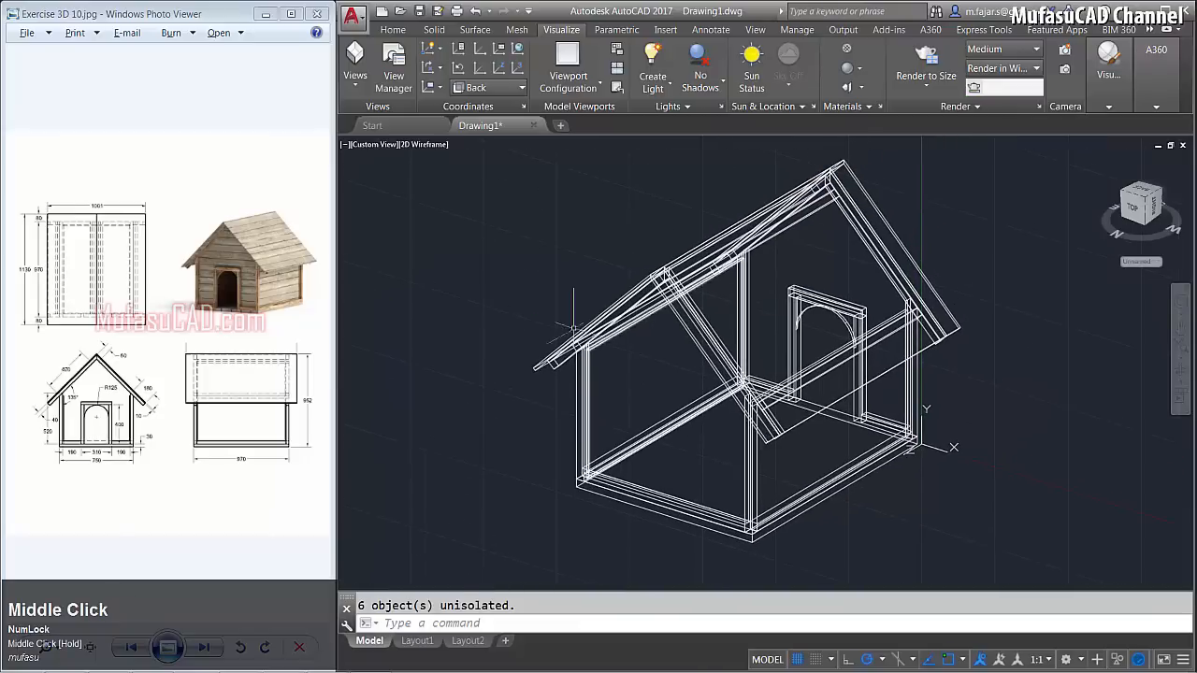
left_click(426, 145)
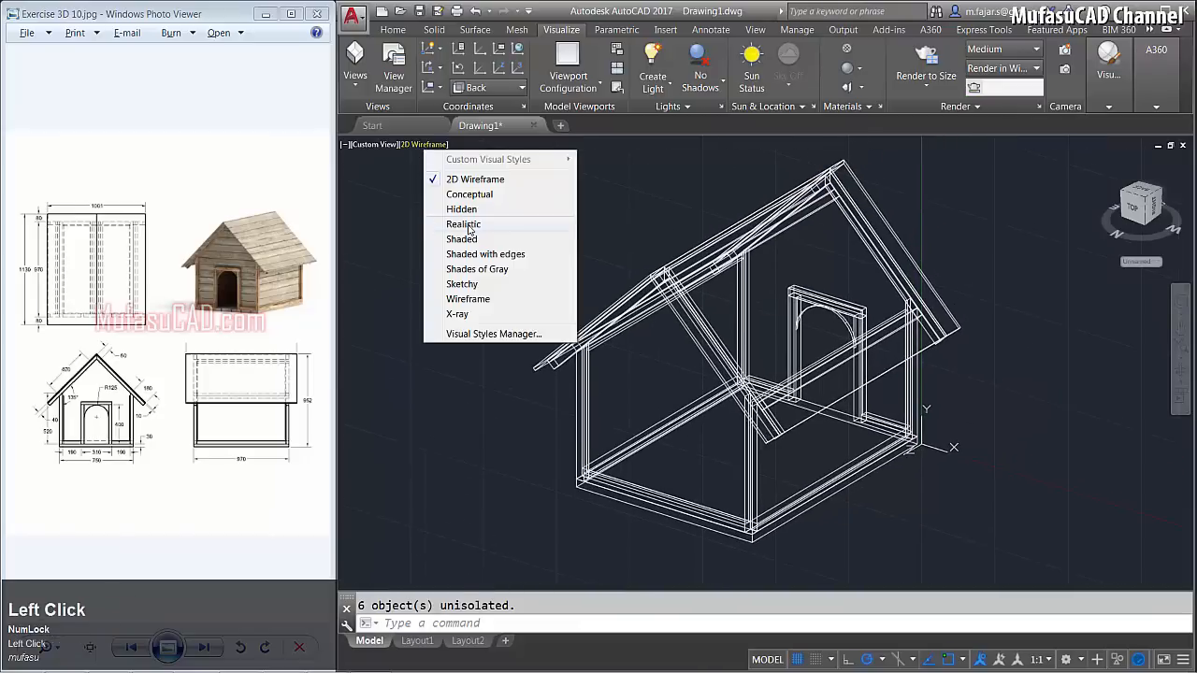
left_click(470, 227)
mouse_move(622, 259)
middle_mouse_down("shift")
mouse_move(804, 281)
mouse_move(775, 334)
mouse_move(741, 299)
mouse_move(614, 253)
mouse_move(552, 280)
mouse_move(540, 320)
mouse_move(487, 292)
mouse_move(492, 312)
mouse_move(777, 347)
mouse_move(753, 311)
mouse_move(761, 361)
middle_mouse_up("shift")
In the Top view, draw a large rectangular planar surface around the doghouse as the ground.
left_click(380, 146)
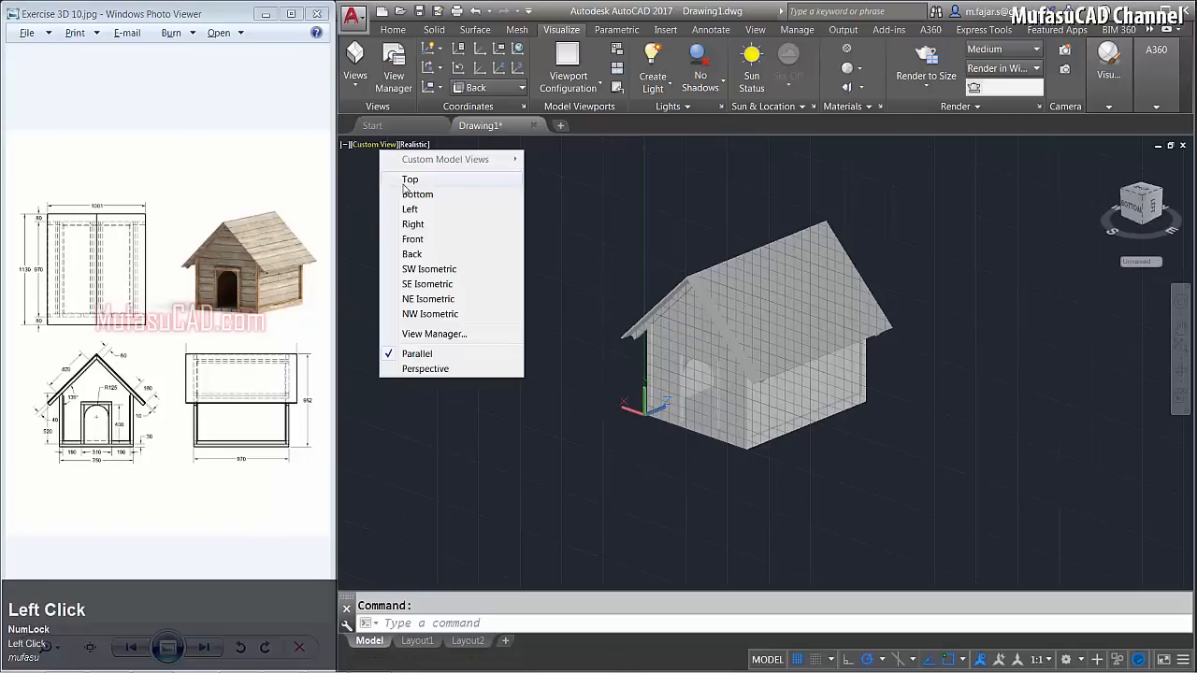
left_click(410, 180)
scroll(649, 286, "down", 3)
middle_click_drag(649, 286, 651, 311)
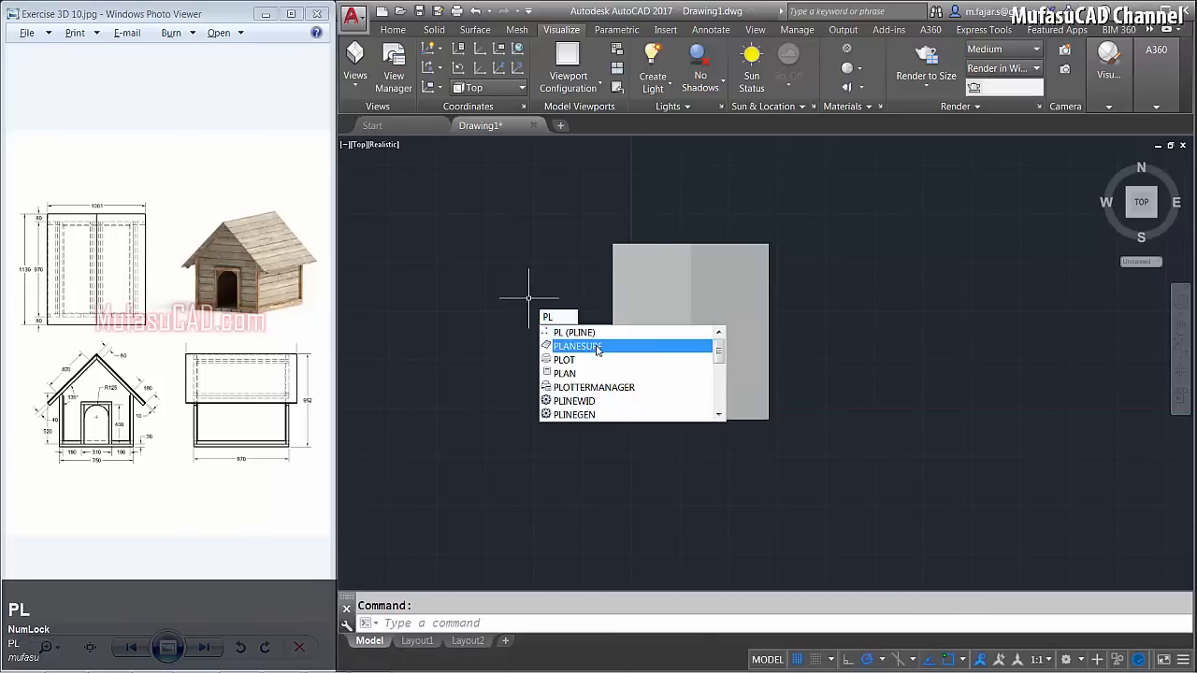
left_click(597, 347)
scroll(532, 208, "down", 2)
middle_click_drag(532, 208, 495, 228)
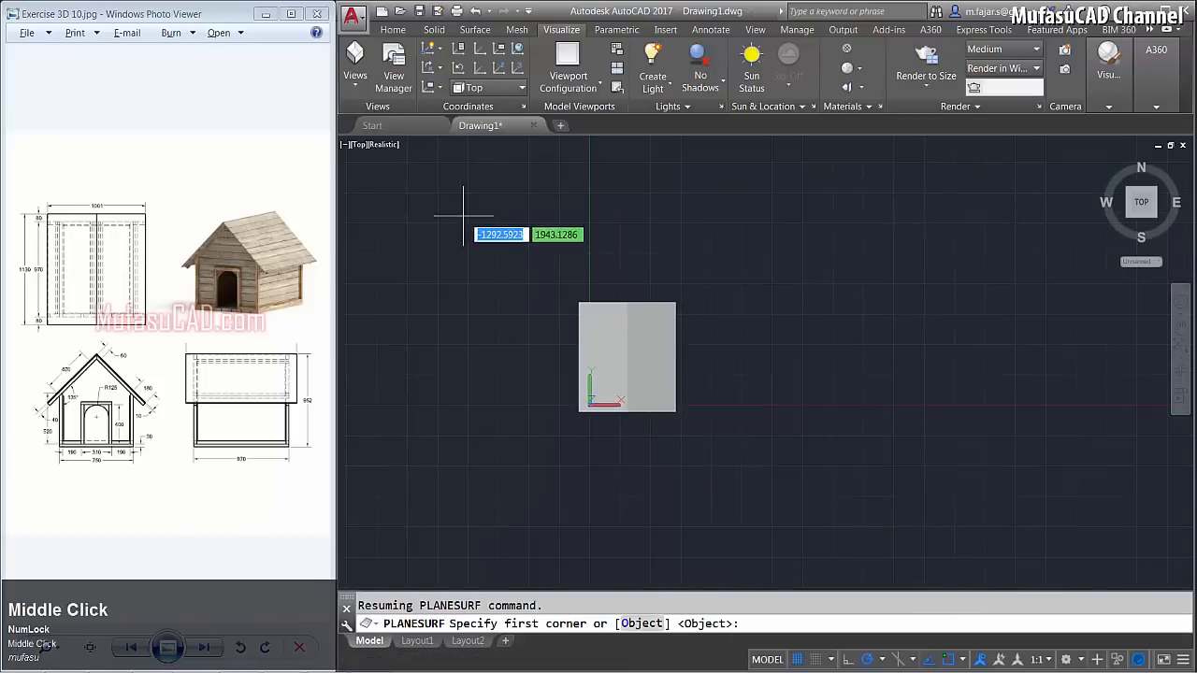
left_click(463, 216)
left_click(794, 511)
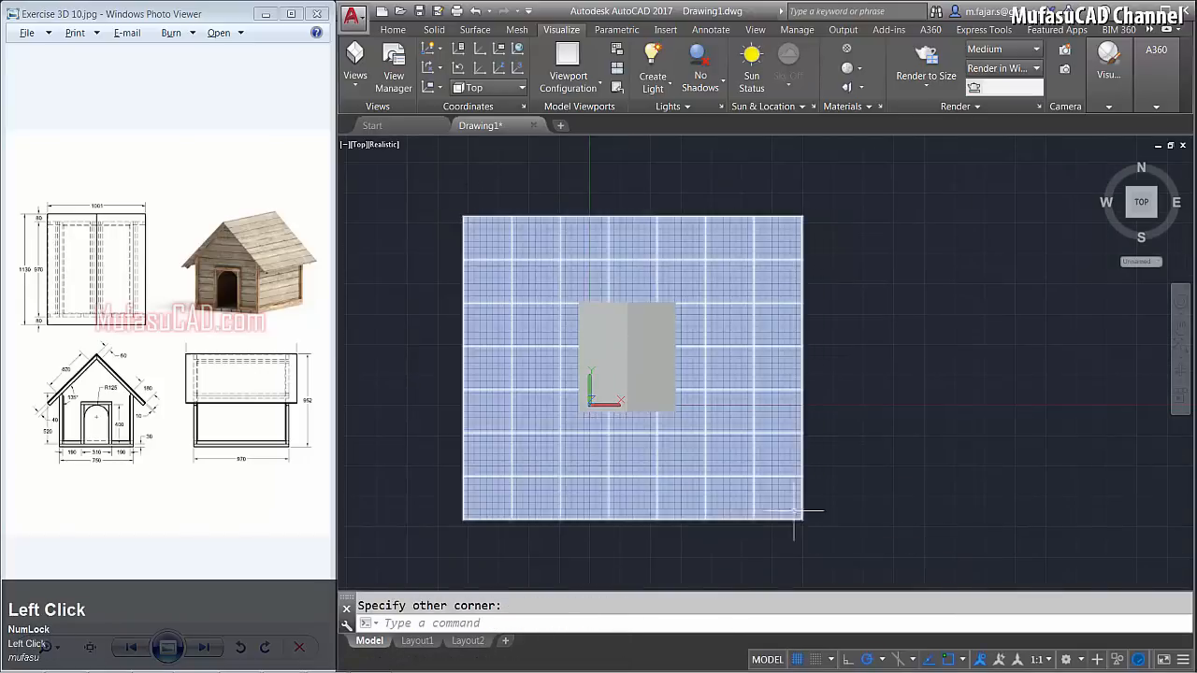
Undo the last union and unite the roof panel east of the ridge with its front and rear overhang strips.
key("ctrl+z")
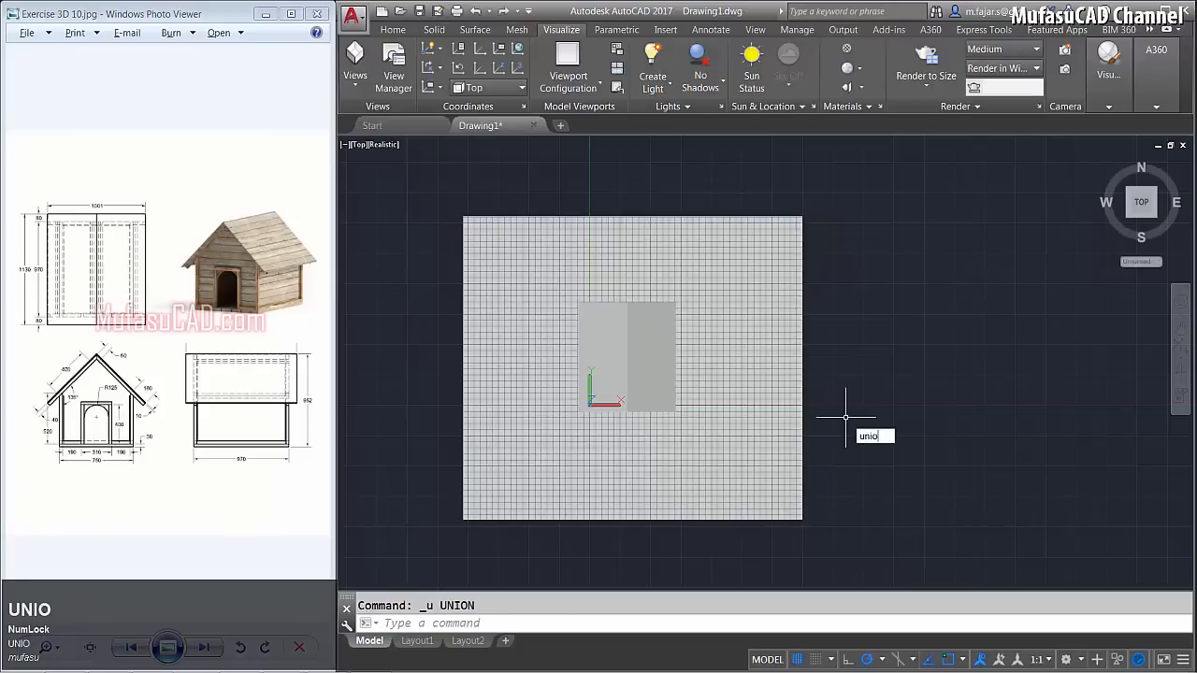
scroll(620, 412, "up", 1)
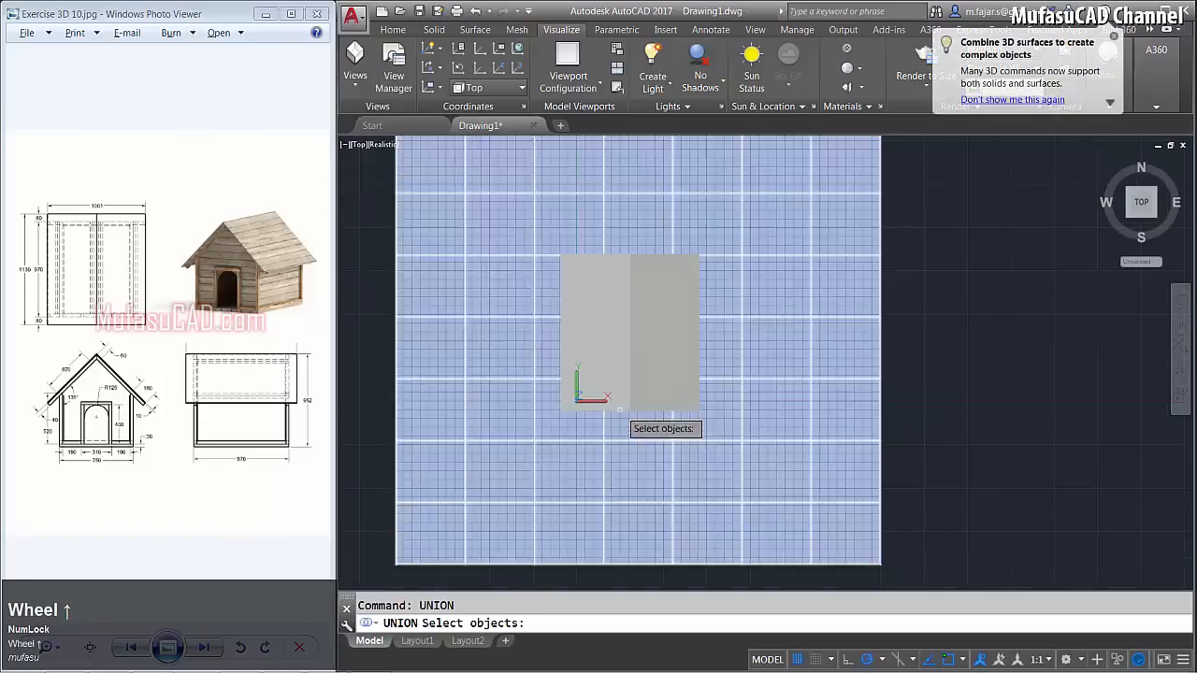
left_click(672, 259)
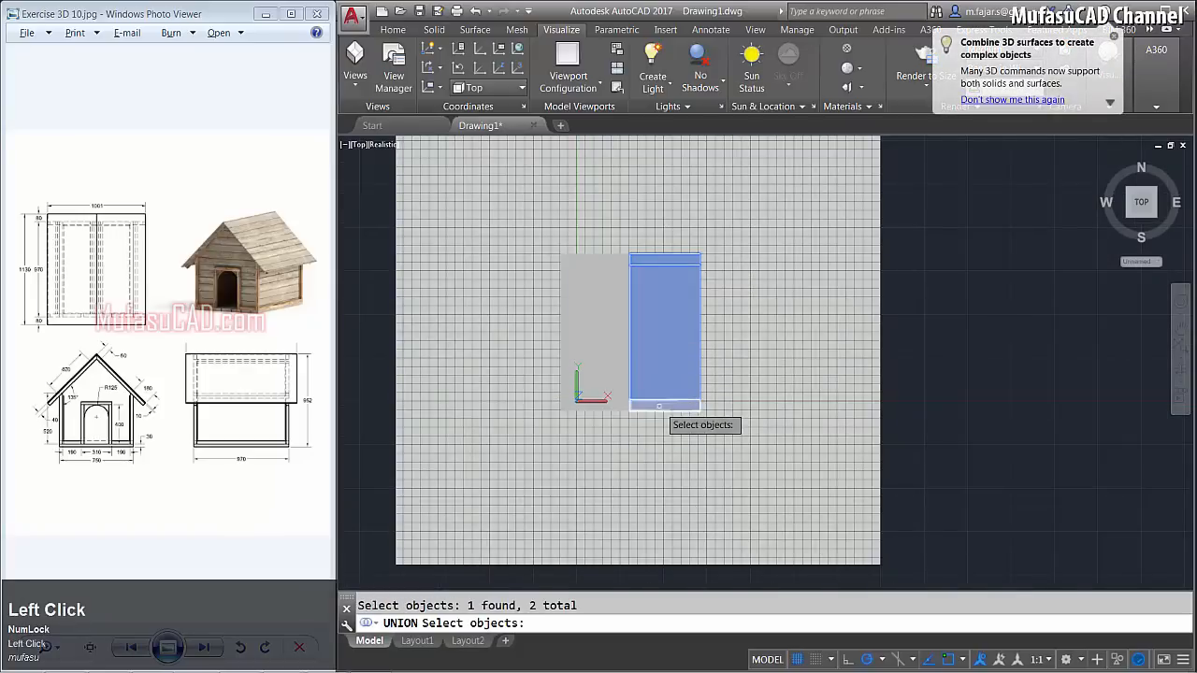
key("space")
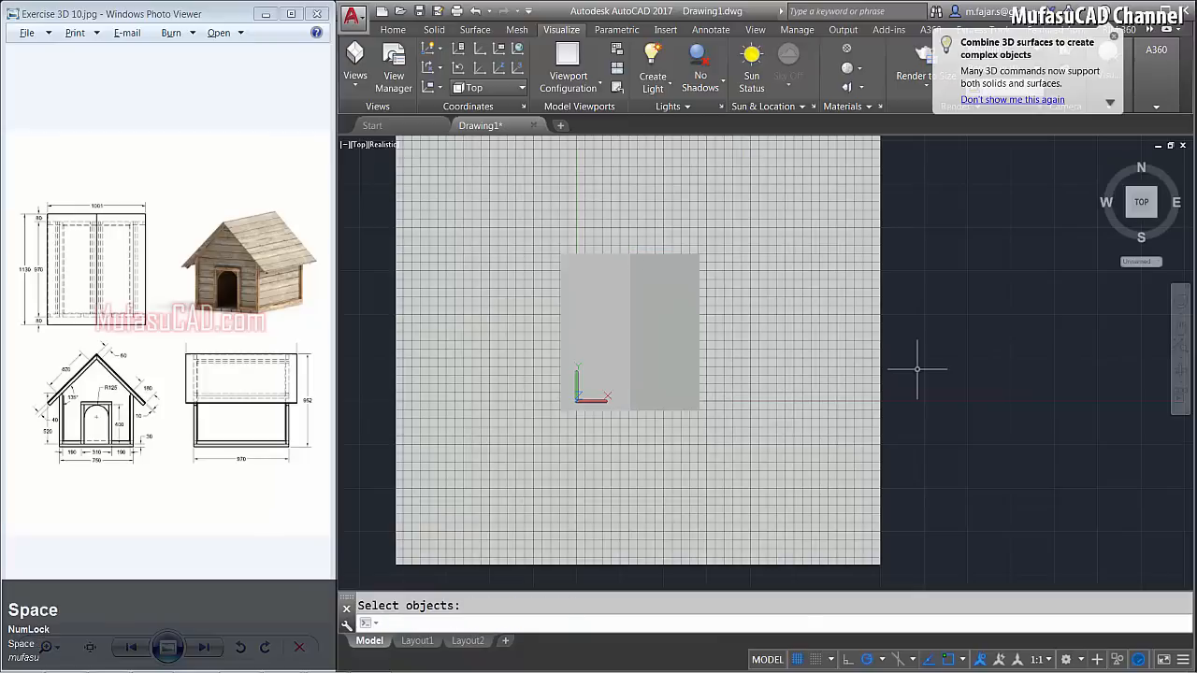
Unite the roof panel west of the ridge with its front and rear overhang strips.
left_click(614, 260)
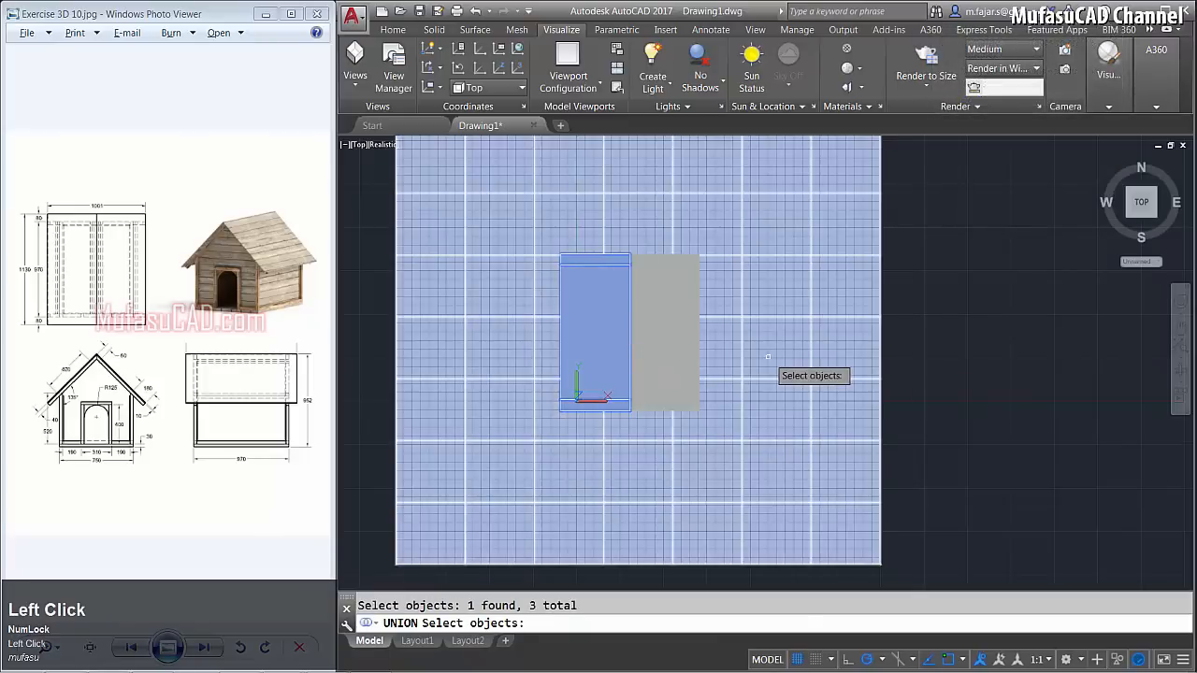
key("space")
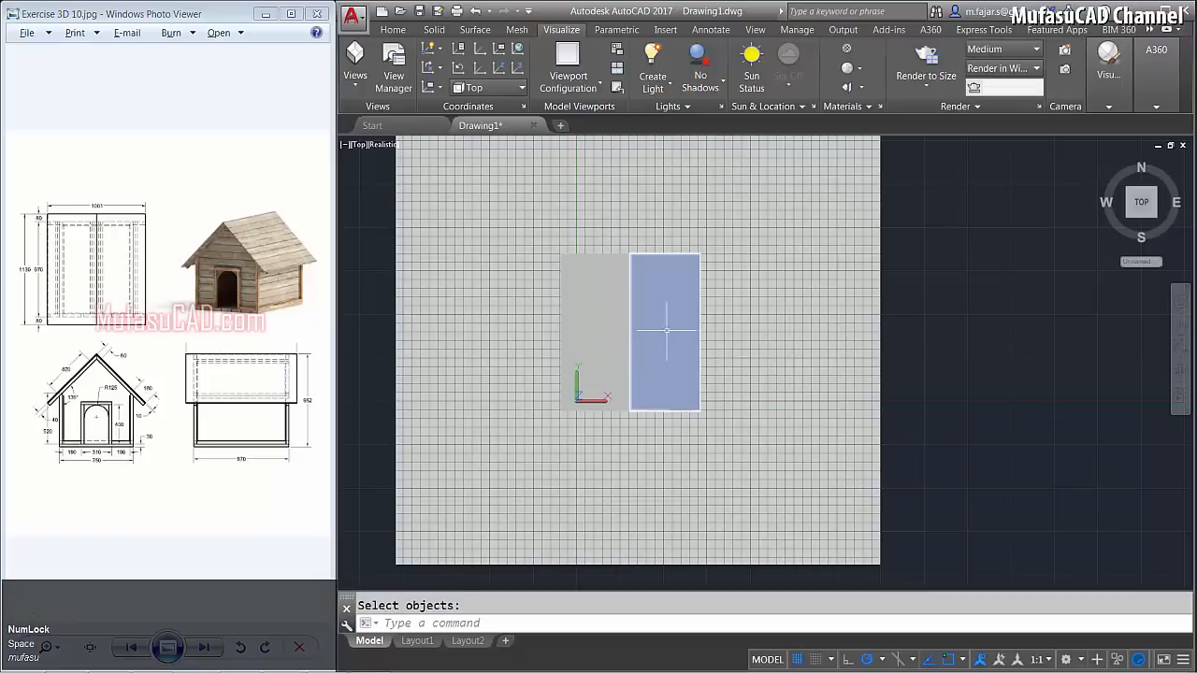
key("ctrl+z")
Open the materials browser and duplicate the Global material.
middle_click_drag(678, 380, 729, 278, "shift")
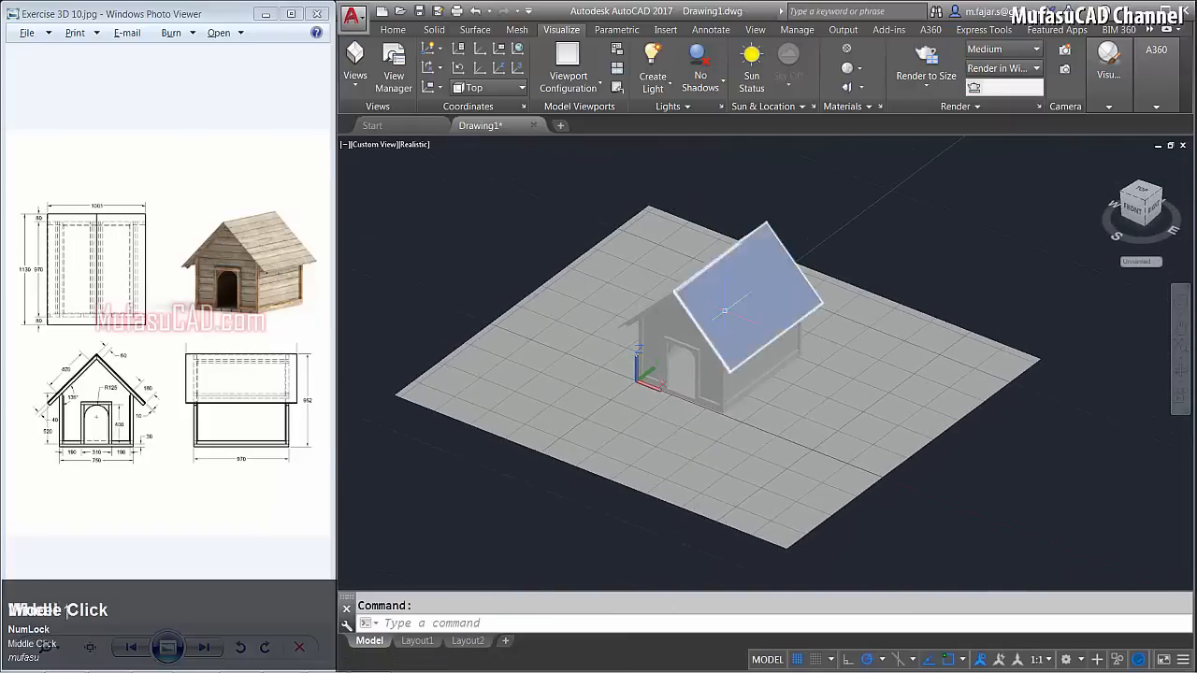
scroll(725, 307, "up", 3)
middle_click_drag(720, 338, 718, 315, "shift")
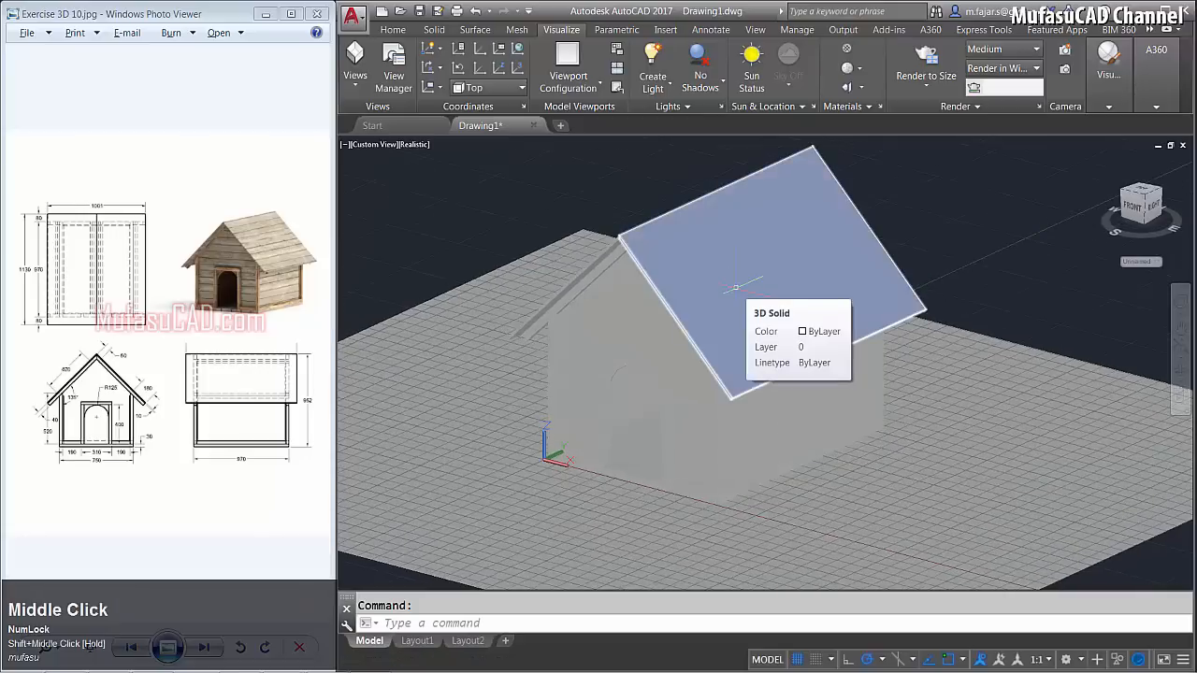
type("rm")
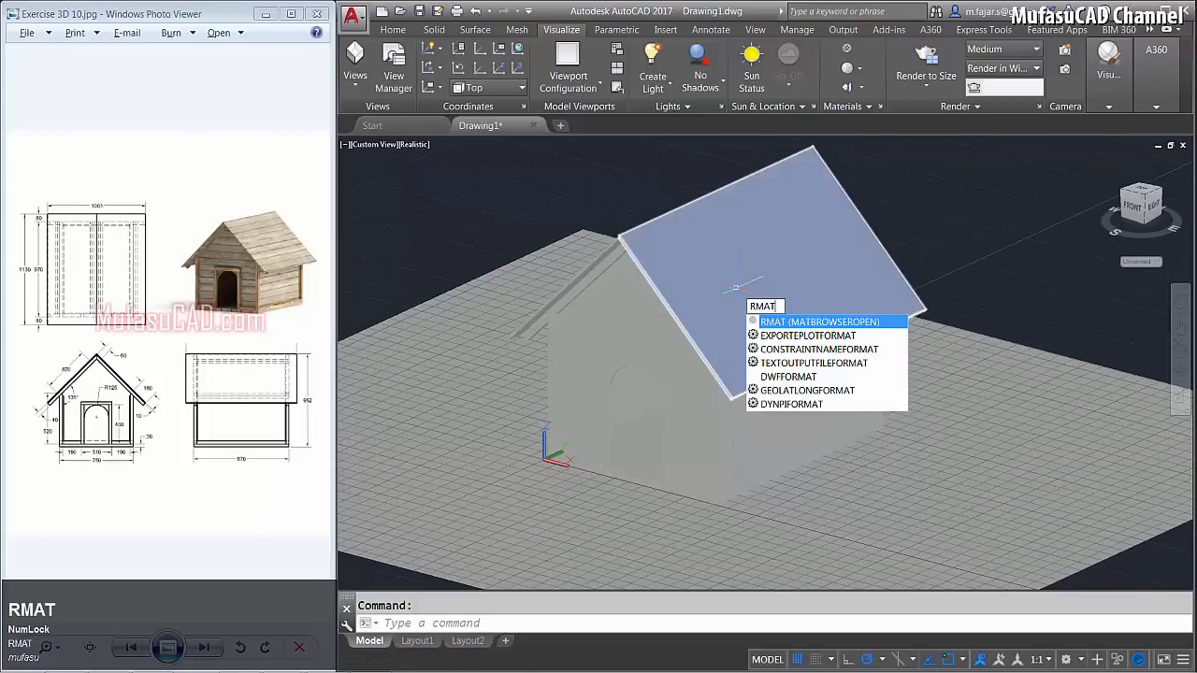
key("space")
right_click(960, 243)
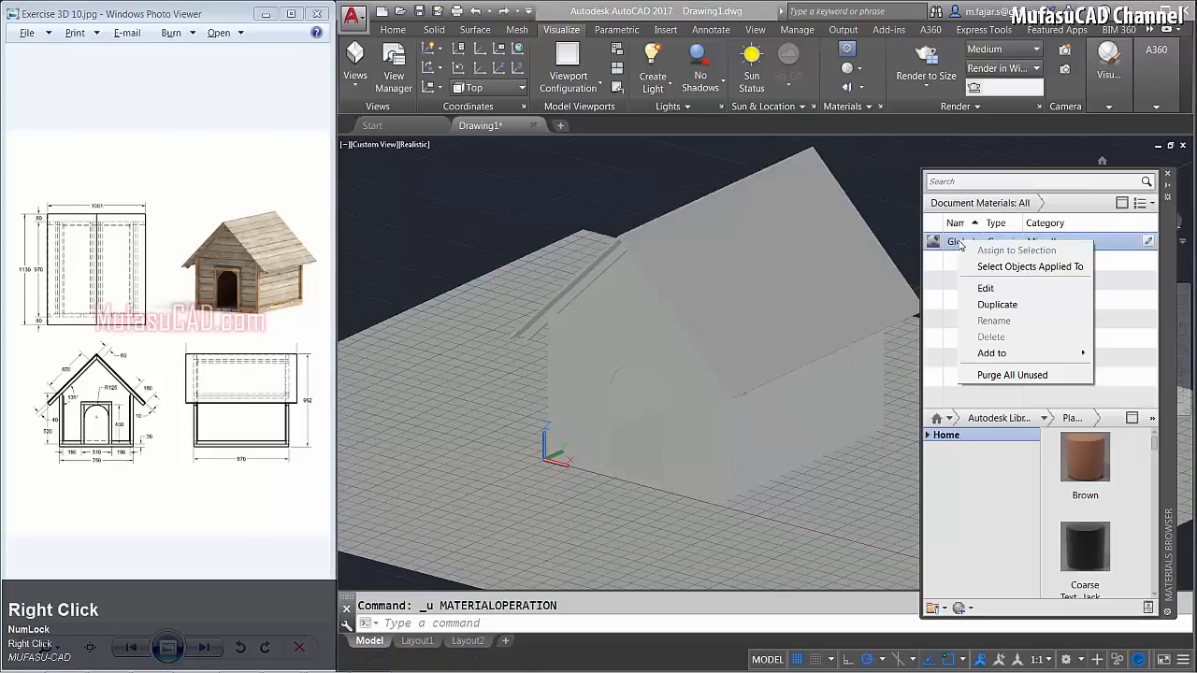
left_click(997, 304)
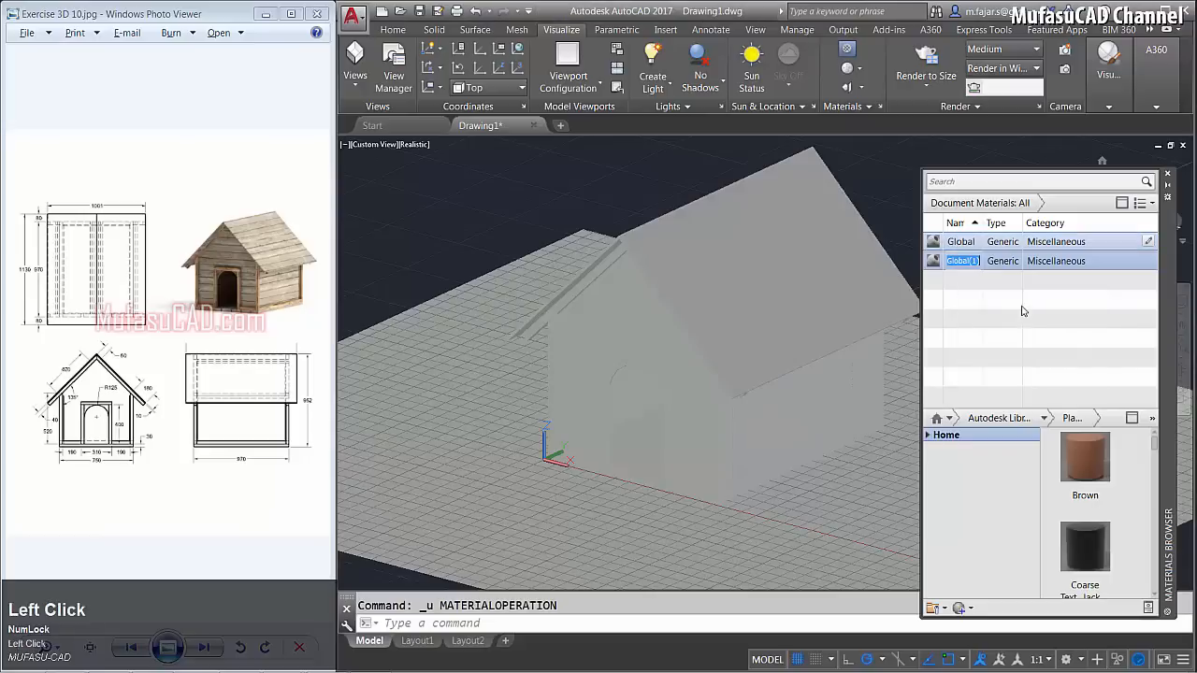
Load tileable_wood_texture_by_ftourini-d3jkpsh.jpg as the Global(1) material's image and set its sample size to 500 by 500 in.
double_click(967, 263)
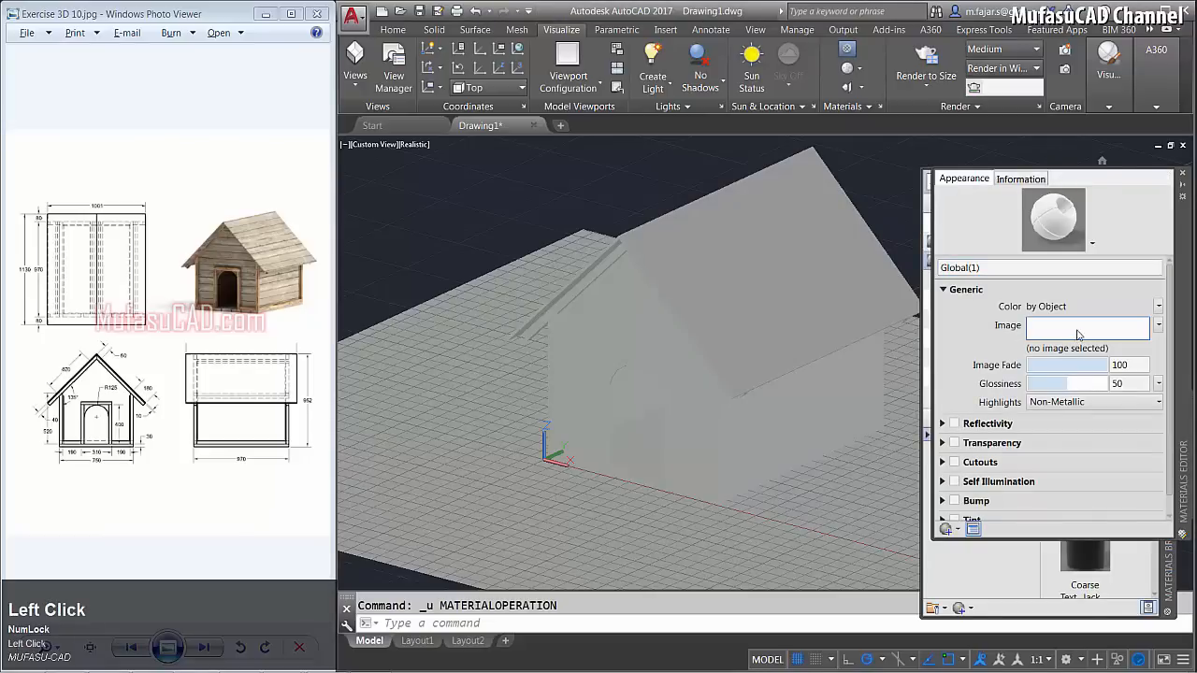
left_click(1078, 333)
left_click_drag(1018, 314, 785, 433)
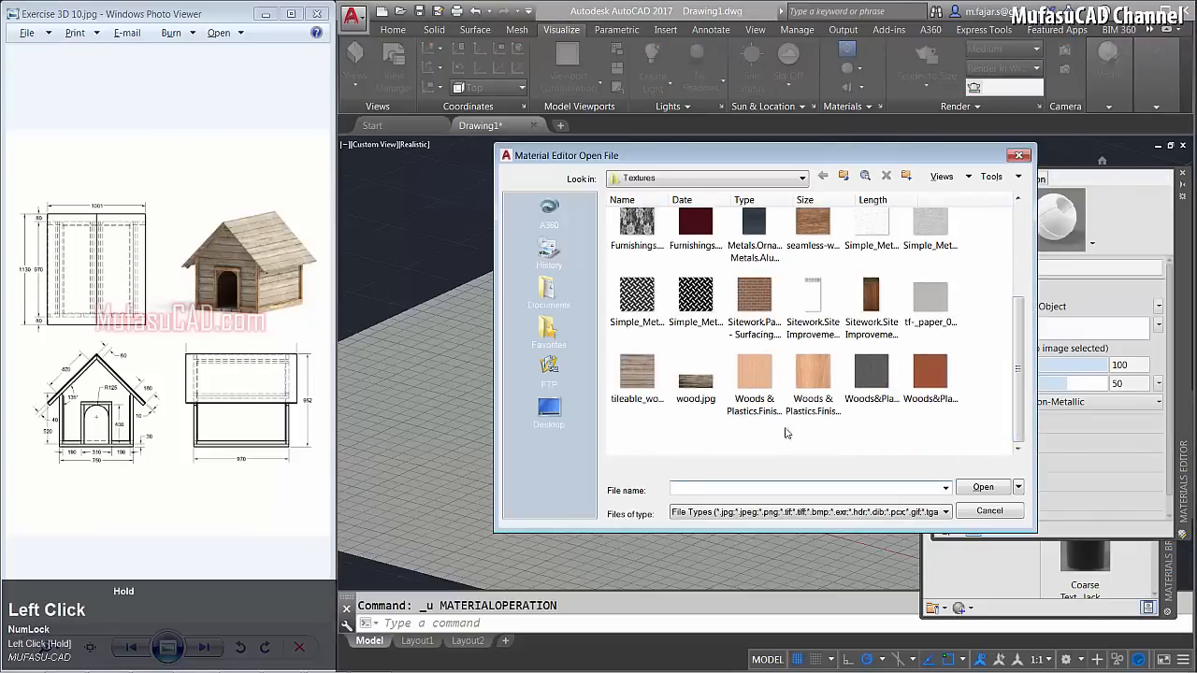
left_click(984, 488)
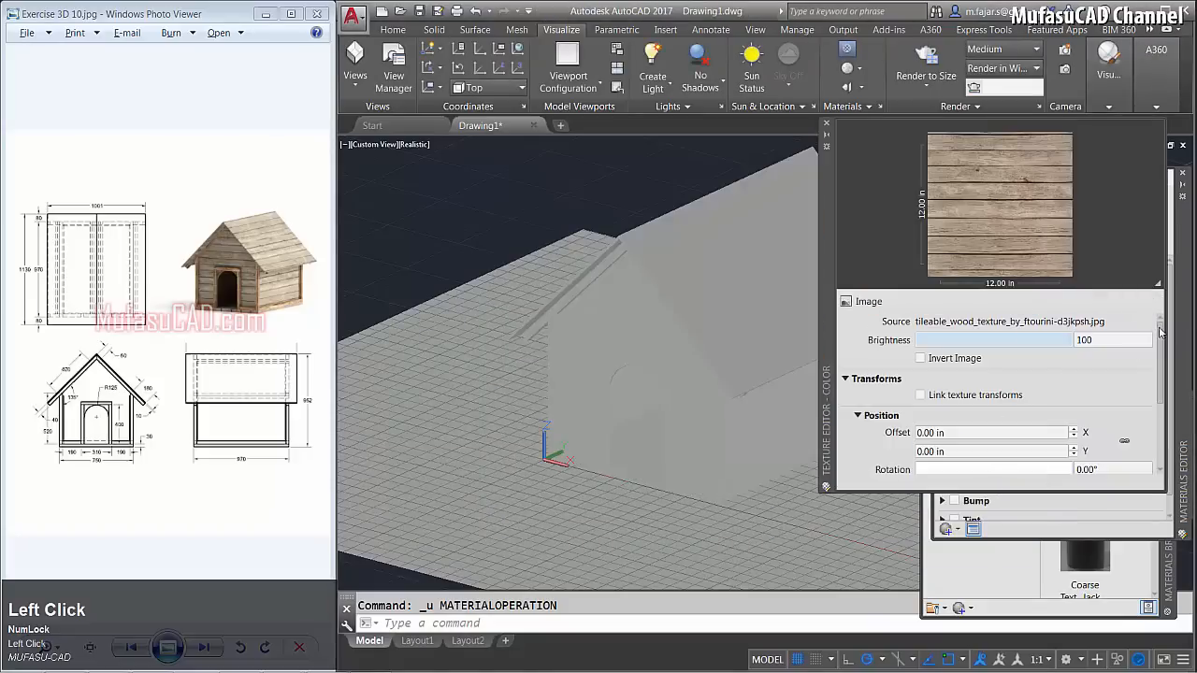
left_click_drag(1160, 332, 1094, 407)
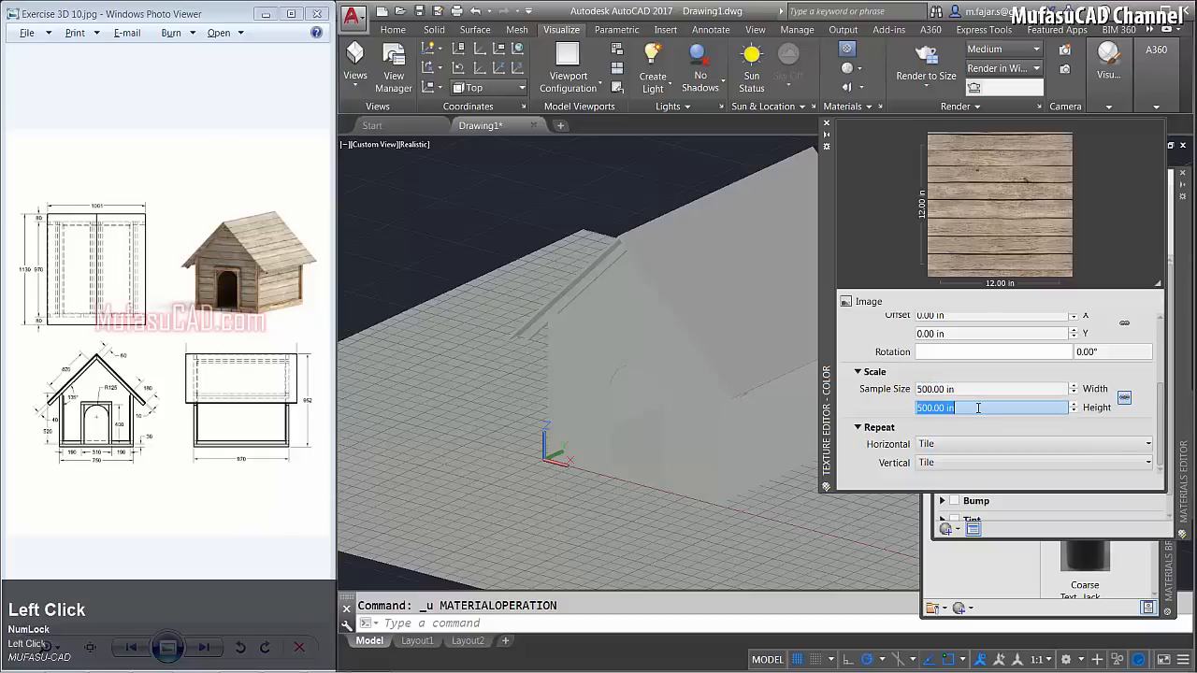
left_click(827, 124)
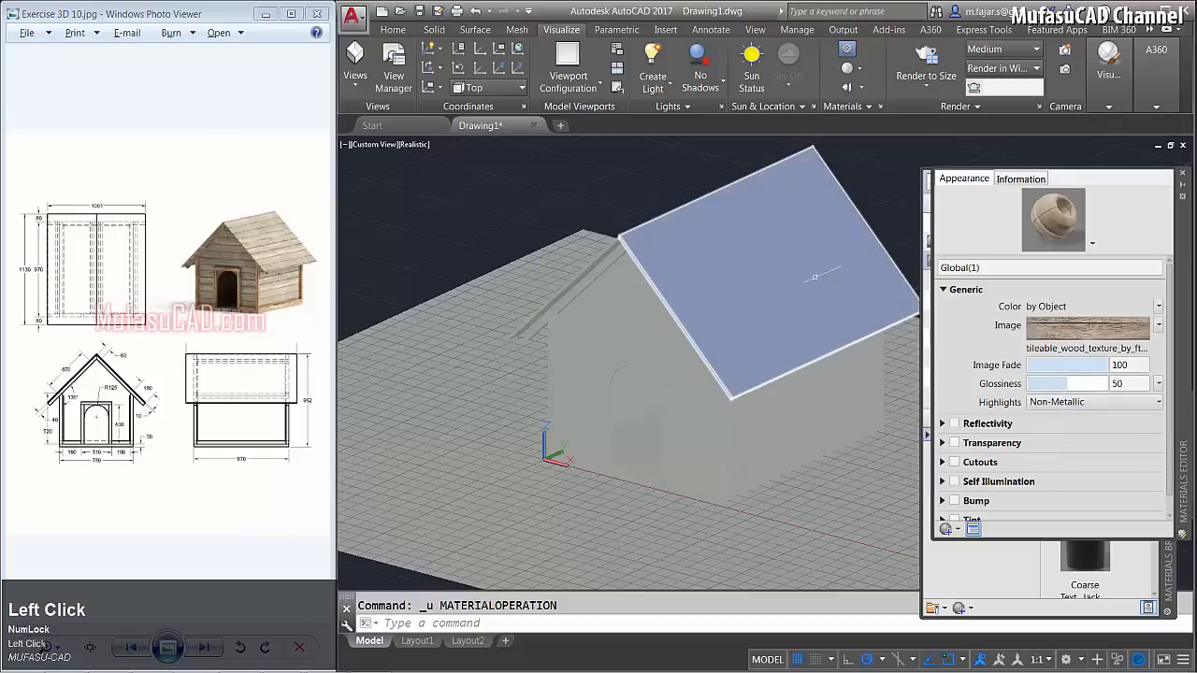
Assign the Global(1) wood material to the roof panel east of the ridge.
left_click(776, 267)
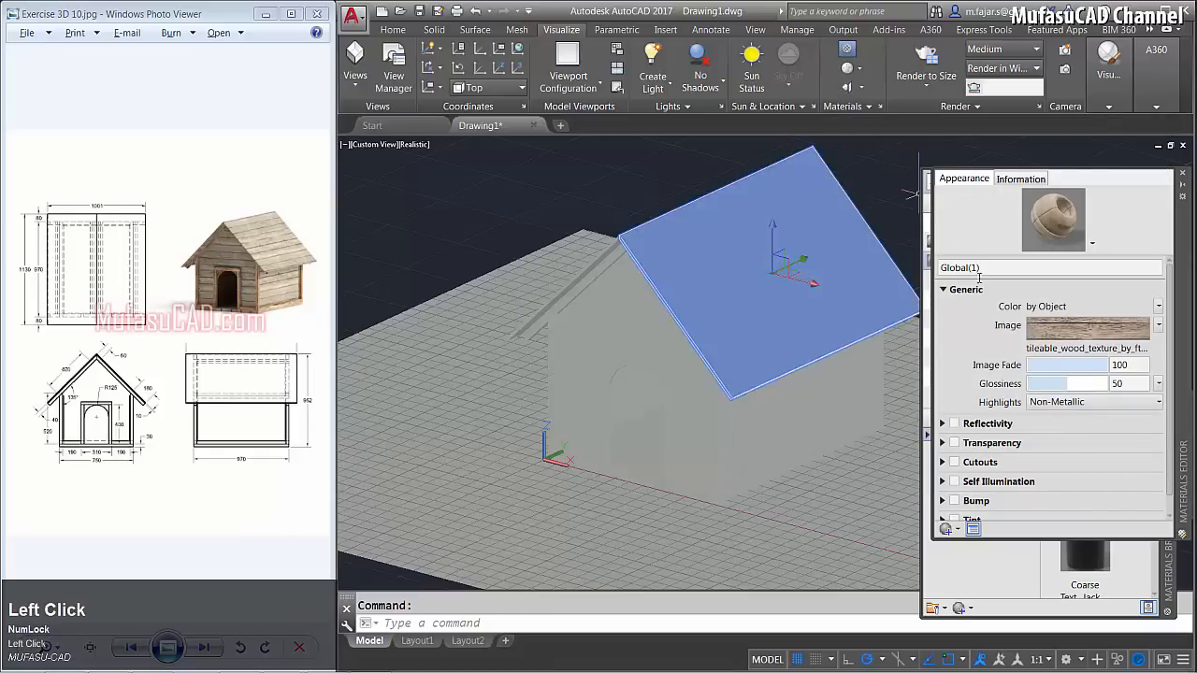
left_click(1182, 177)
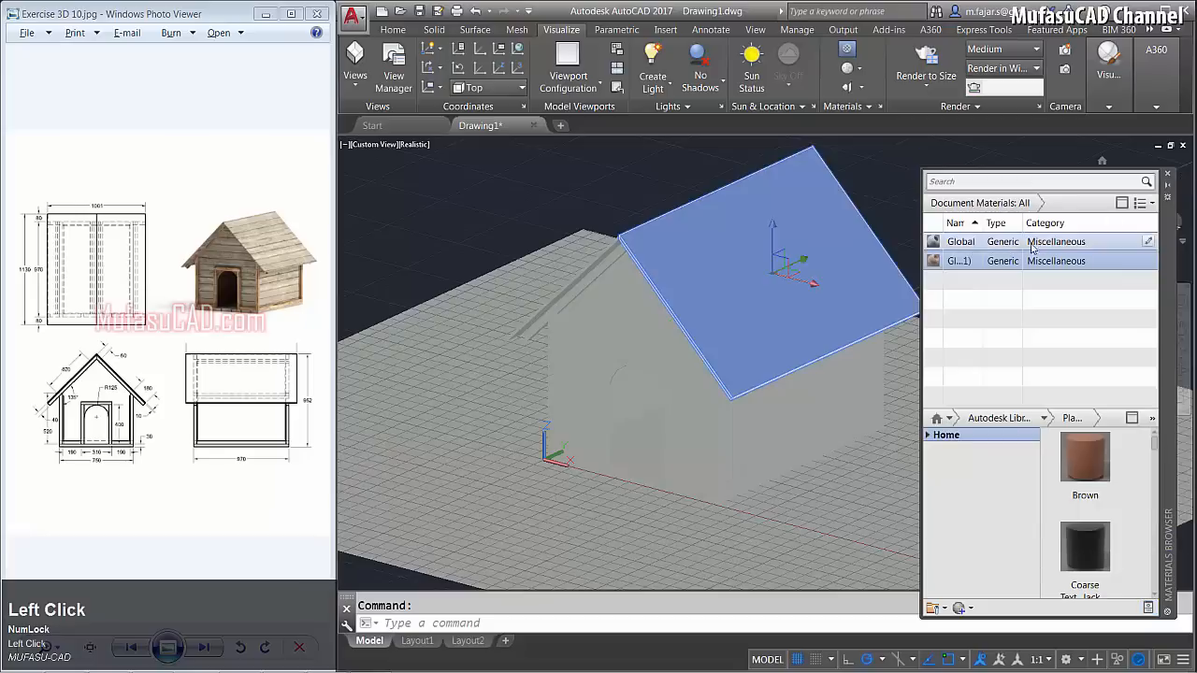
right_click(959, 267)
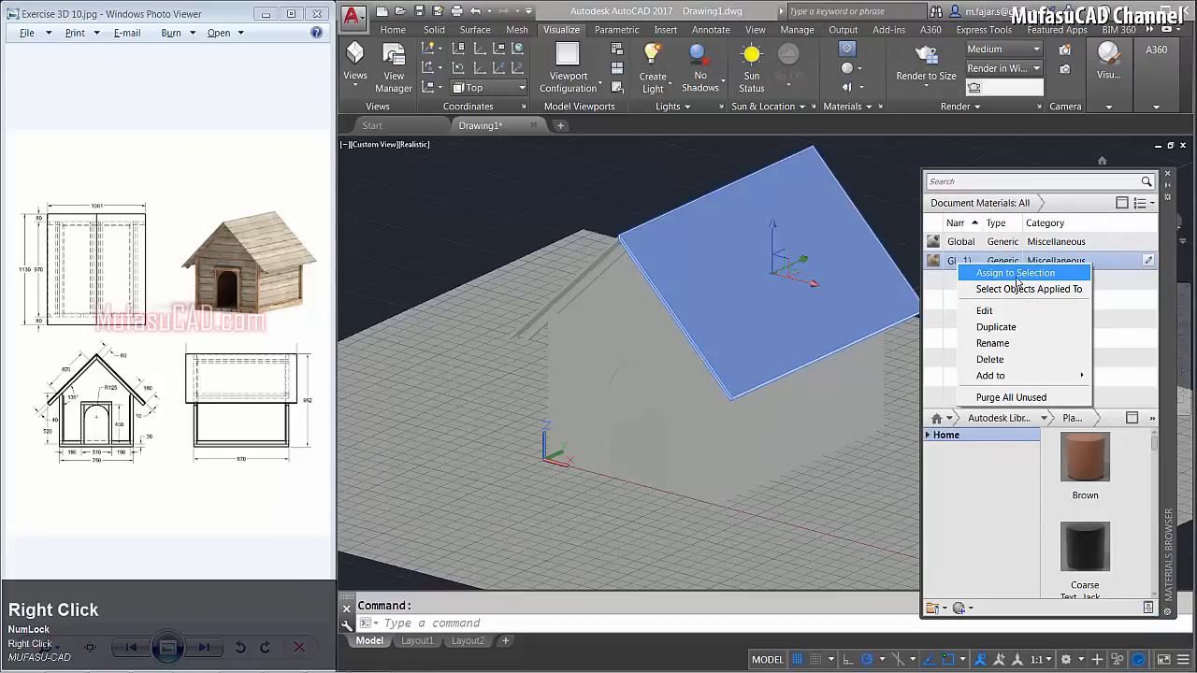
left_click(1015, 273)
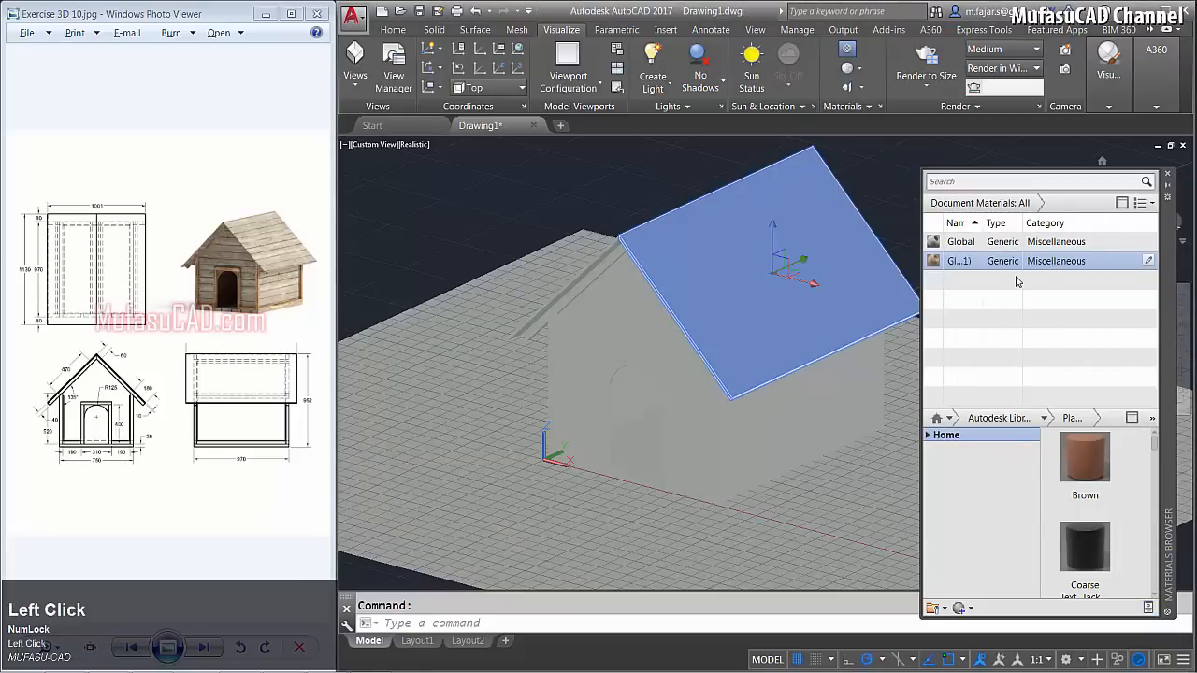
Adjust the material mapping on the east roof panel's top face, stretching its corner slightly beyond the front end of the ridge.
left_click(776, 270, "ctrl")
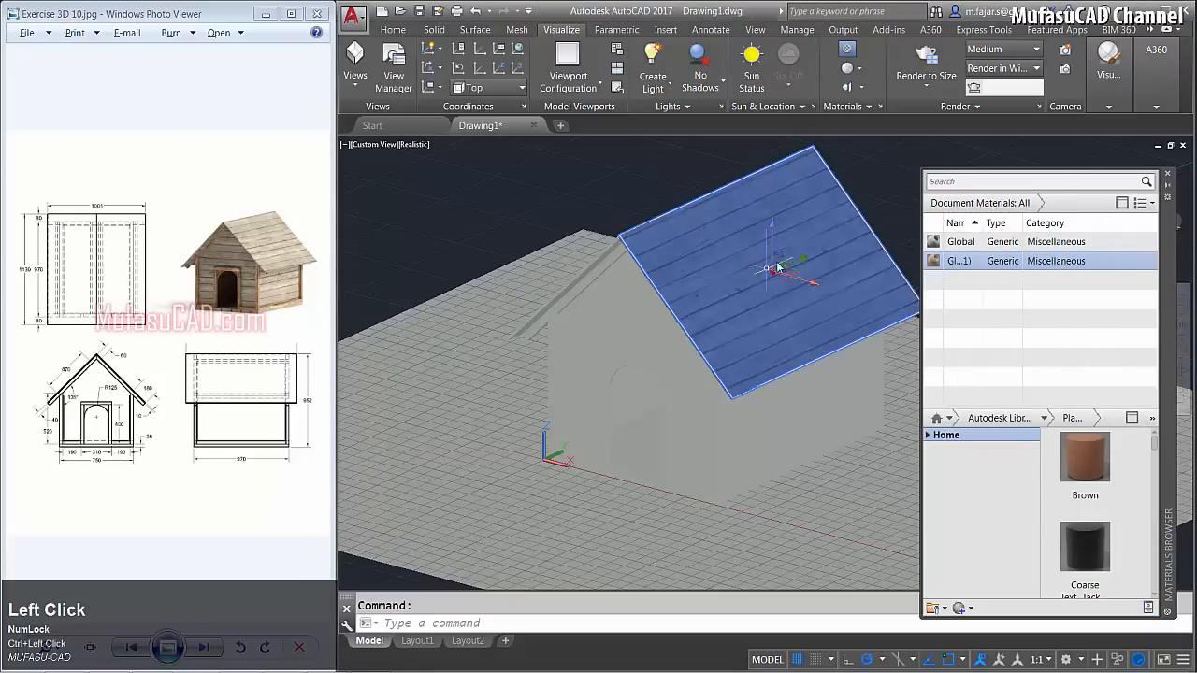
left_click(851, 88)
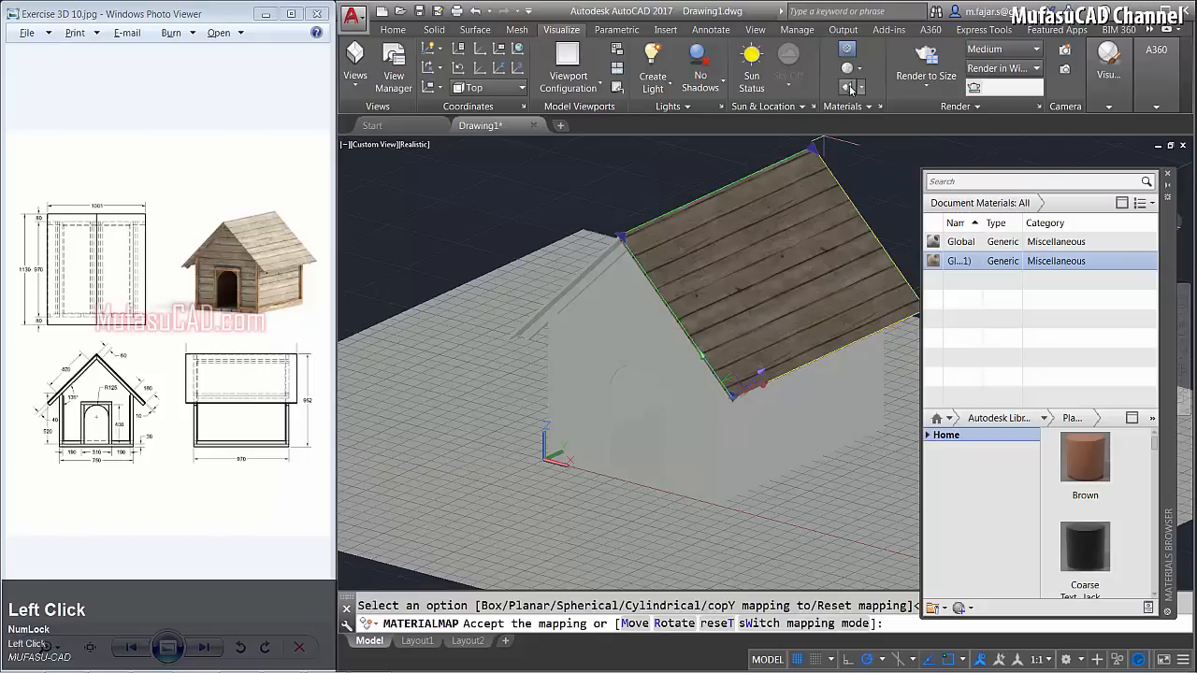
scroll(612, 241, "up", 4)
scroll(612, 241, "up", 4)
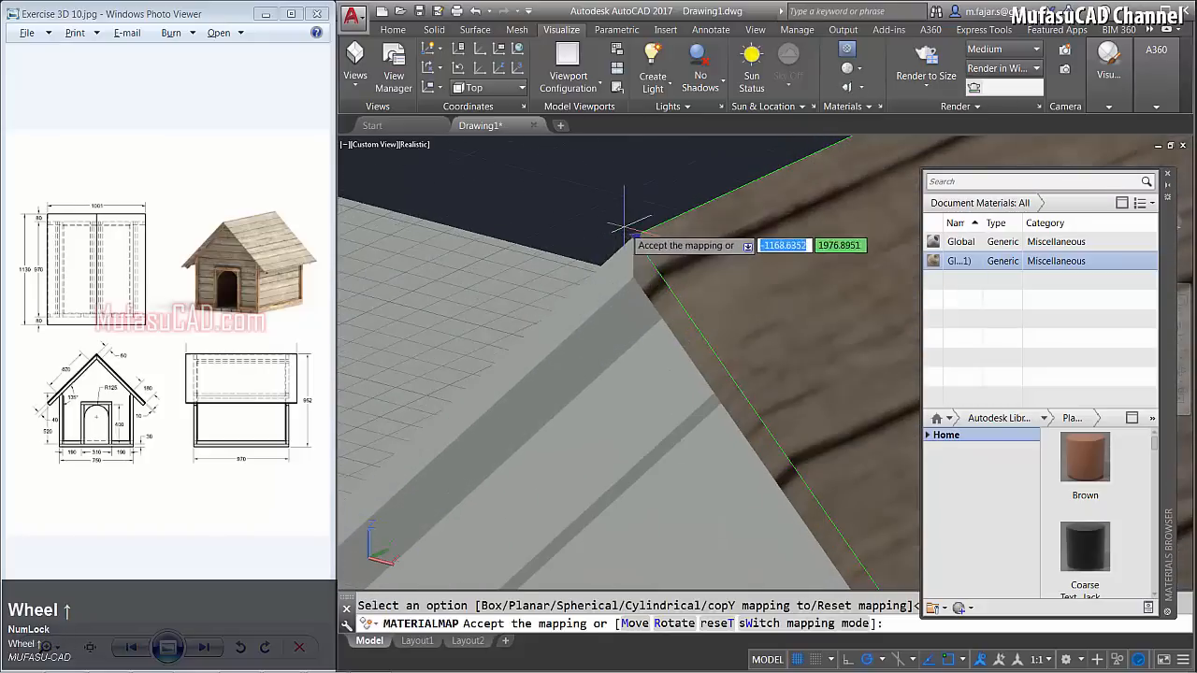
left_click(634, 238)
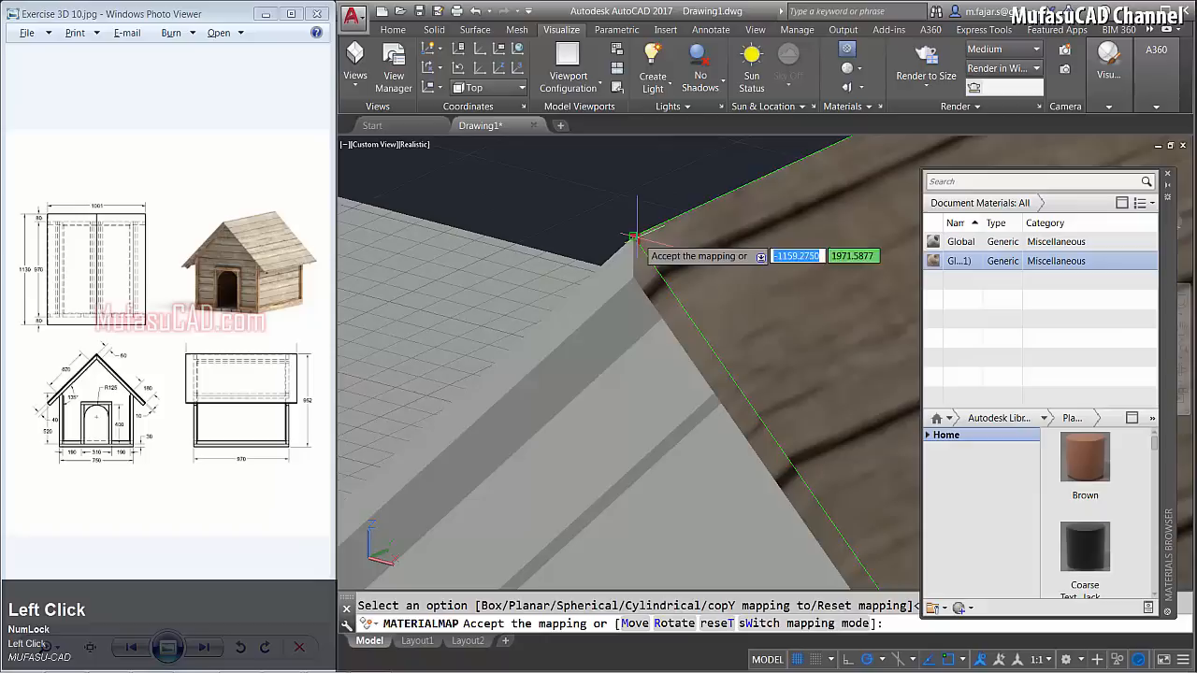
left_click(606, 194)
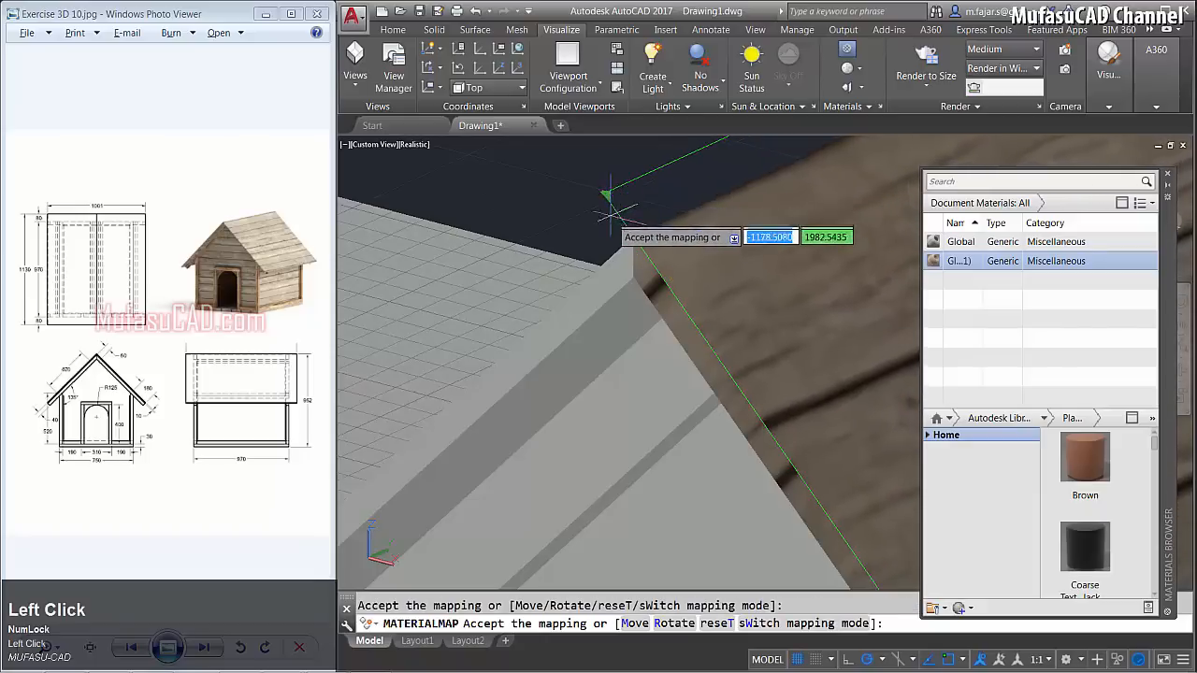
key("space")
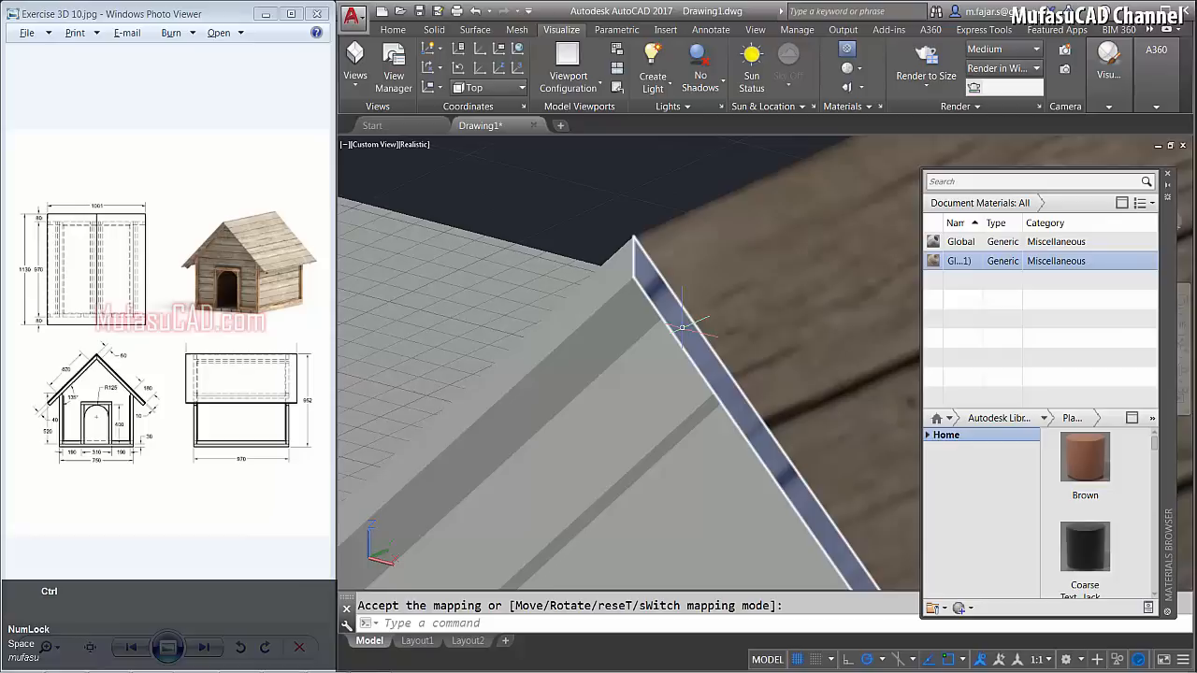
Stretch the material mapping on the east roof panel's narrow front edge face past the ridge to align its planks with the top face.
left_click(684, 326, "ctrl")
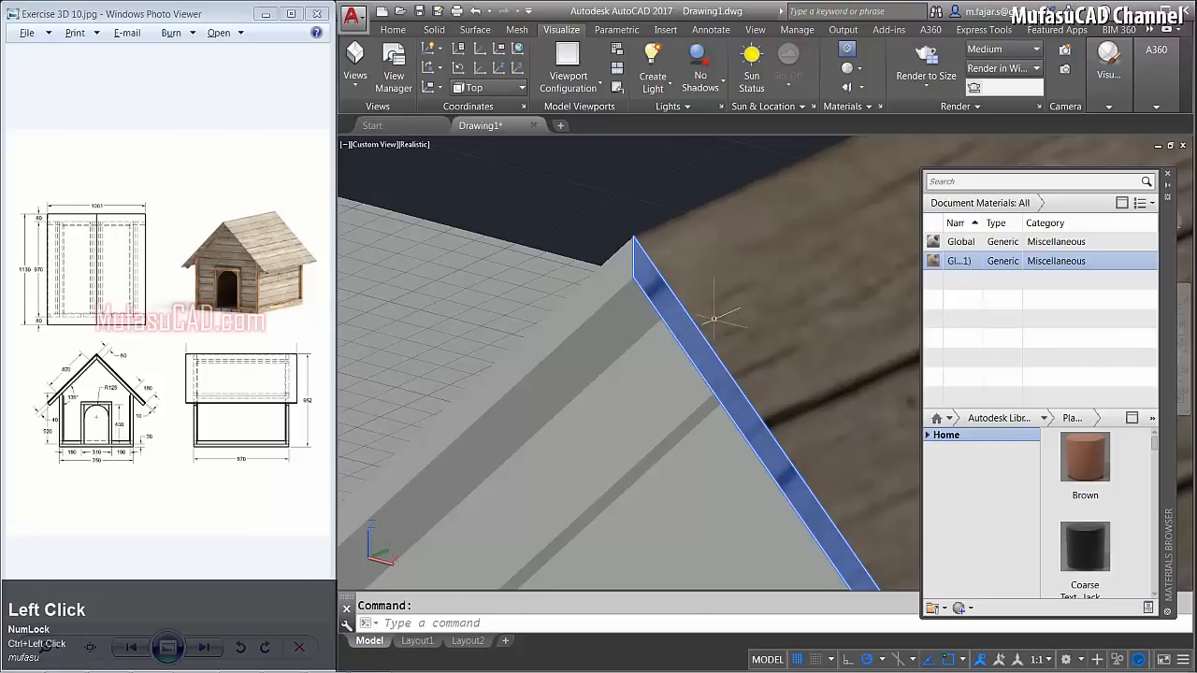
left_click(846, 89)
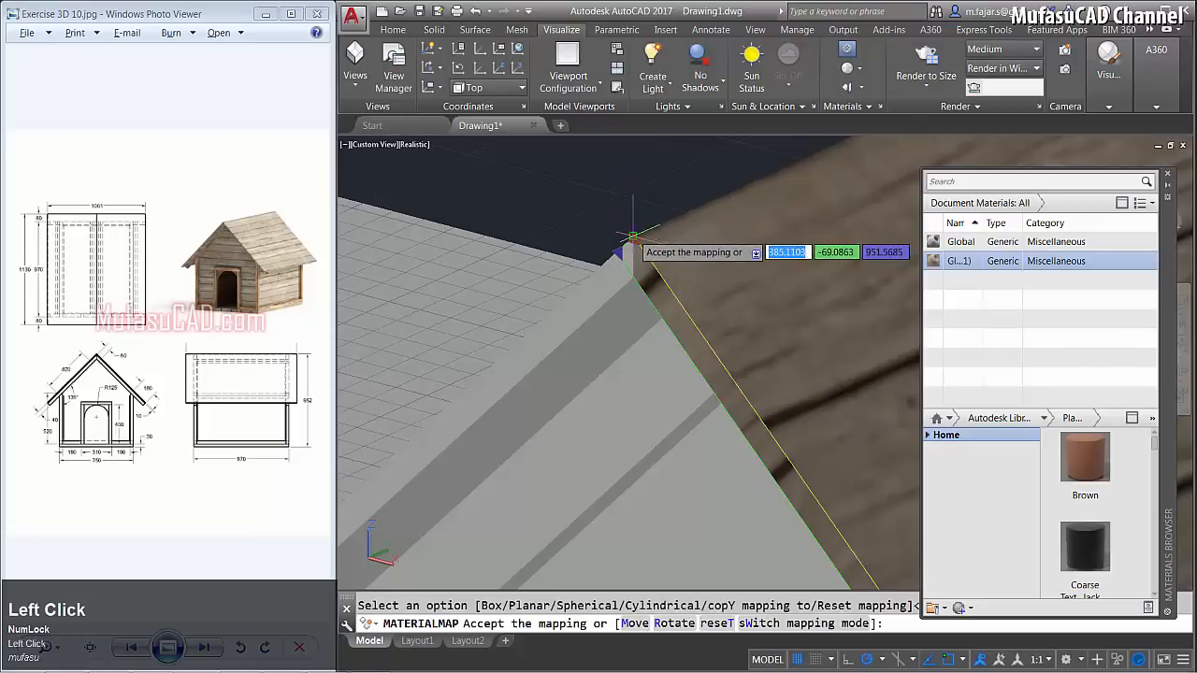
left_click_drag(633, 236, 603, 195)
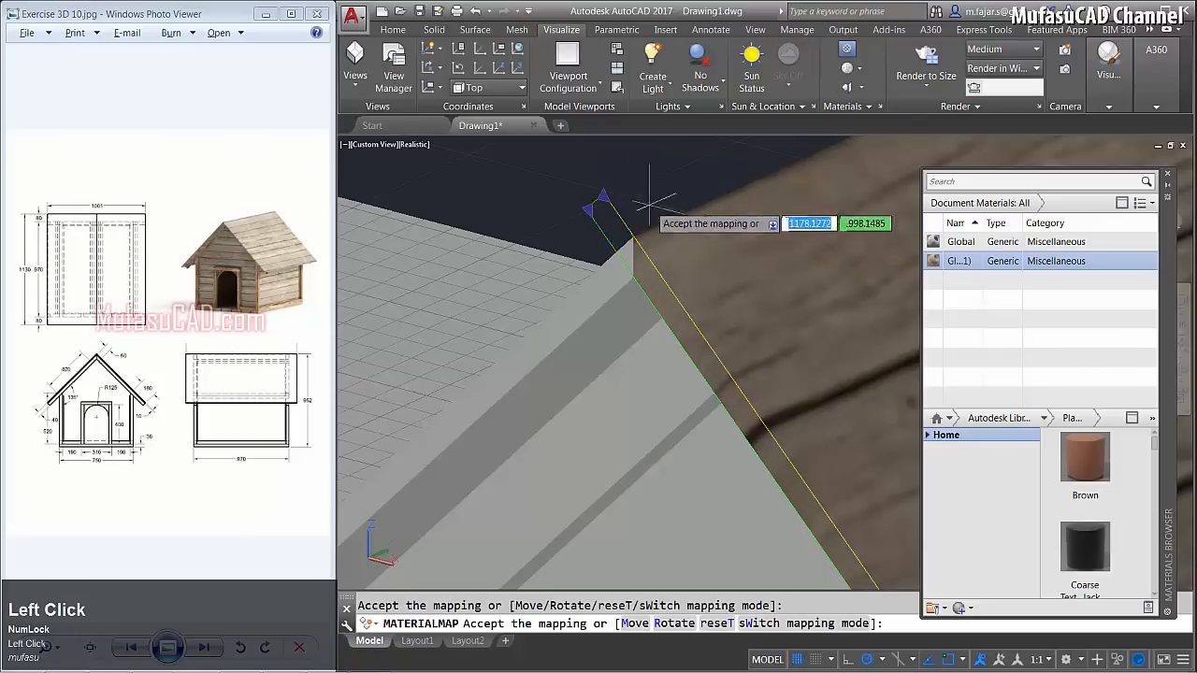
key("space")
Assign the Global(1) wood material to the roof panel west of the ridge.
scroll(752, 306, "down", 6)
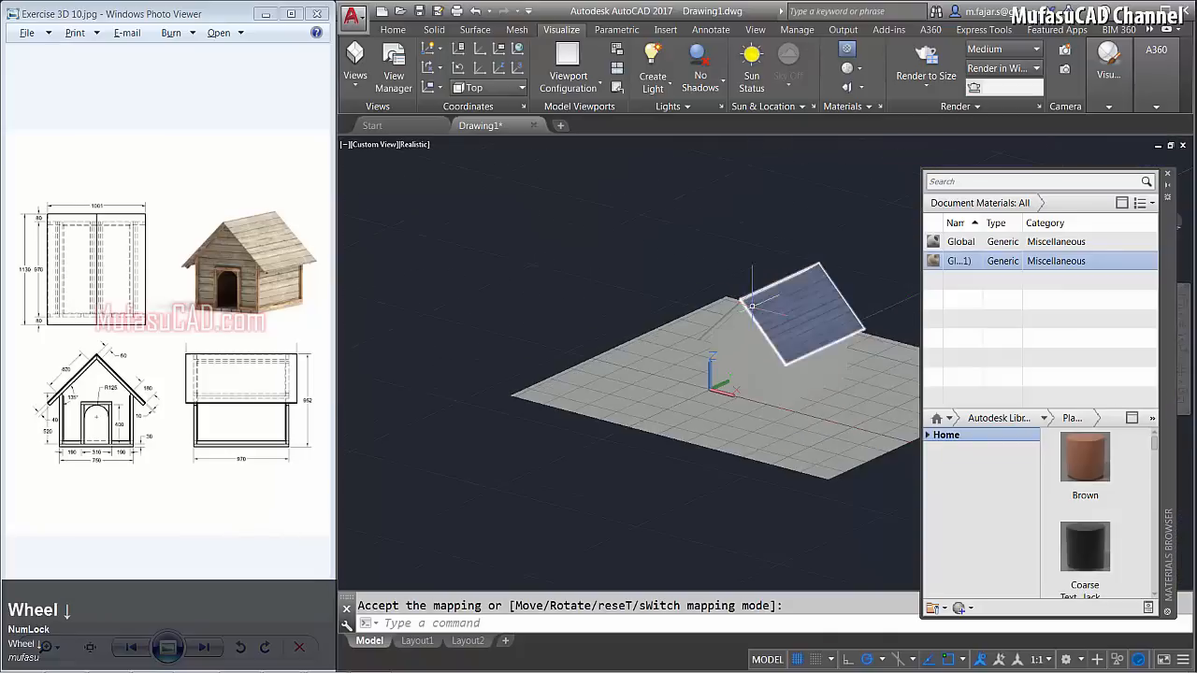
middle_click_drag(751, 306, 603, 351)
scroll(608, 346, "up", 3)
left_click(569, 339)
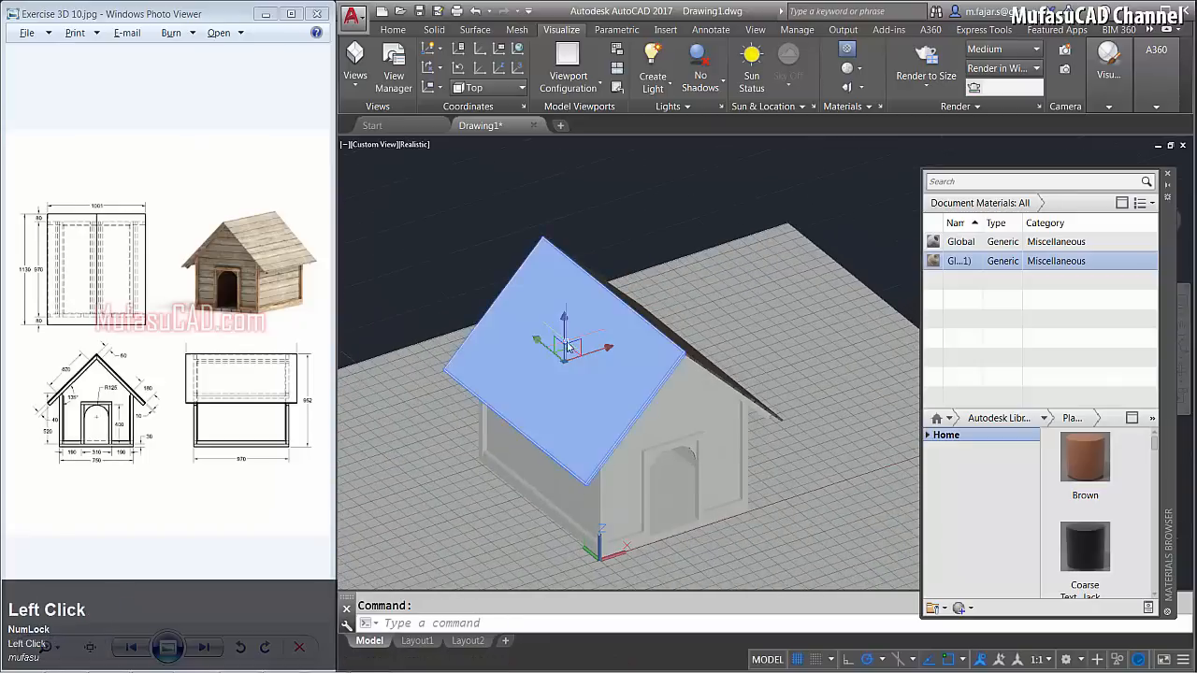
right_click(962, 266)
left_click(1003, 272)
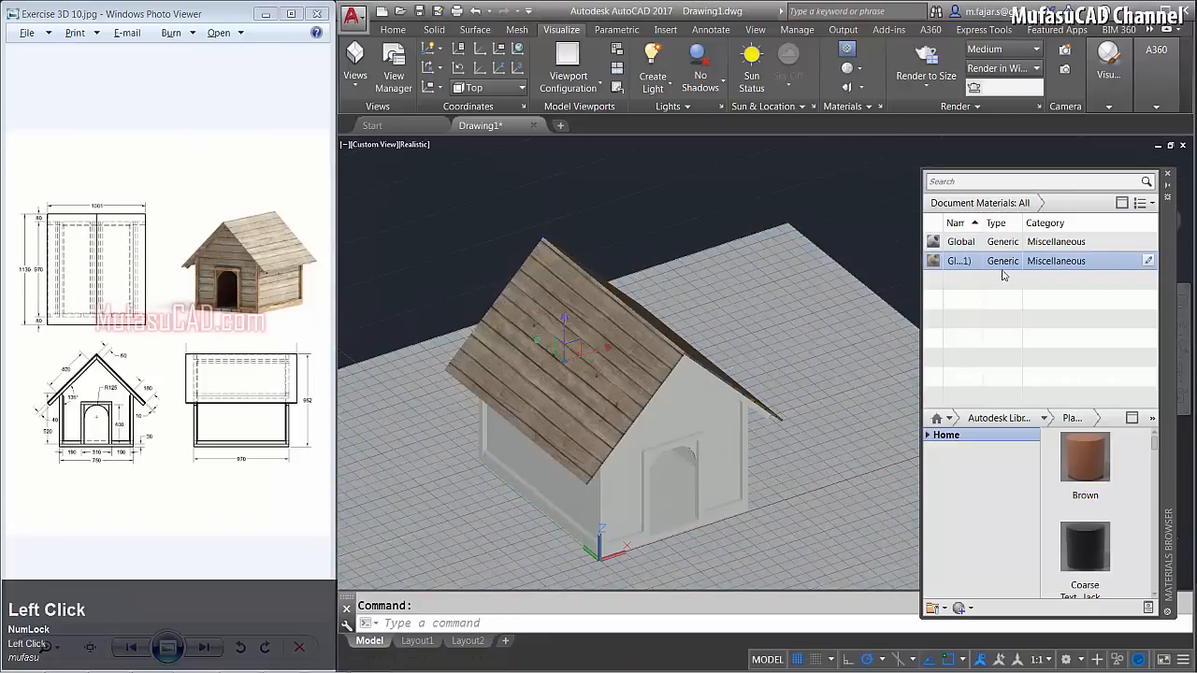
Adjust the material mapping on the west roof panel's top face, stretching its corner slightly beyond the front end of the ridge.
left_click(636, 338, "ctrl")
scroll(635, 338, "up", 1)
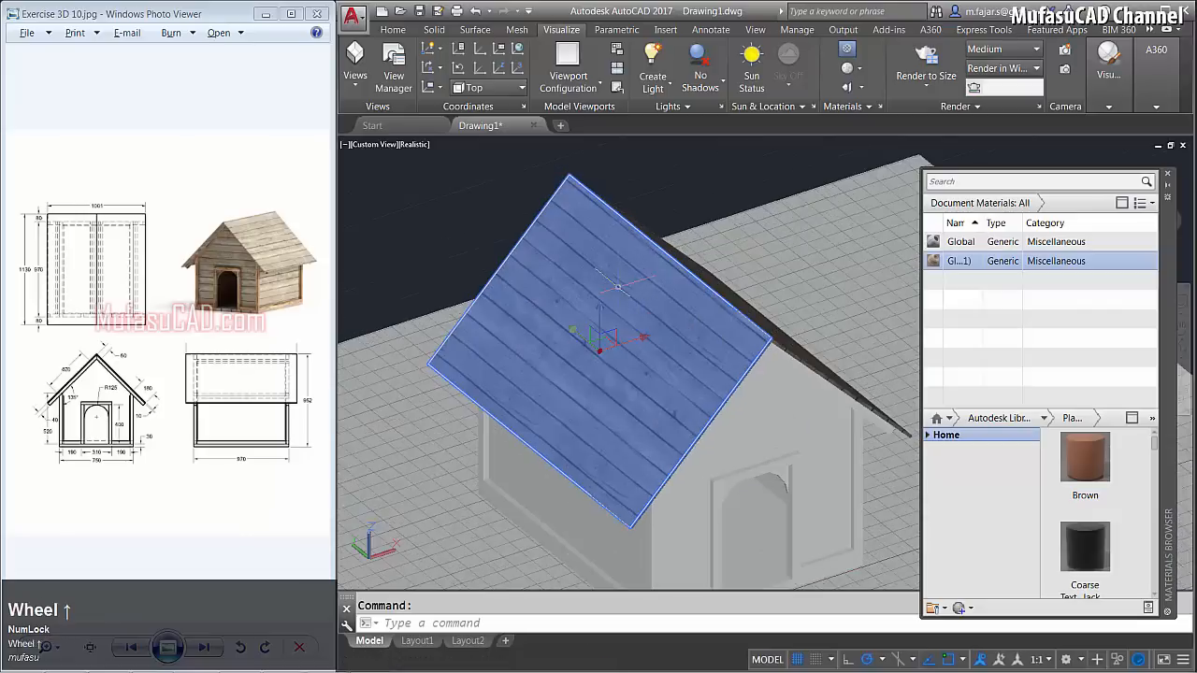
left_click(844, 91)
scroll(762, 341, "up", 2)
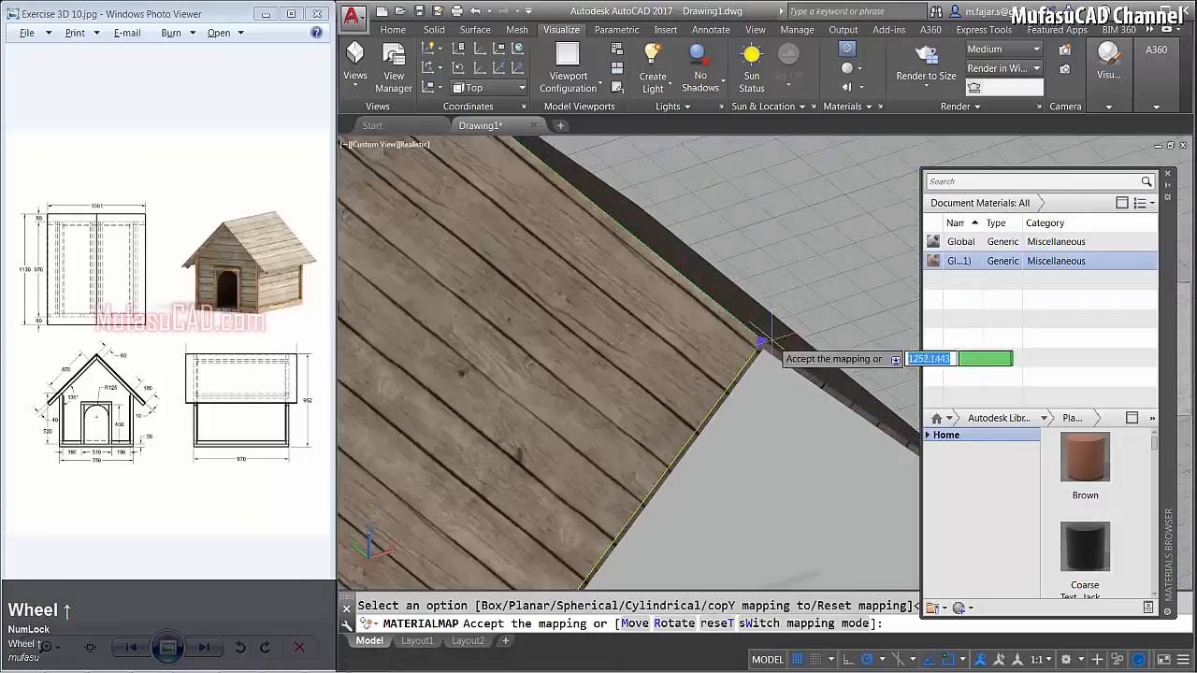
left_click(757, 339)
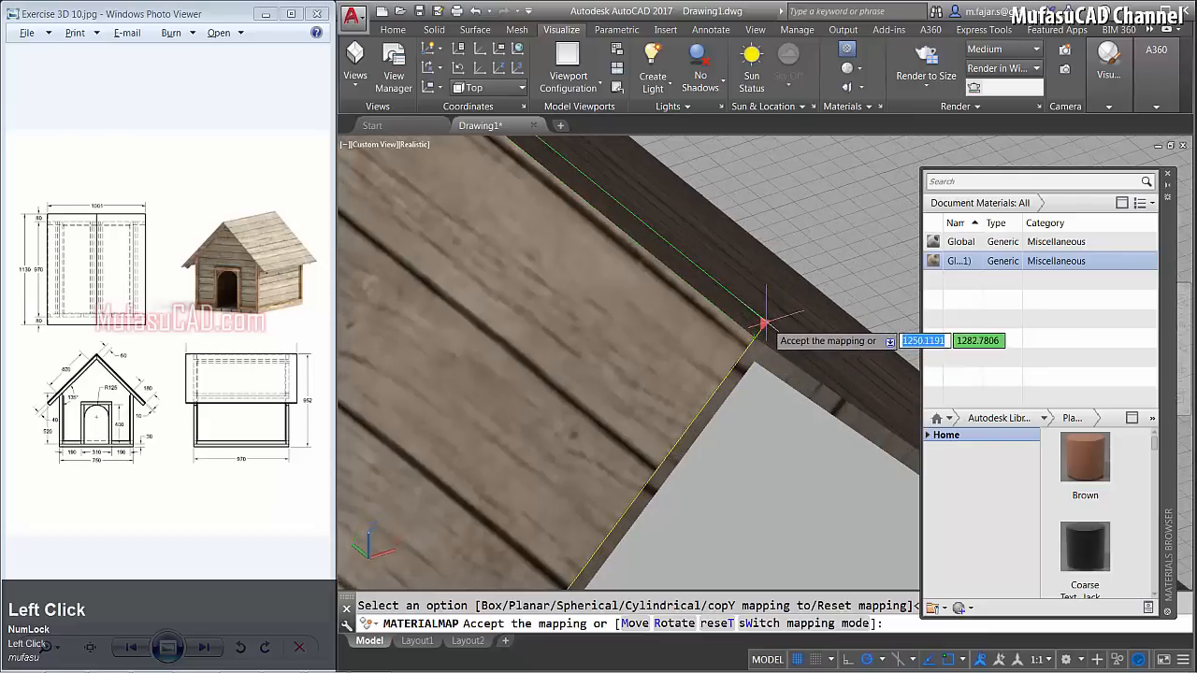
left_click(769, 317)
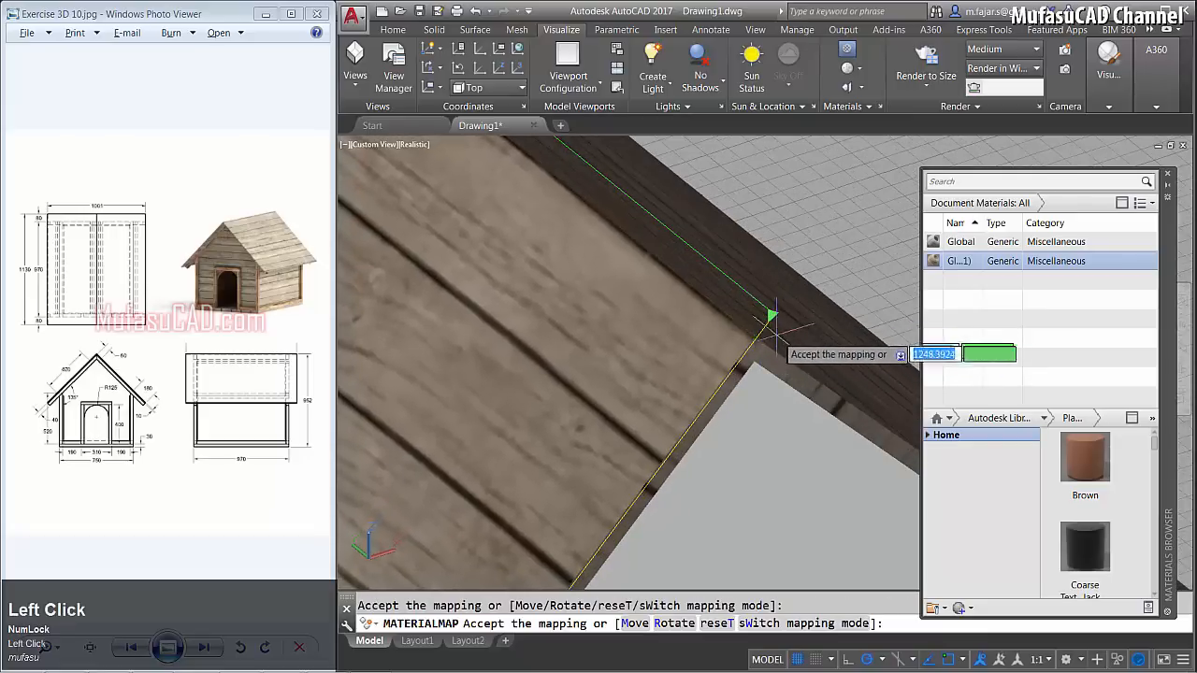
key("space")
Stretch the material mapping on the west roof panel's narrow front edge face past the ridge to align its planks with the top face.
left_click(731, 377, "ctrl")
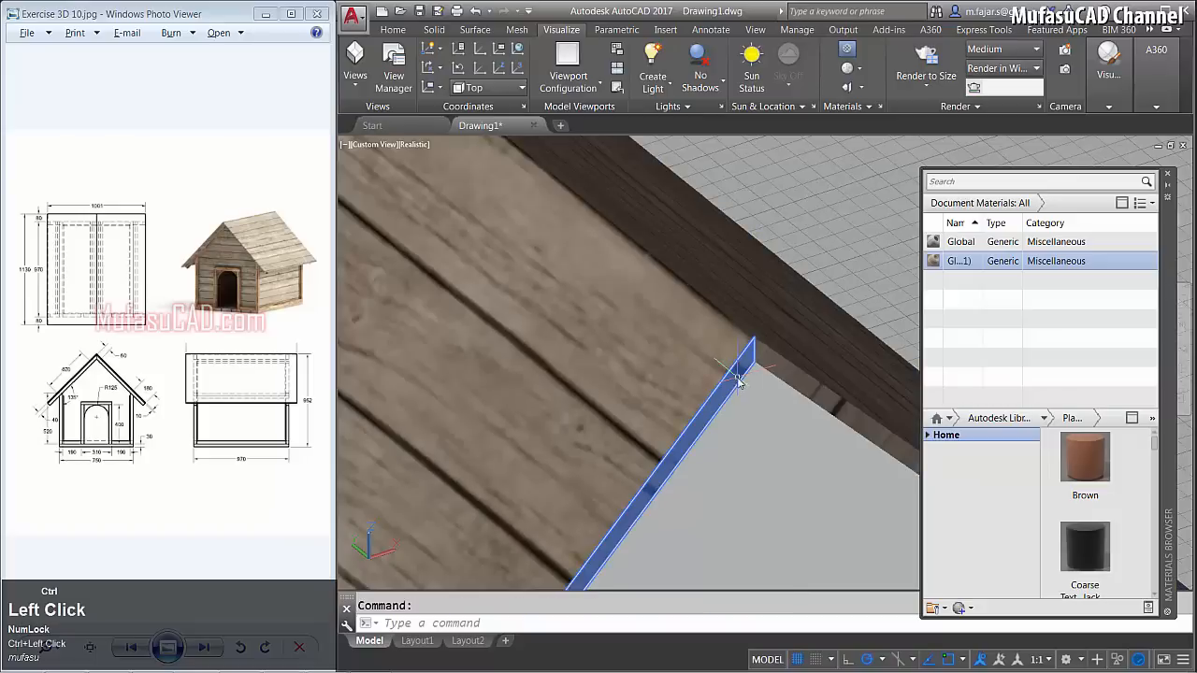
left_click(849, 88)
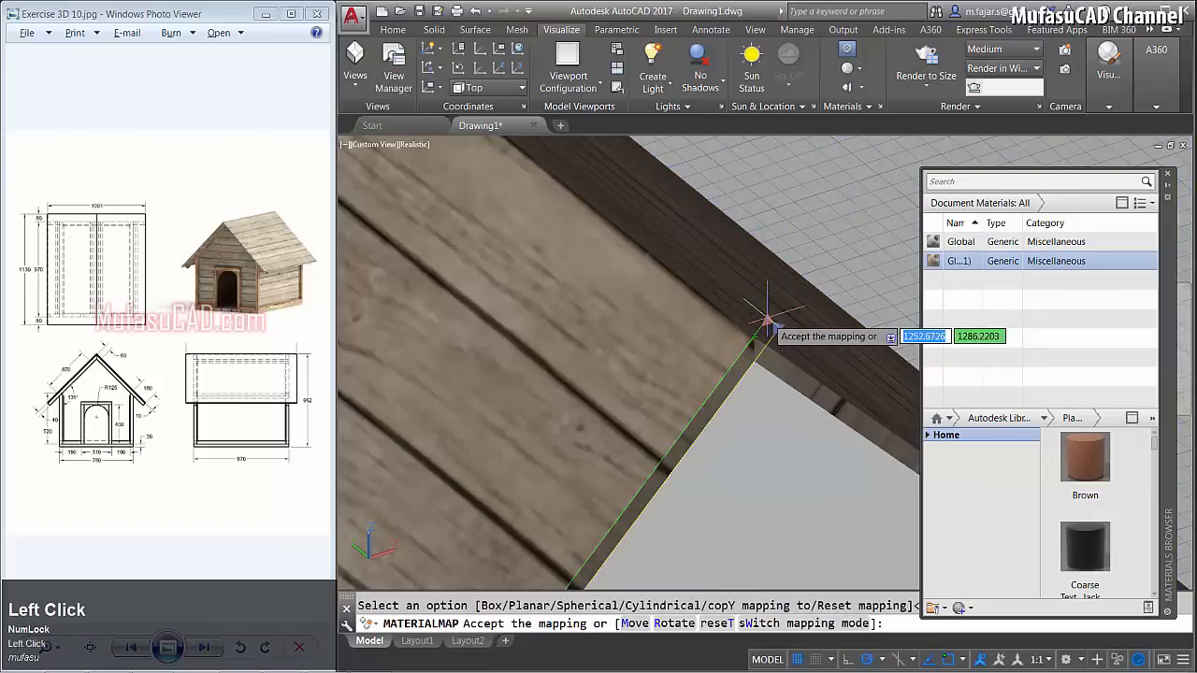
left_click(775, 317)
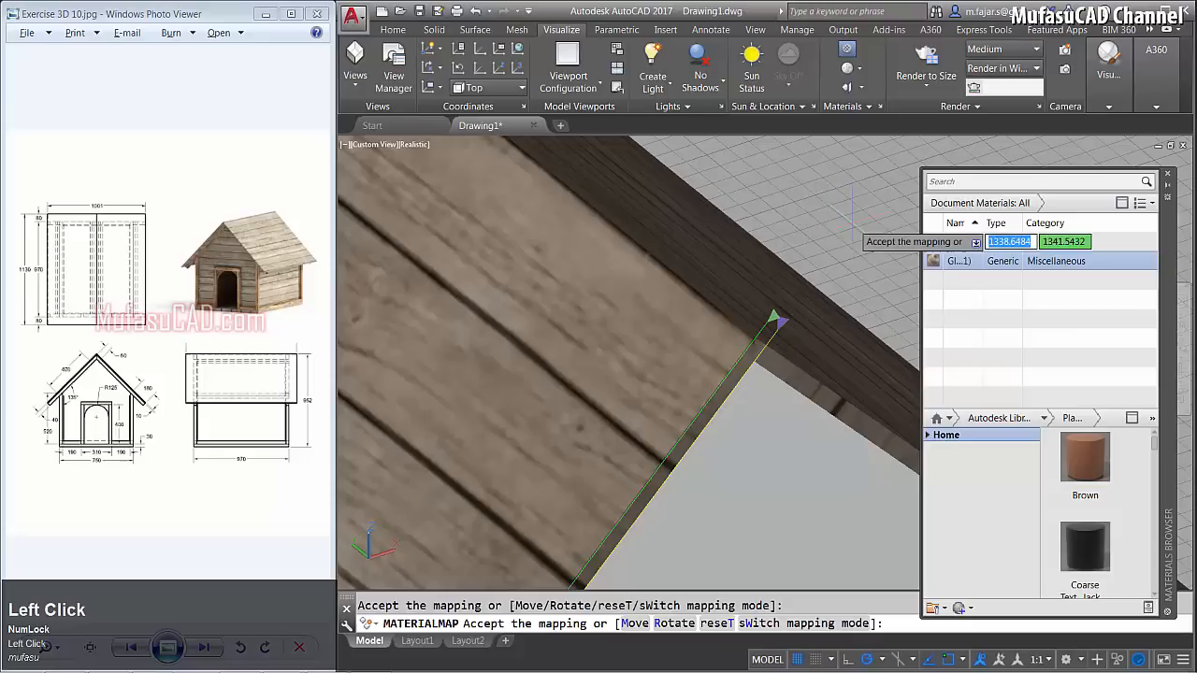
key("space")
scroll(810, 236, "down", 5)
Duplicate the Global(1) wood material and open the copy for editing.
left_click(963, 274)
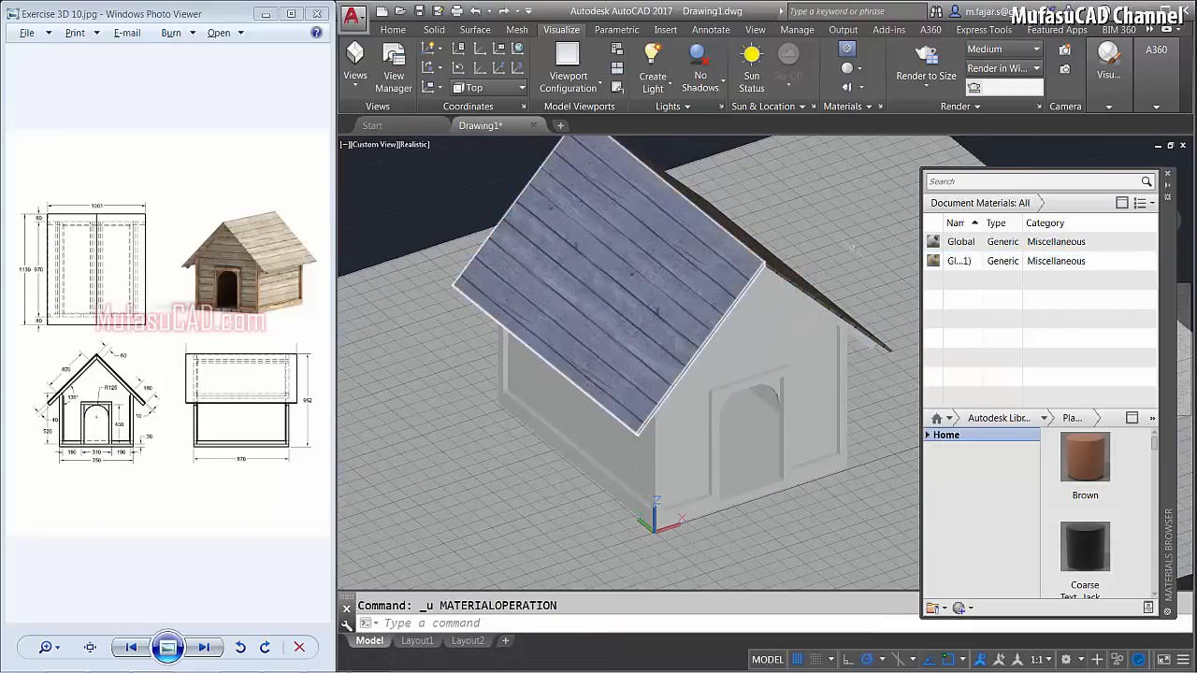
right_click(963, 264)
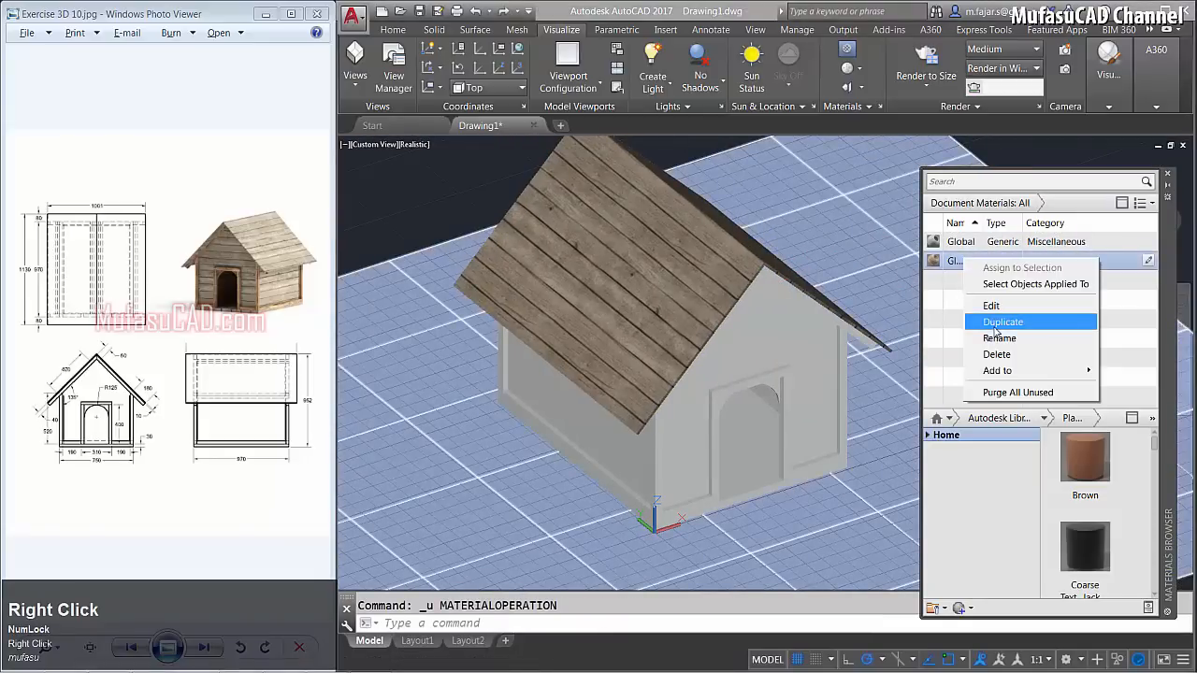
left_click(991, 323)
left_click(969, 341)
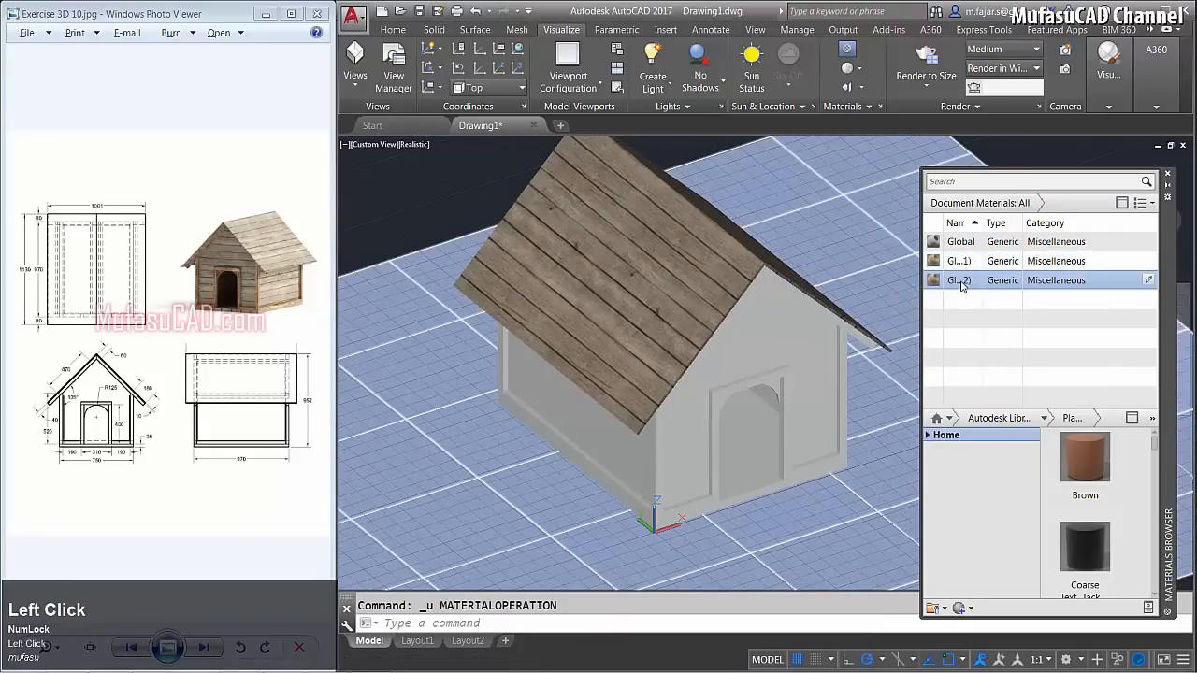
double_click(961, 280)
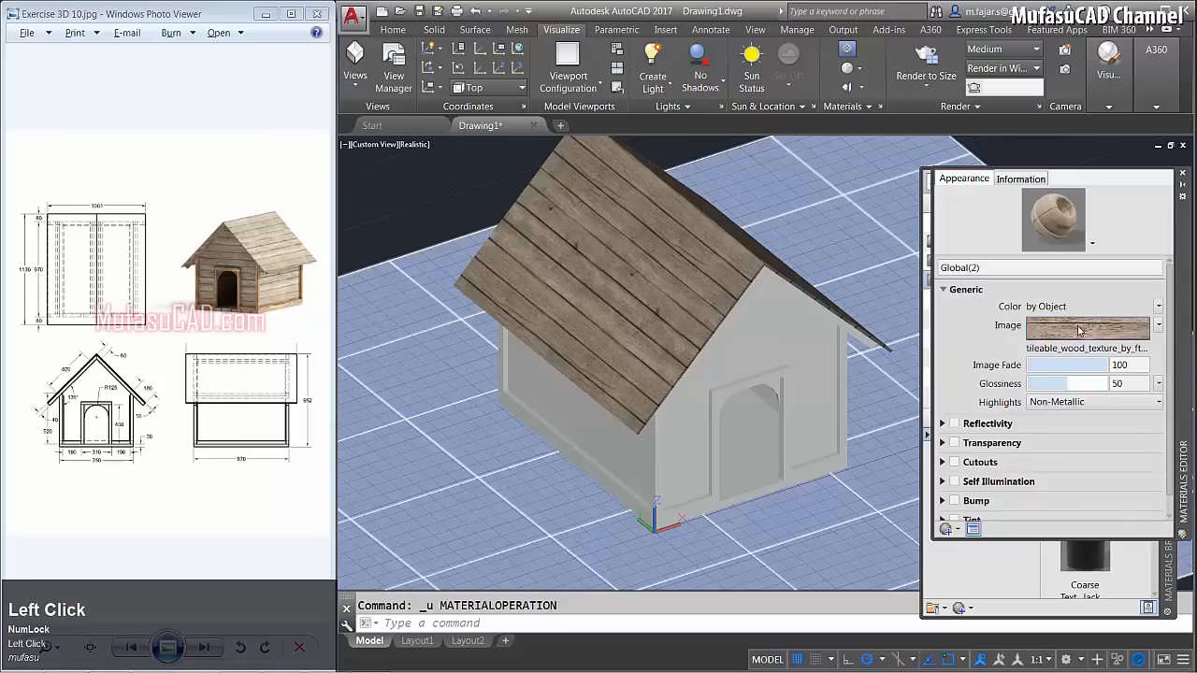
Rotate the duplicated material's wood texture to 90° and set its sample size to 800 in.
left_click(1080, 332)
left_click_drag(1159, 341, 1083, 367)
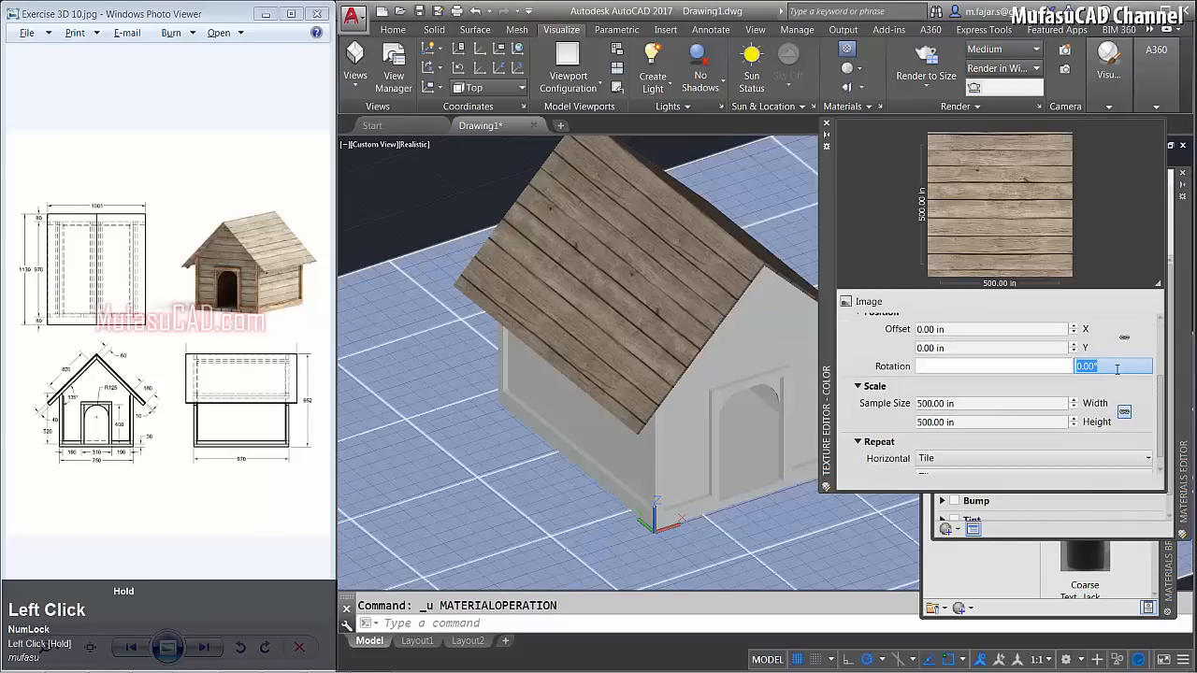
type("90")
left_click(1118, 393)
left_click(982, 404)
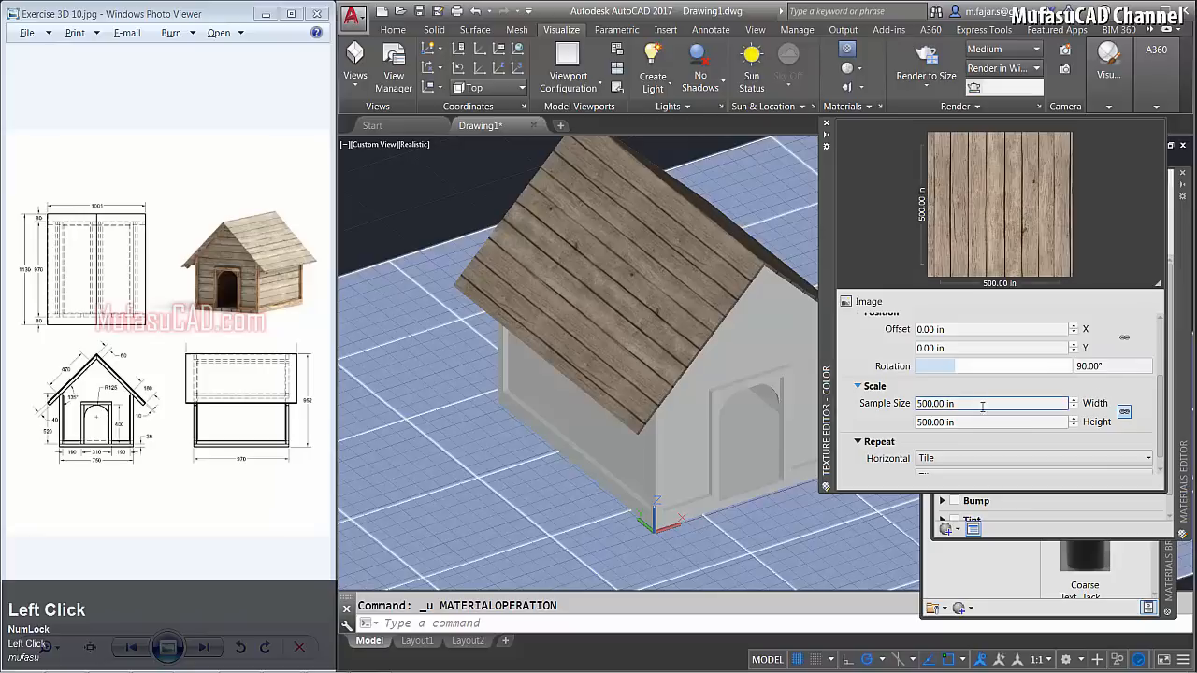
left_click(984, 404)
type("800")
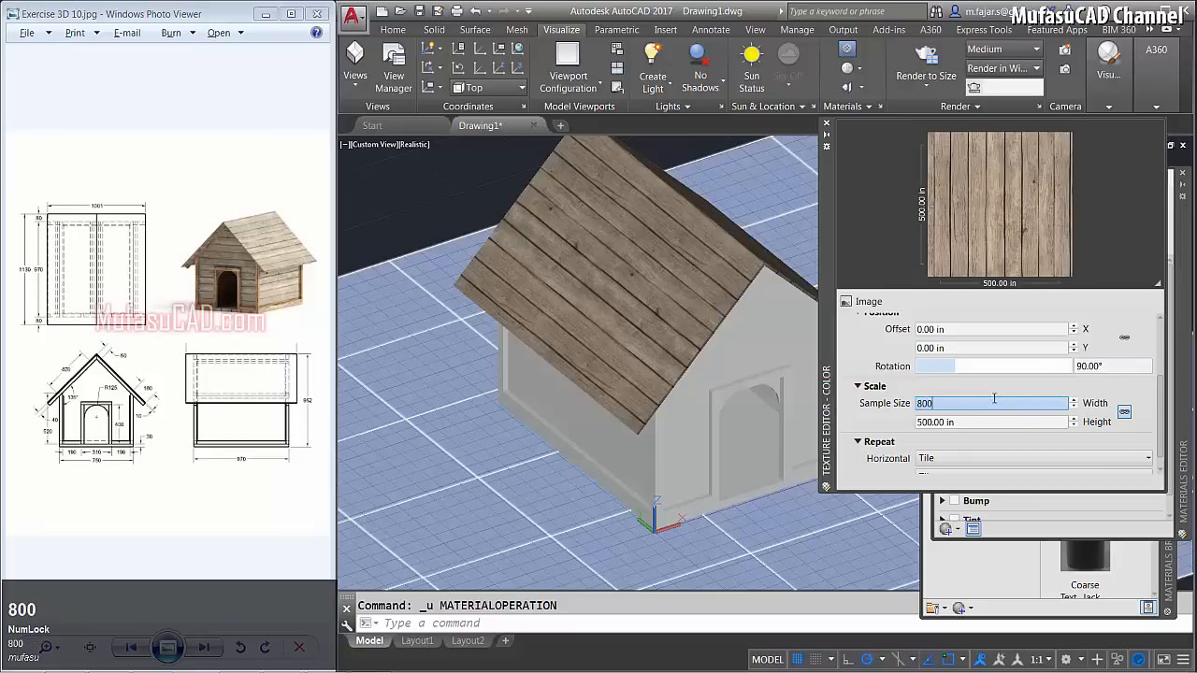
left_click(1006, 391)
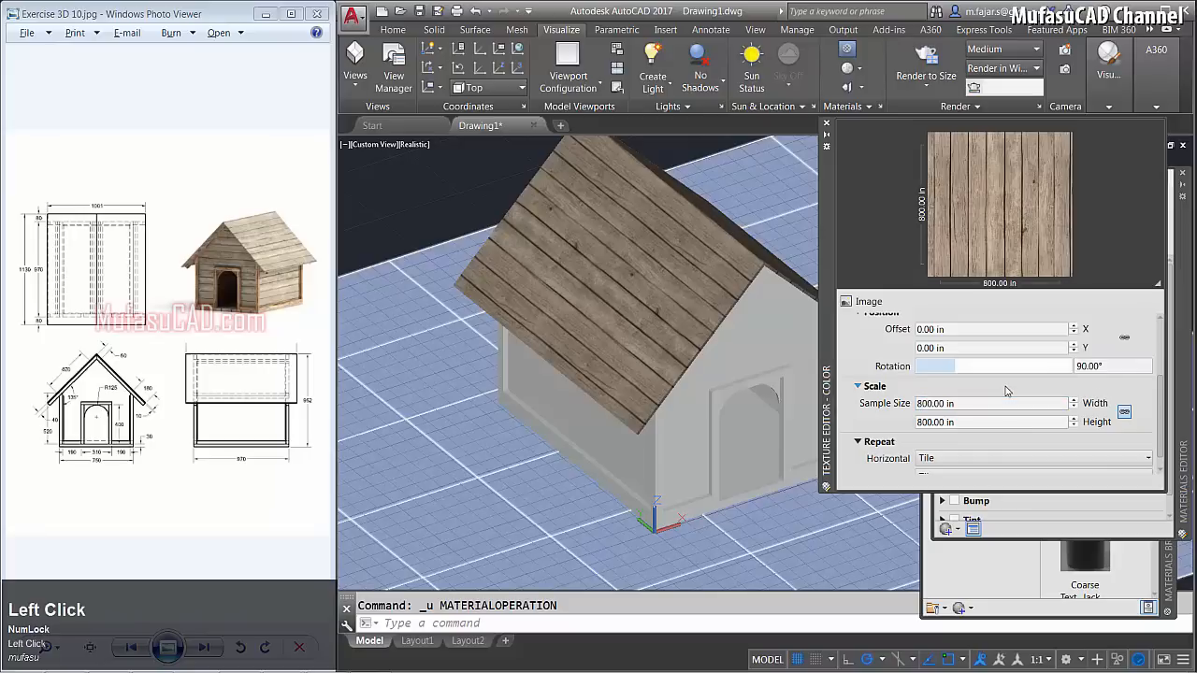
left_click(826, 123)
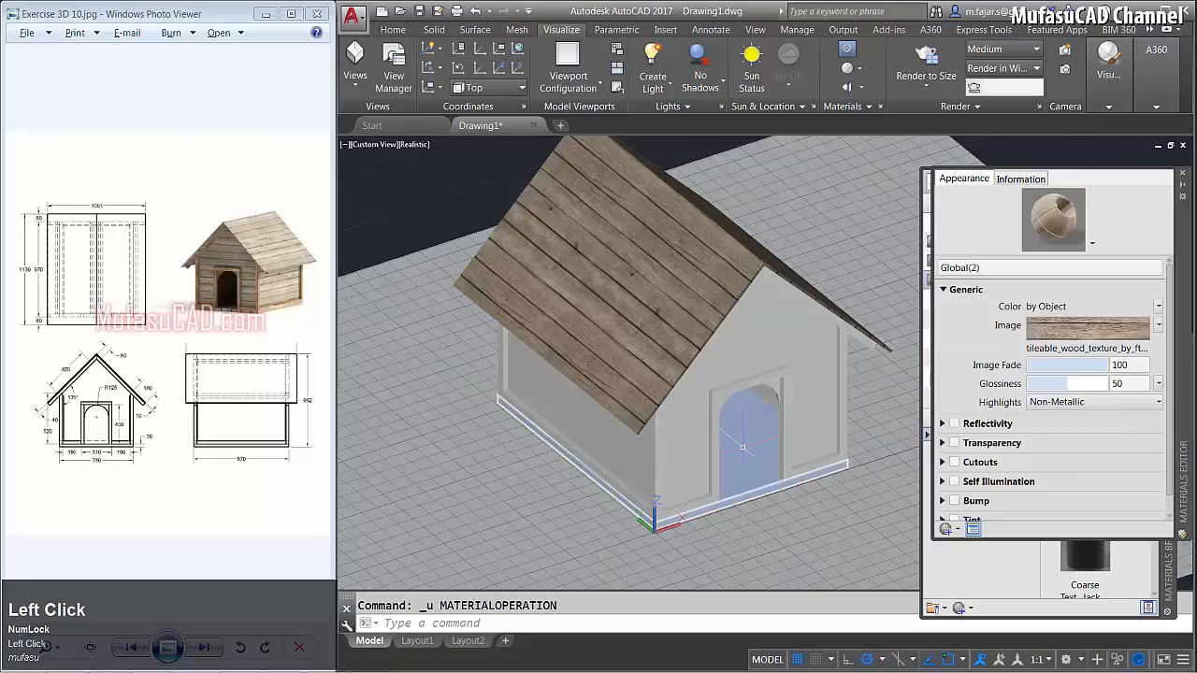
Assign the Global(2) wood material to the doghouse's floor base.
left_click(741, 447)
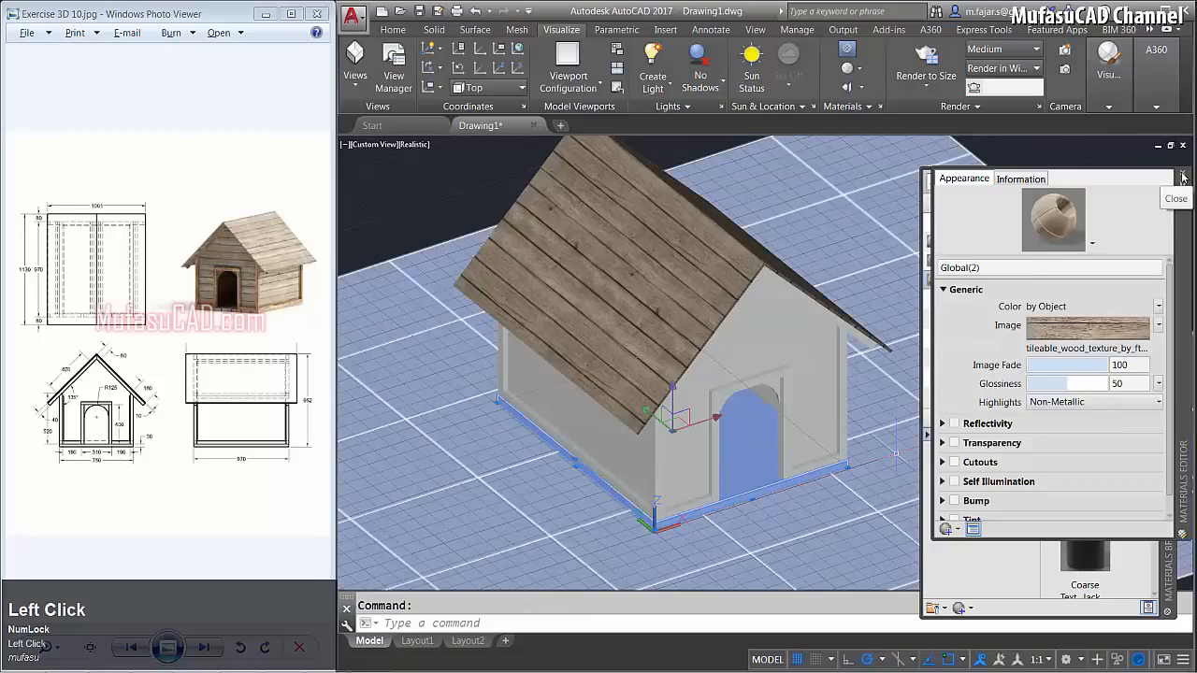
right_click(975, 284)
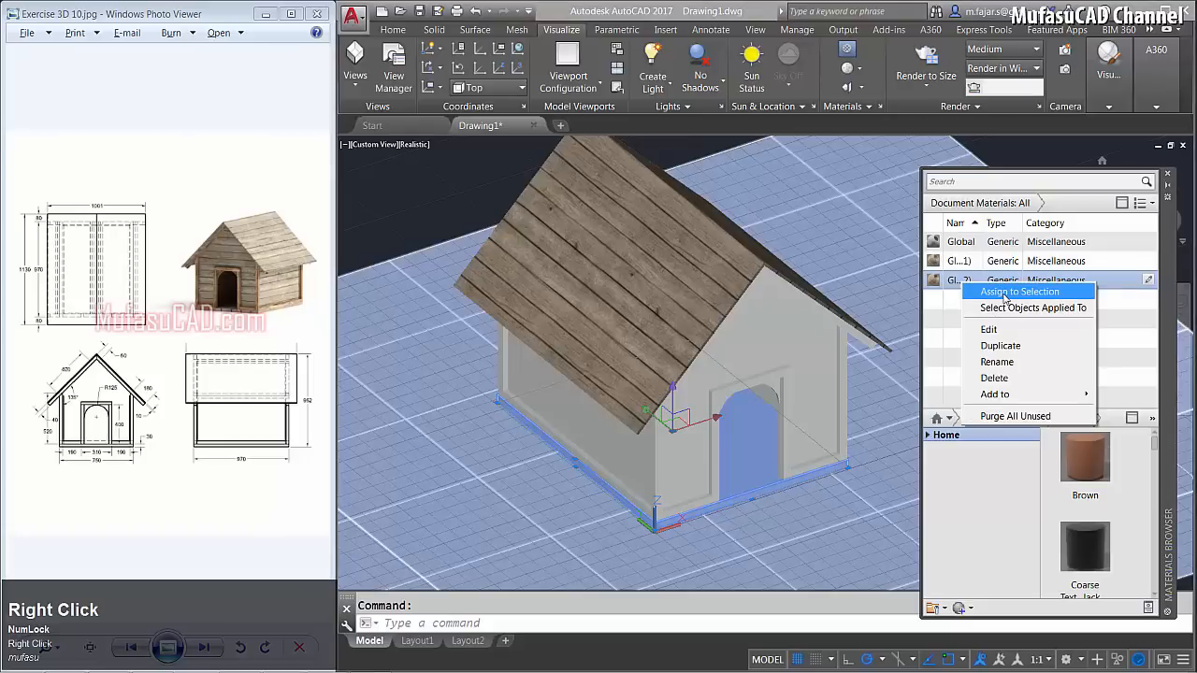
left_click(1003, 293)
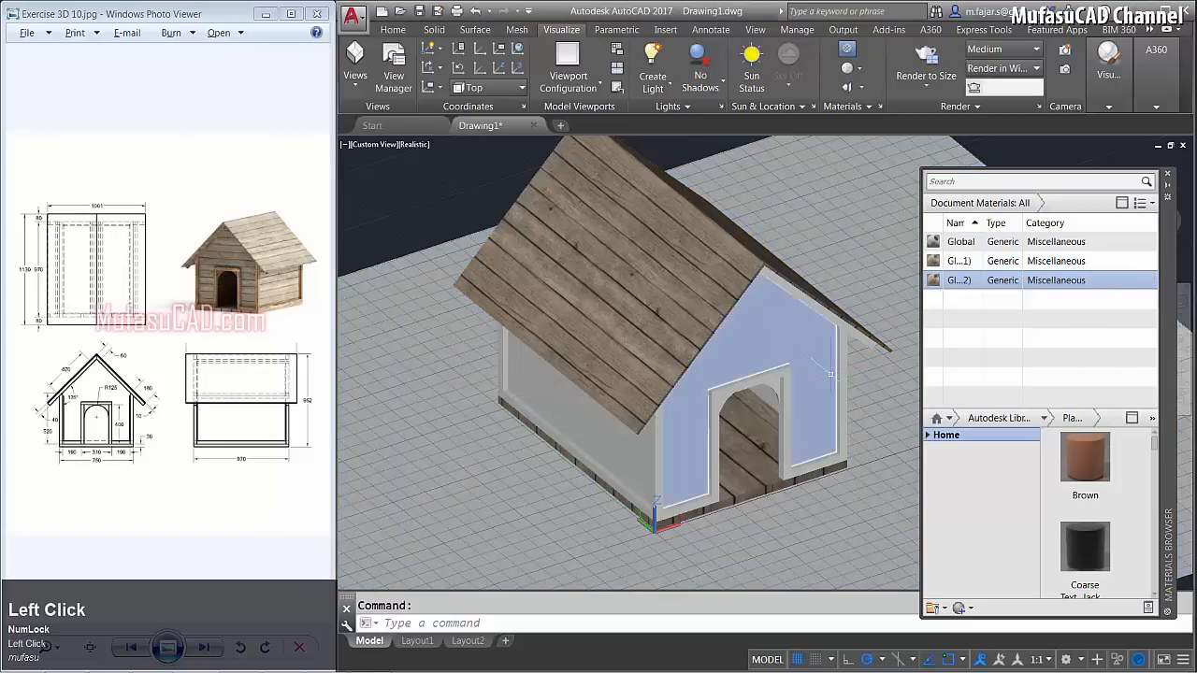
Assign the Global(1) wood material to the east side wall panel.
middle_click_drag(720, 308, 669, 336, "shift")
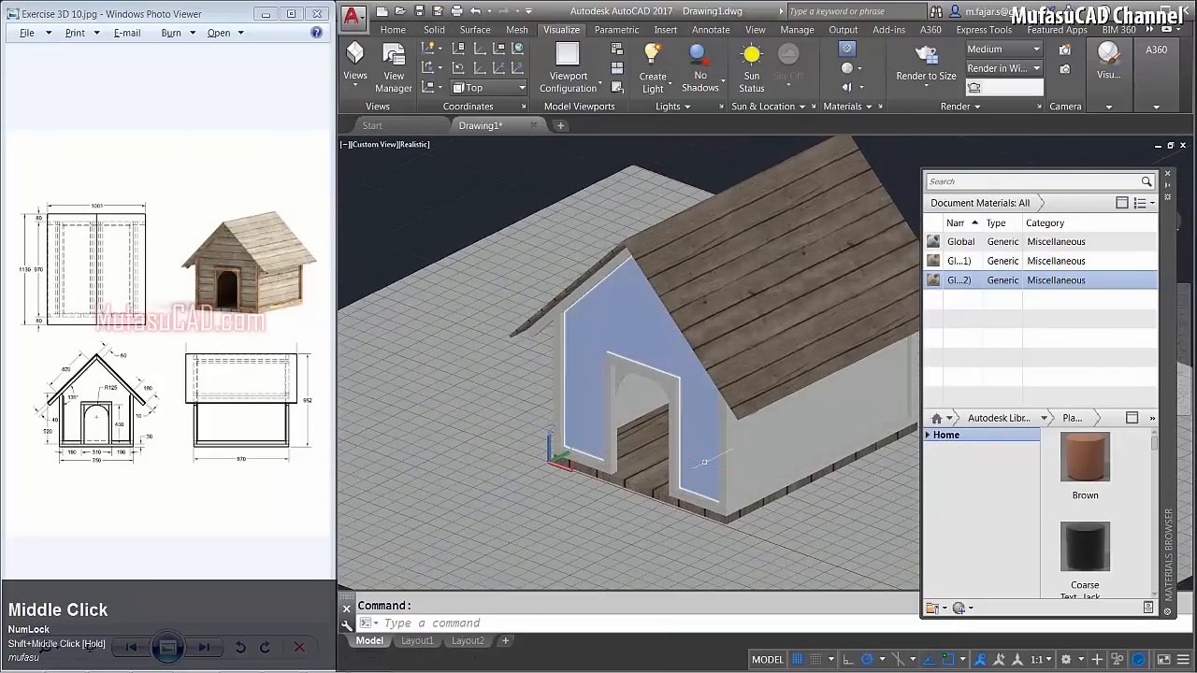
left_click(794, 432)
right_click(991, 263)
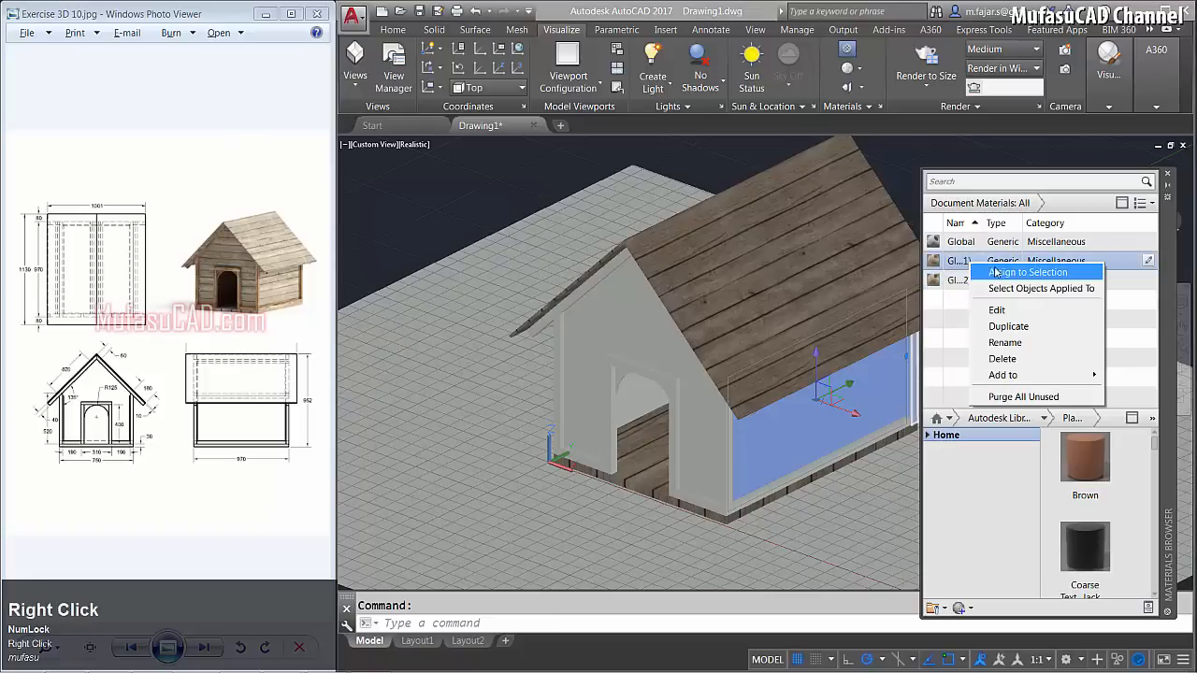
left_click(995, 272)
Assign the Global(1) wood material to the front gable wall around the door opening.
left_click(959, 279)
left_click(638, 327)
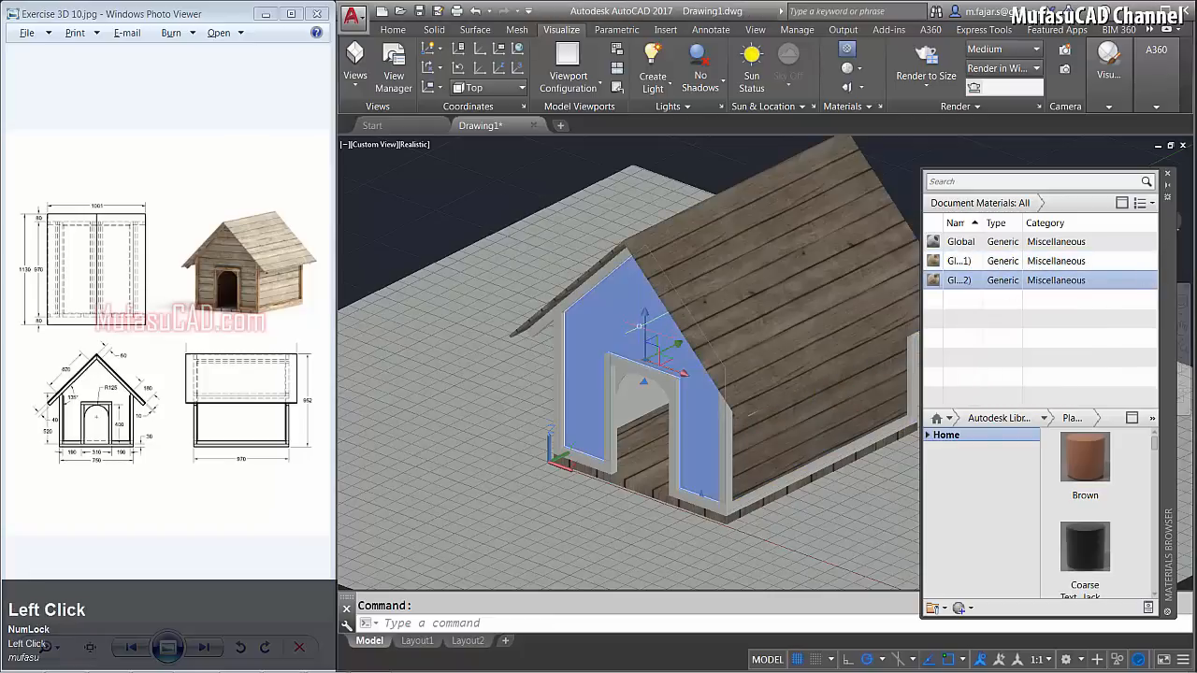
left_click(652, 266)
right_click(972, 264)
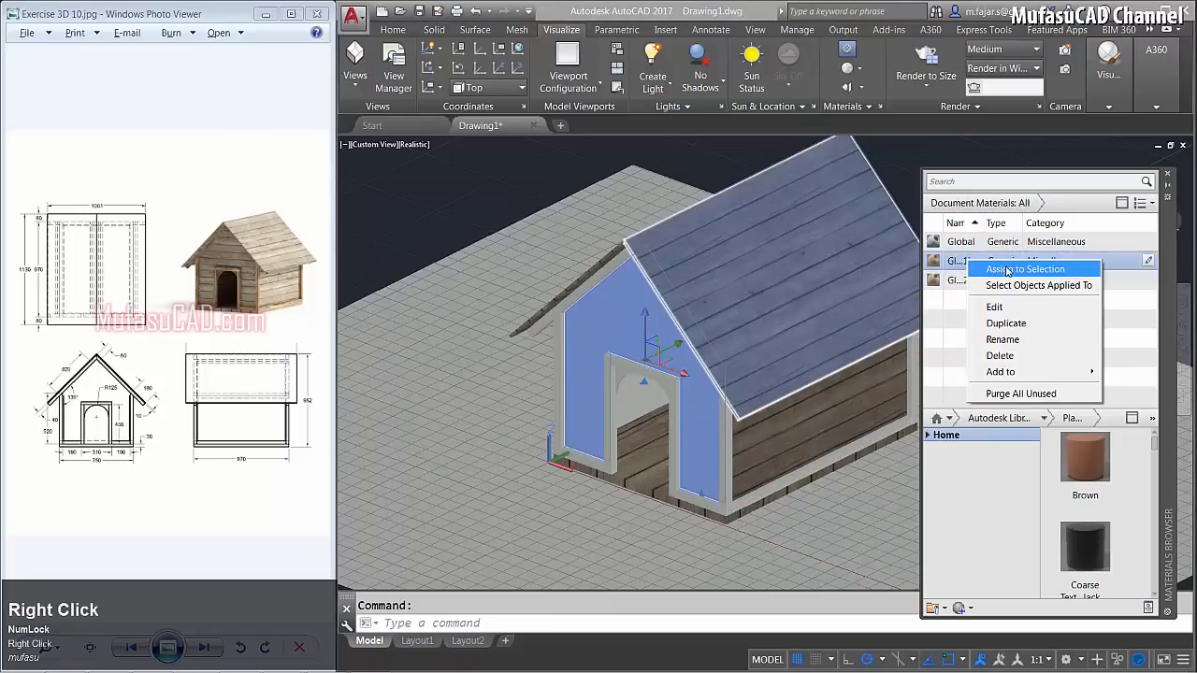
left_click(1007, 272)
Assign the Global(1) wood material to the west side wall panel.
middle_click_drag(748, 355, 870, 360, "shift")
left_click(641, 421)
right_click(958, 264)
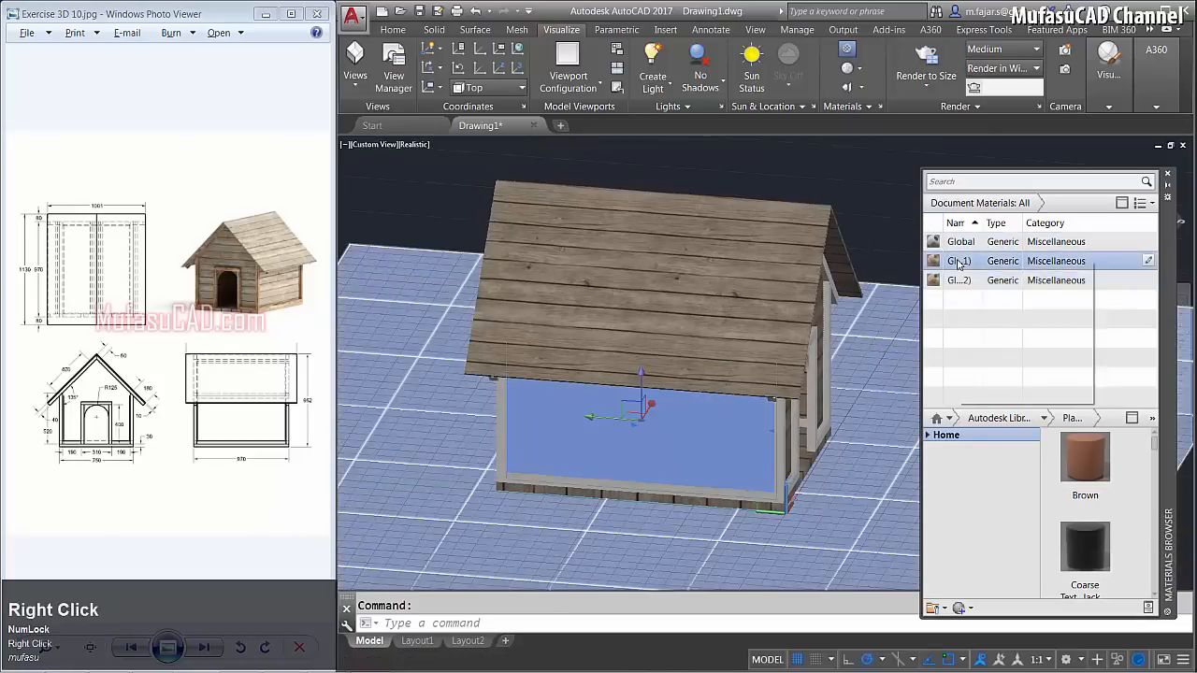
left_click(1002, 268)
Assign the Global(1) wood material to the back gable wall.
middle_click_drag(673, 383, 575, 412, "shift")
left_click(575, 412)
right_click(958, 264)
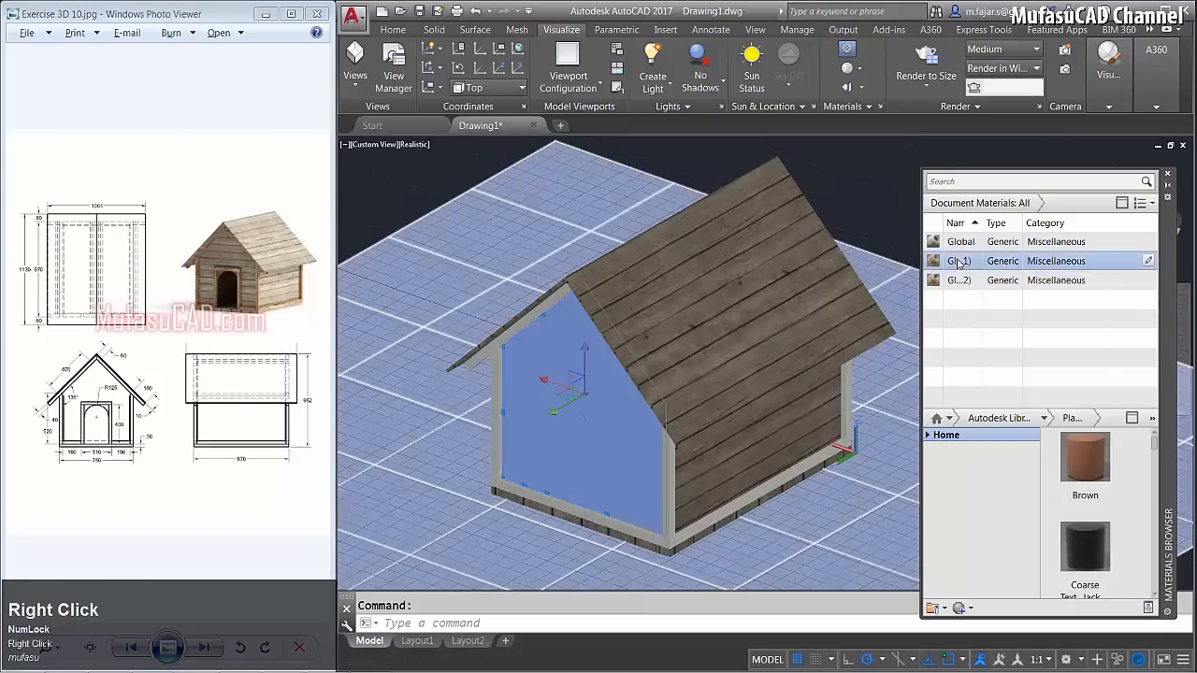
left_click(1012, 270)
scroll(739, 382, "down", 3)
key("ctrl+z")
key("ctrl+z")
key("ctrl+y")
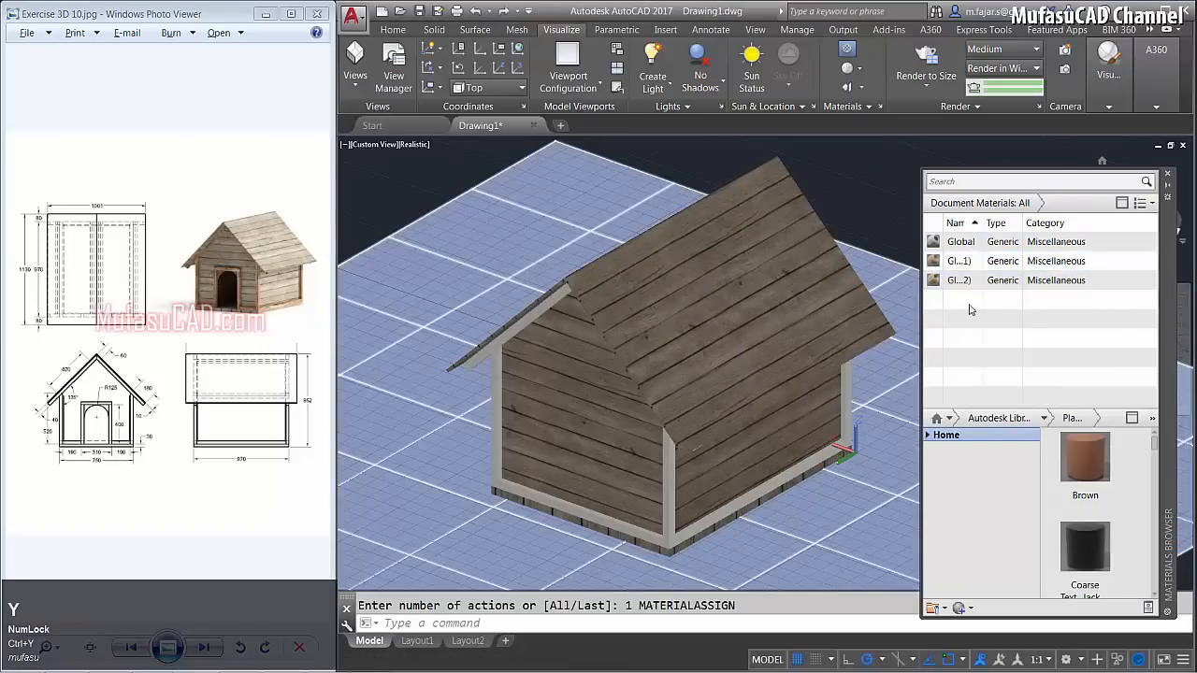
Duplicate the Global material and load seamless-wood-texture-free-761.jpg from the Textures folder as the copy's image.
right_click(958, 245)
left_click(988, 306)
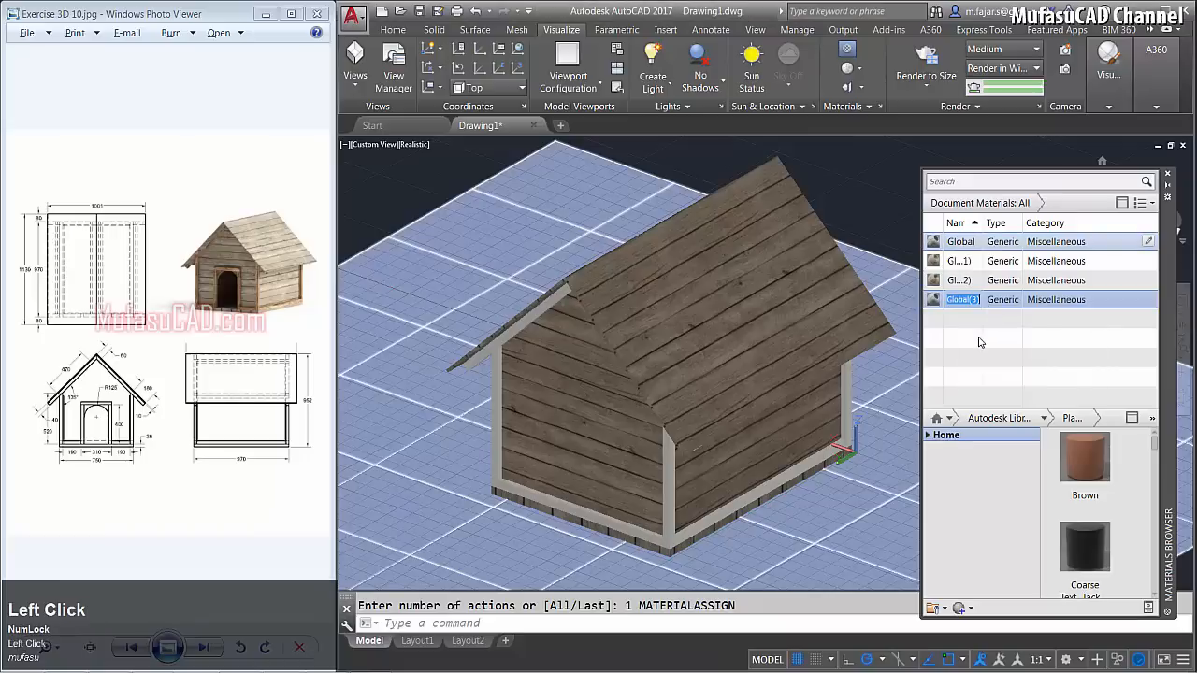
left_click(963, 314)
double_click(960, 300)
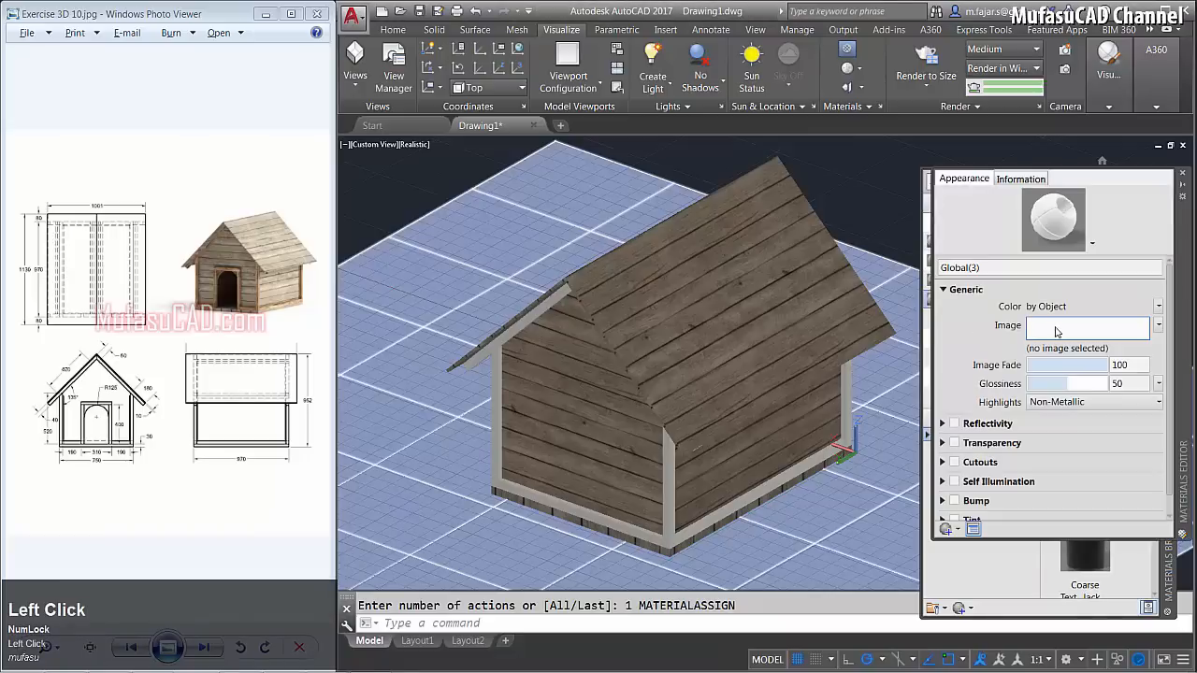
left_click(1055, 332)
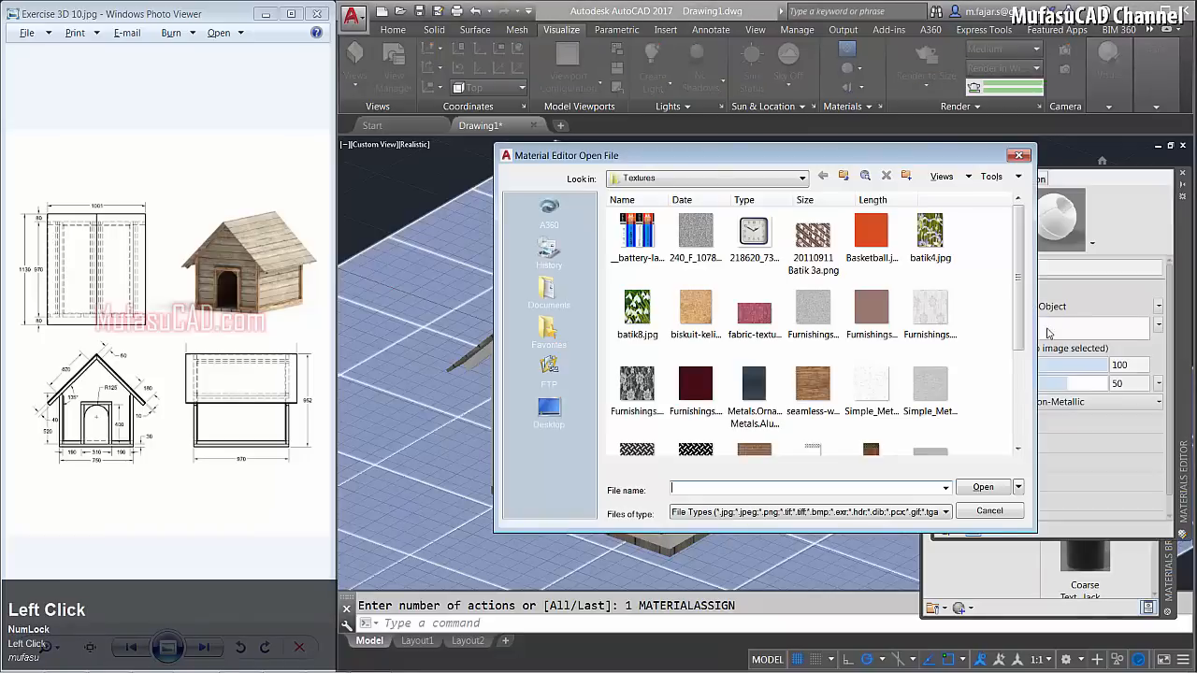
left_click(814, 384)
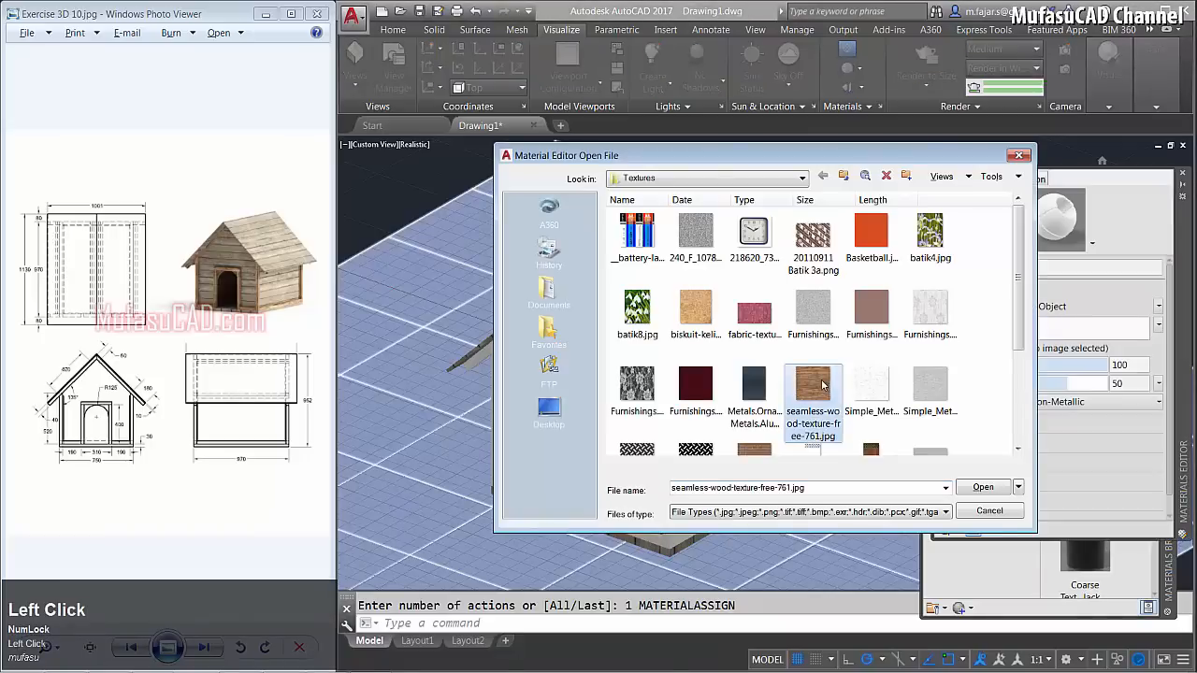
left_click(982, 486)
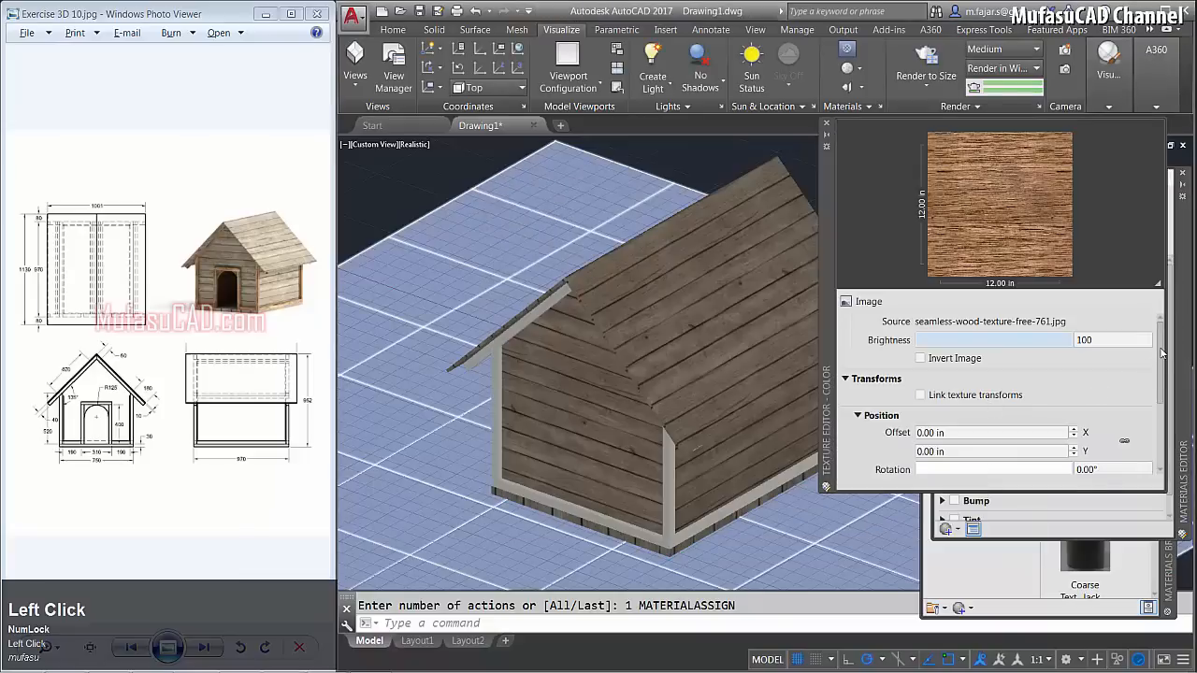
Set the new wood texture's sample size to 1500 in and its rotation to 90°.
left_click_drag(1160, 352, 1157, 420)
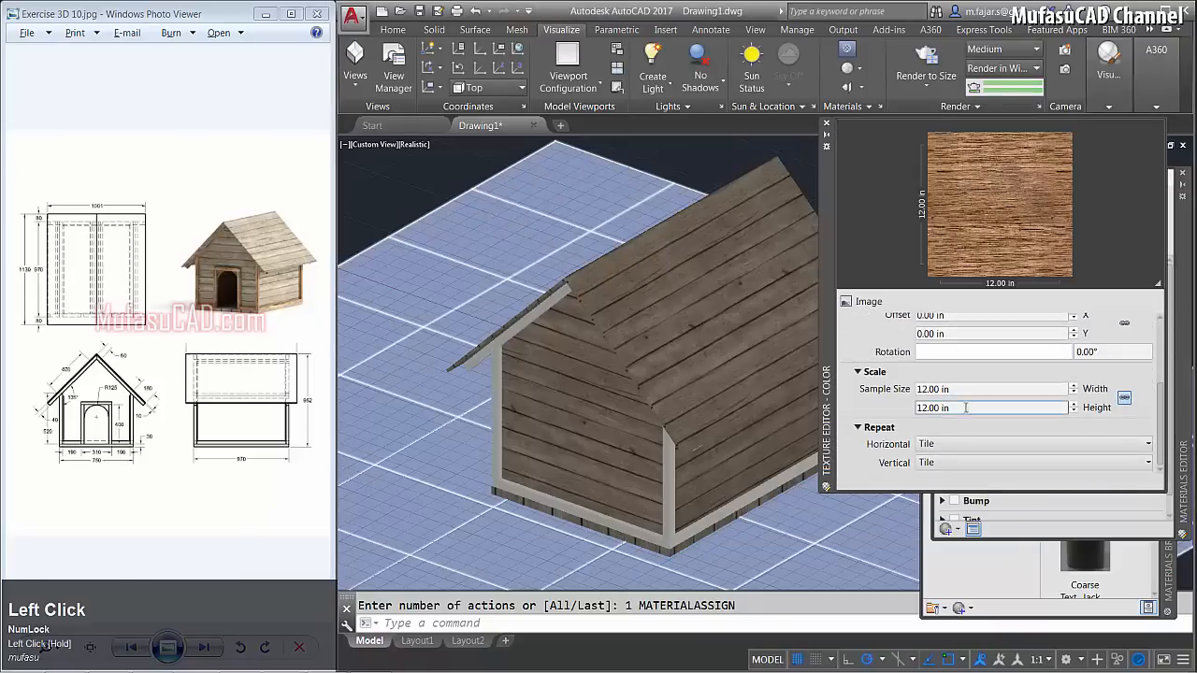
left_click(954, 390)
type("1500")
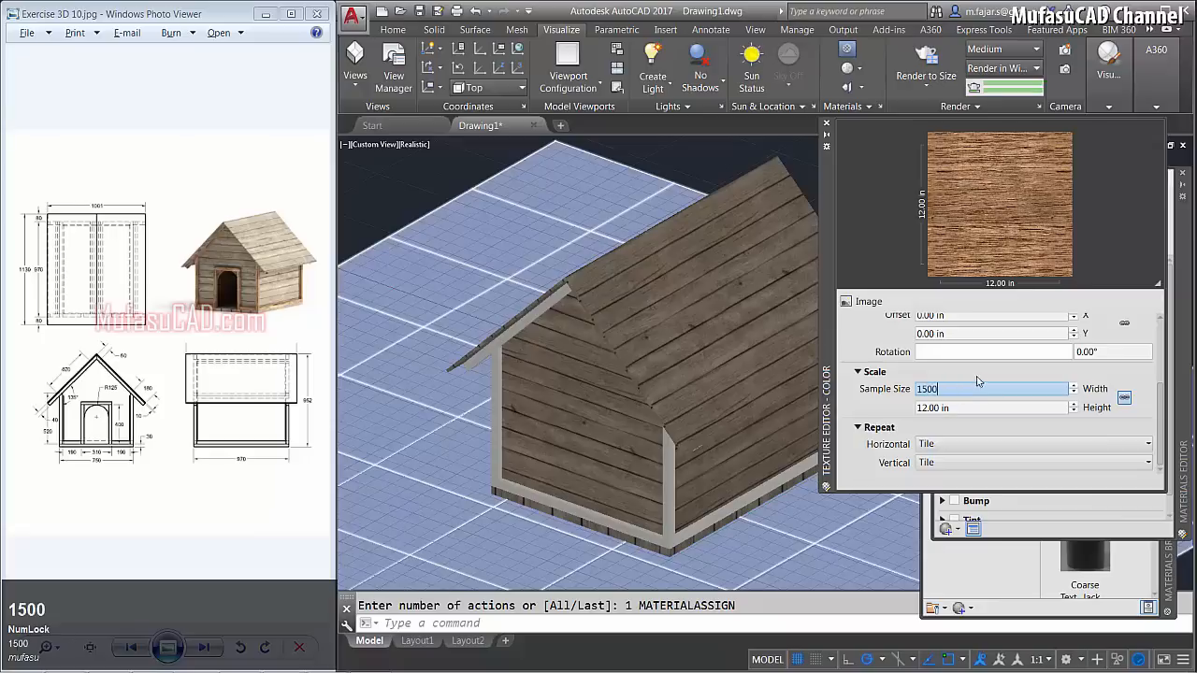
left_click(979, 379)
left_click(1101, 352)
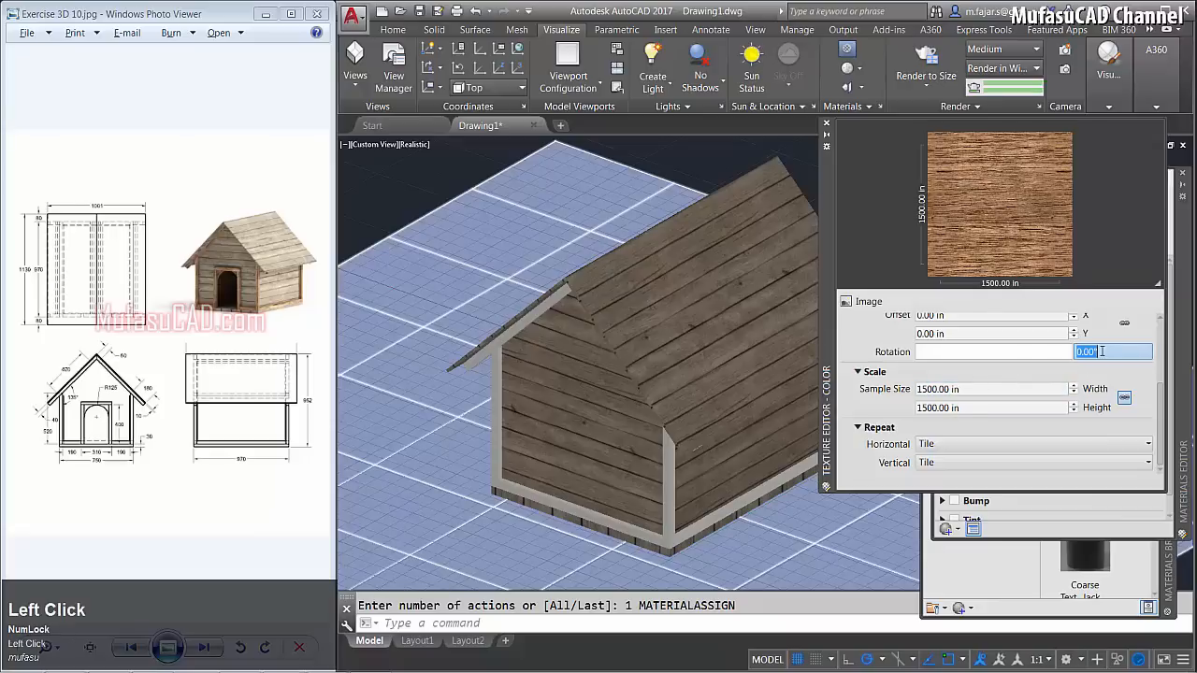
type("90")
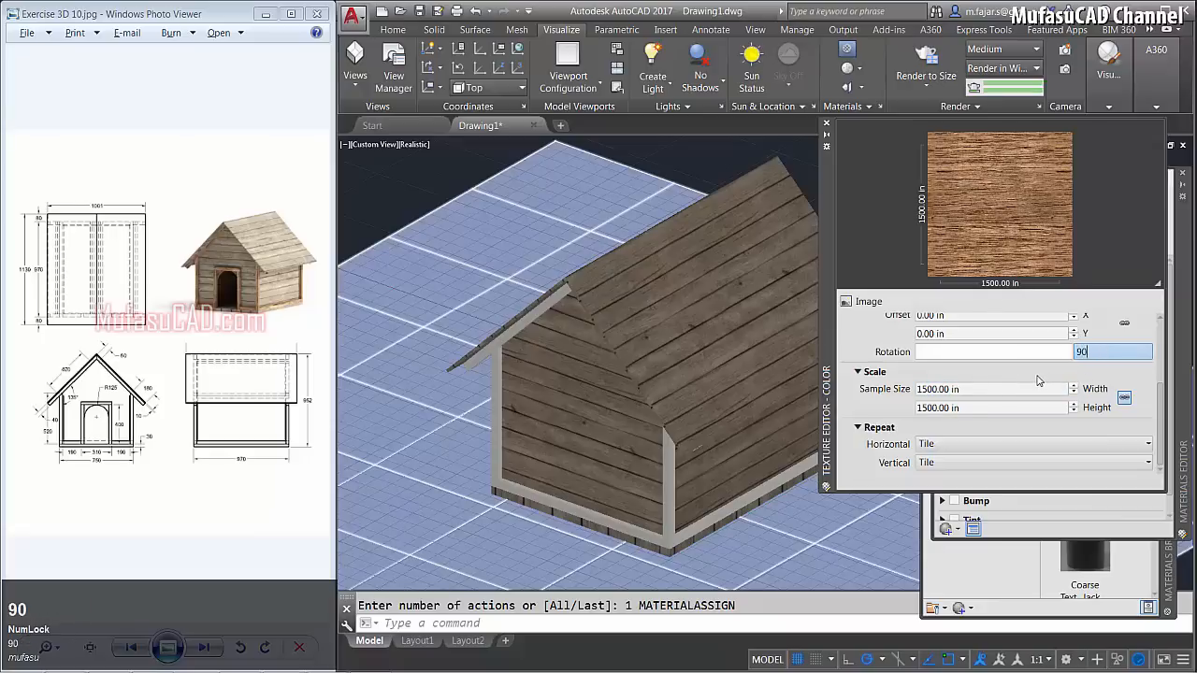
left_click(1037, 380)
left_click(827, 125)
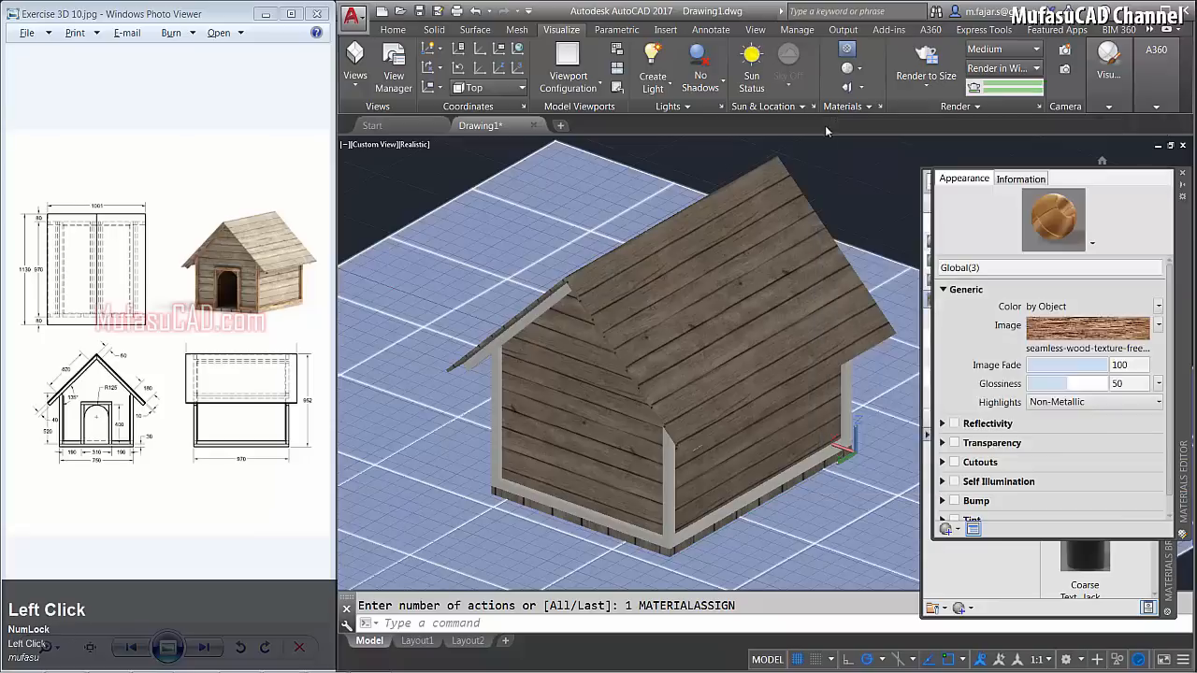
Assign the Global(3) wood material to the doghouse's frame members: corner posts, base rails, gable trim and the arched doorway frame.
key("Escape")
left_click(523, 348)
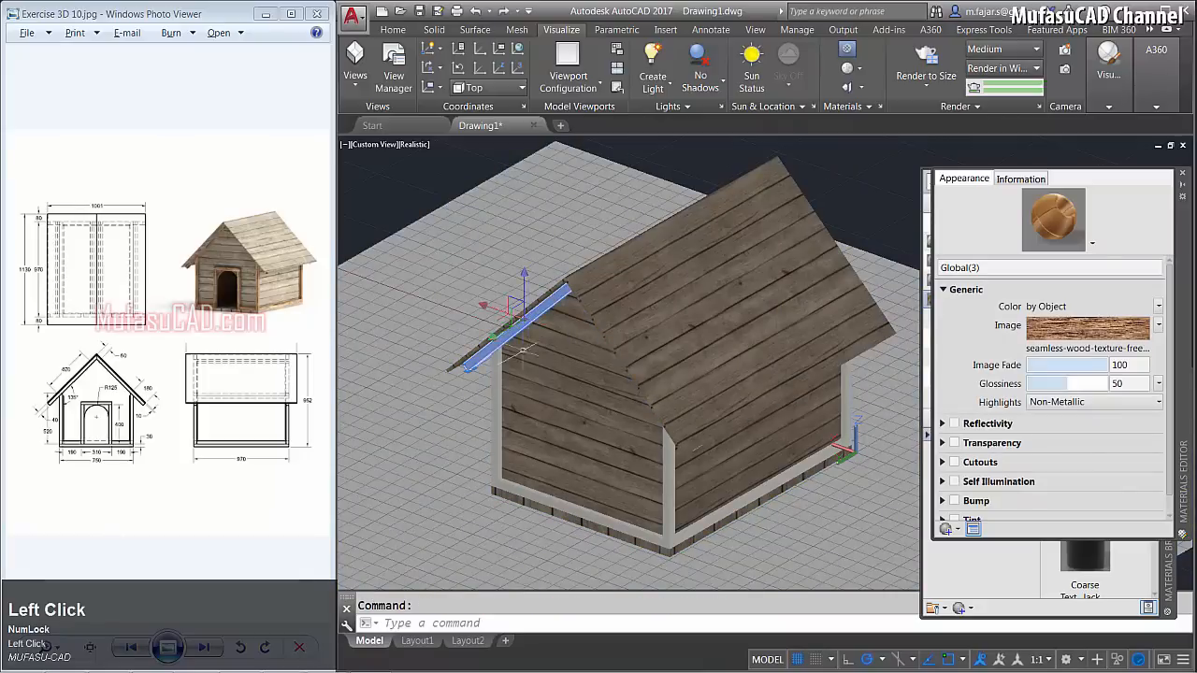
left_click(499, 392)
left_click(531, 490)
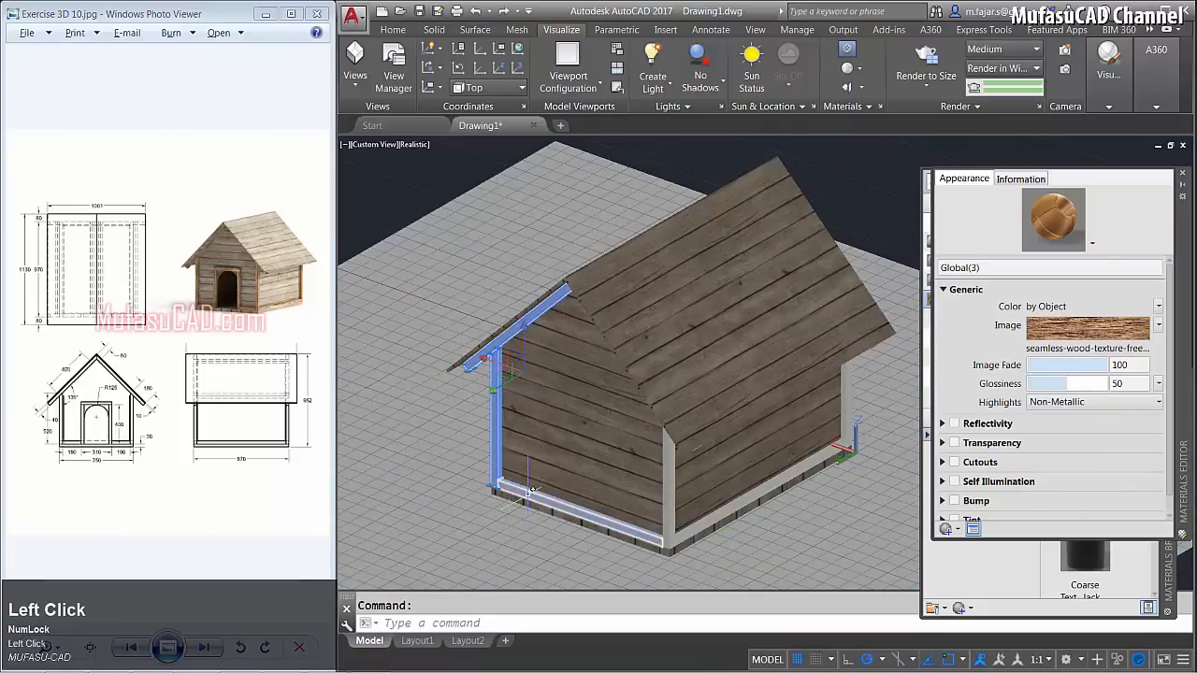
left_click(667, 501)
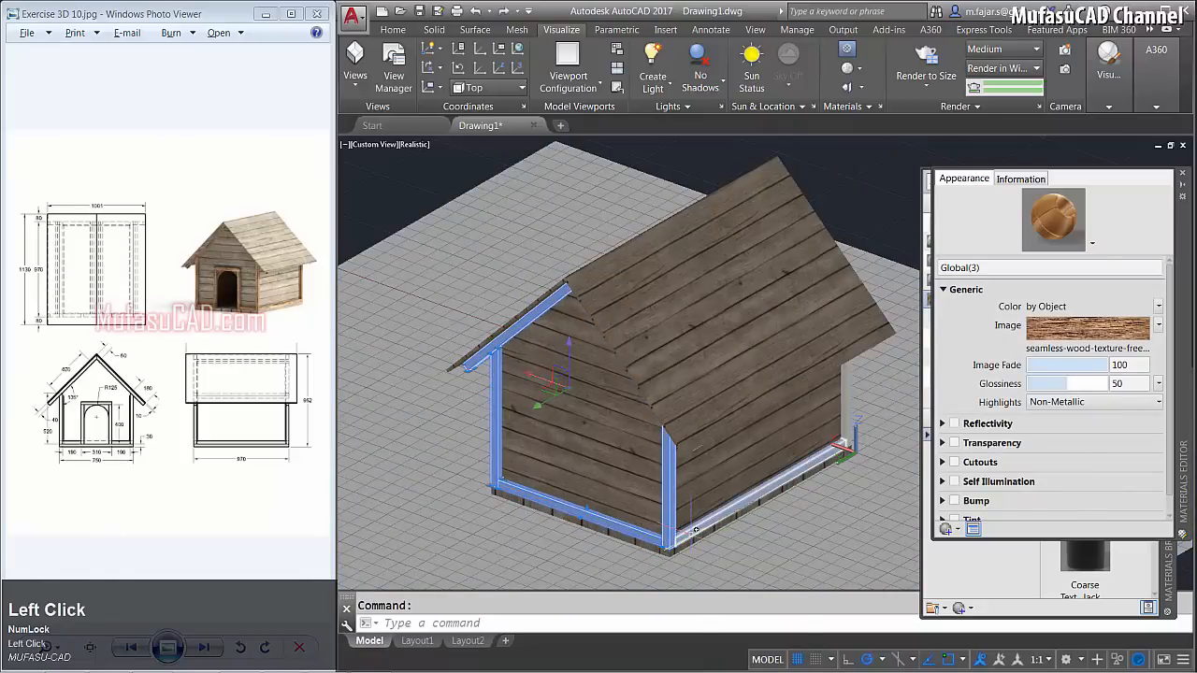
left_click(695, 529)
left_click(851, 402)
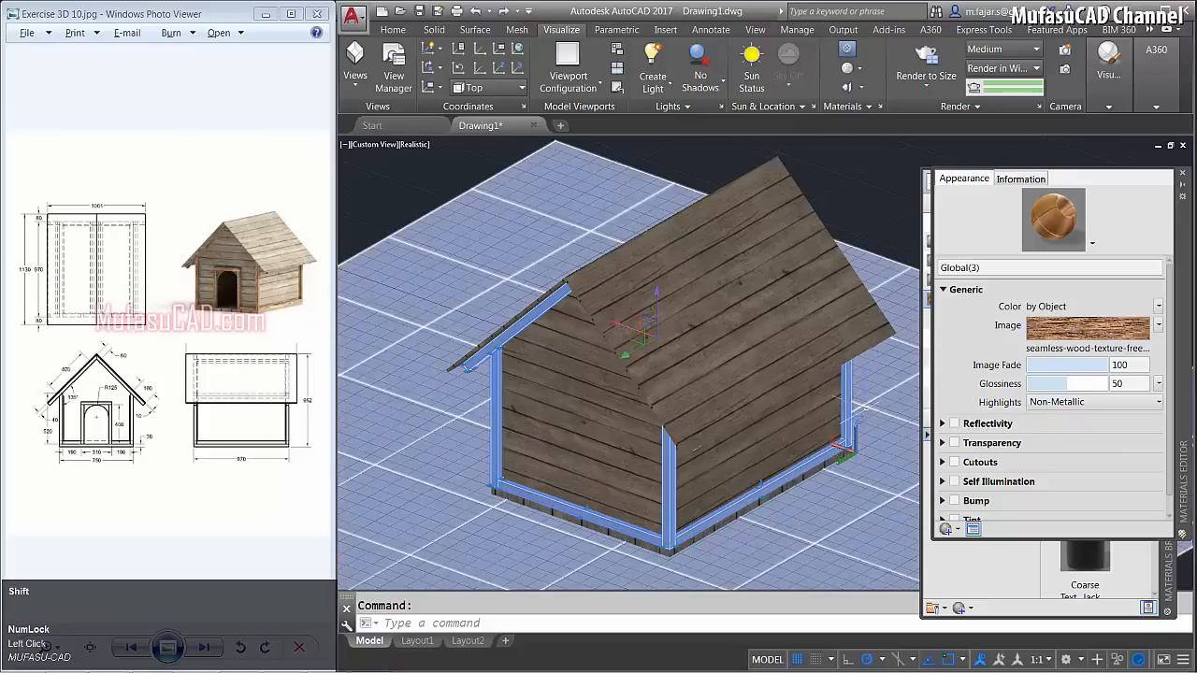
middle_click_drag(864, 407, 529, 412, "shift")
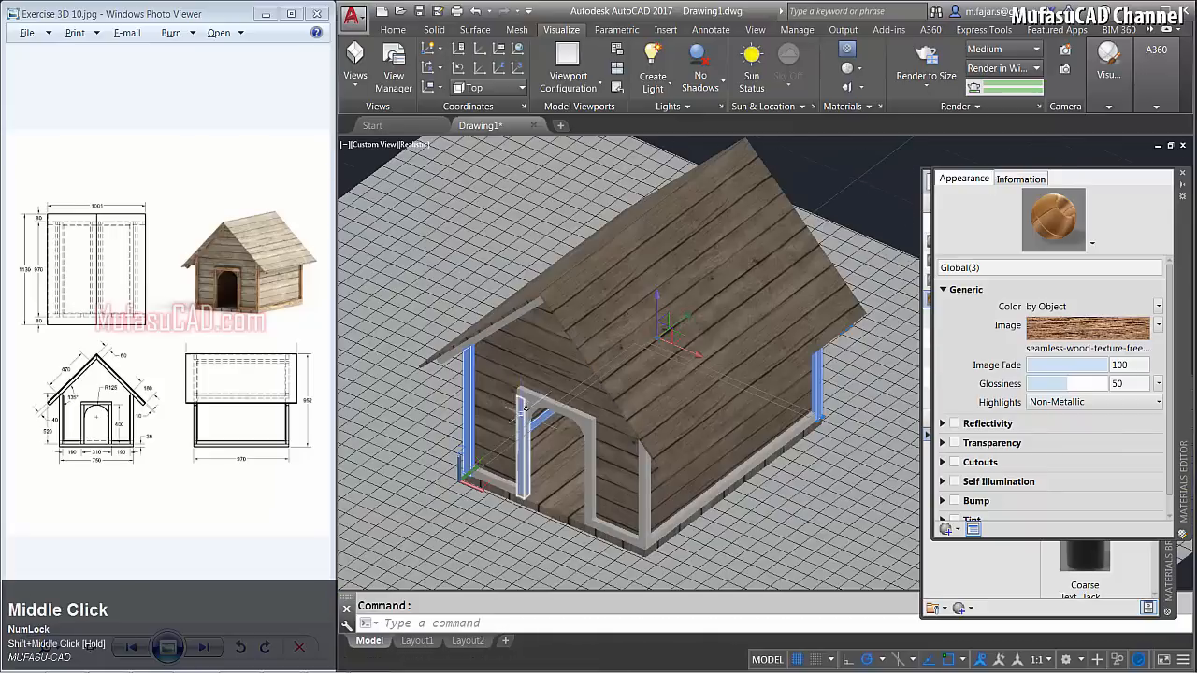
left_click(523, 405)
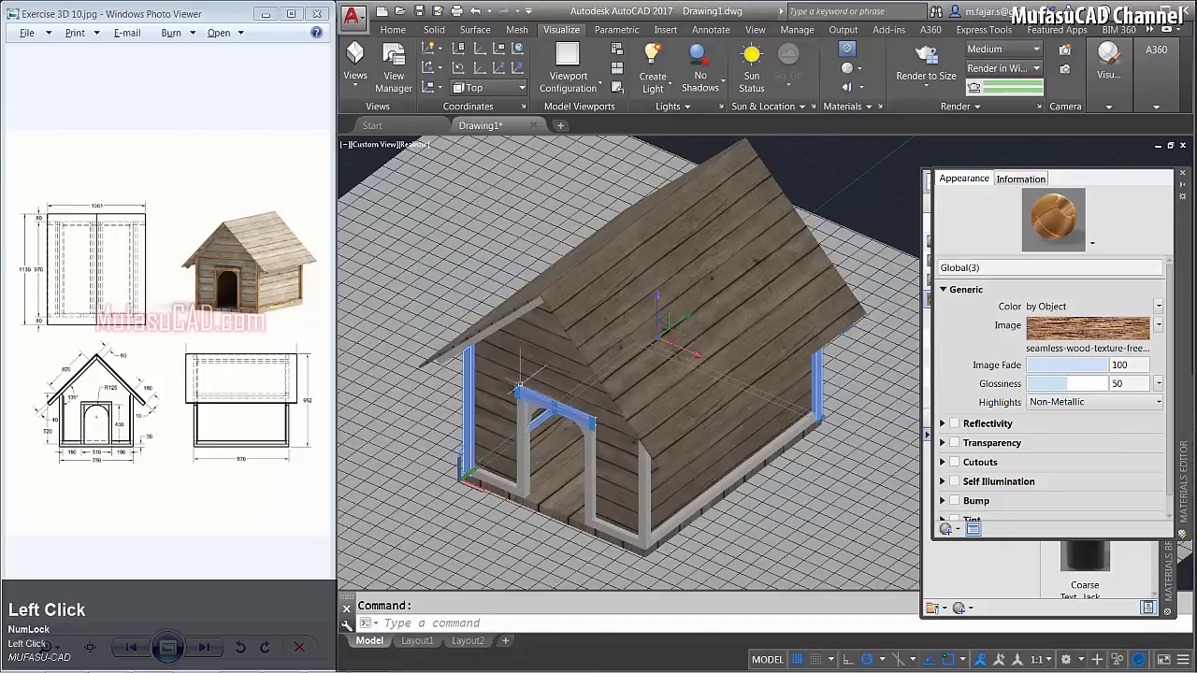
left_click(519, 315)
left_click(529, 435)
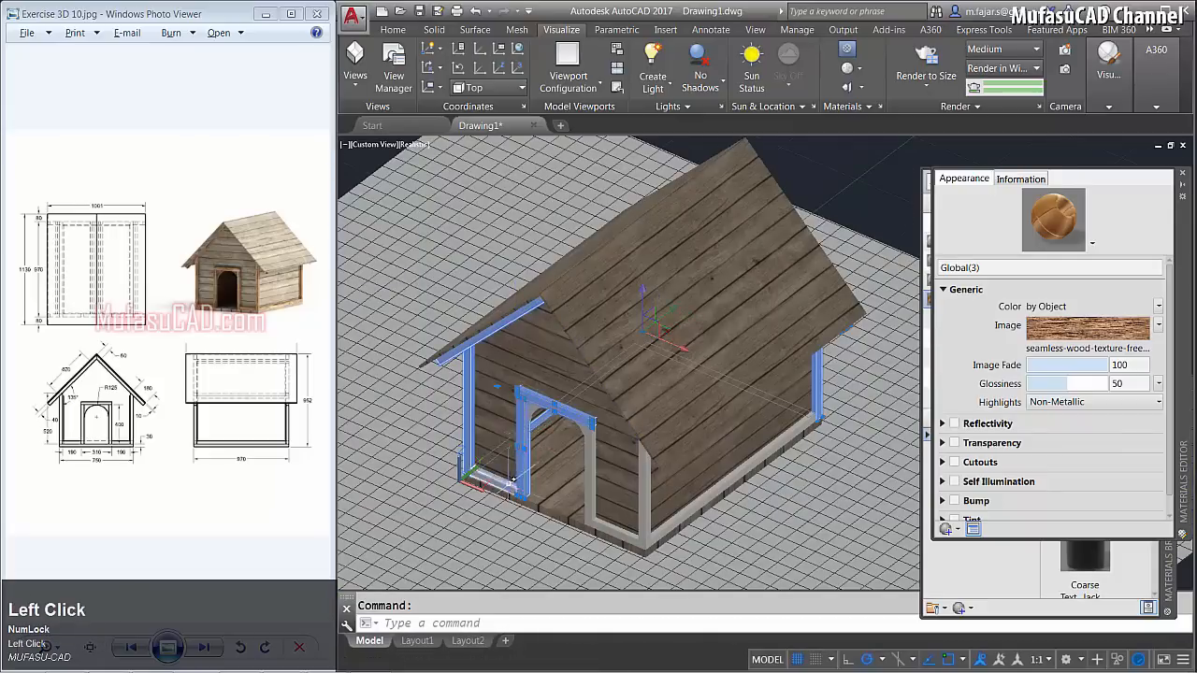
left_click(507, 482)
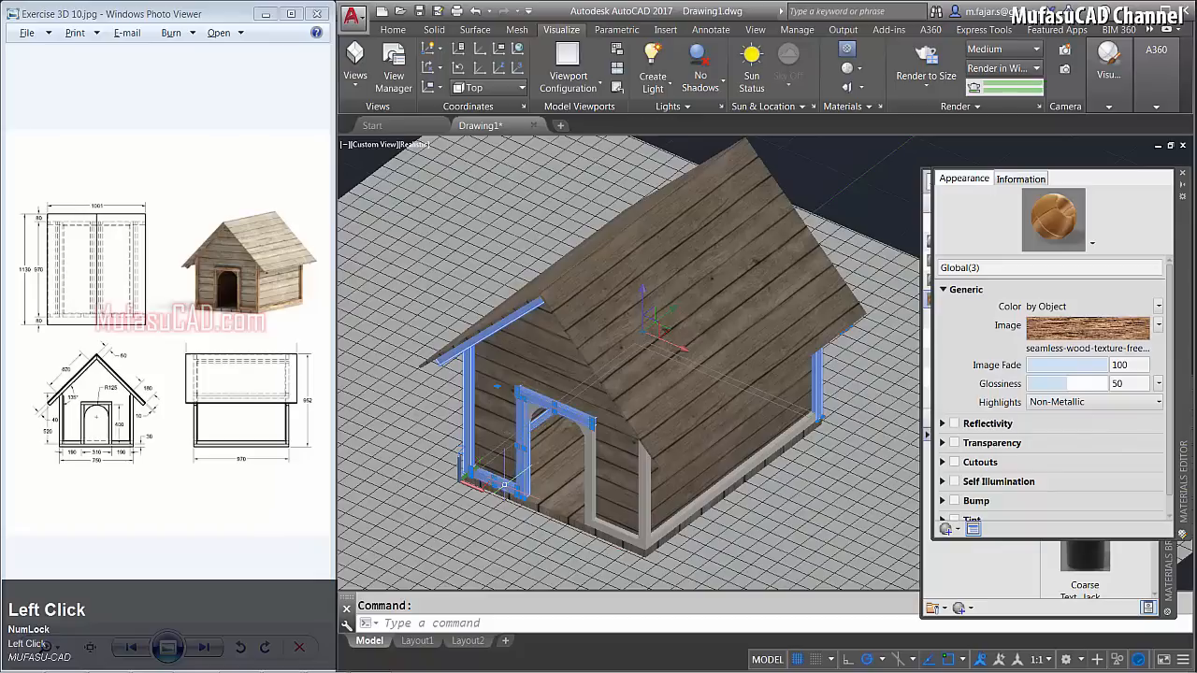
left_click(535, 409)
left_click(584, 428)
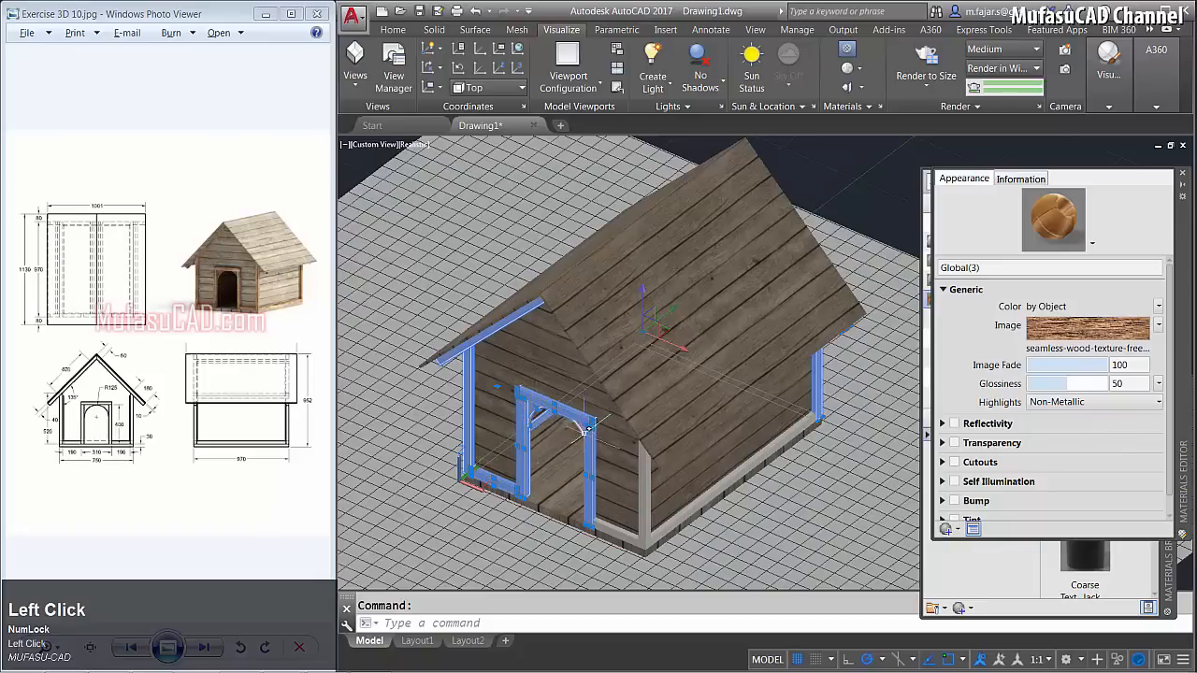
left_click(648, 491)
left_click(630, 536)
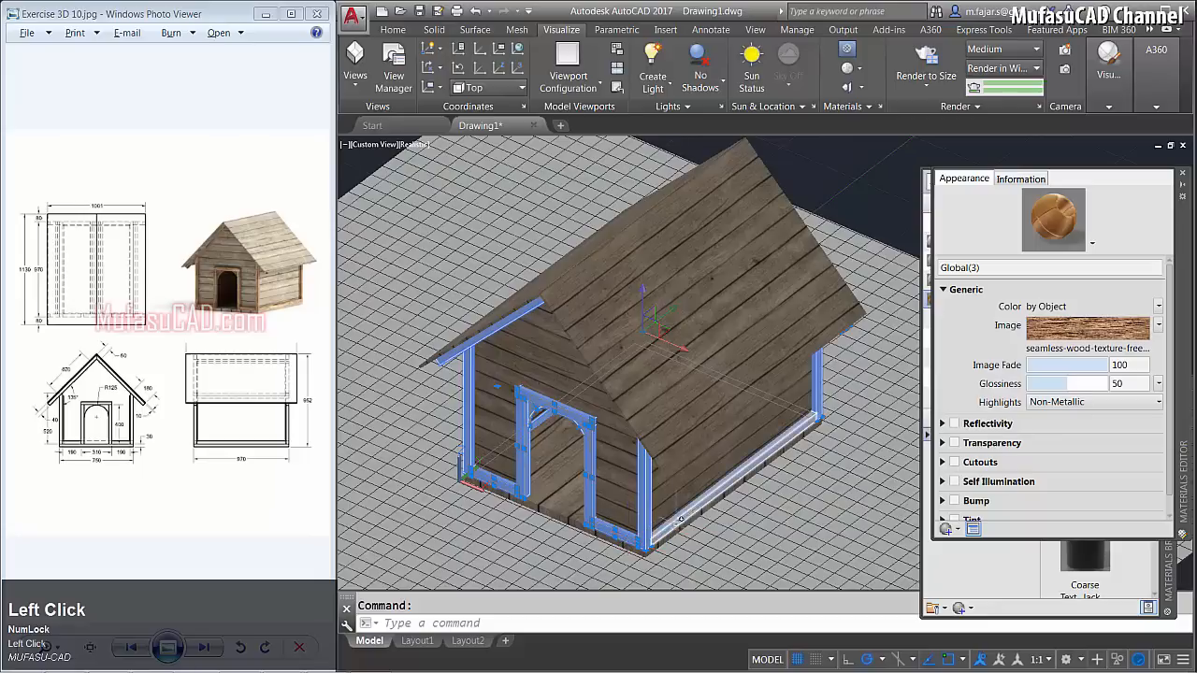
left_click(691, 510)
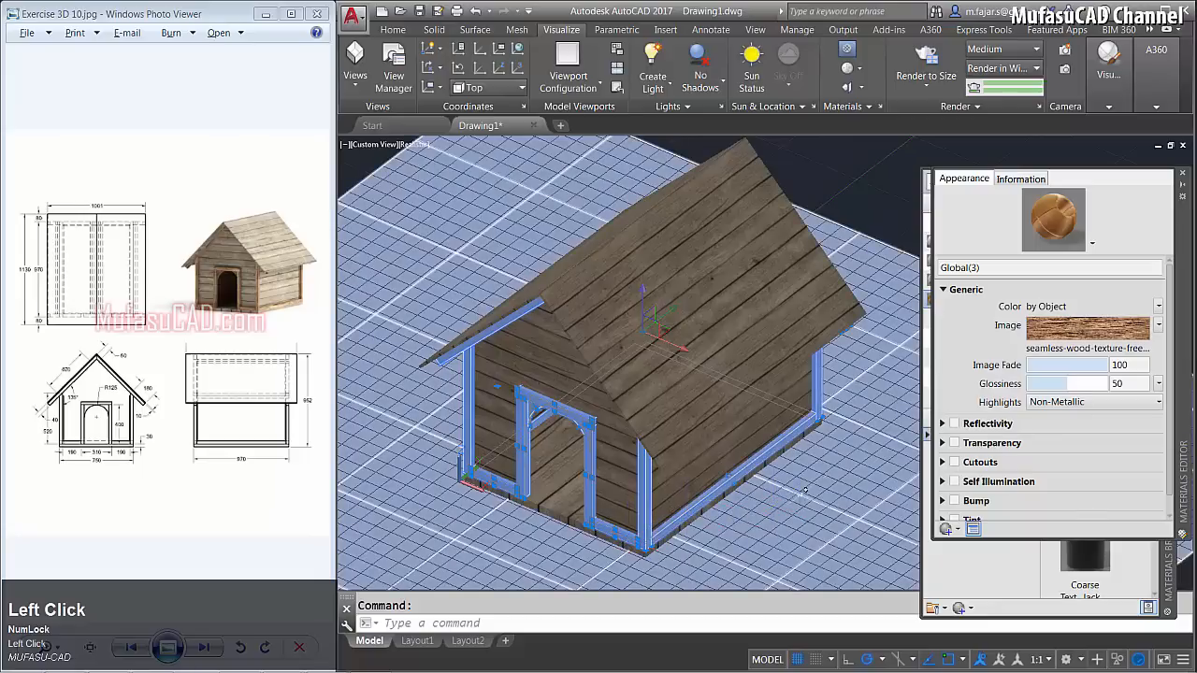
left_click(1182, 177)
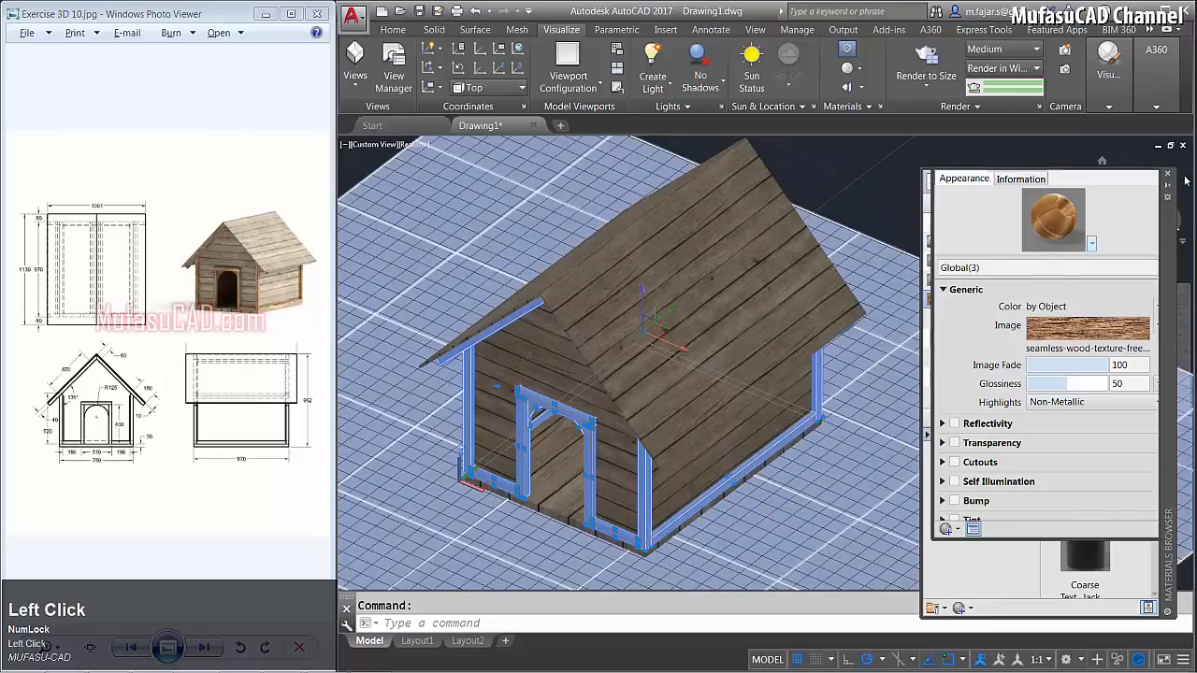
right_click(978, 302)
left_click(1005, 309)
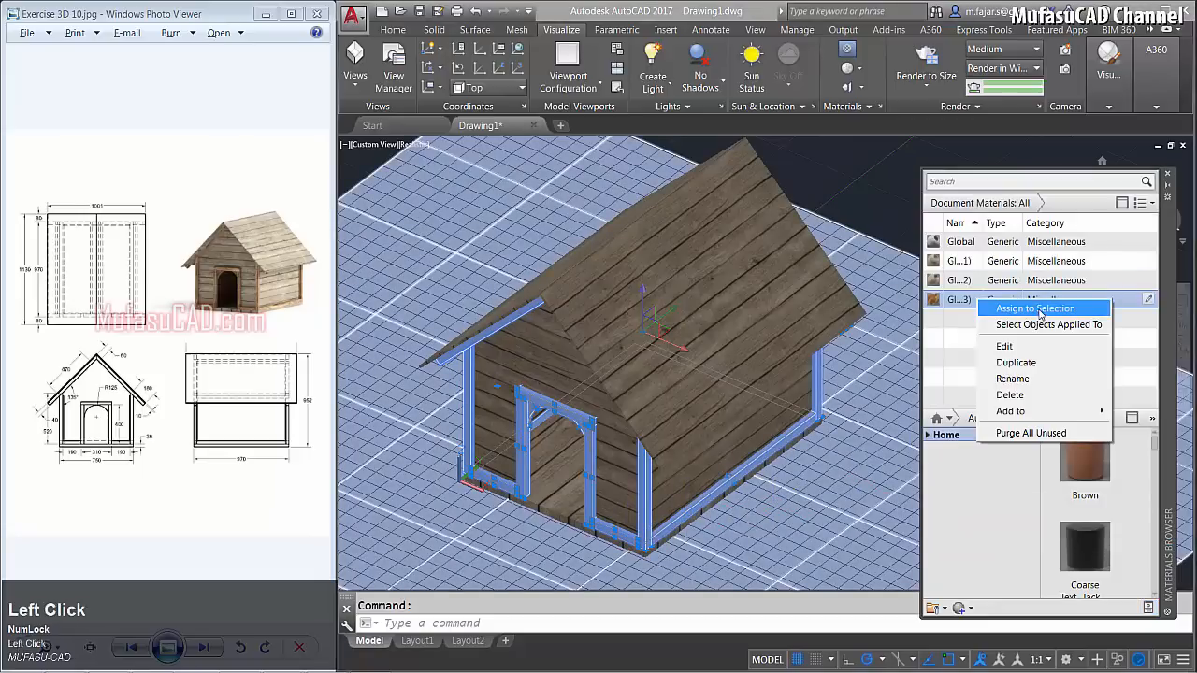
Duplicate the Global(3) material and set the copy's texture rotation to 0°.
middle_click_drag(698, 477, 964, 357, "shift")
right_click(964, 302)
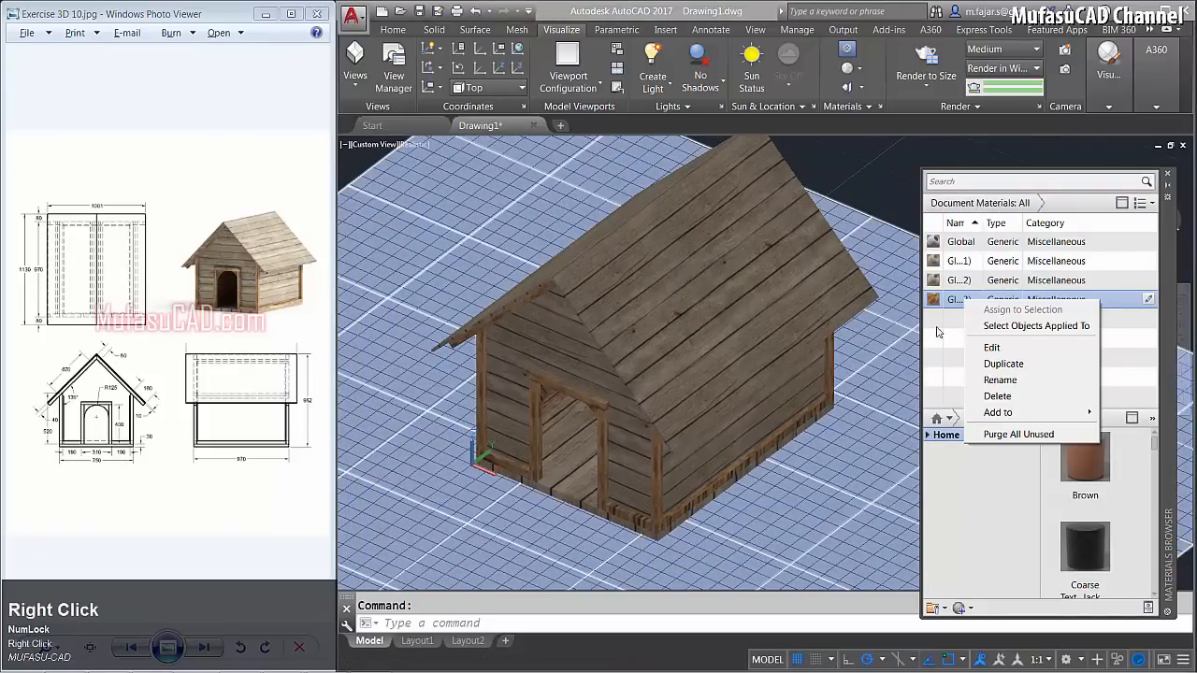
left_click(1005, 366)
left_click(966, 321)
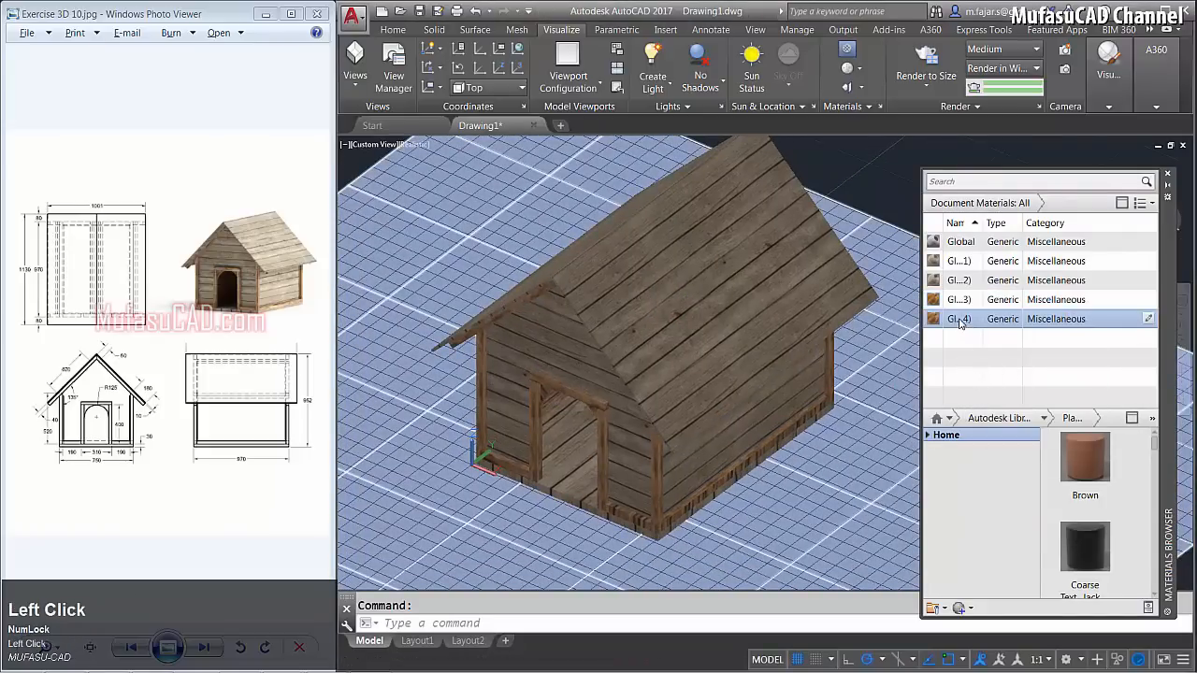
double_click(960, 321)
left_click(1082, 329)
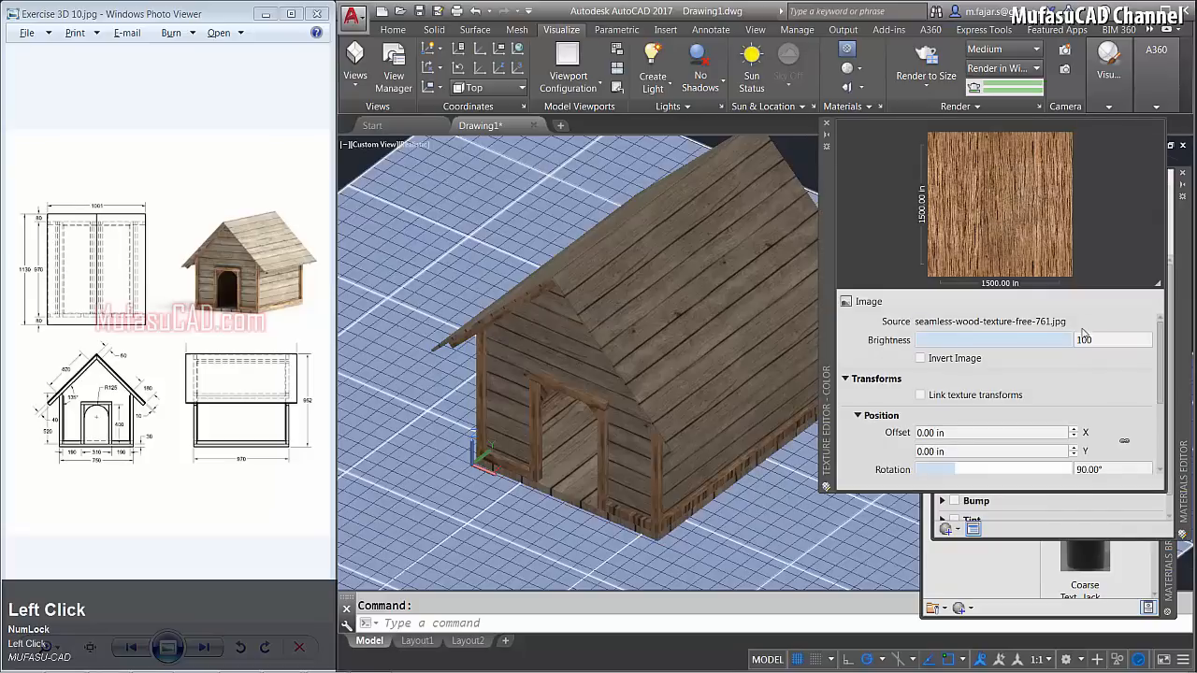
left_click(1115, 471)
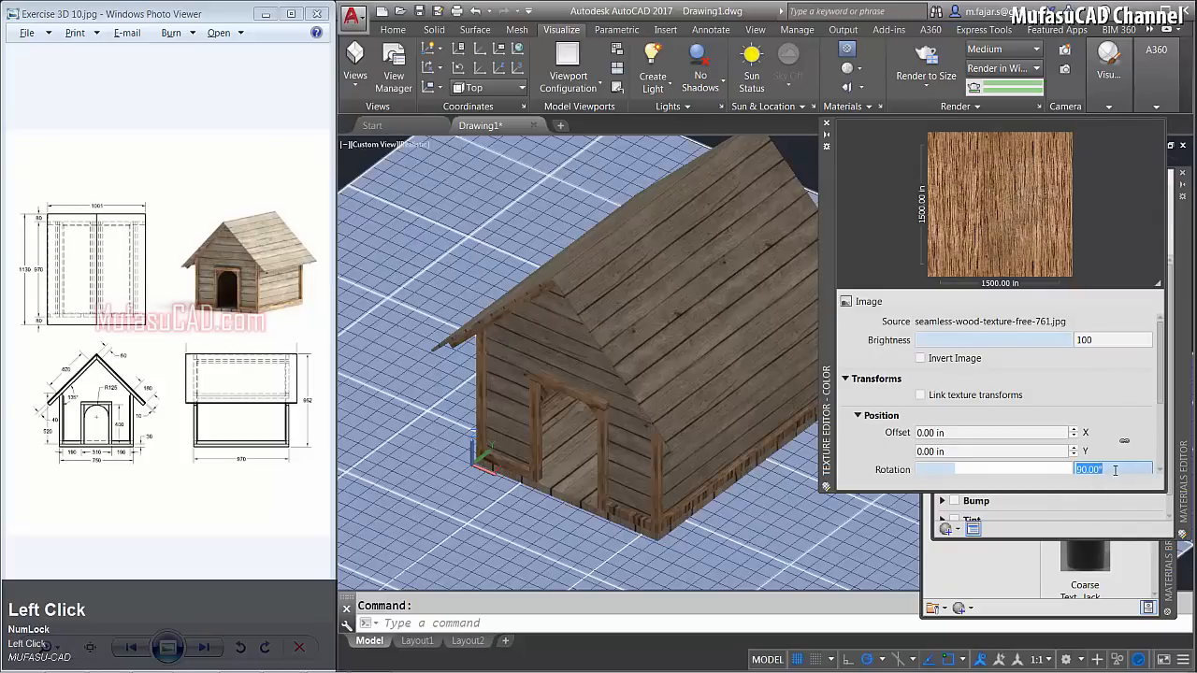
type("0")
left_click(1113, 423)
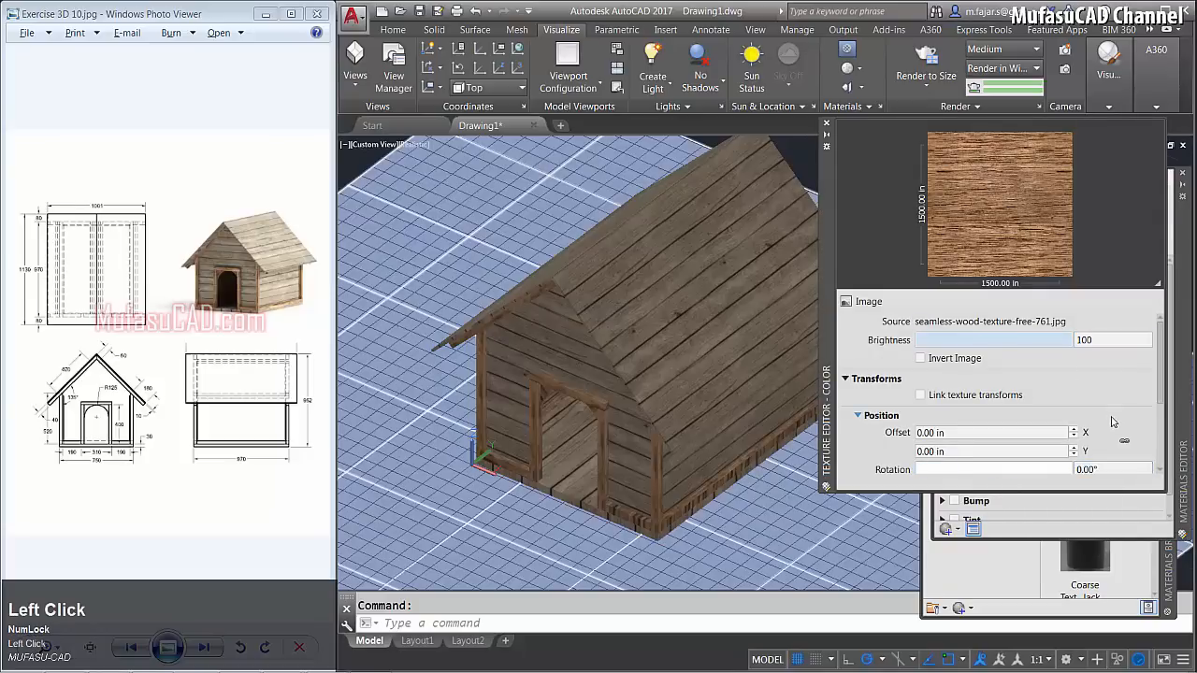
left_click(825, 122)
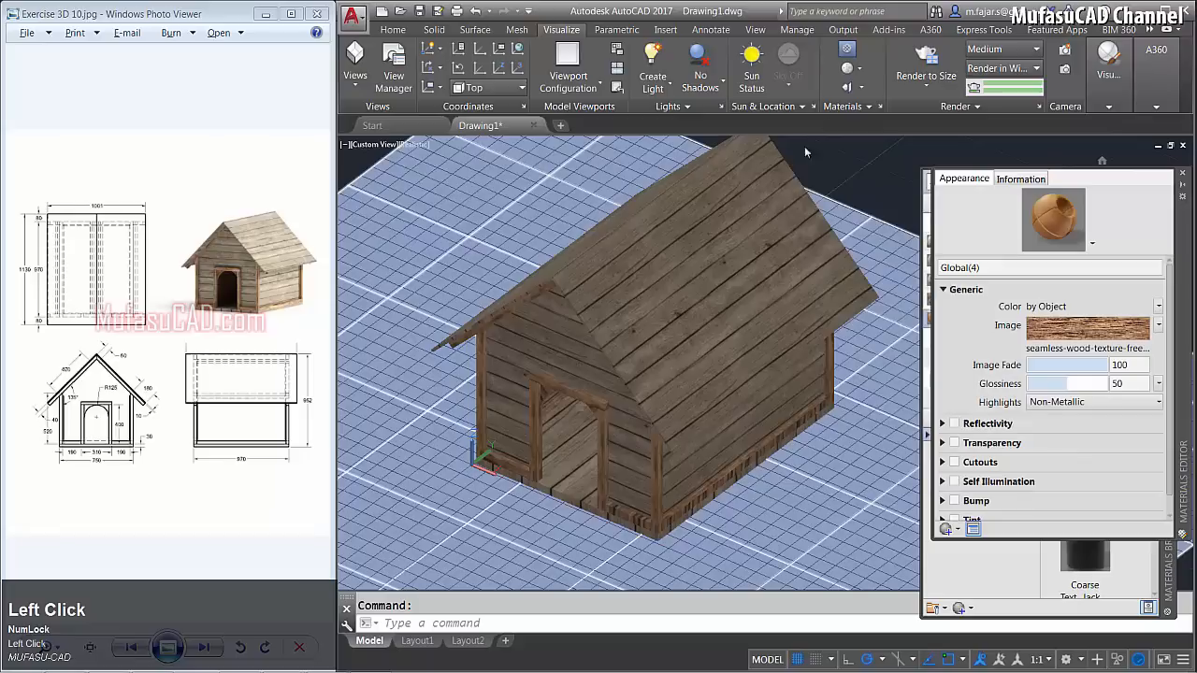
Assign the Global(4) wood material to the east side base rail and the short front base rail east of the doorway.
left_click(811, 410)
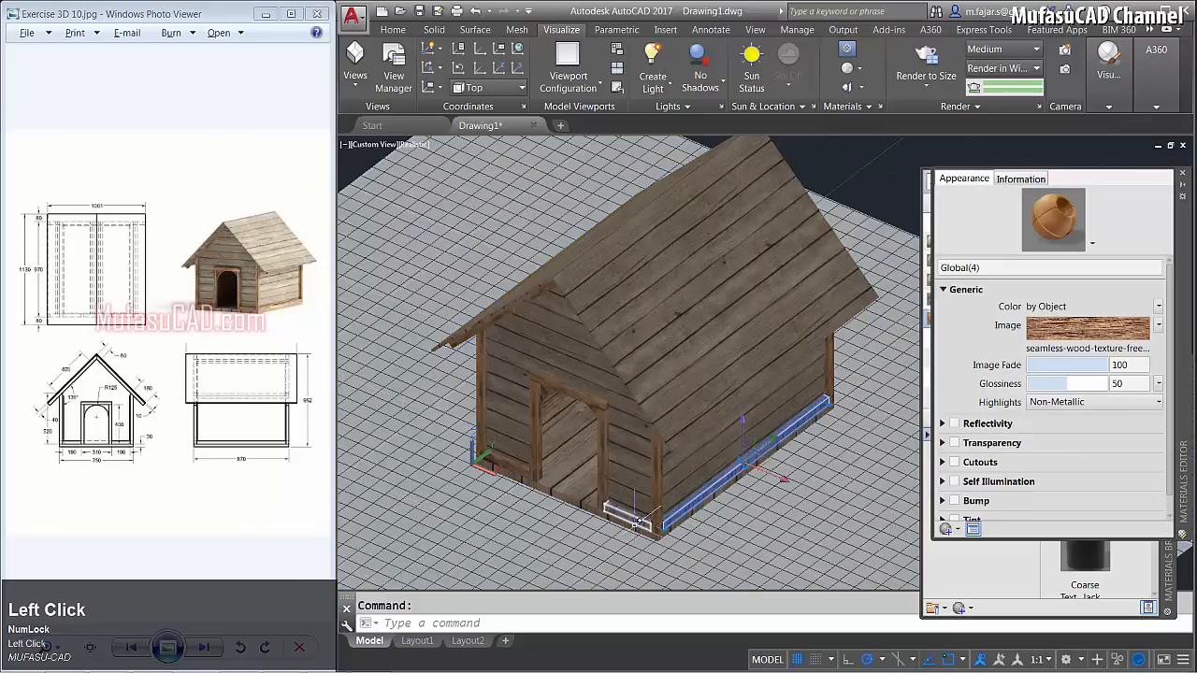
left_click(640, 513)
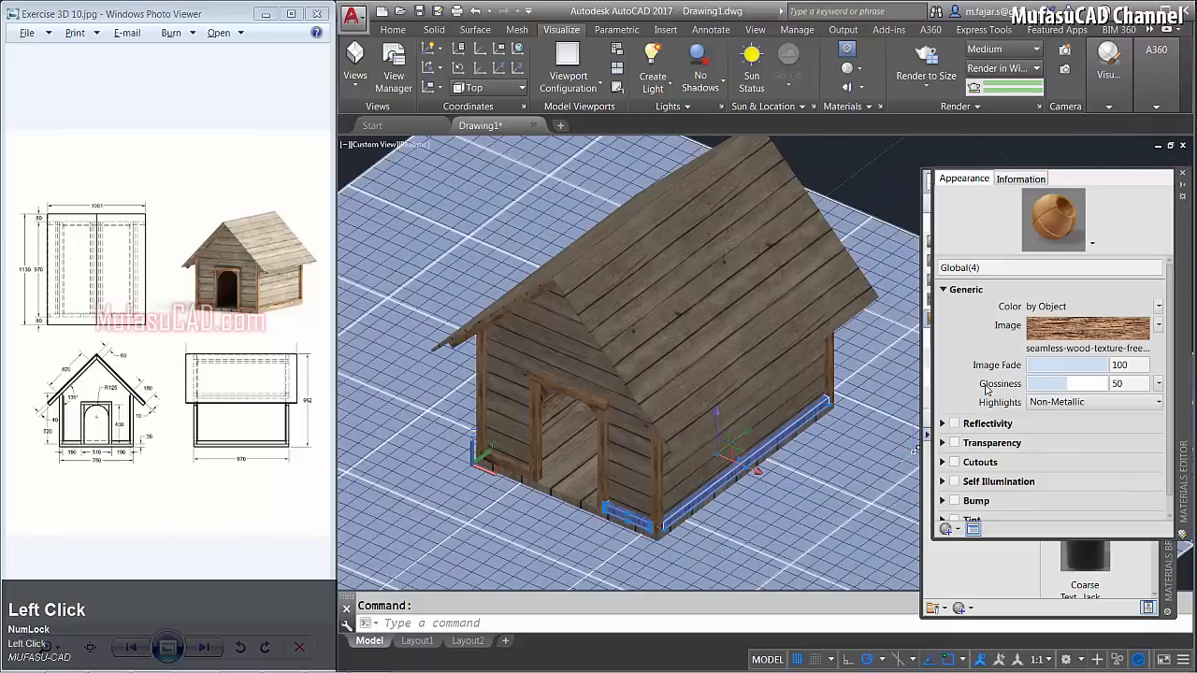
left_click(1180, 175)
right_click(966, 320)
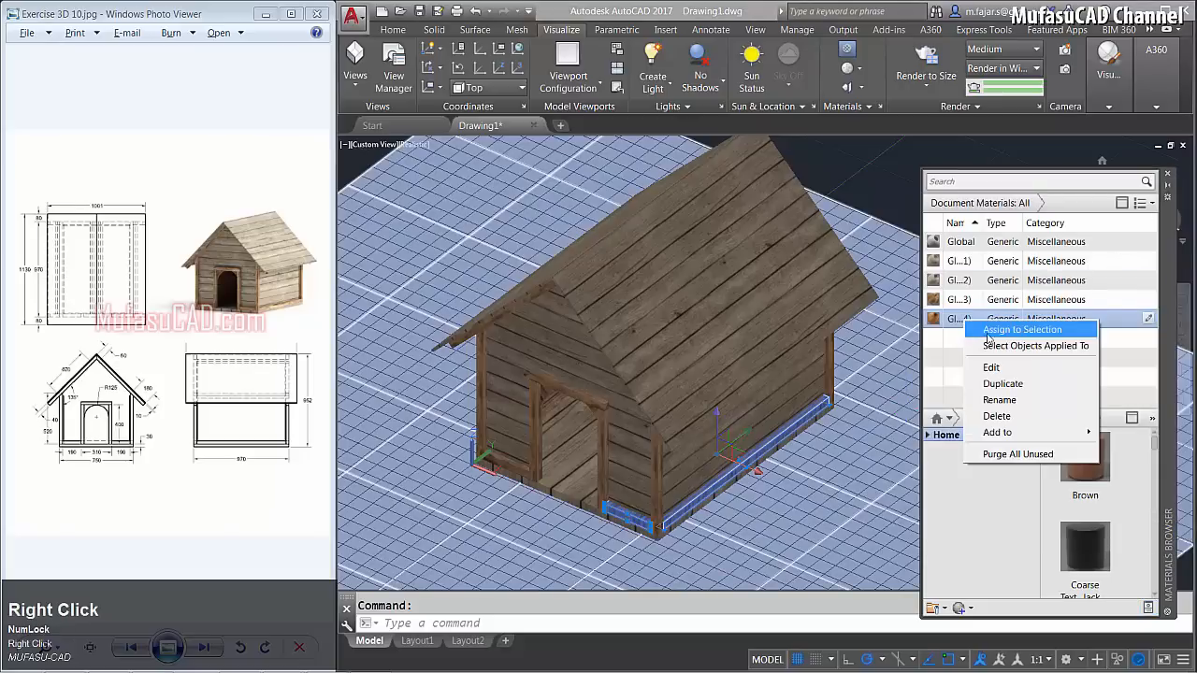
left_click(1006, 330)
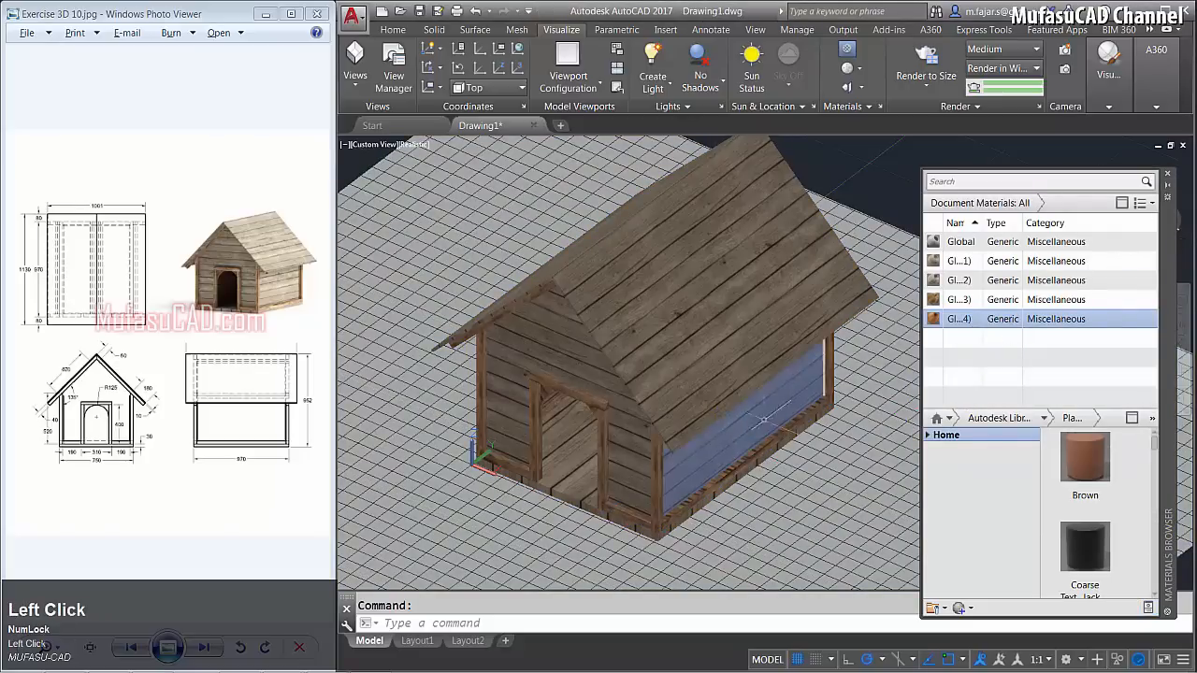
Turn on Full Shadows for the viewport and set the render preset to High.
mouse_move(712, 458)
middle_mouse_down("shift")
mouse_move(704, 404)
mouse_move(713, 423)
mouse_move(649, 427)
mouse_move(697, 433)
mouse_move(682, 441)
mouse_move(703, 445)
middle_mouse_up("shift")
left_click(700, 73)
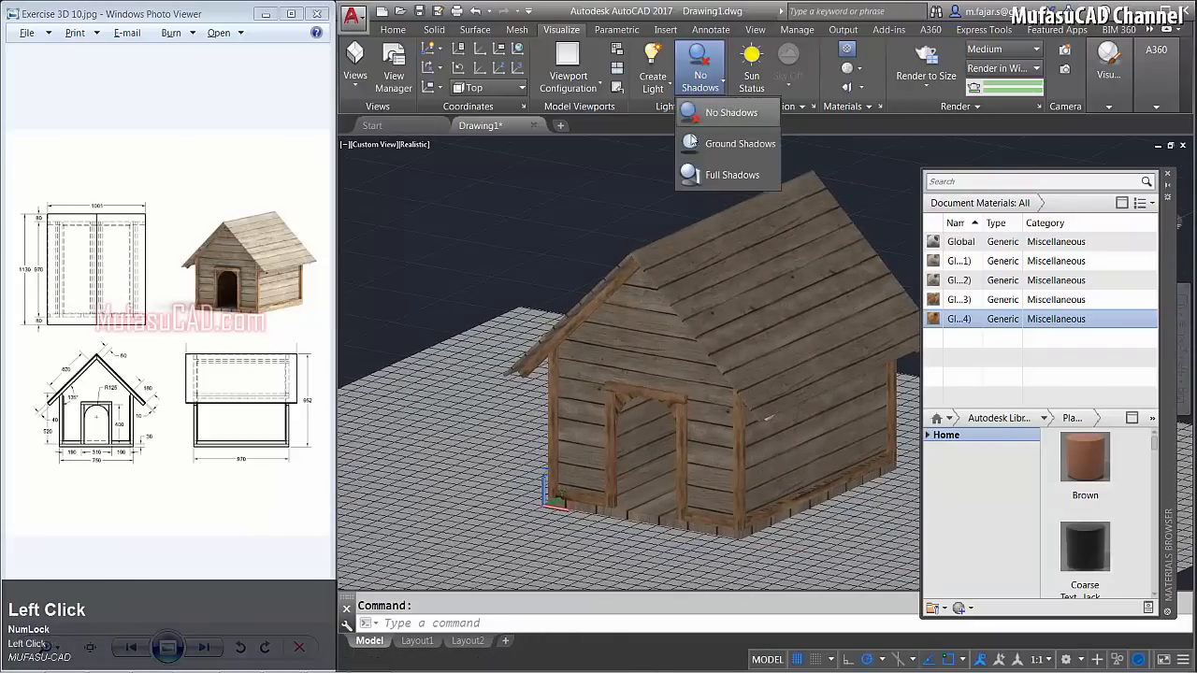
left_click(703, 174)
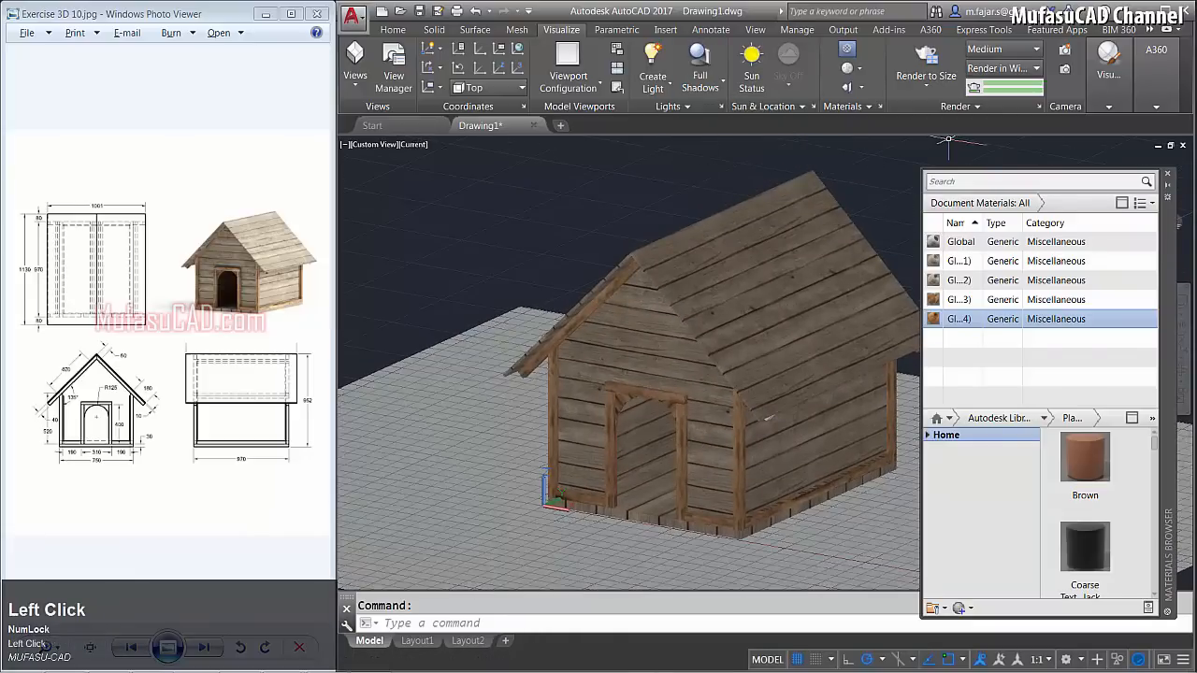
left_click(996, 49)
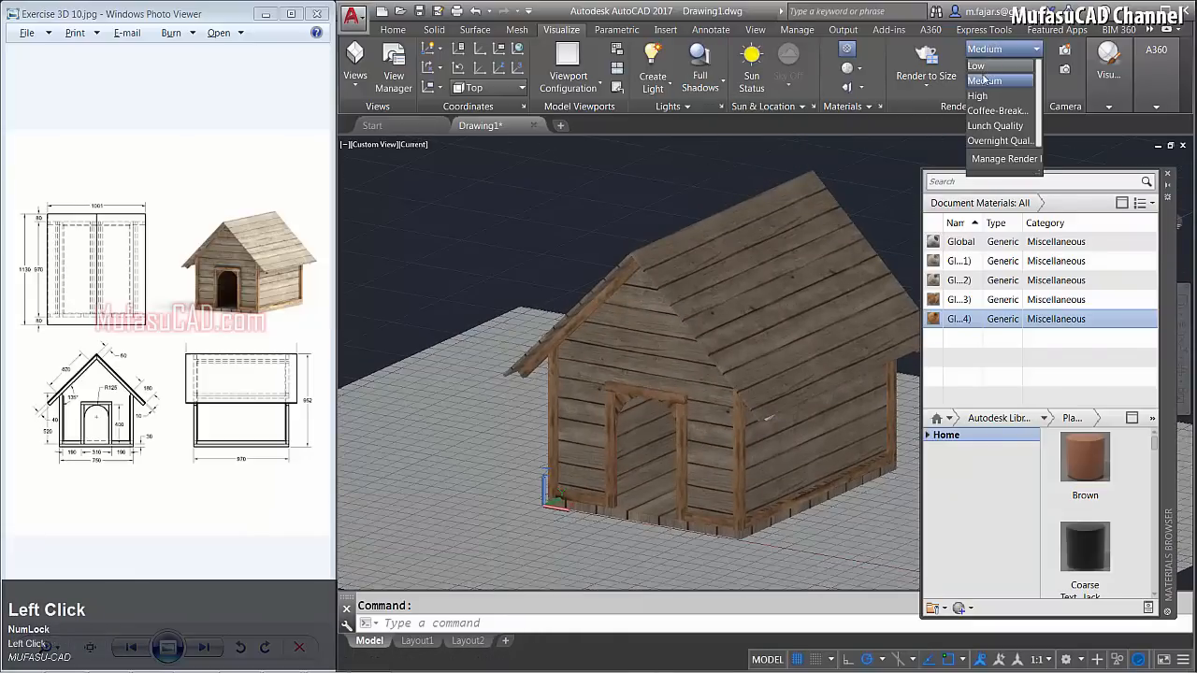
left_click(979, 97)
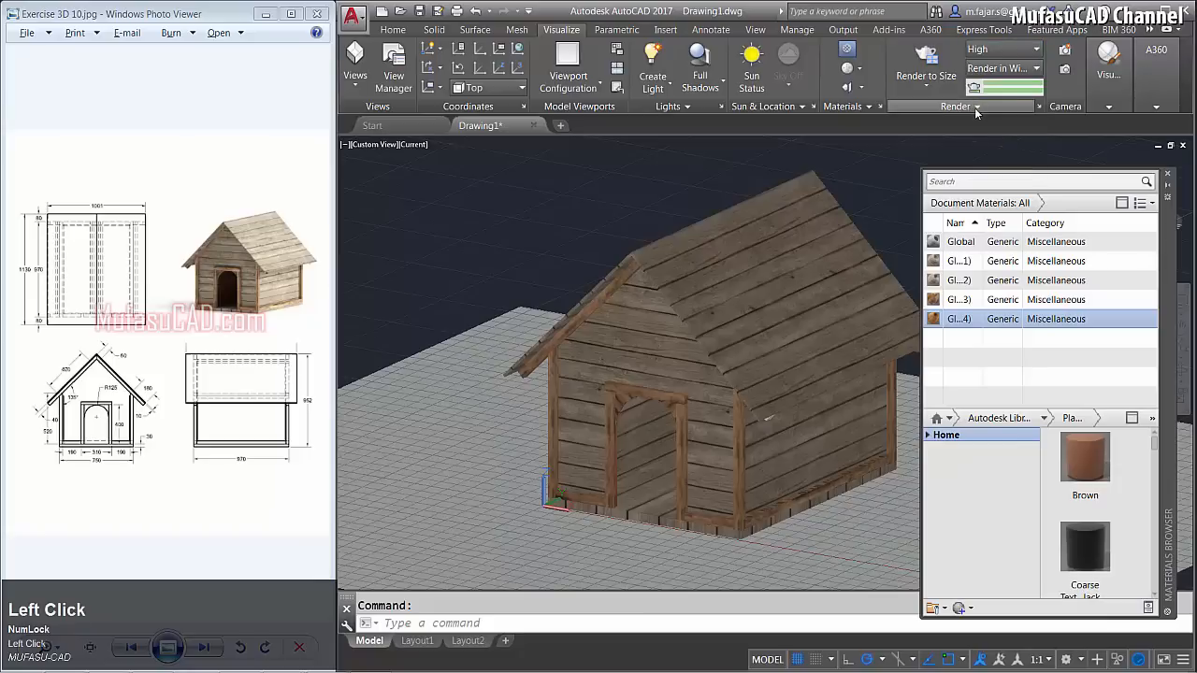
Turn on the render environment and give it a custom solid white background.
left_click(975, 107)
left_click(975, 124)
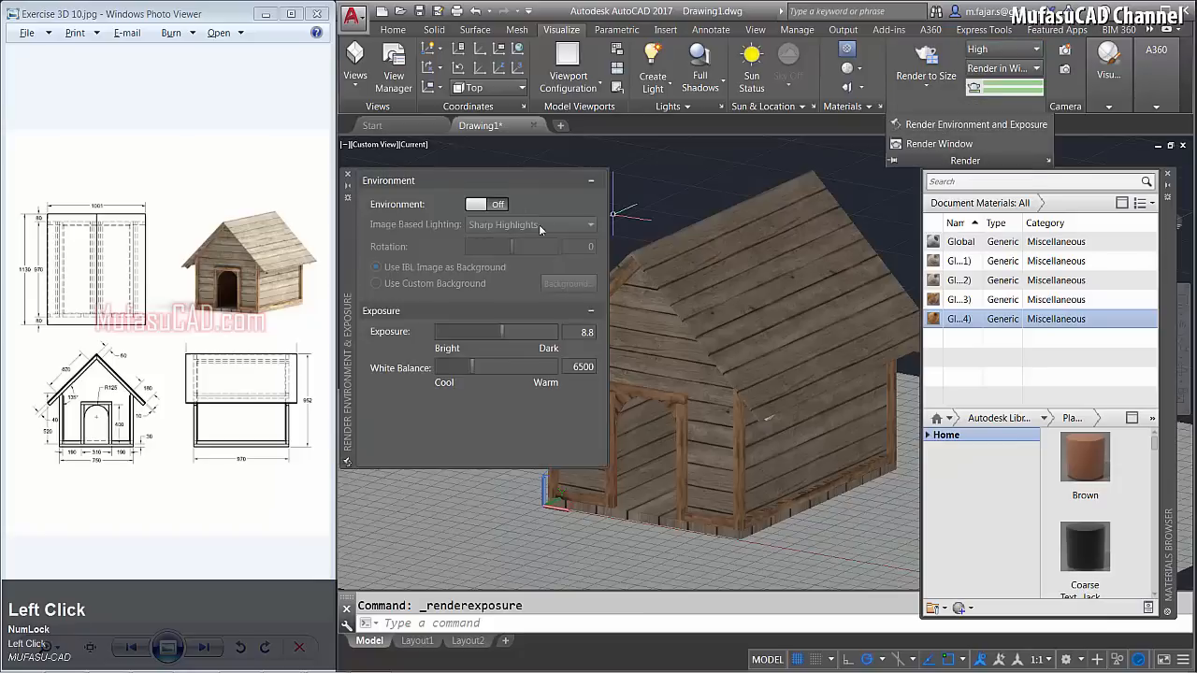
left_click(498, 206)
left_click(376, 285)
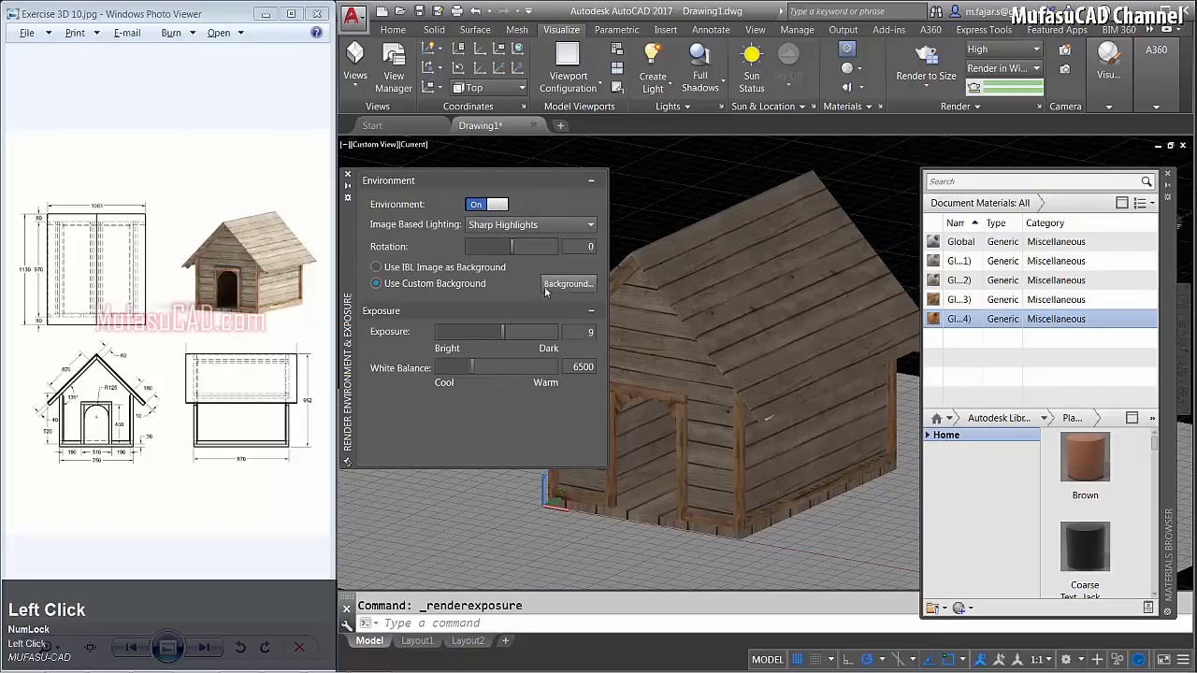
left_click(578, 288)
left_click(753, 225)
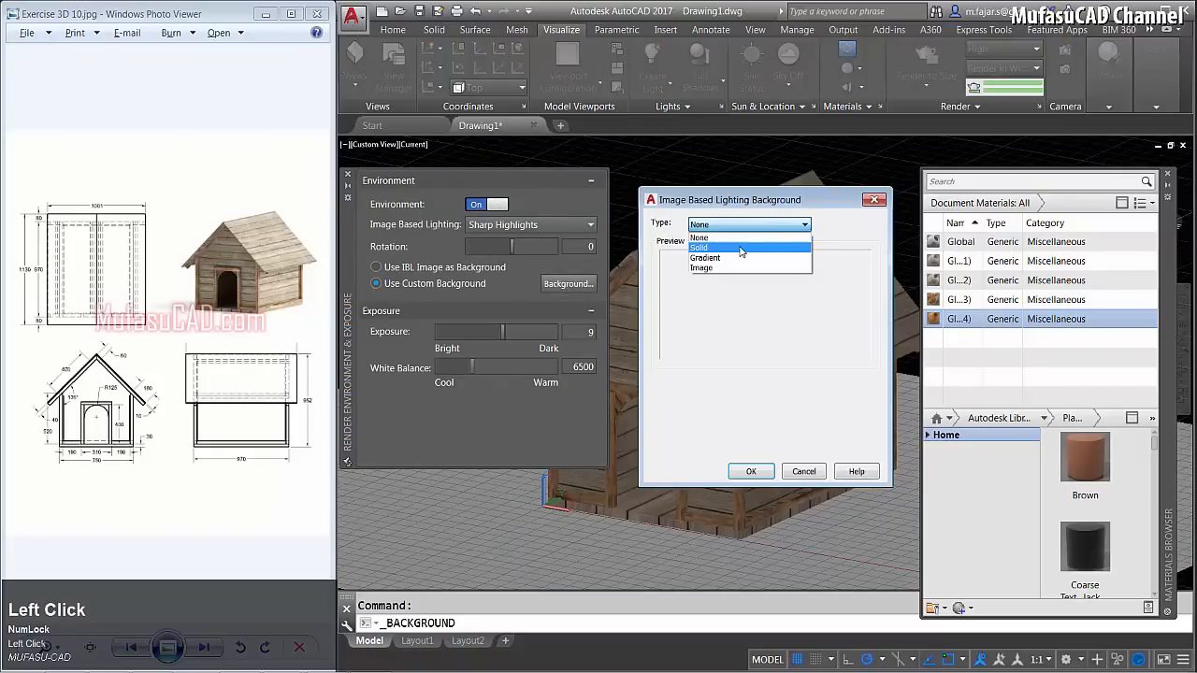
left_click(738, 248)
left_click(768, 430)
left_click_drag(810, 323, 805, 284)
left_click(744, 465)
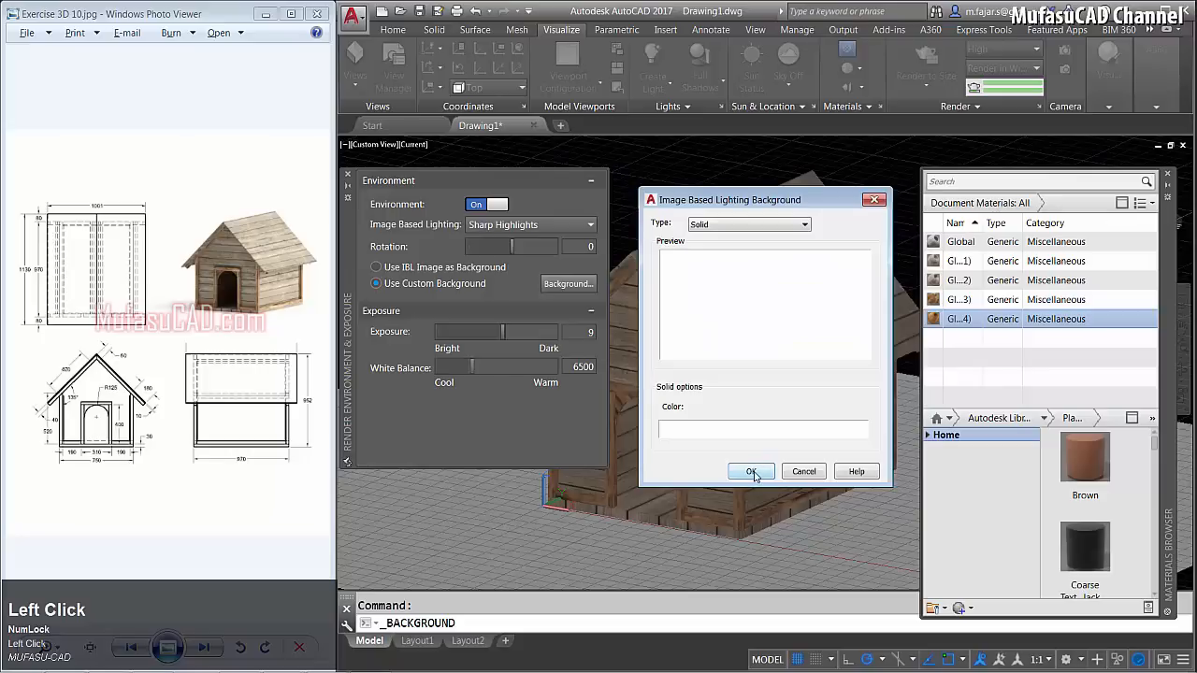
left_click(752, 472)
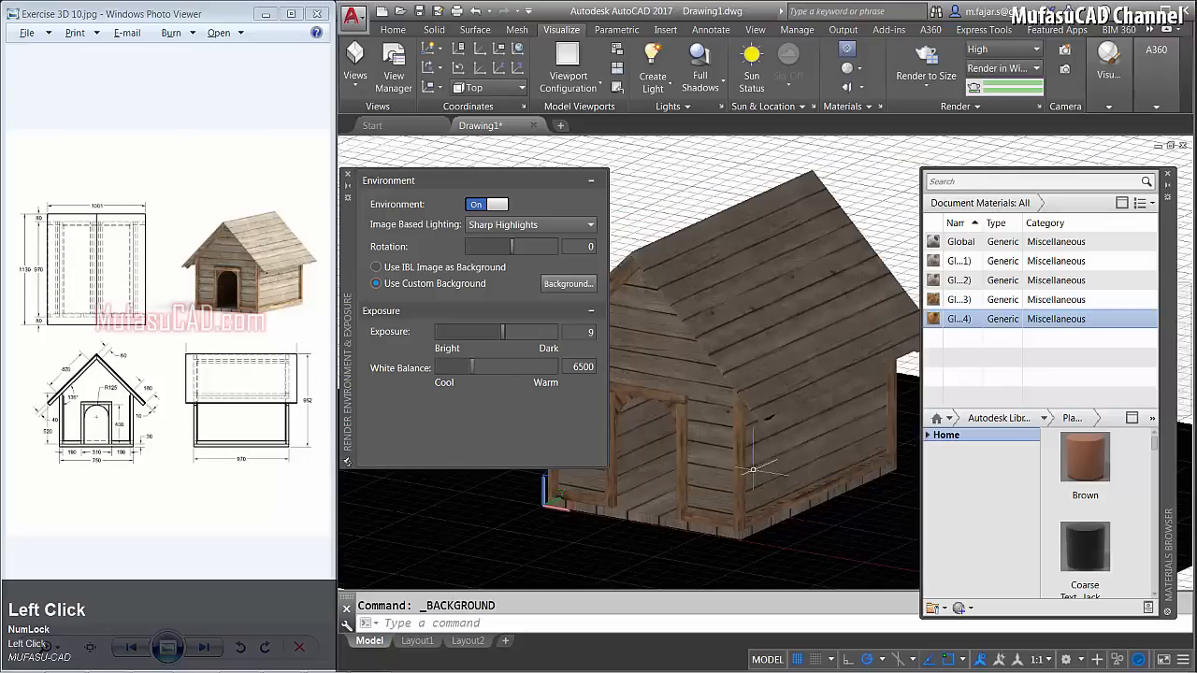
left_click(347, 175)
Render the textured doghouse to size in the render window from a front corner view.
mouse_move(696, 360)
middle_mouse_down("shift")
mouse_move(701, 348)
mouse_move(711, 355)
middle_mouse_up("shift")
left_click(926, 57)
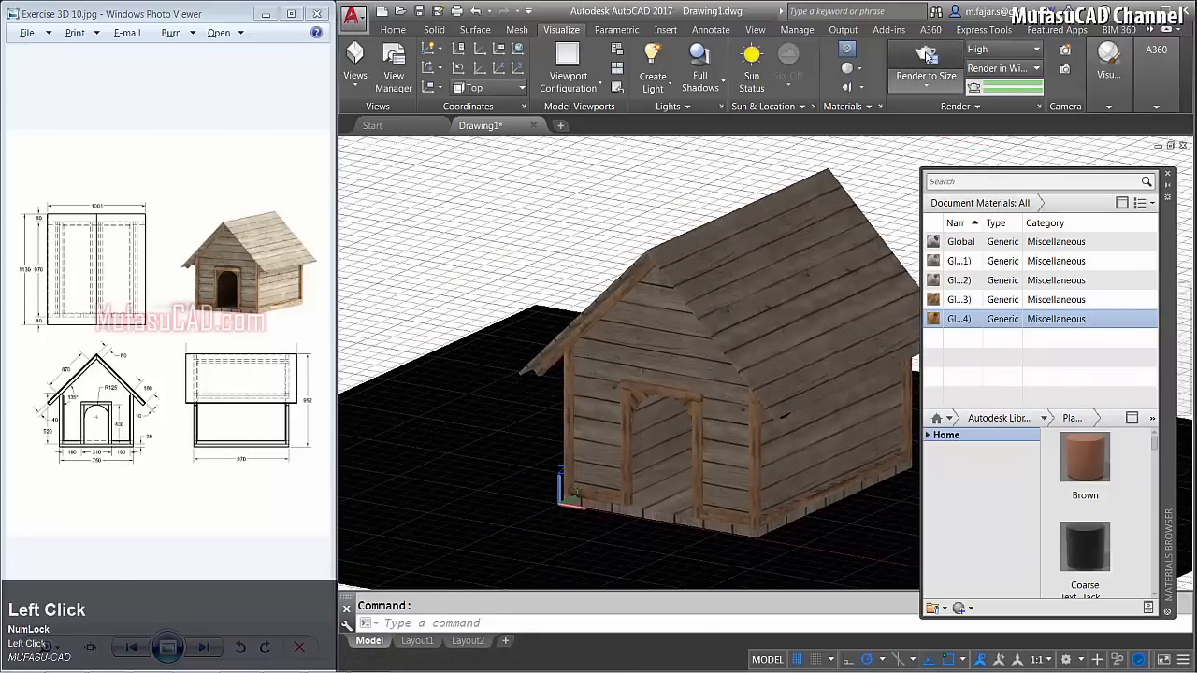